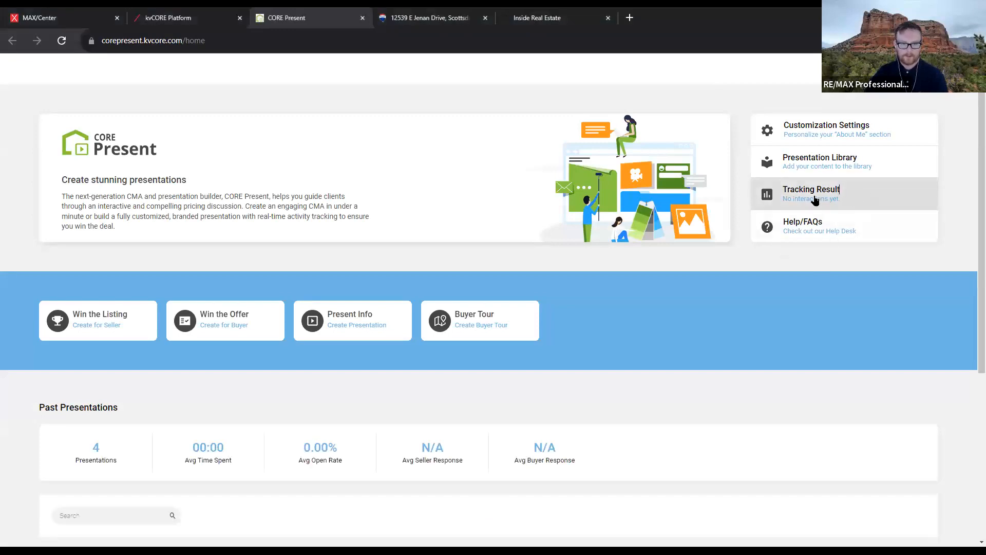
# Scroll to Past Presentations and expand PRESENT INFO to list its versions from 10/11 and 10/12/2023
pyautogui.scroll(-5, 501, 308)
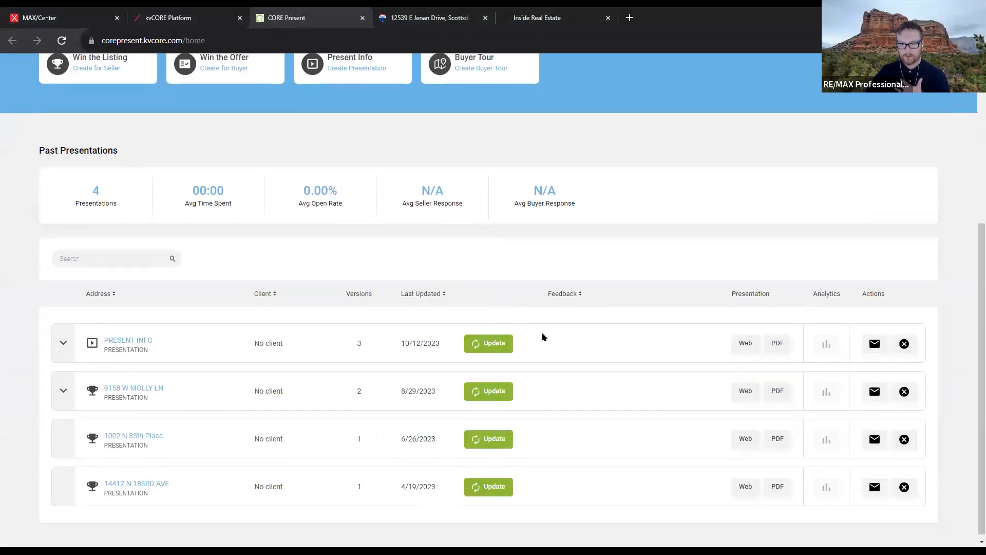
pyautogui.scroll(-1, 539, 331)
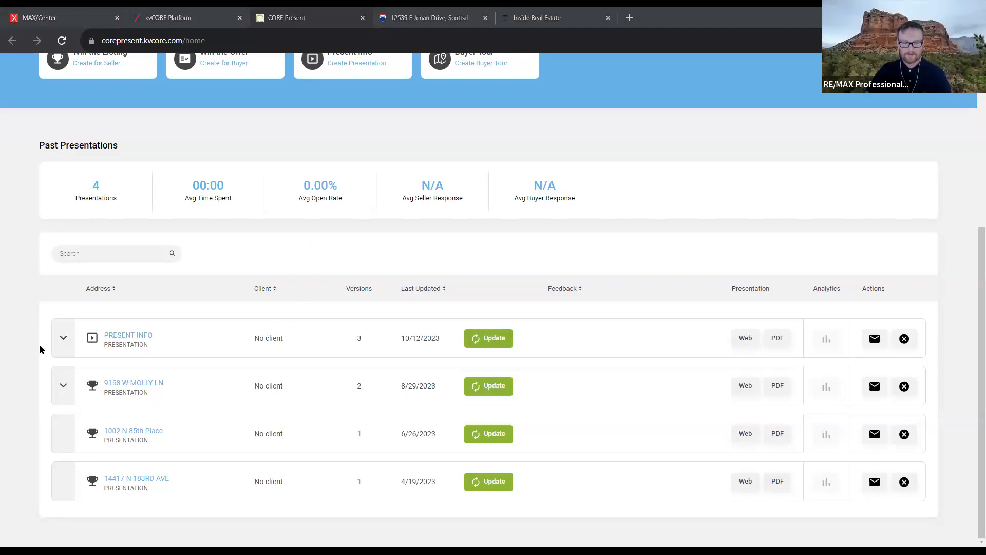
pyautogui.click(58, 339)
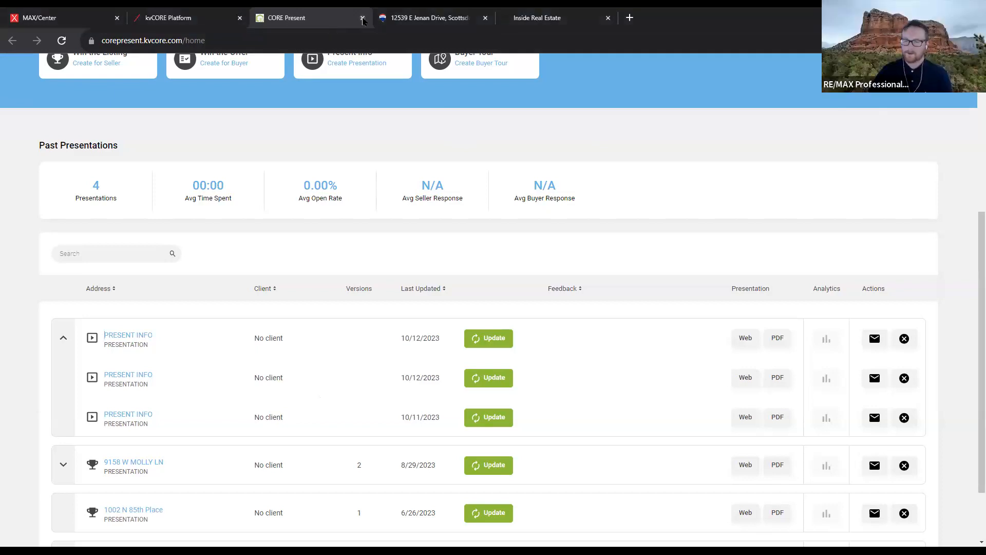
# Close the CORE Present and kvCORE Platform tabs and return to the MAX/Center dashboard
pyautogui.click(363, 19)
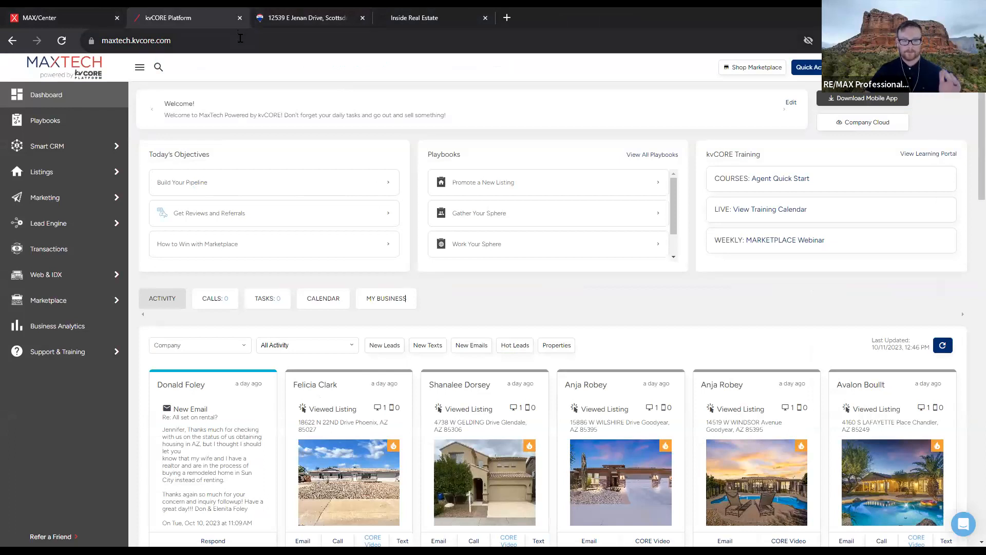
pyautogui.click(240, 20)
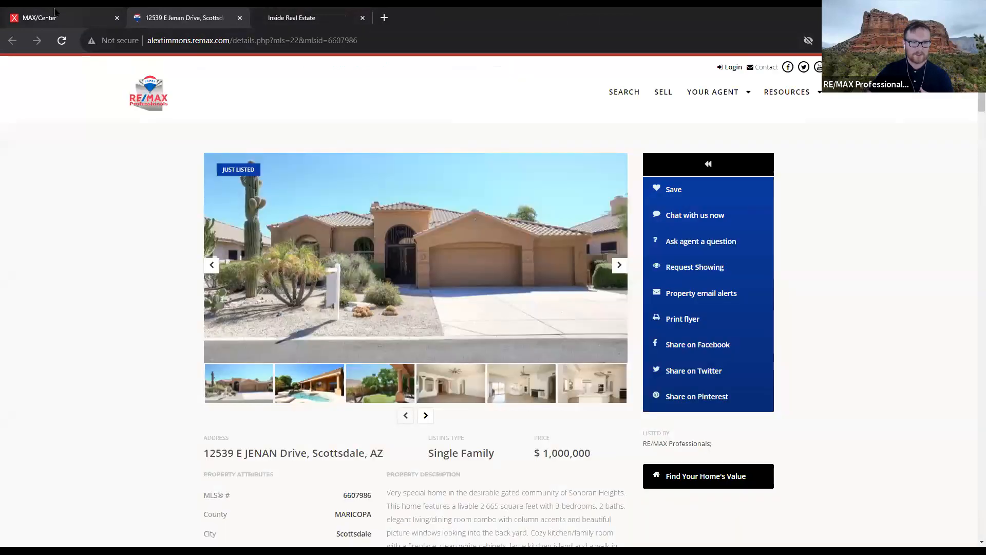
pyautogui.click(57, 15)
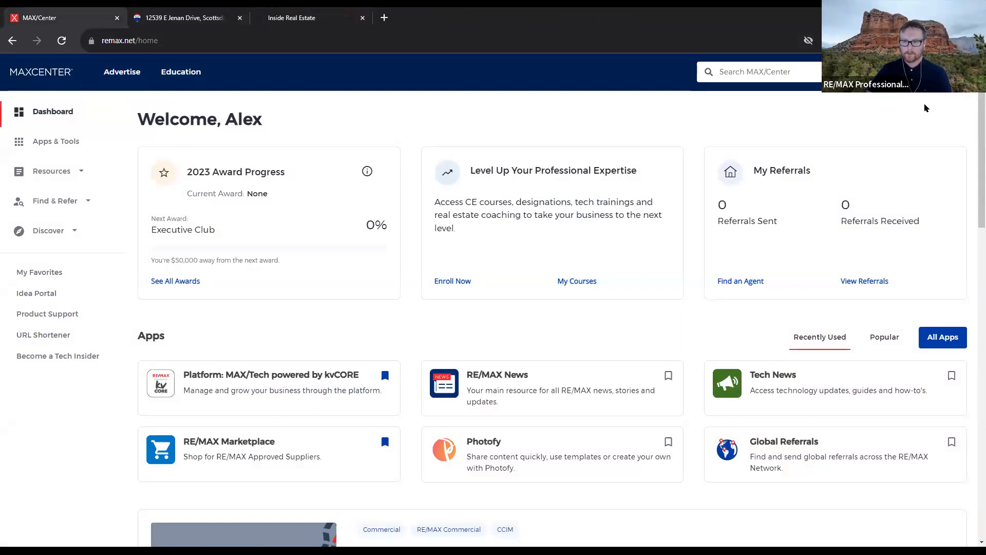
# Launch the Platform: MAX/Tech powered by kvCORE card from the MAX/Center apps list
pyautogui.click(429, 216)
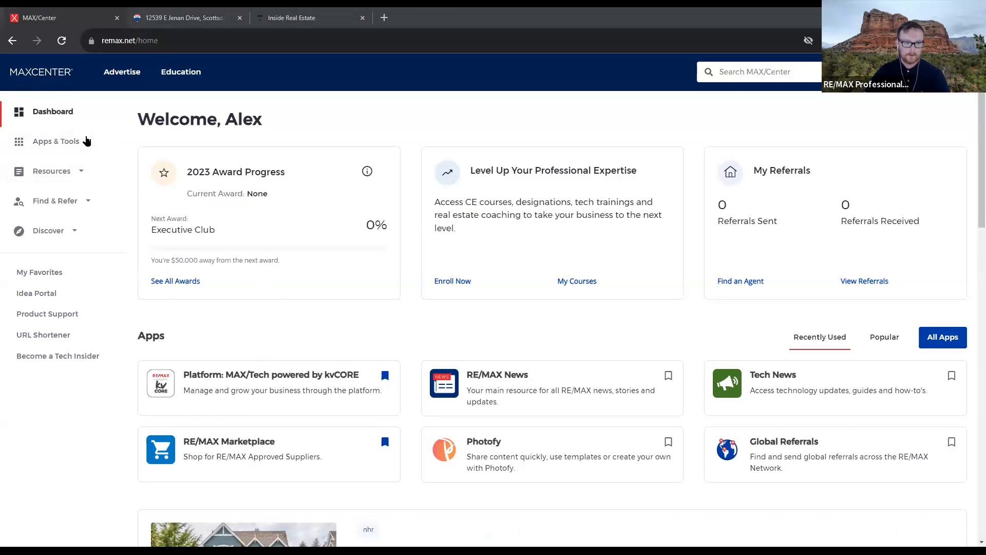
pyautogui.click(85, 141)
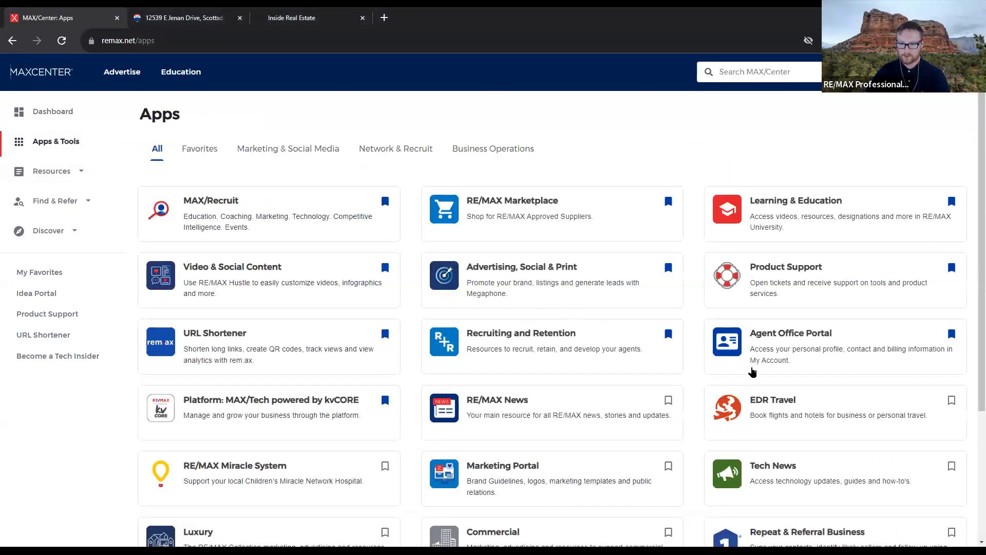
pyautogui.scroll(-1, 752, 371)
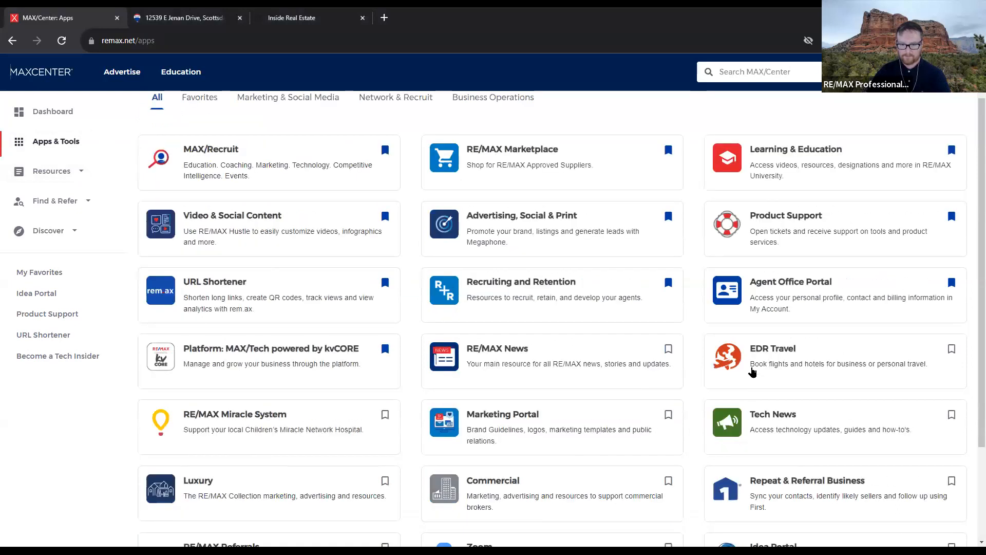
pyautogui.scroll(-3, 709, 392)
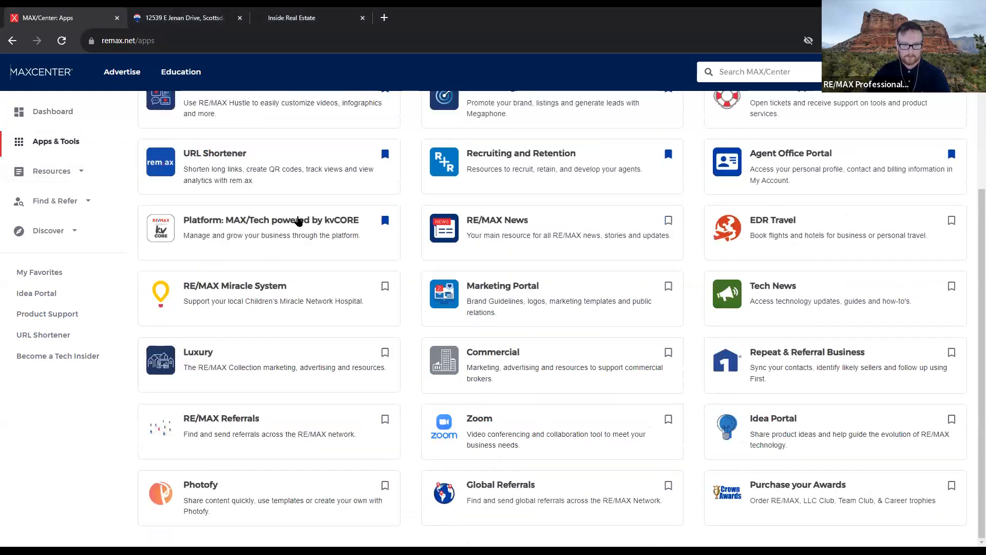
pyautogui.click(213, 221)
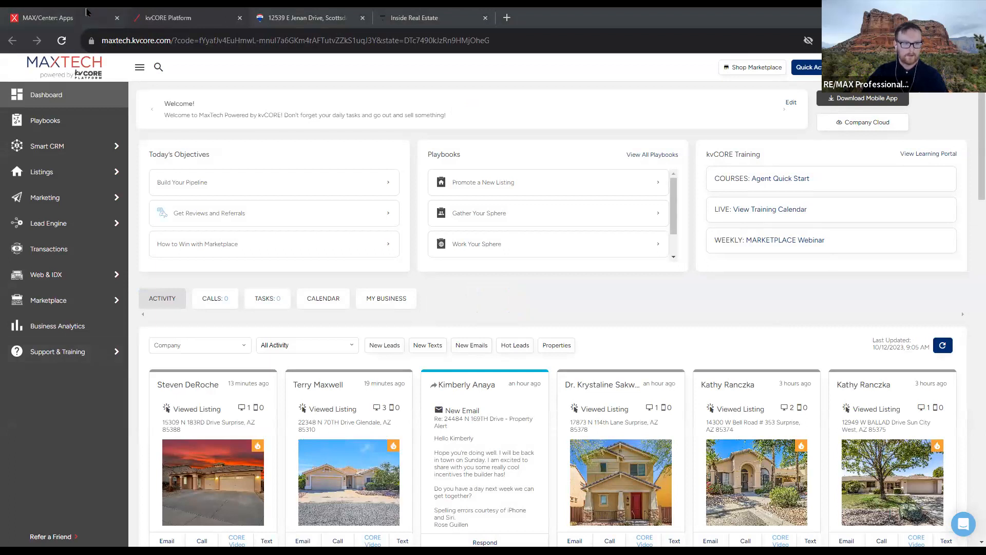
# Reopen the MAX/Tech kvCORE platform from MAX/Center apps and bring up Marketing in the sidebar
pyautogui.click(84, 11)
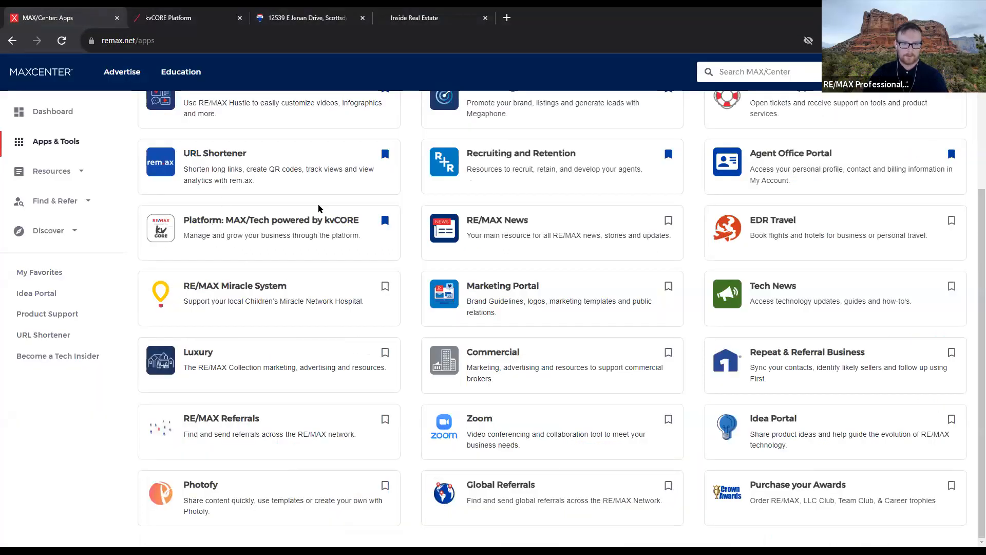
pyautogui.click(307, 238)
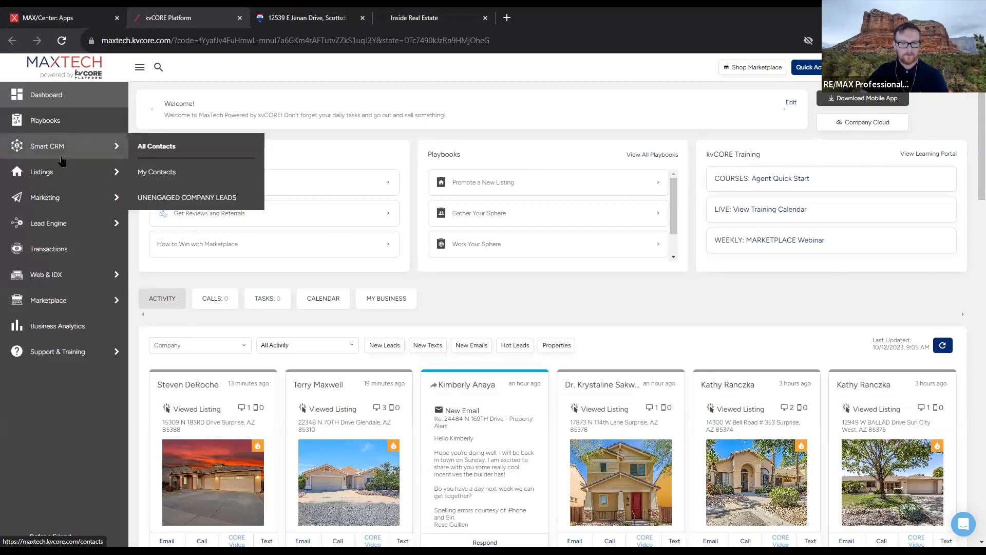
pyautogui.moveTo(64, 198)
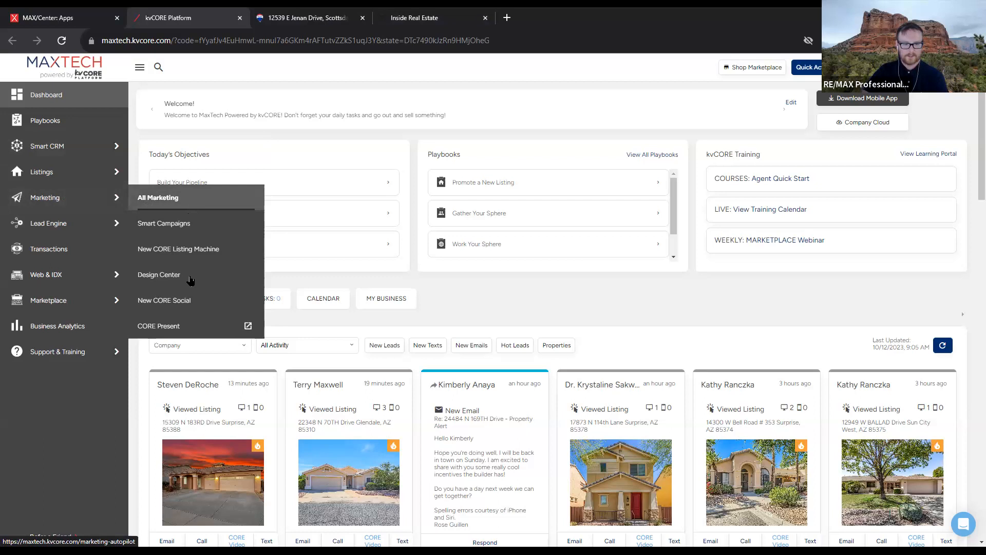
# Open the Marketing tools page and read the Birthdays & Anniversaries and Hashtag Management descriptions
pyautogui.click(76, 197)
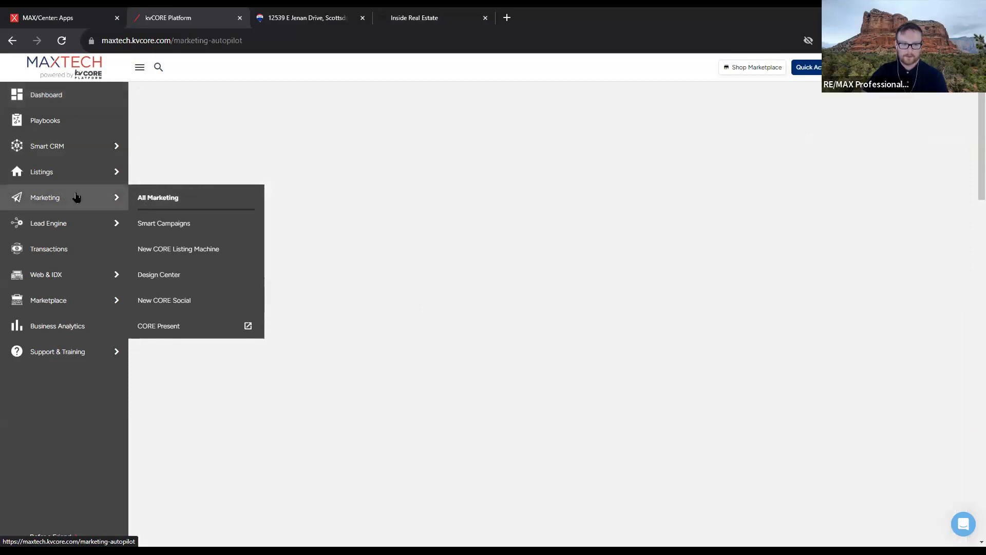
pyautogui.scroll(-1, 487, 211)
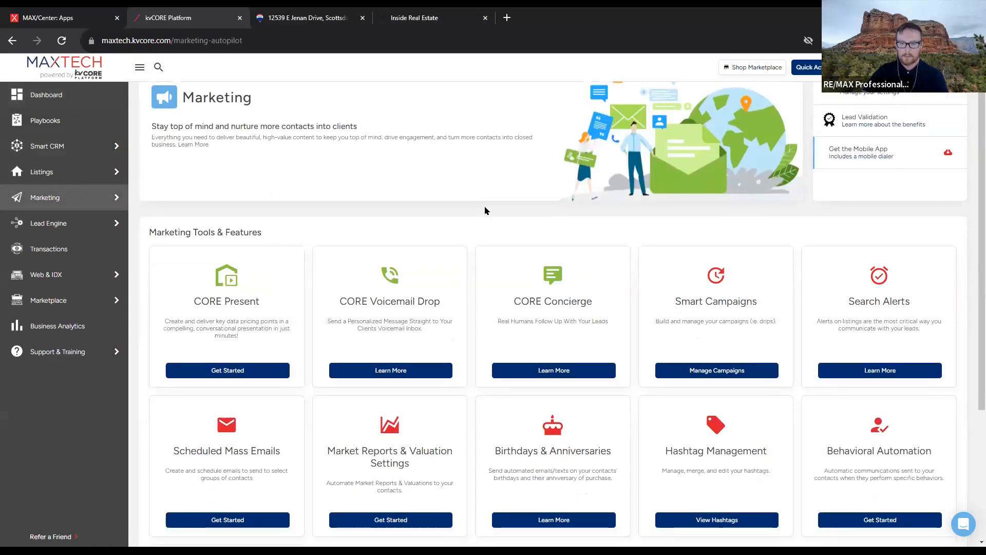
pyautogui.scroll(-3, 487, 211)
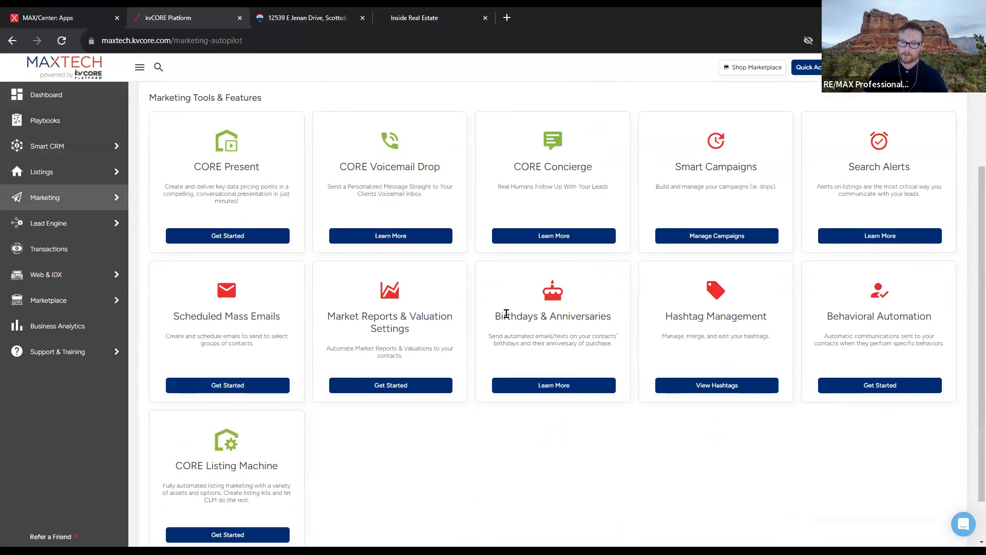
pyautogui.moveTo(494, 314); pyautogui.dragTo(629, 346)
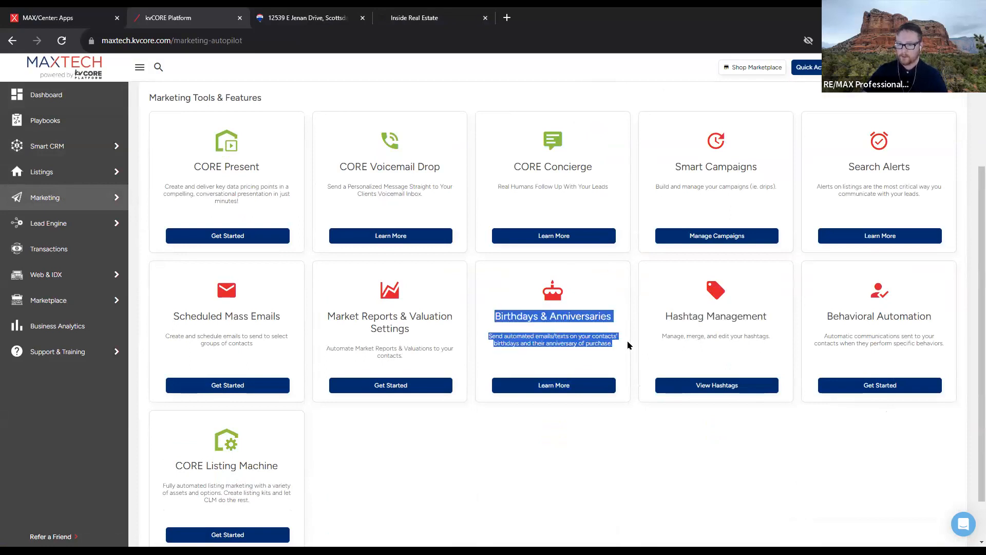
pyautogui.moveTo(664, 316); pyautogui.dragTo(780, 383)
pyautogui.click(833, 438)
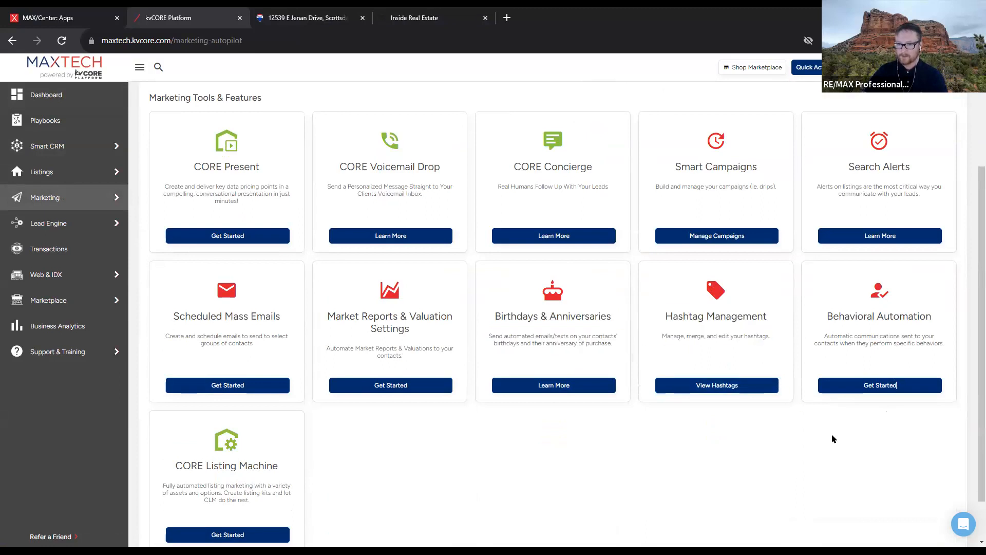
pyautogui.scroll(1, 723, 236)
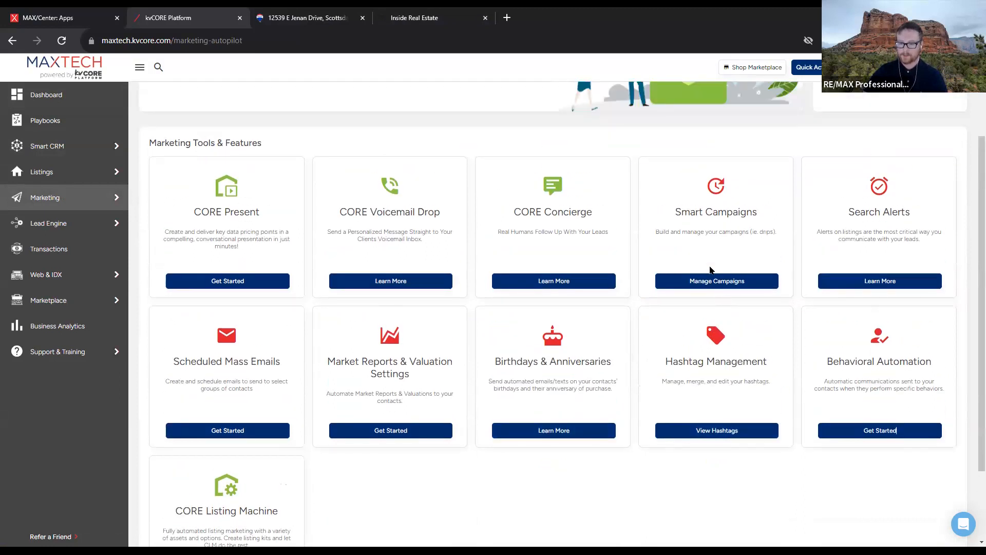
pyautogui.scroll(1, 709, 269)
pyautogui.moveTo(42, 204)
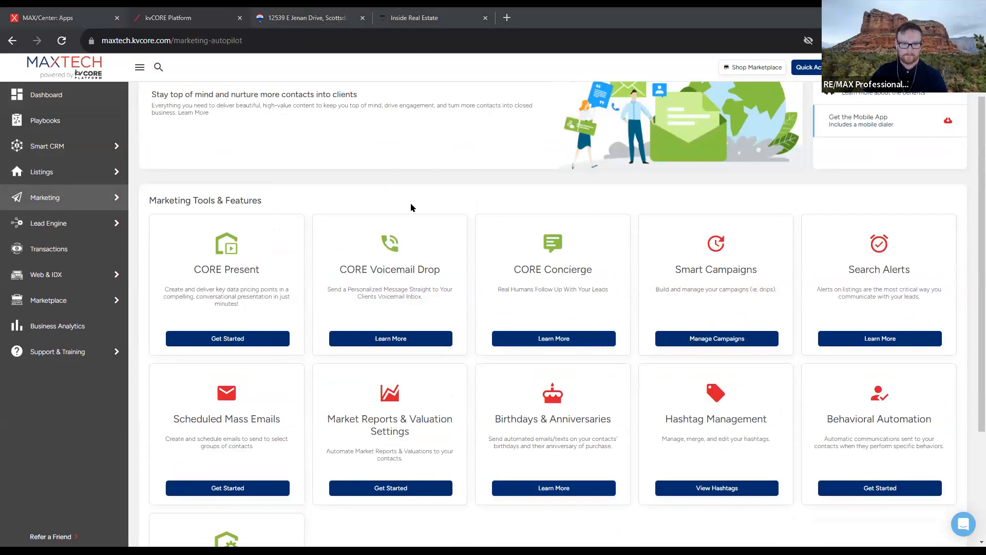
pyautogui.scroll(-3, 406, 215)
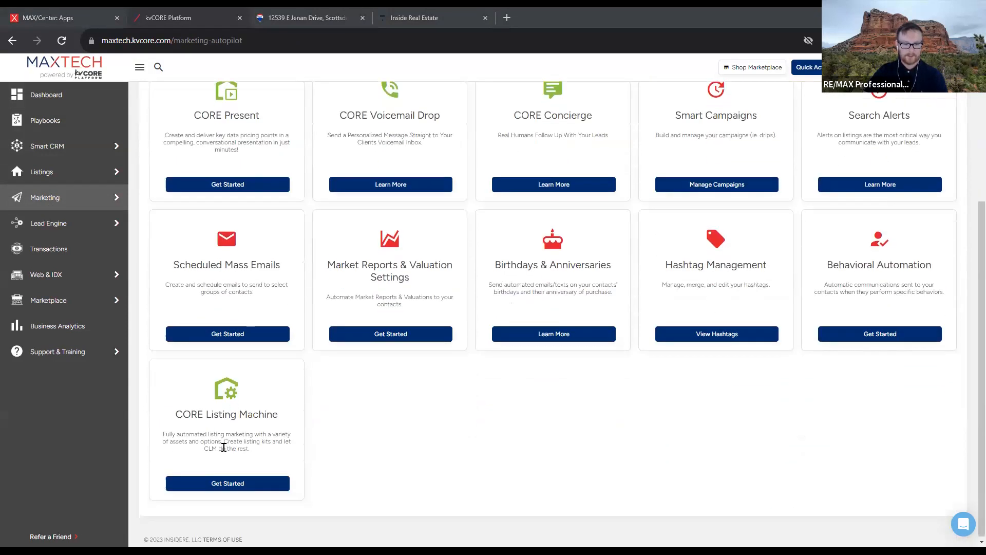
pyautogui.scroll(2, 240, 304)
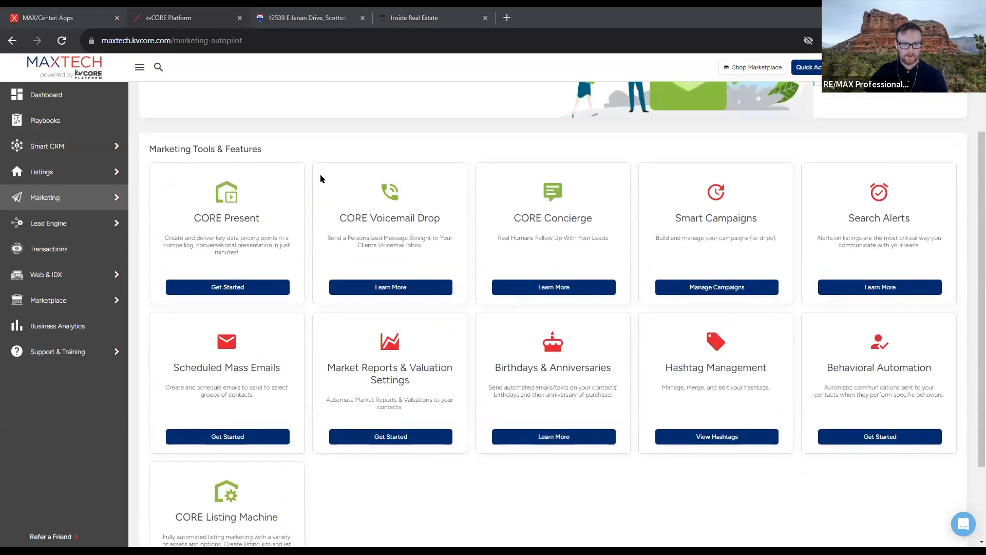
# Launch CORE Present in a new tab, then open Smart CRM's My Contacts list in kvCORE
pyautogui.click(239, 291)
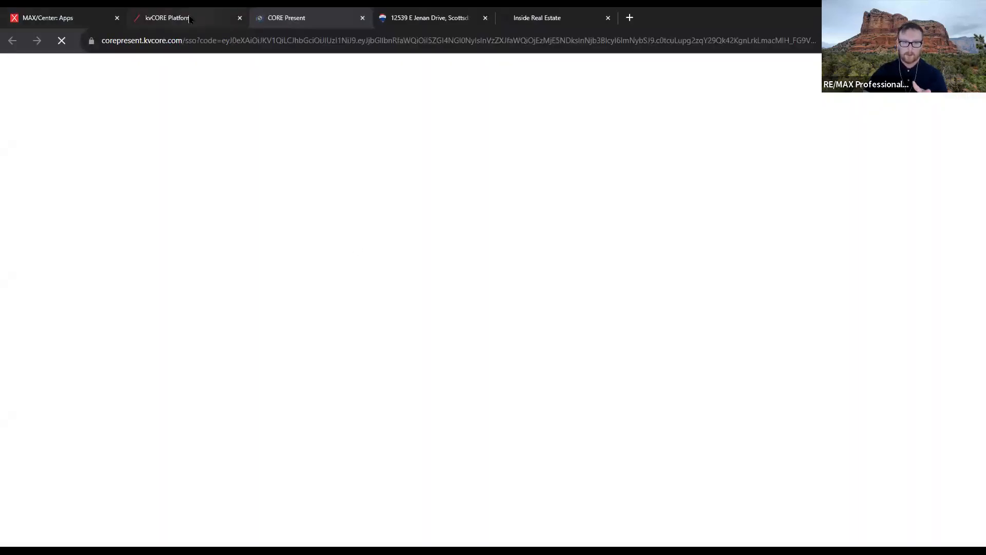
pyautogui.click(189, 19)
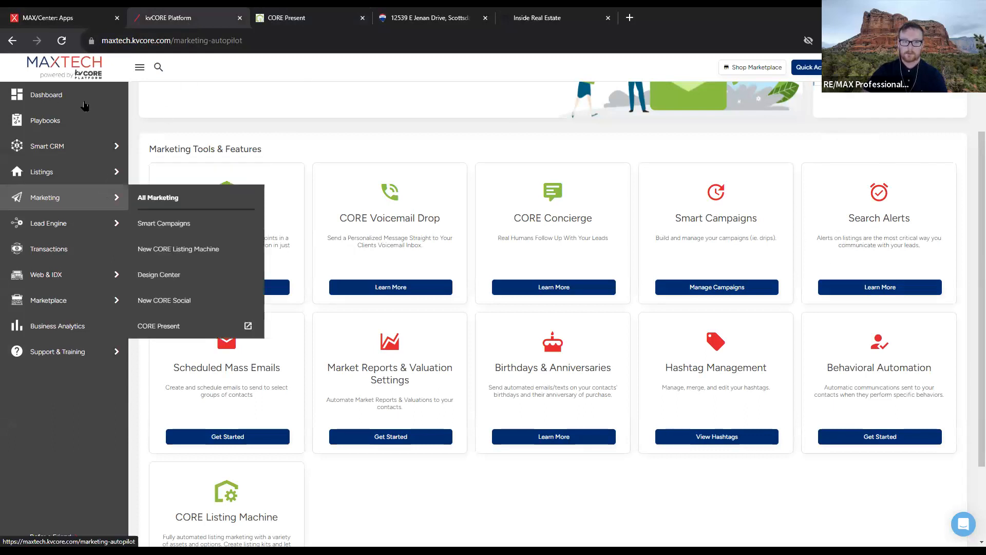
pyautogui.click(86, 154)
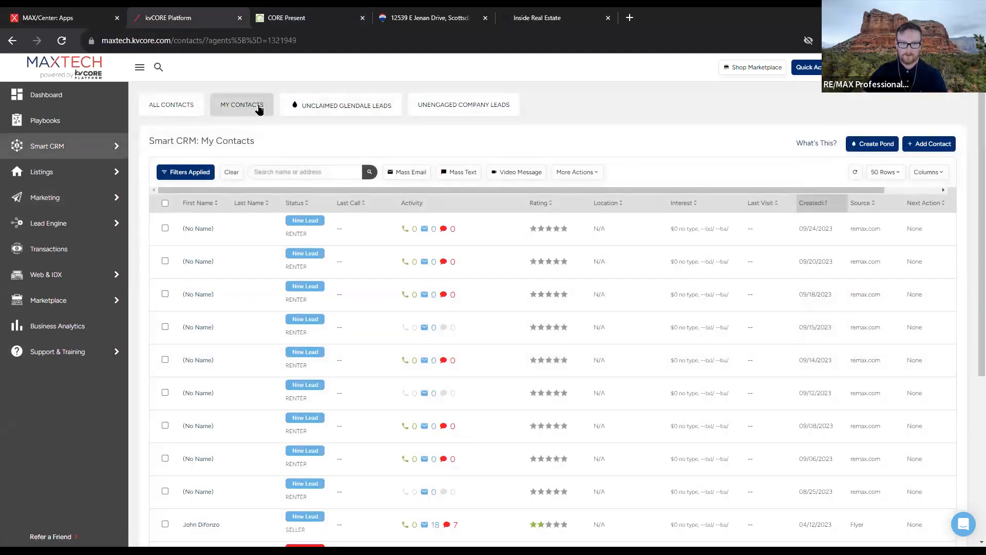
# Reload My Contacts and open the buyer contact's detail record, scrolling through it
pyautogui.click(259, 108)
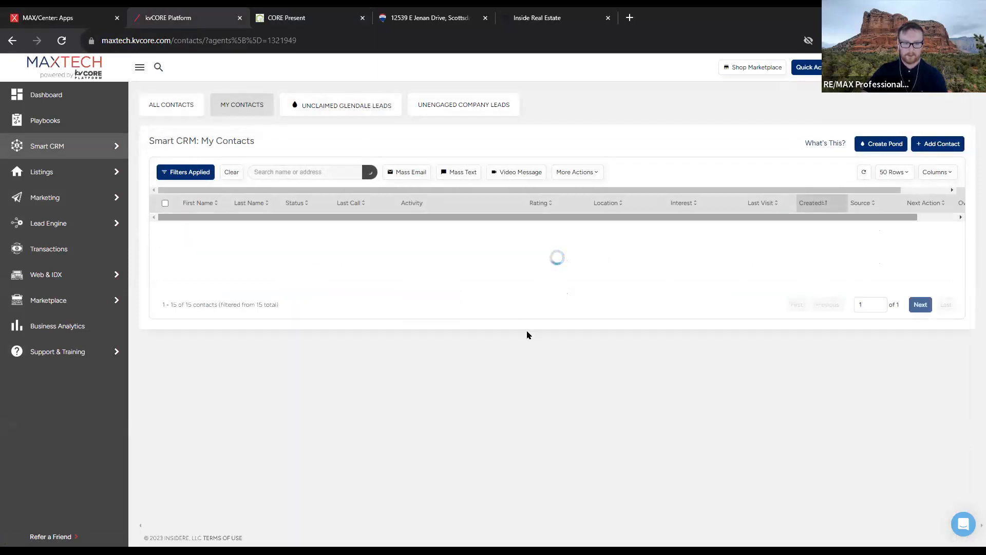
pyautogui.scroll(-5, 293, 392)
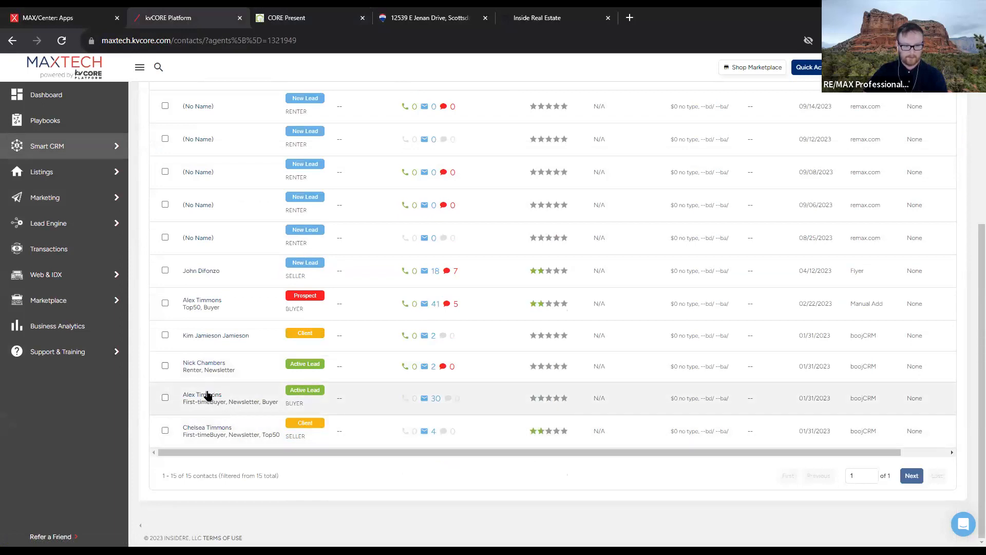
pyautogui.click(208, 397)
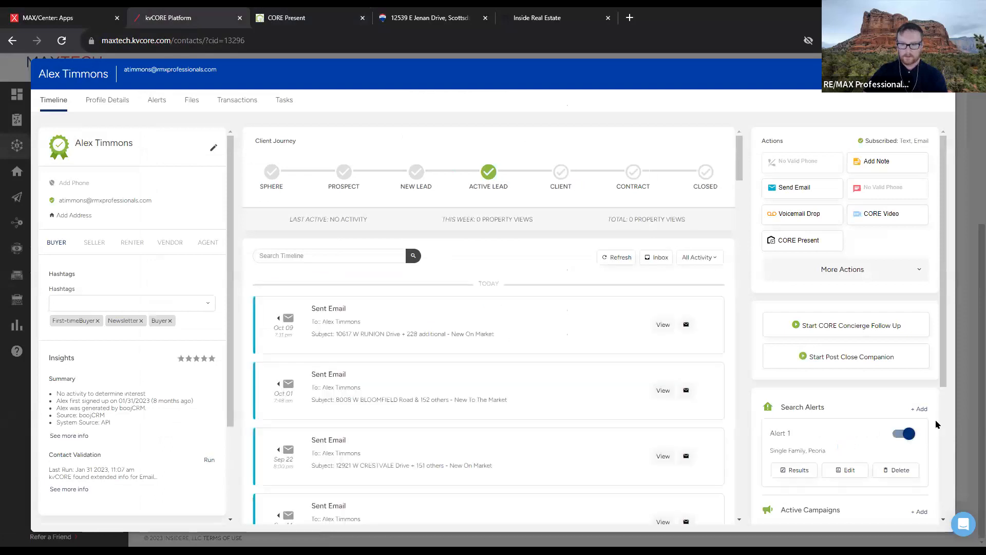
pyautogui.scroll(-3, 935, 425)
pyautogui.scroll(1, 903, 425)
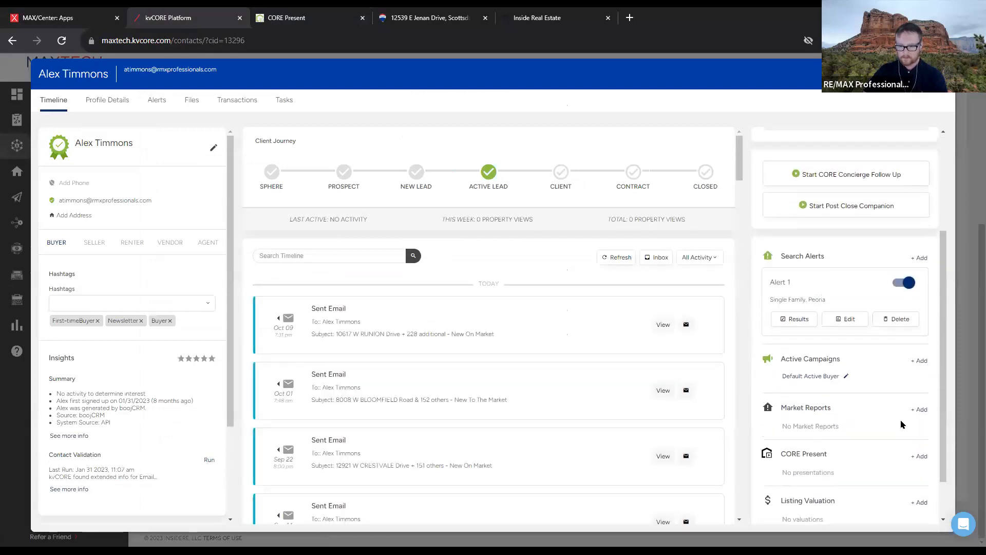
pyautogui.scroll(-1, 903, 425)
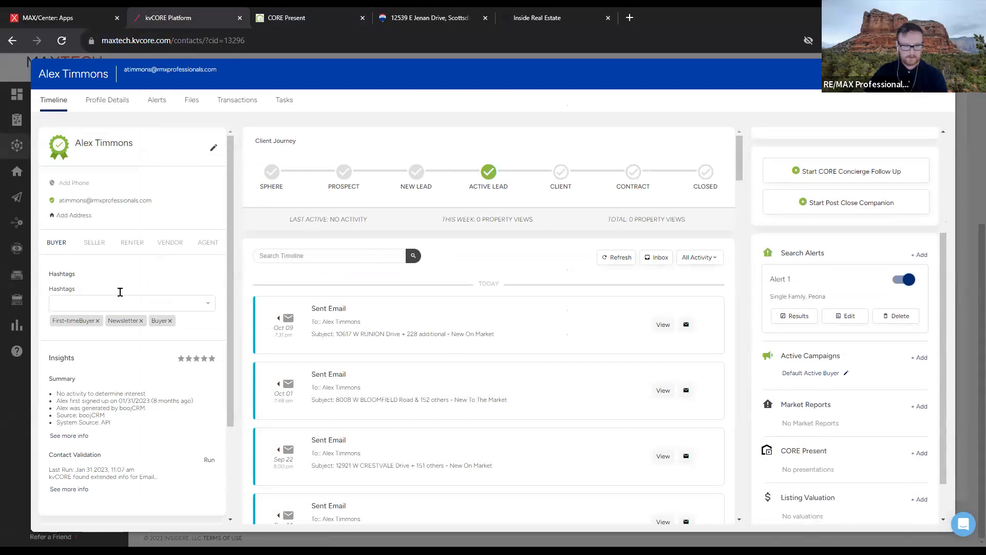
pyautogui.scroll(-3, 126, 319)
pyautogui.scroll(3, 128, 327)
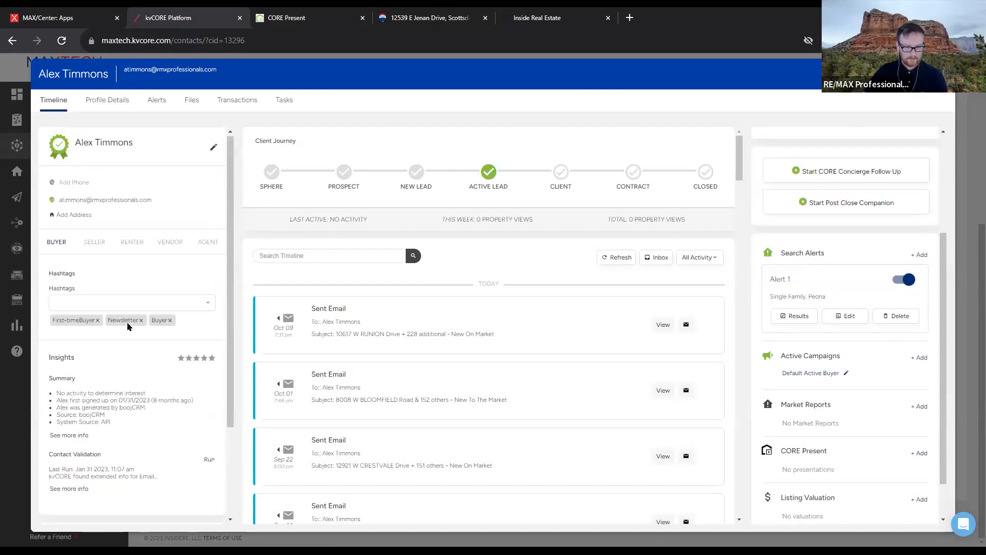
pyautogui.scroll(-10, 476, 352)
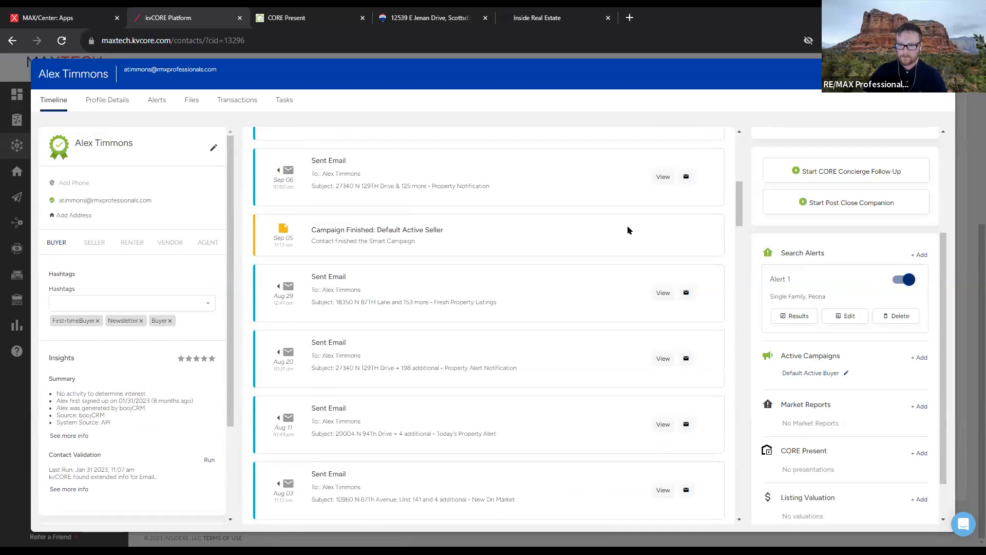
pyautogui.scroll(3, 859, 199)
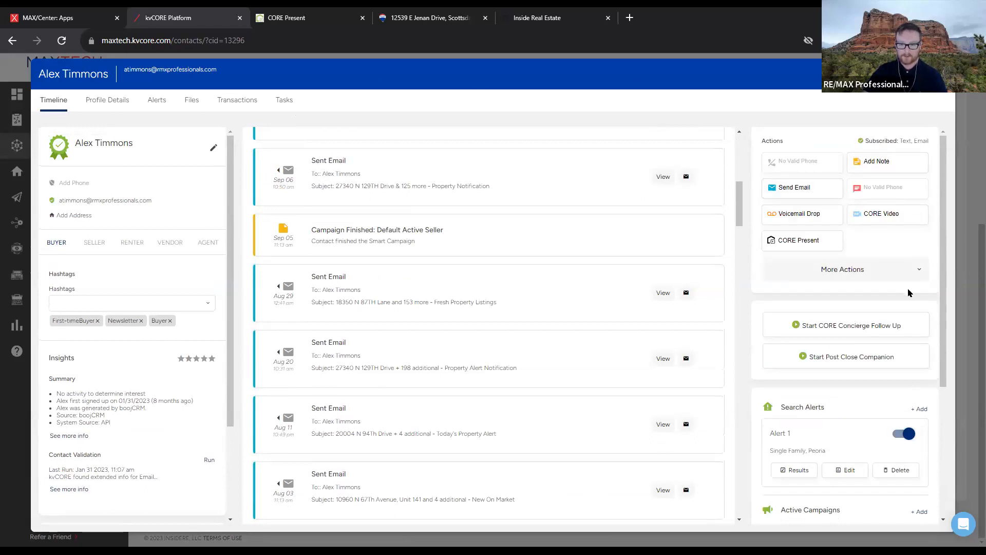
pyautogui.scroll(-3, 908, 290)
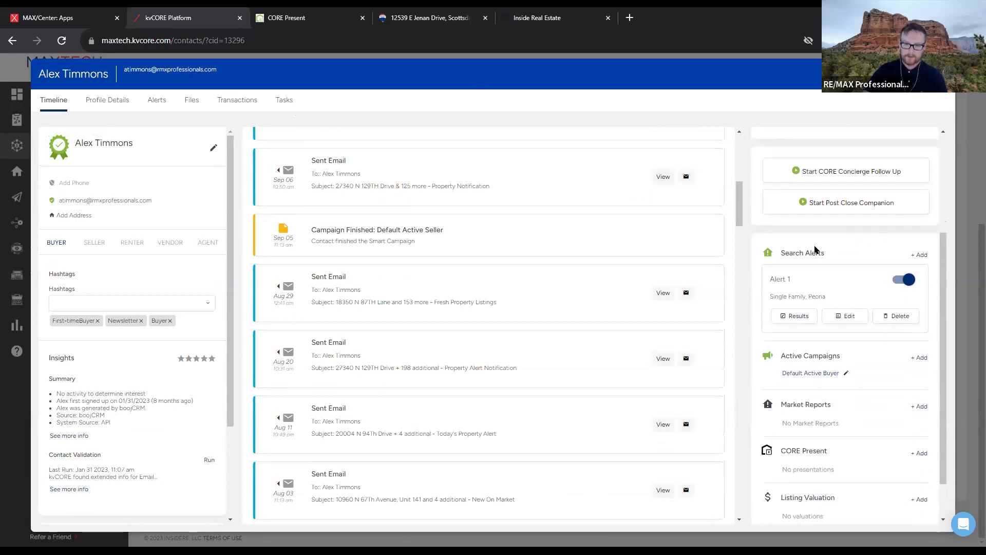
pyautogui.scroll(-1, 815, 250)
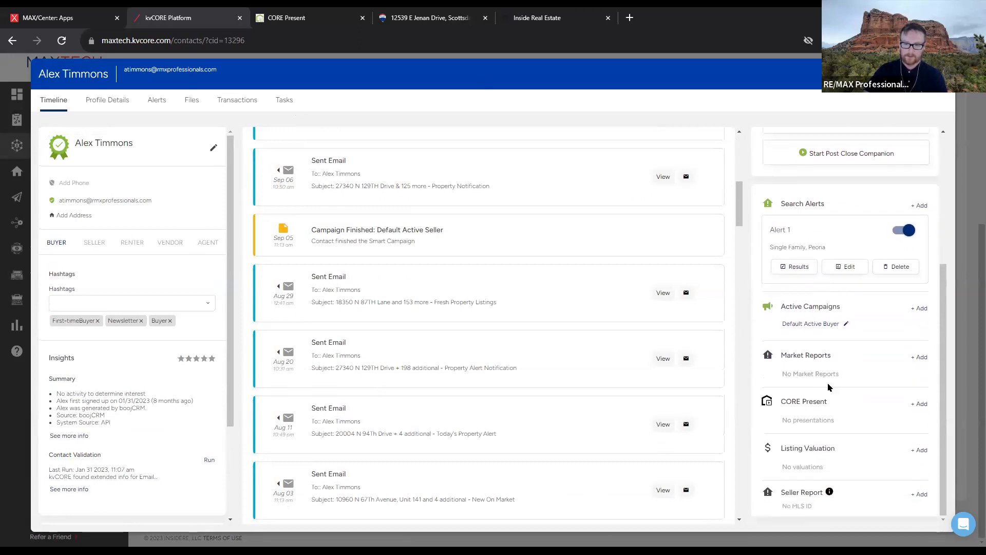
# Start a CORE Present presentation for the contact, close its loading tab, and close the profile
pyautogui.click(924, 405)
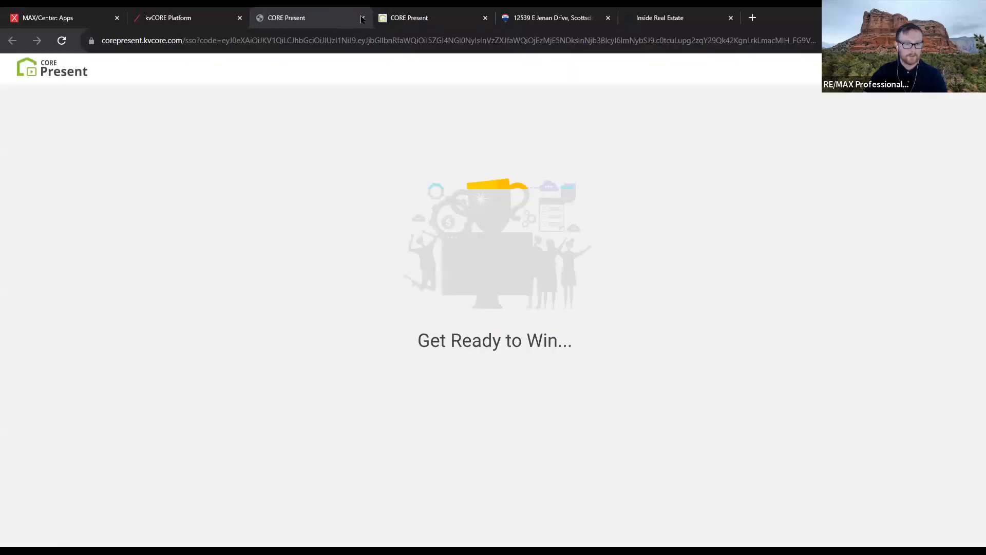
pyautogui.click(362, 19)
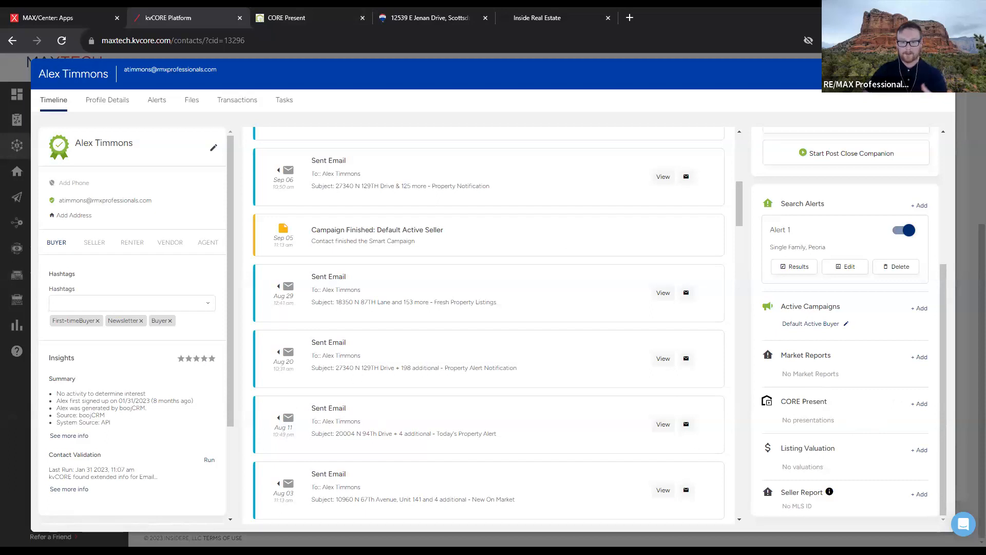
pyautogui.click(942, 74)
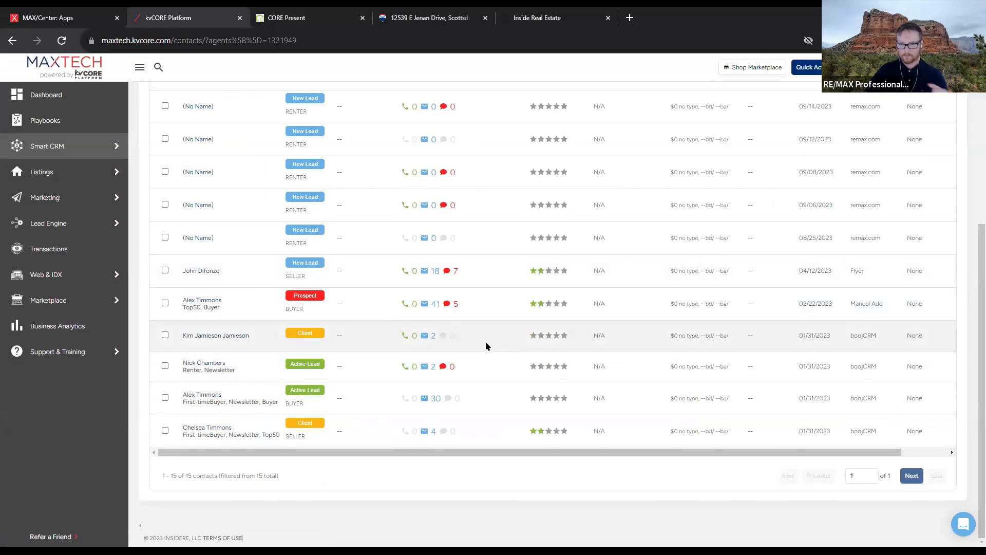
# Switch to the CORE Present home page and scroll through the Past Presentations table
pyautogui.click(317, 21)
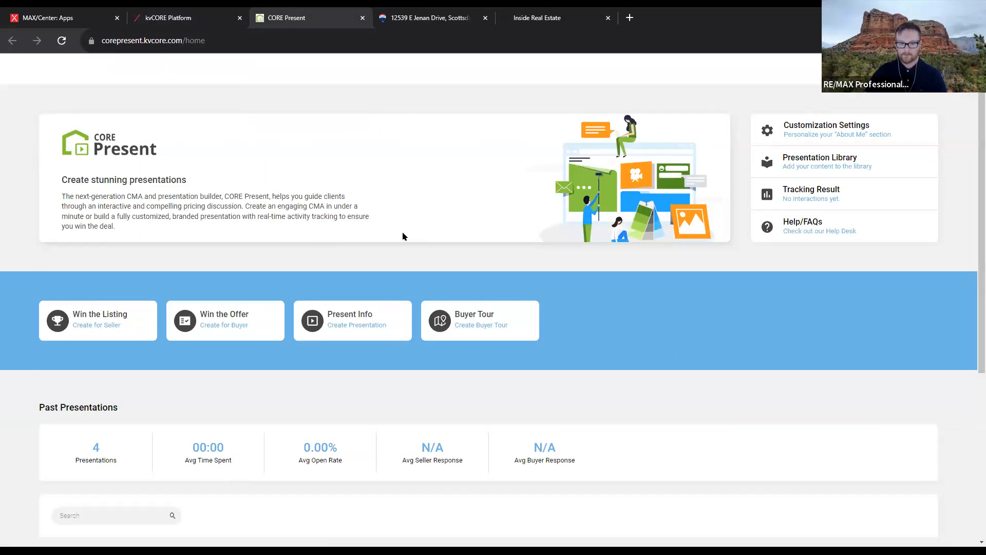
pyautogui.scroll(-1, 255, 268)
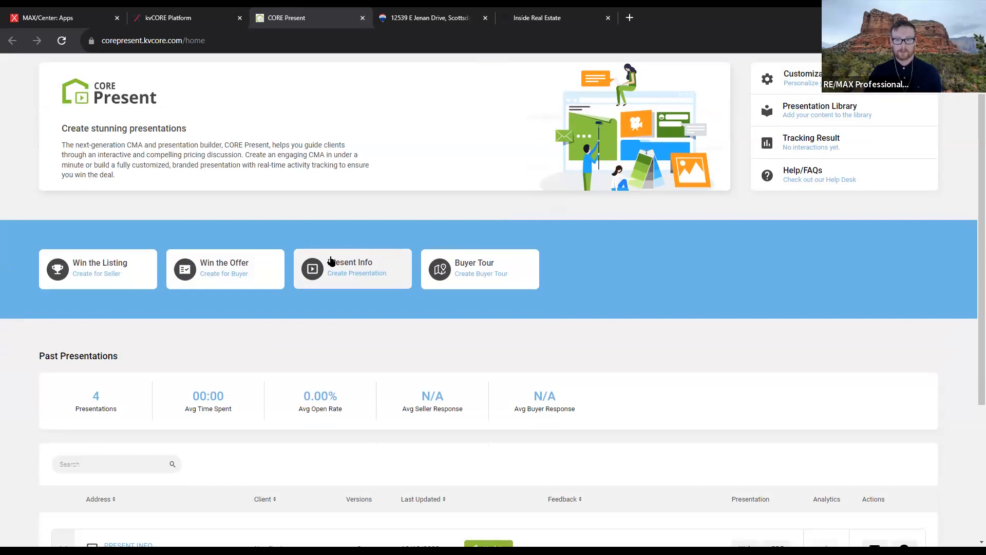
pyautogui.scroll(-2, 364, 322)
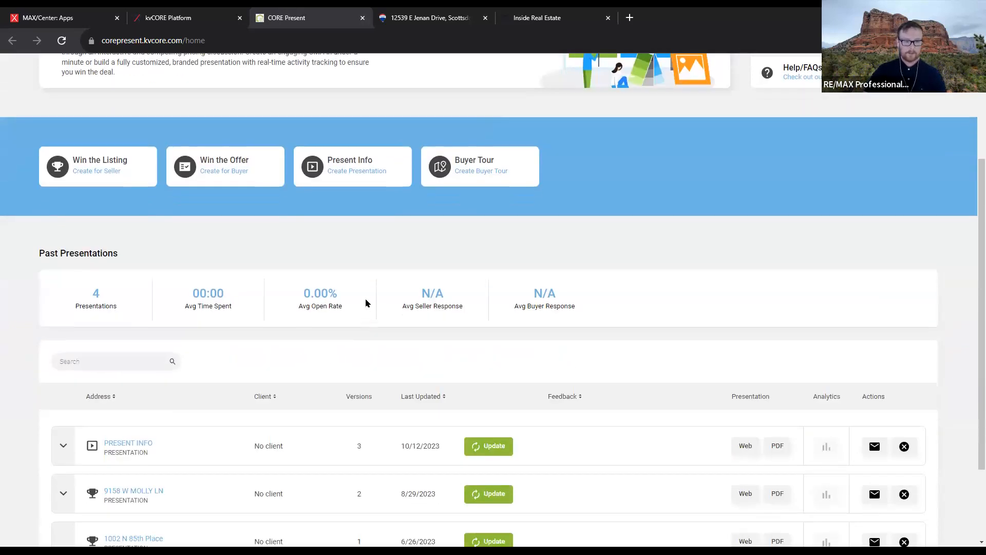
pyautogui.scroll(1, 370, 303)
pyautogui.scroll(-3, 443, 400)
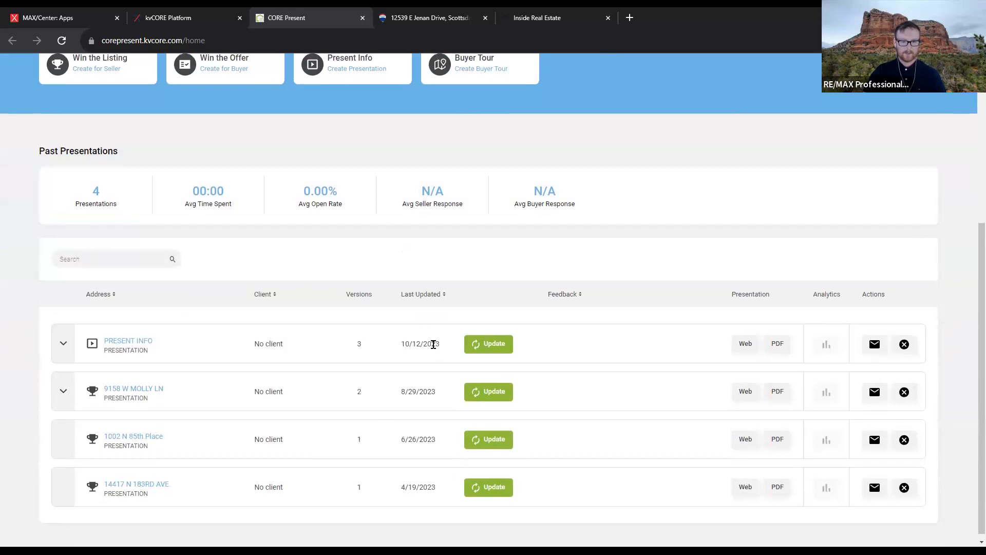
pyautogui.scroll(4, 441, 354)
pyautogui.scroll(1, 375, 195)
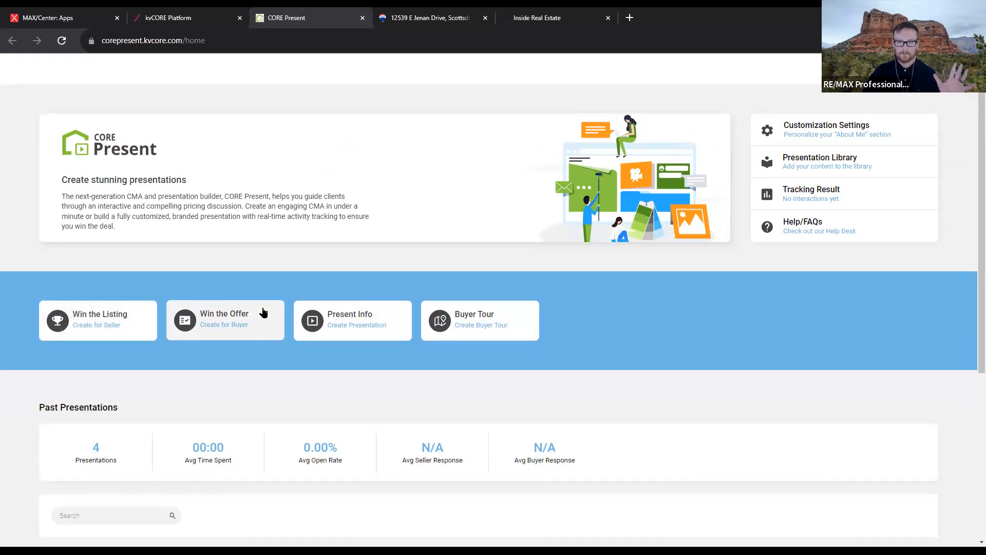
# Start a new Present Info presentation, relaunching CORE Present from kvCORE Marketing after the first attempt fails
pyautogui.click(369, 336)
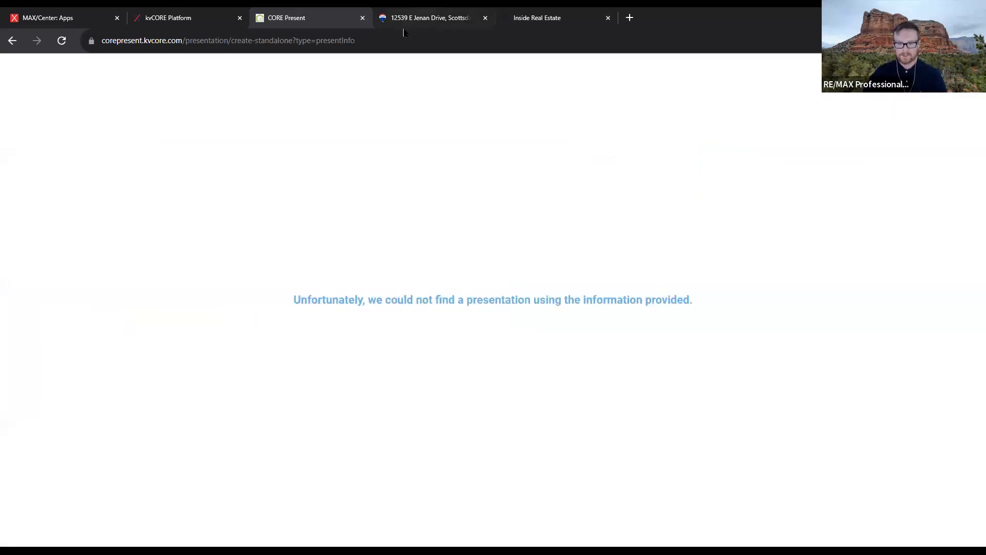
pyautogui.hotkey('ctrl', 'w')
pyautogui.click(187, 12)
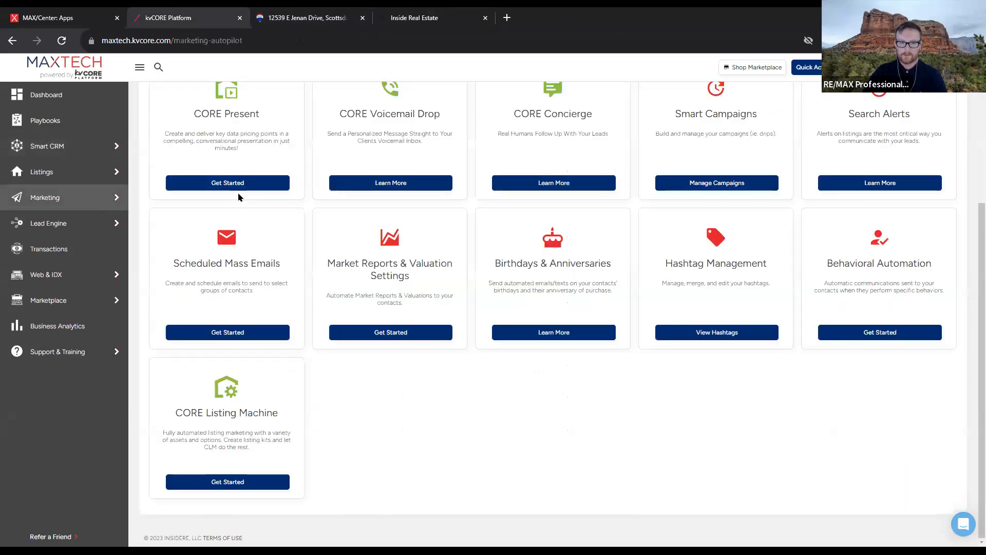
pyautogui.click(235, 182)
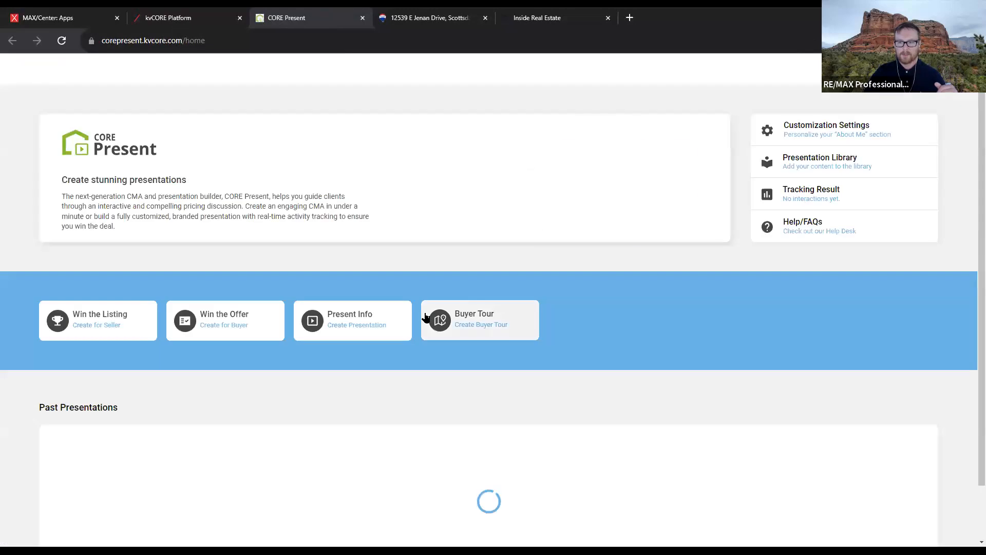
pyautogui.click(374, 329)
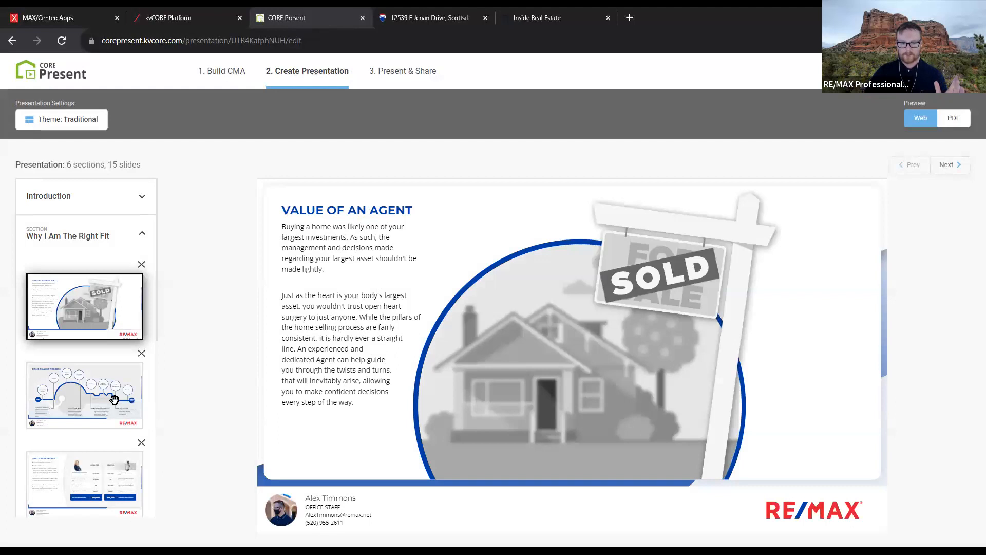
# Preview the Home Selling Process and Realtor vs iBuyer slides, then bring up the theme choices
pyautogui.click(117, 396)
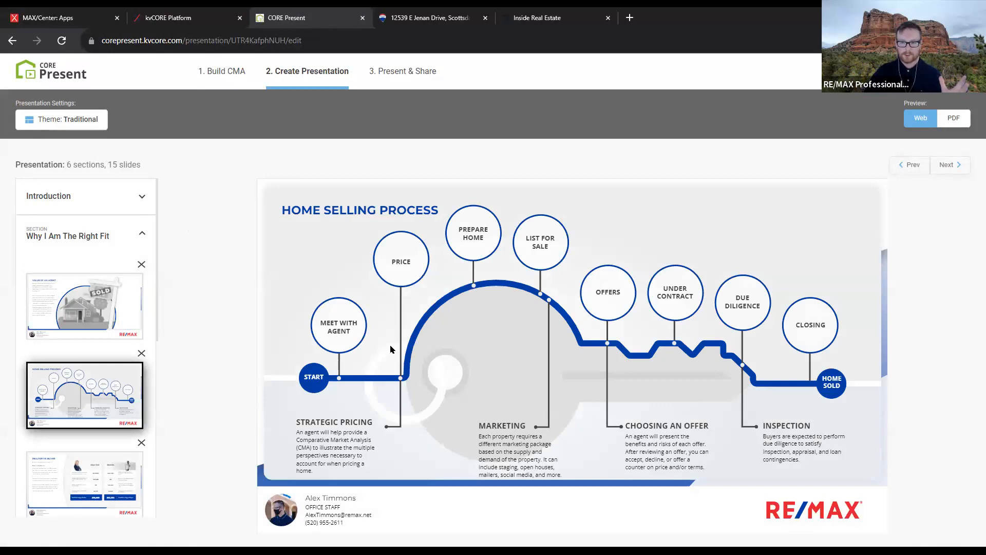
pyautogui.click(132, 466)
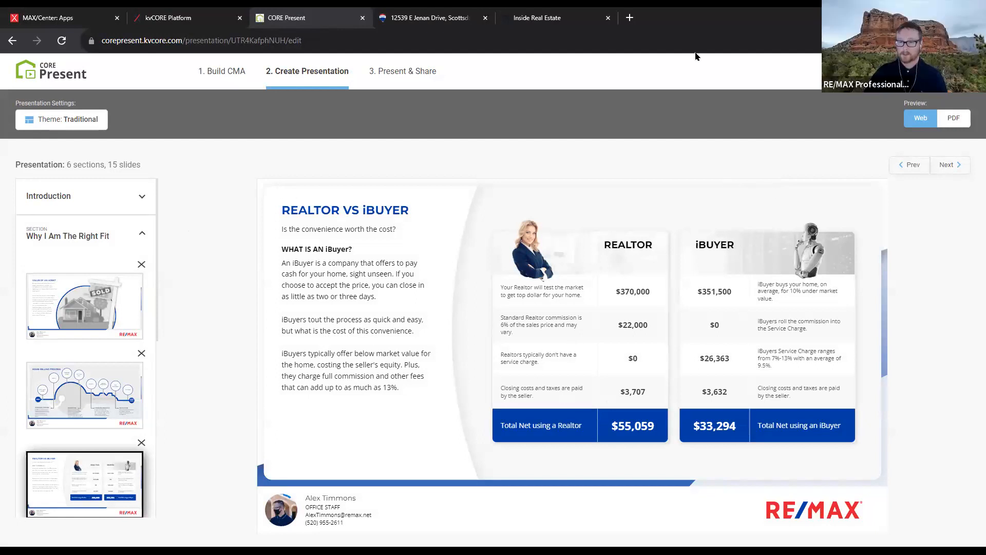
pyautogui.doubleClick(371, 259)
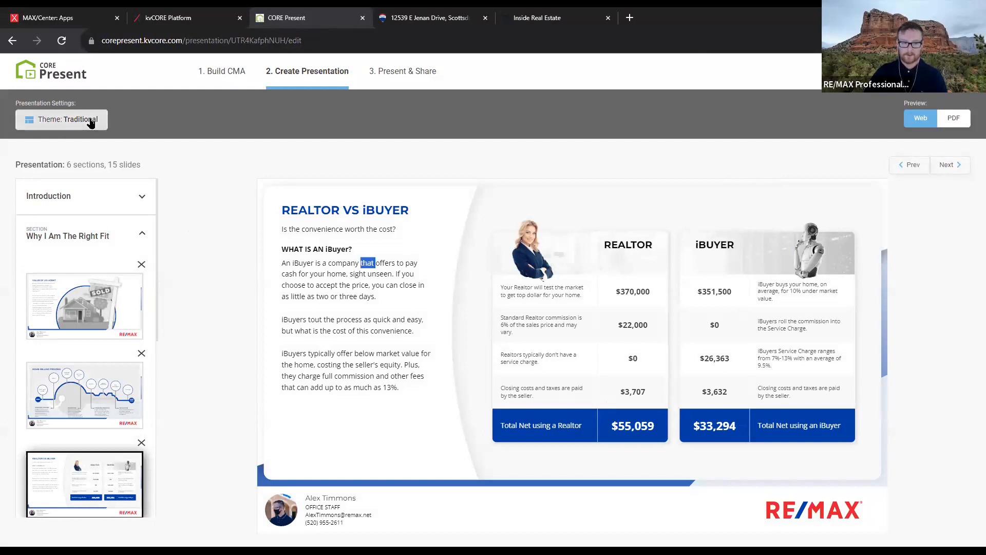
pyautogui.click(90, 121)
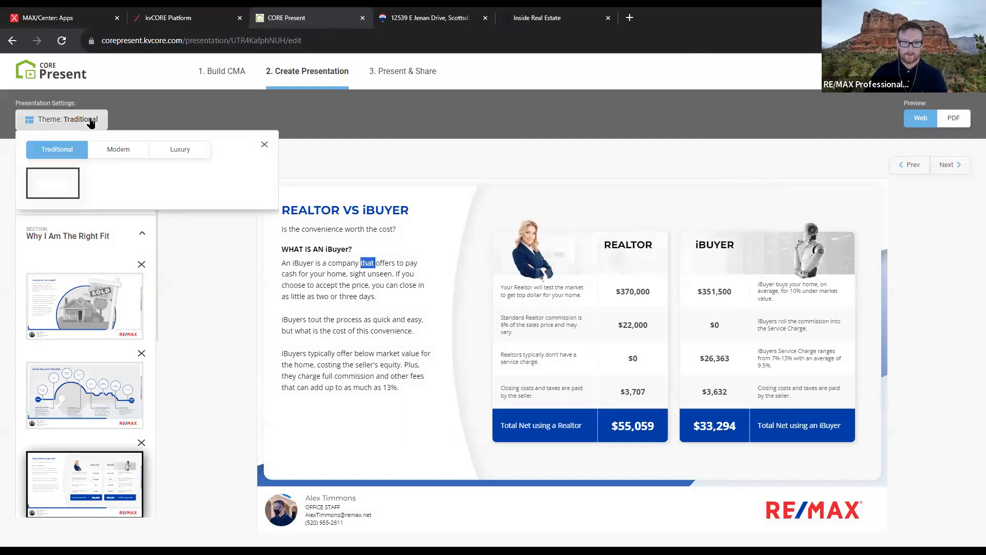
# Apply the red Modern theme and check the $370,000 and $0 figures in the Realtor table
pyautogui.click(109, 150)
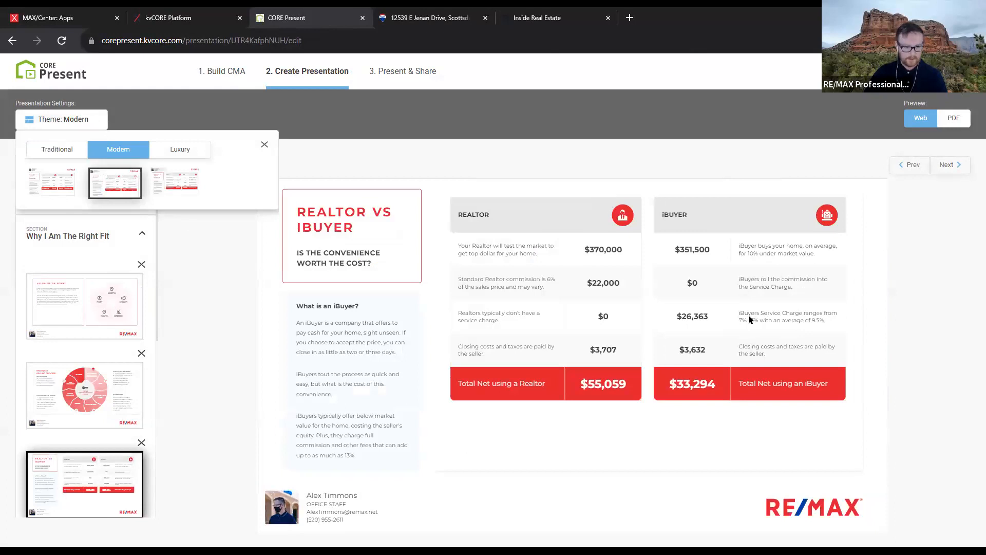
pyautogui.click(264, 144)
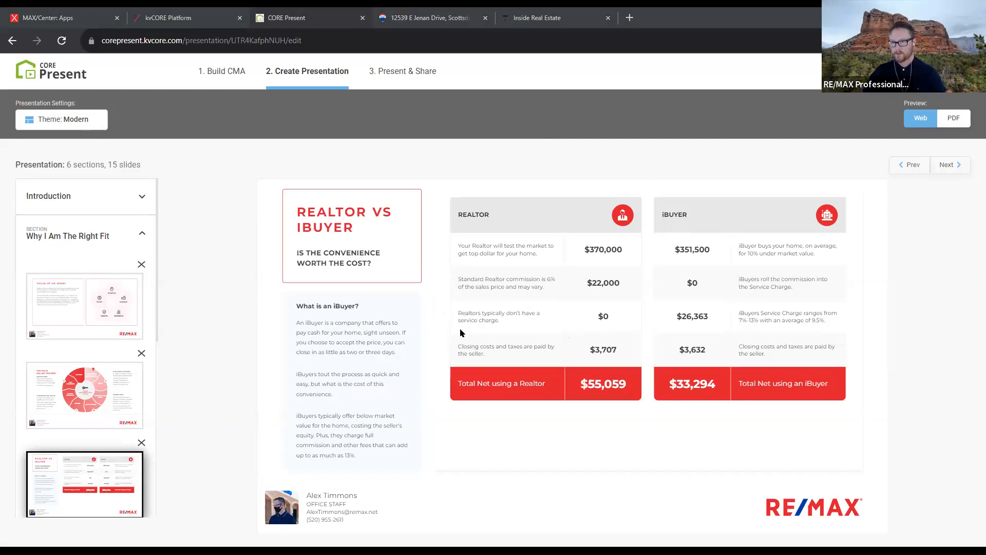
pyautogui.moveTo(577, 246); pyautogui.dragTo(627, 247)
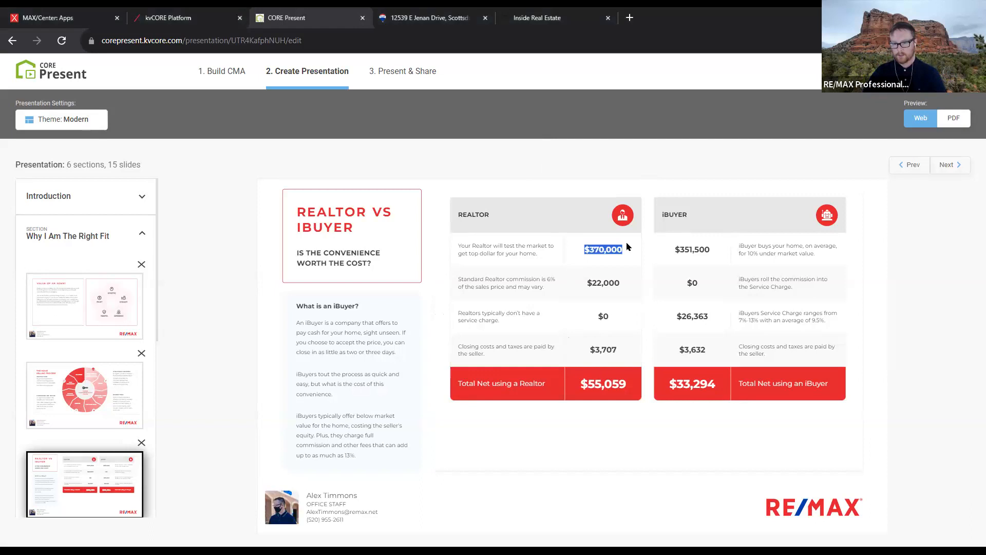
pyautogui.moveTo(617, 331); pyautogui.dragTo(583, 315)
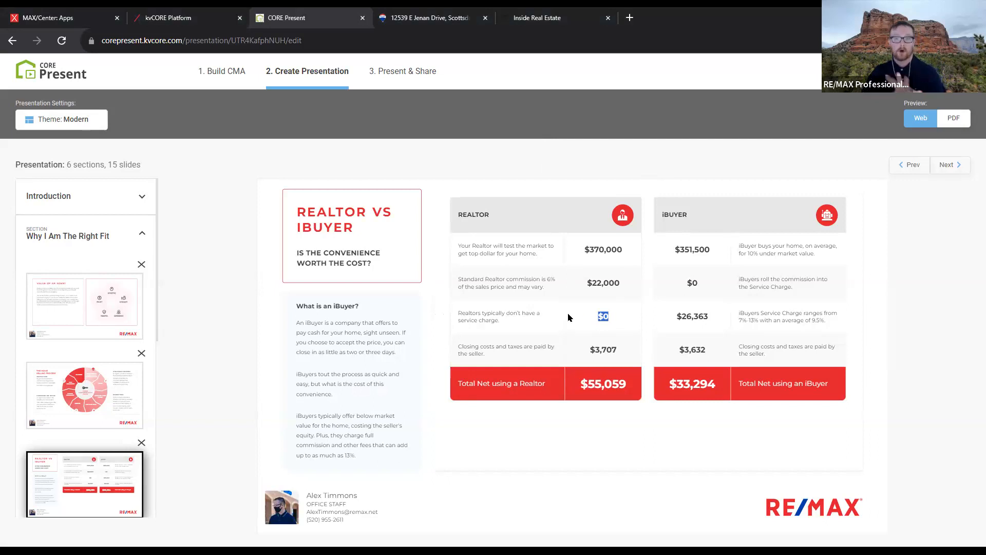
# Return to the CORE Present home page via the logo
pyautogui.click(206, 18)
pyautogui.click(286, 16)
pyautogui.click(49, 76)
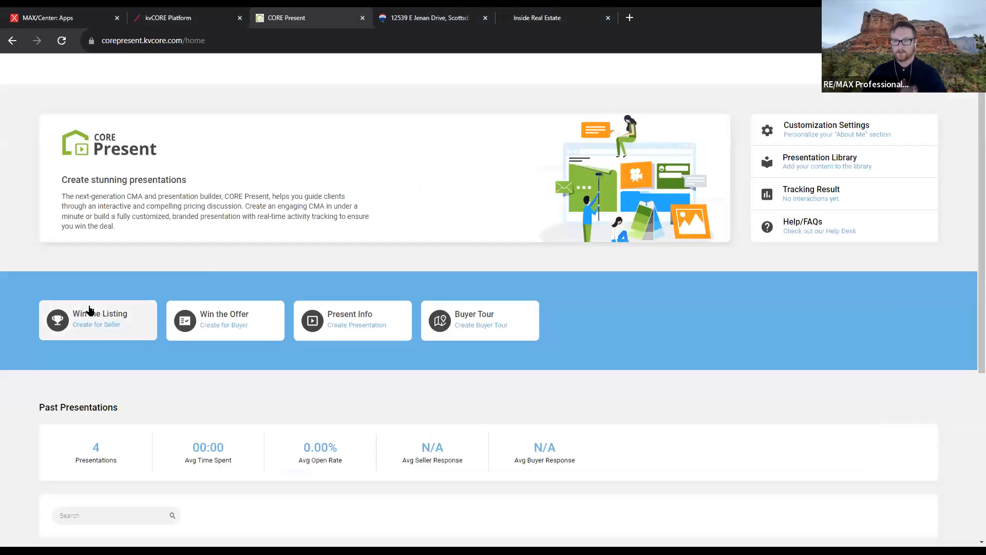
pyautogui.click(89, 310)
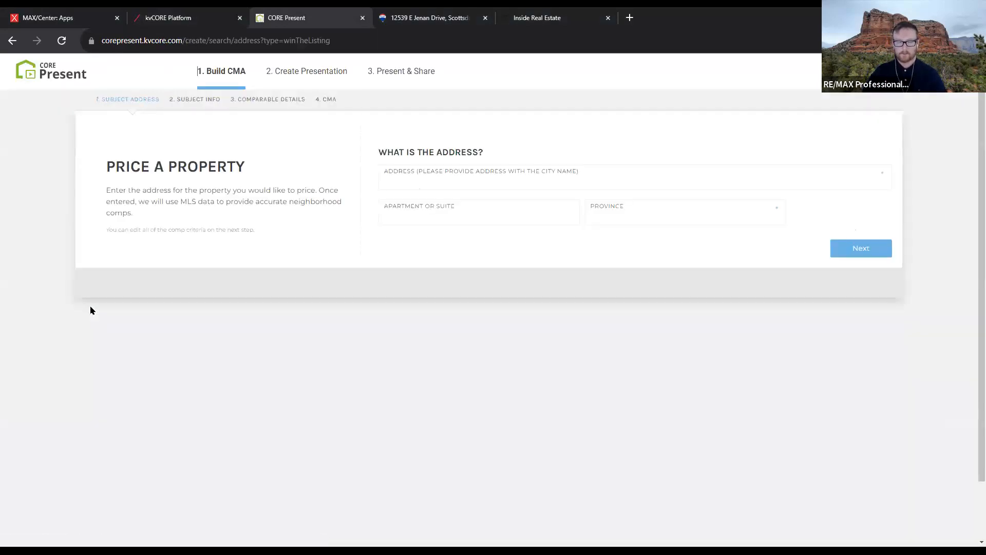
pyautogui.click(51, 72)
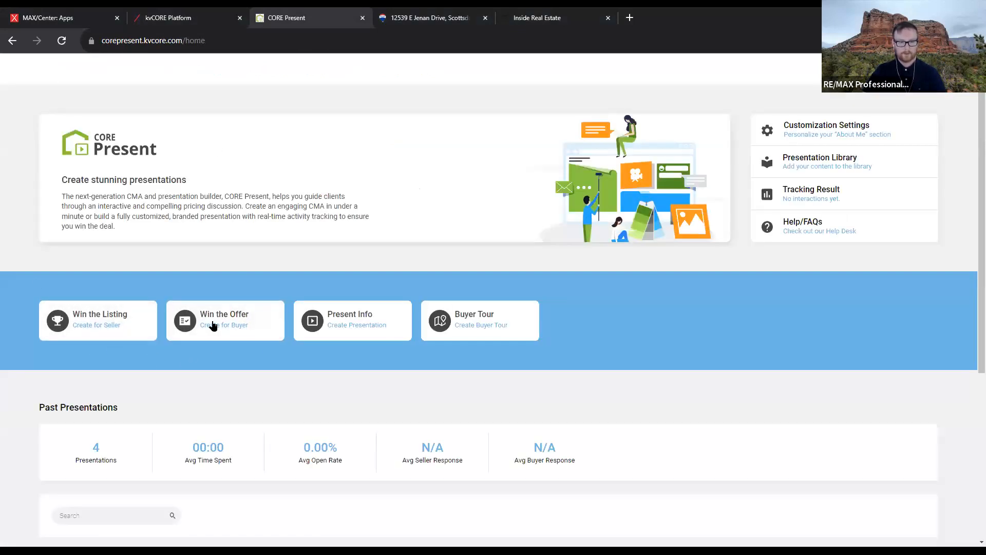
pyautogui.click(116, 321)
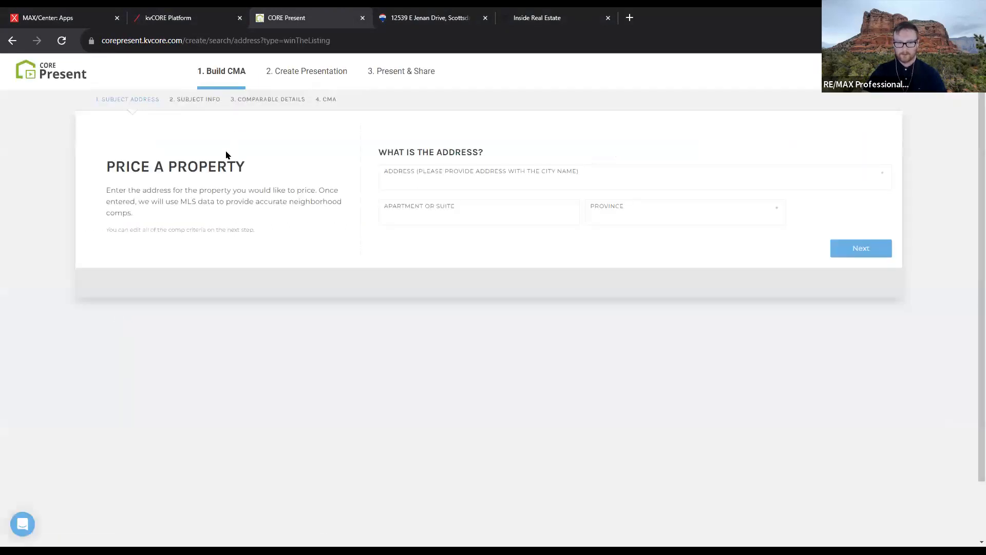
pyautogui.click(465, 181)
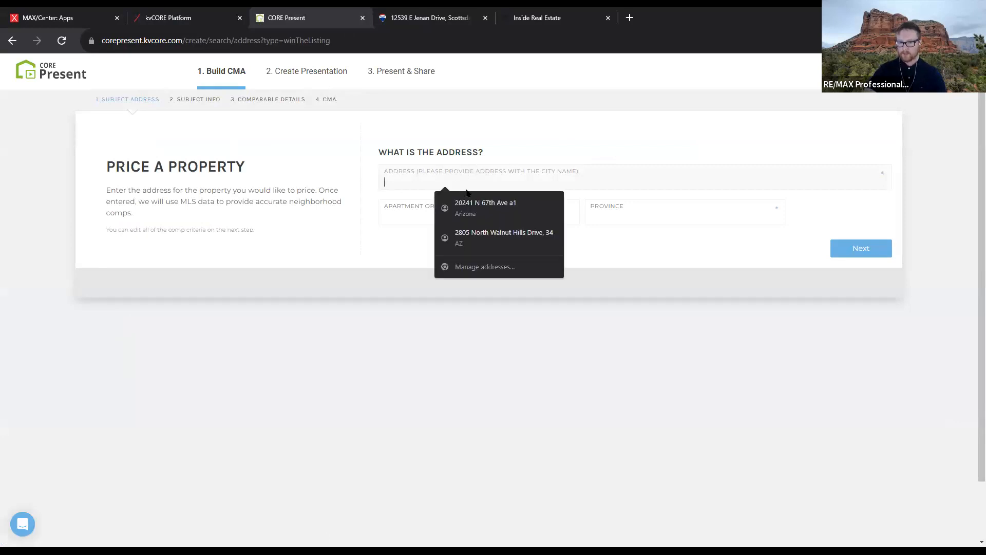
pyautogui.click(731, 264)
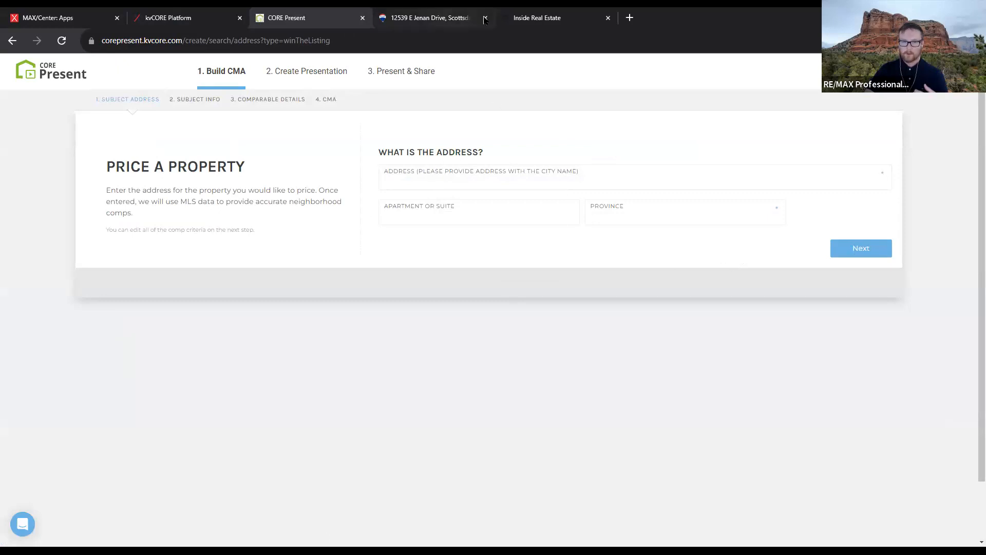
pyautogui.click(380, 12)
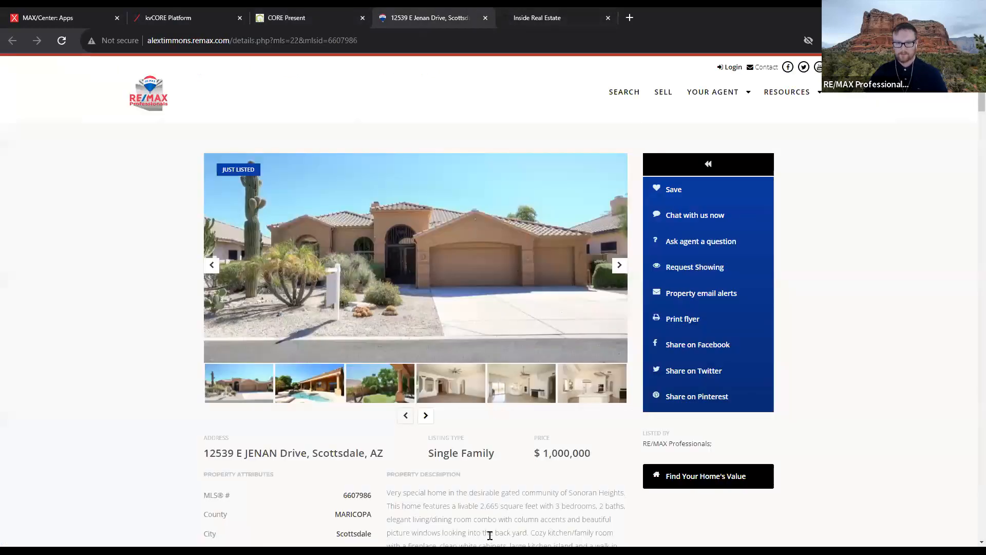
pyautogui.scroll(-3, 489, 529)
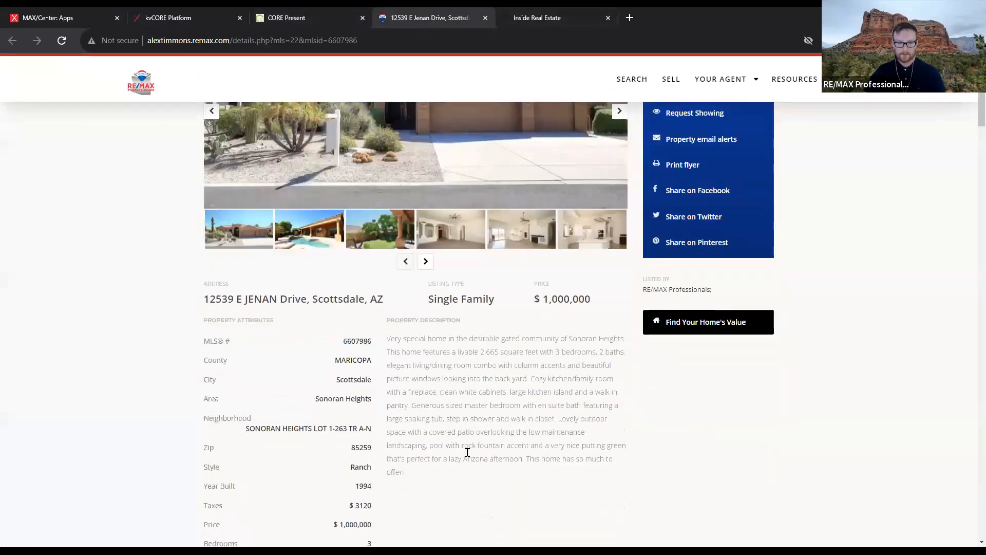
pyautogui.doubleClick(364, 340)
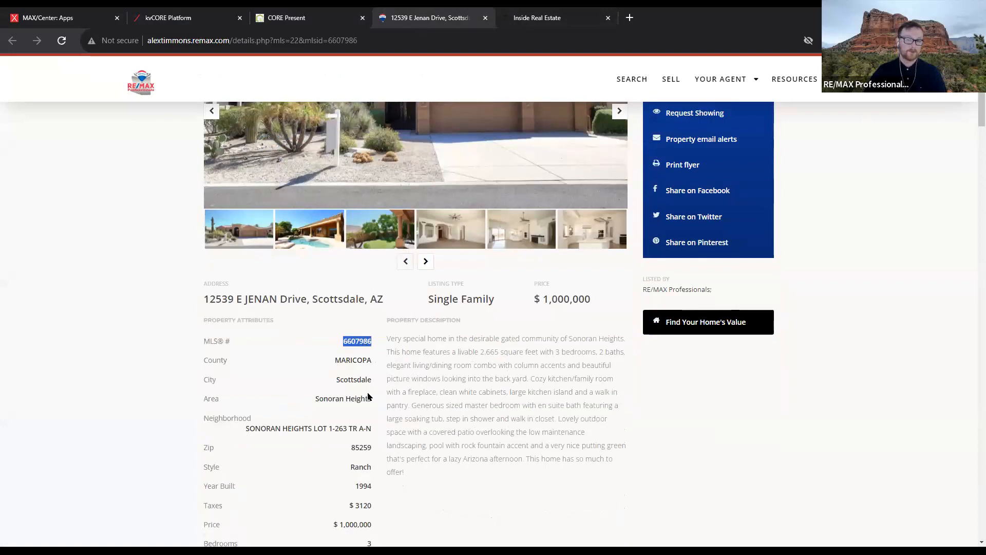
pyautogui.click(334, 12)
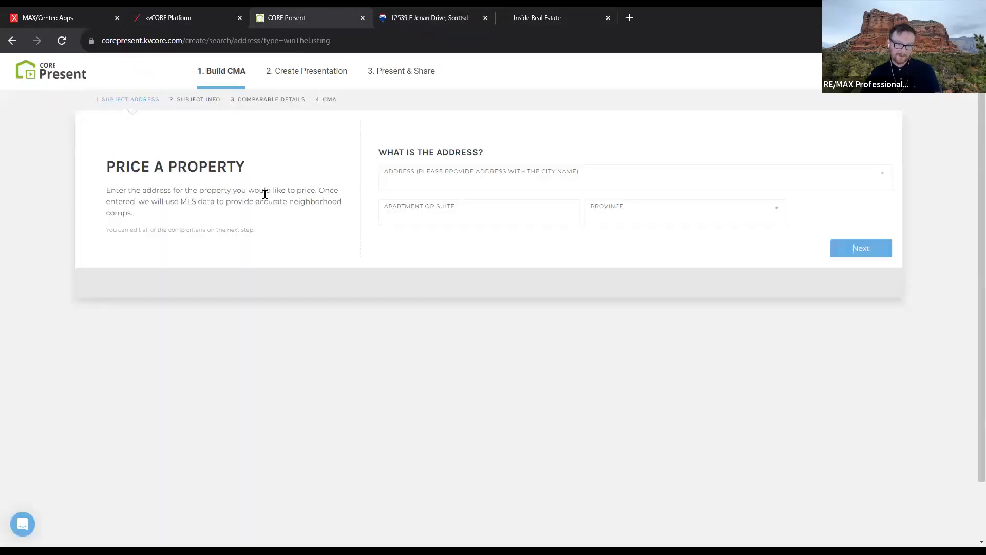
pyautogui.click(430, 177)
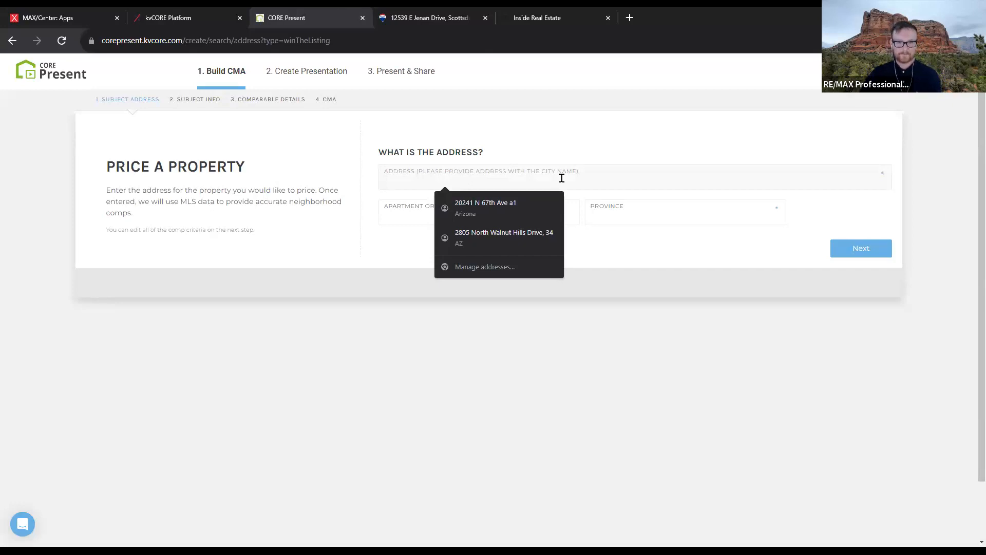
pyautogui.click(420, 11)
pyautogui.moveTo(201, 301); pyautogui.dragTo(307, 293)
pyautogui.hotkey('ctrl', 'c')
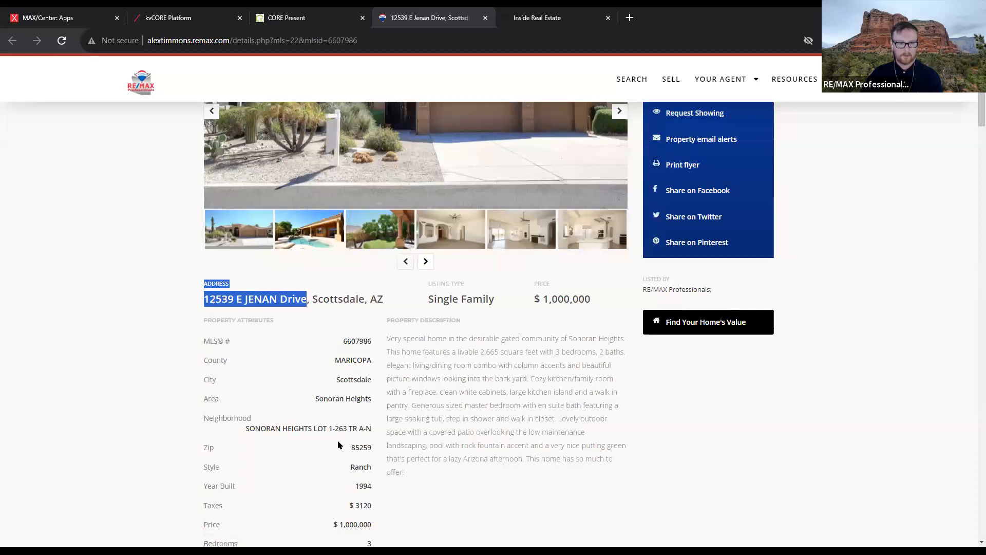
pyautogui.click(287, 15)
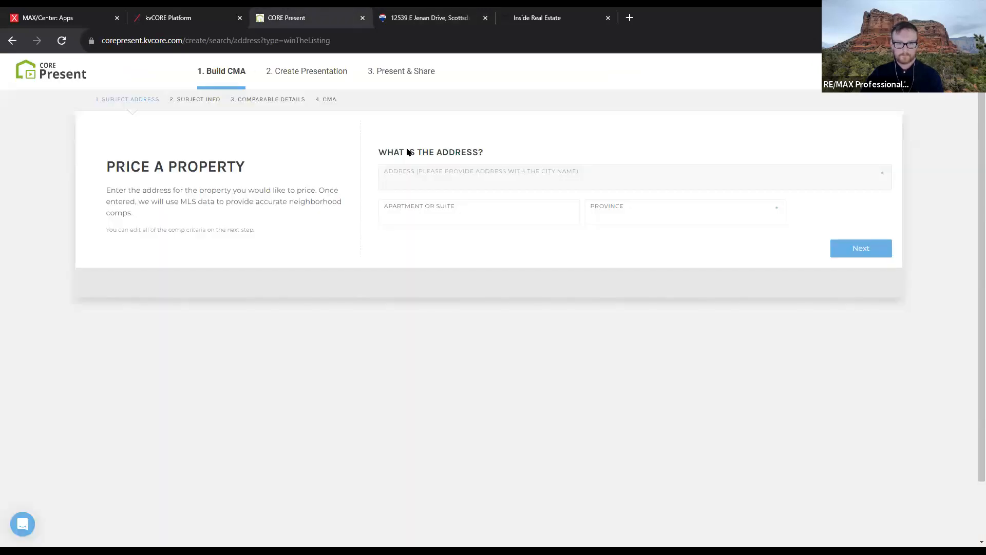
pyautogui.hotkey('ctrl', 'v')
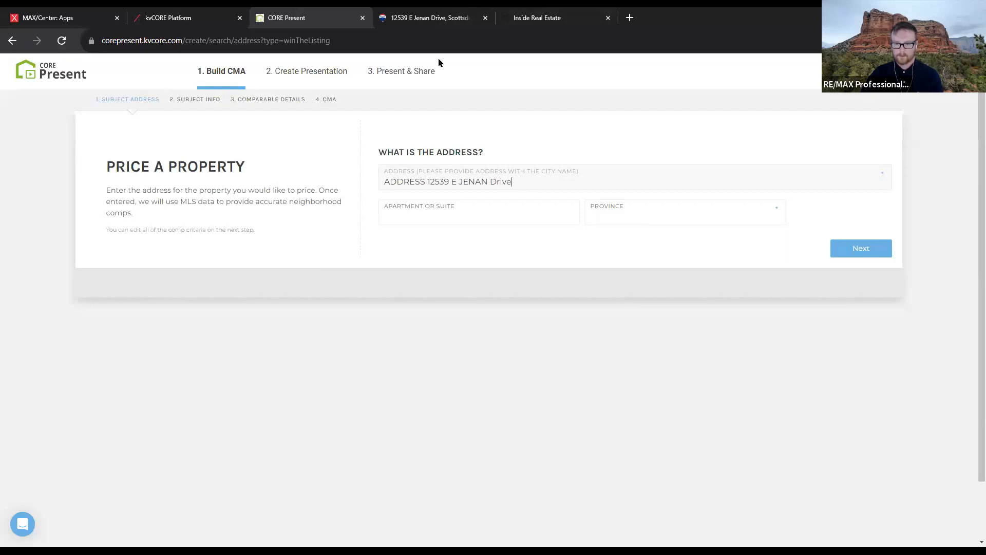
pyautogui.click(394, 22)
pyautogui.moveTo(203, 299); pyautogui.dragTo(269, 299)
pyautogui.click(299, 253)
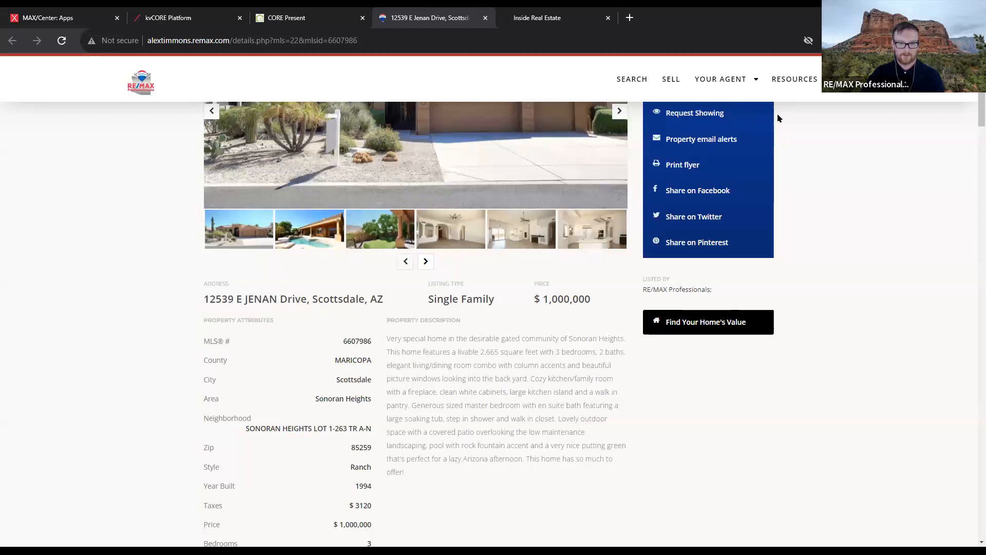
pyautogui.moveTo(385, 301); pyautogui.dragTo(208, 303)
pyautogui.hotkey('ctrl', 'c')
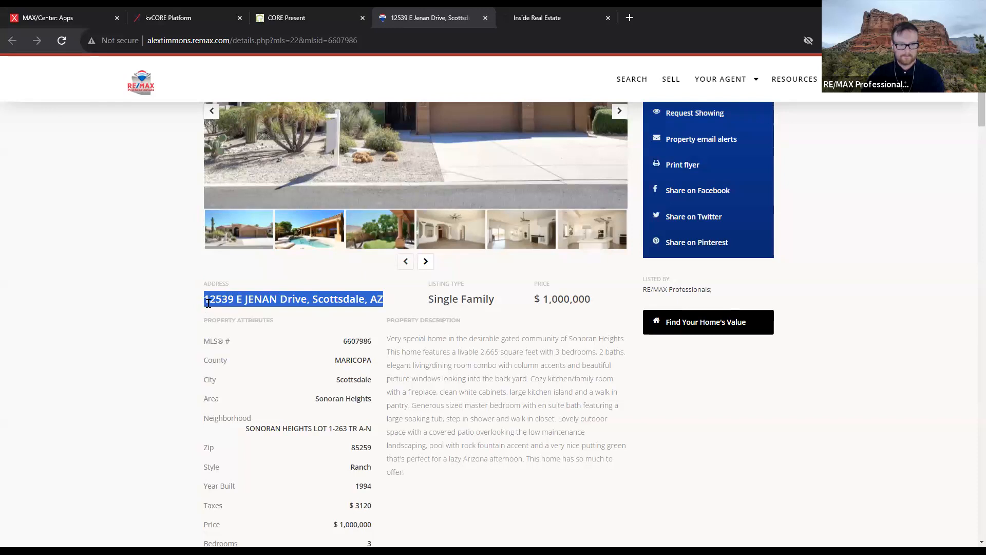
pyautogui.click(338, 16)
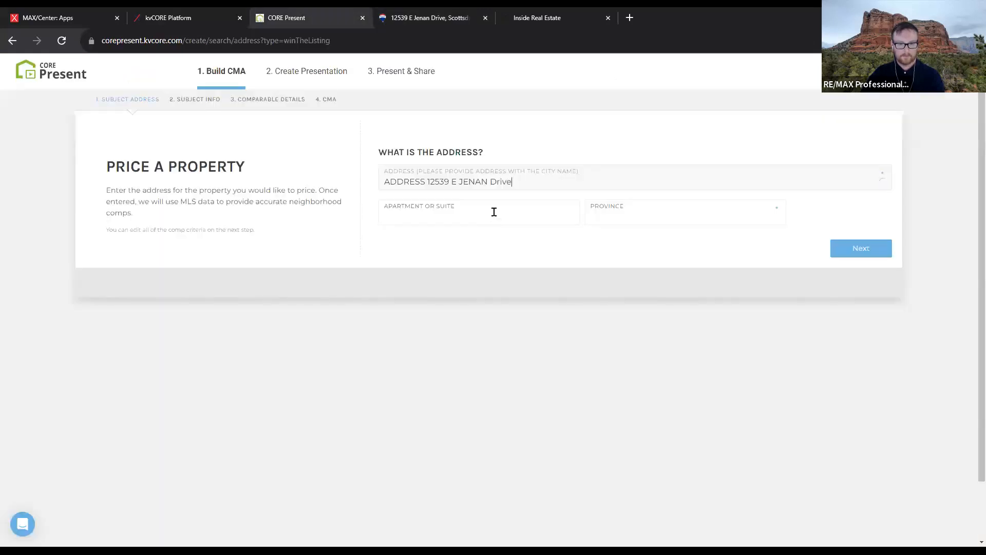
pyautogui.moveTo(534, 176); pyautogui.dragTo(281, 181)
pyautogui.hotkey('ctrl', 'v')
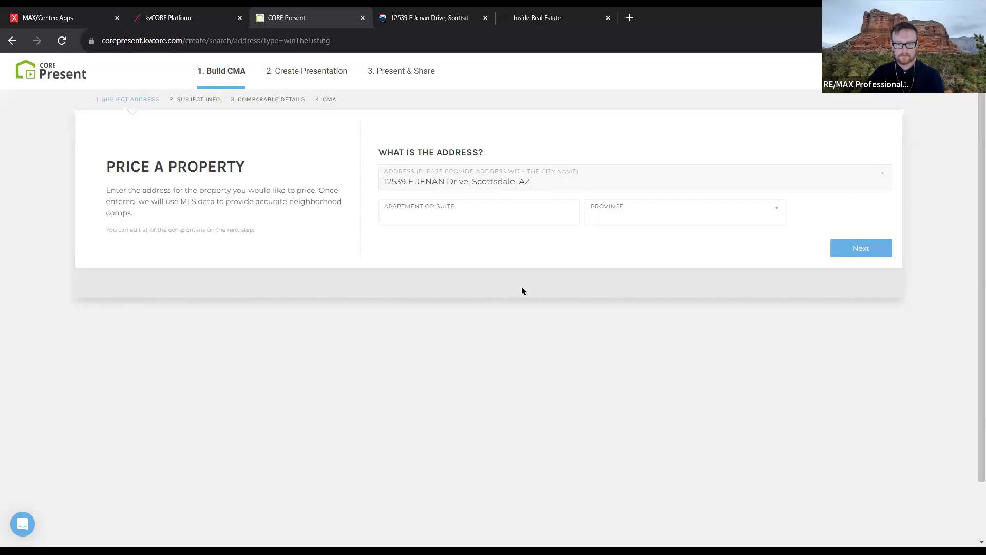
pyautogui.click(881, 250)
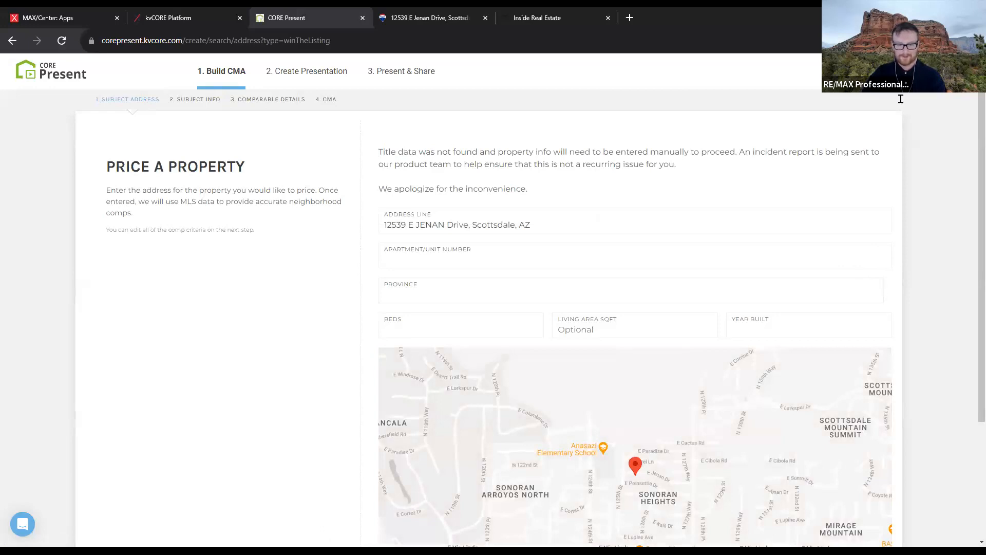
# Start a new Win the Listing CMA and submit the pasted Mesa, AZ address
pyautogui.click(65, 79)
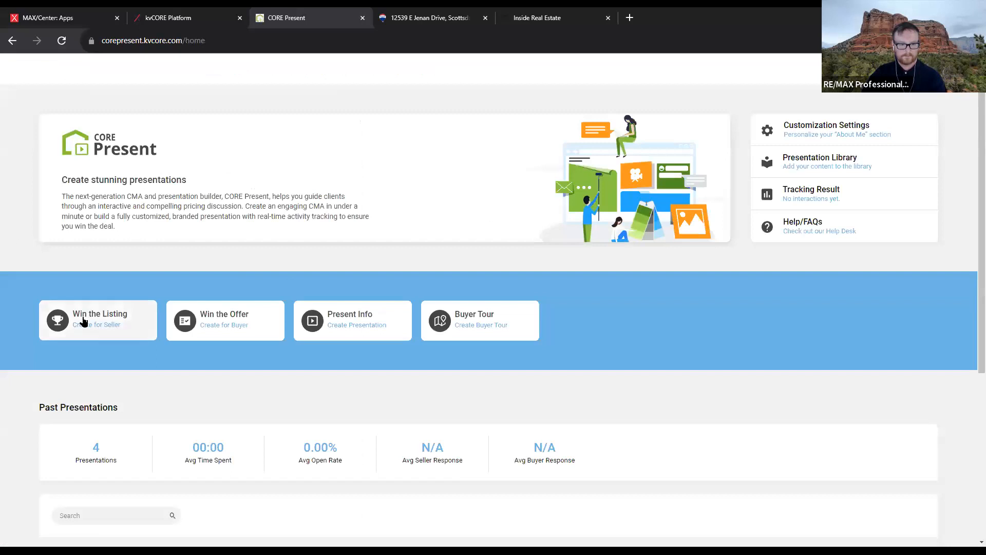
pyautogui.click(85, 322)
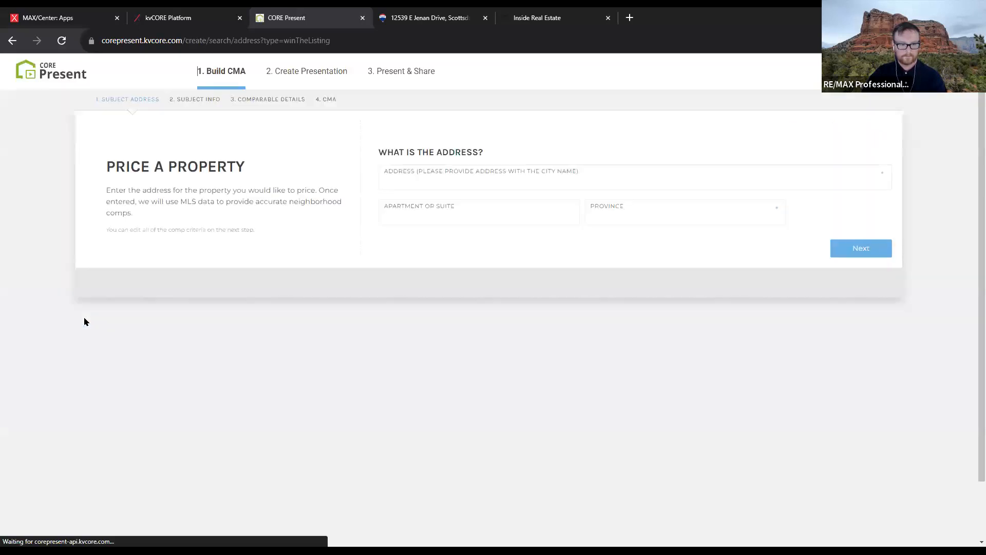
pyautogui.click(426, 177)
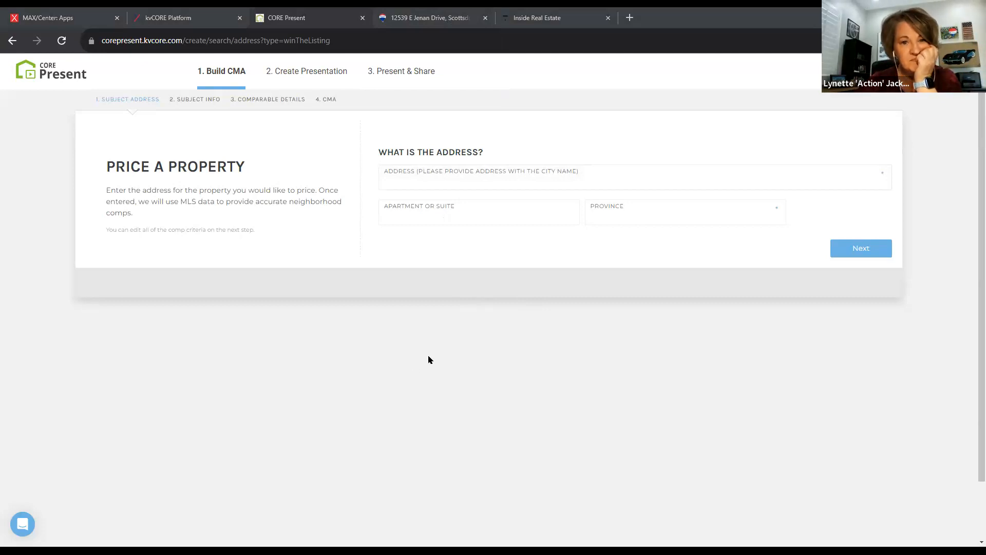
pyautogui.click(472, 178)
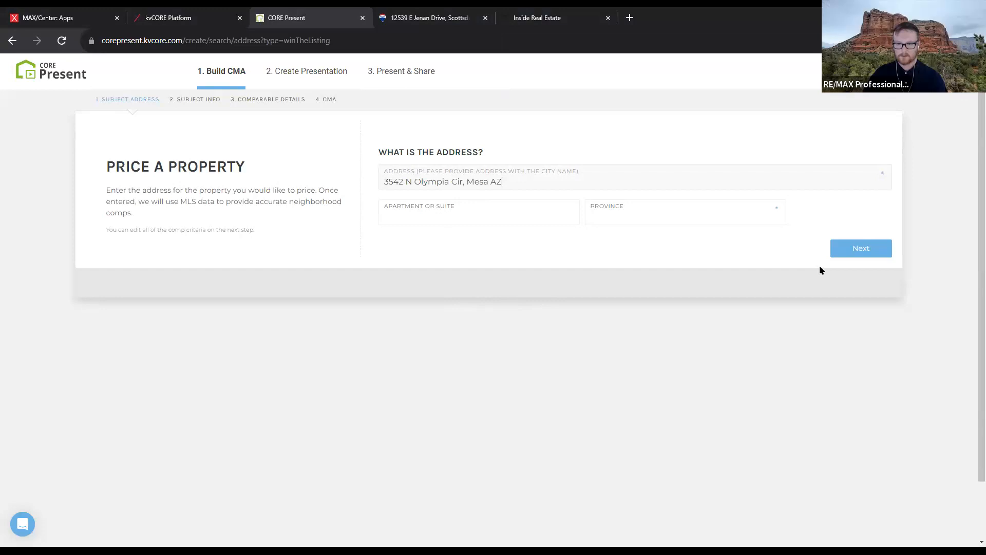
pyautogui.click(852, 248)
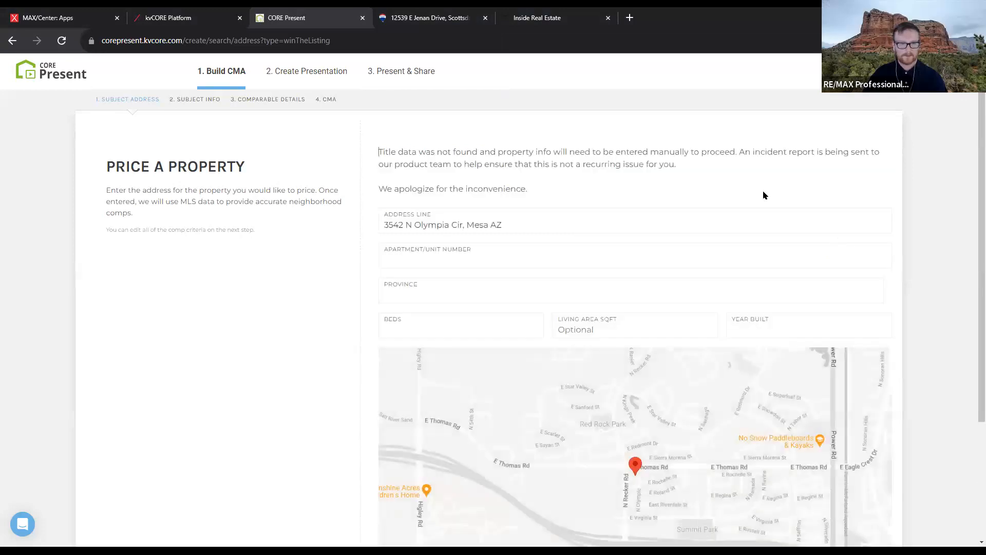
# Reload, submit the address from the first autofill suggestion, and return to the home page
pyautogui.click(62, 42)
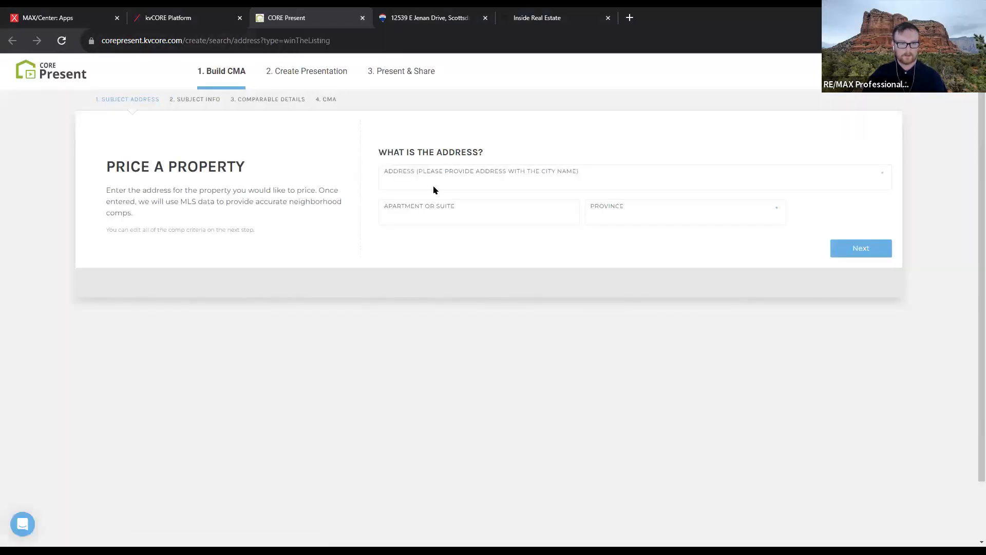
pyautogui.click(457, 176)
pyautogui.click(522, 208)
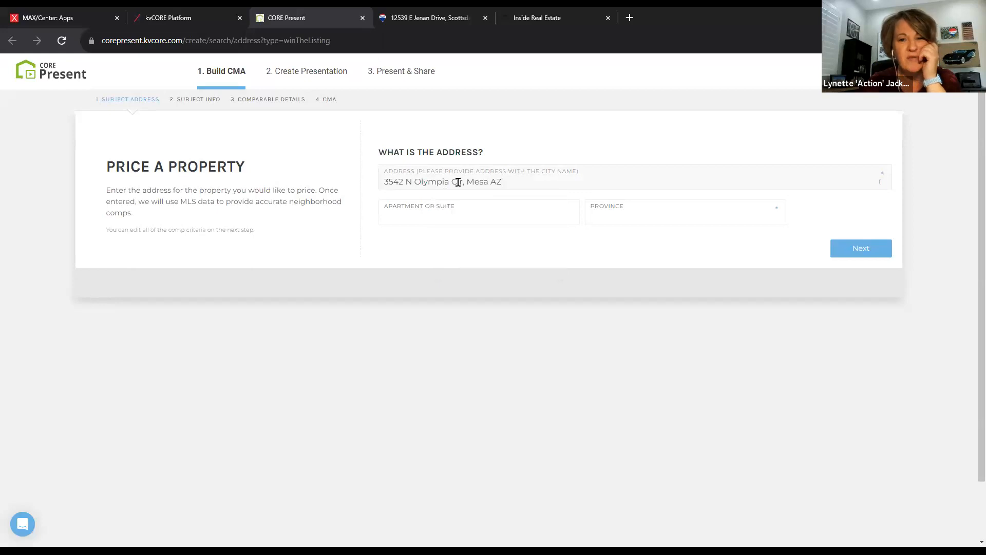
pyautogui.click(870, 257)
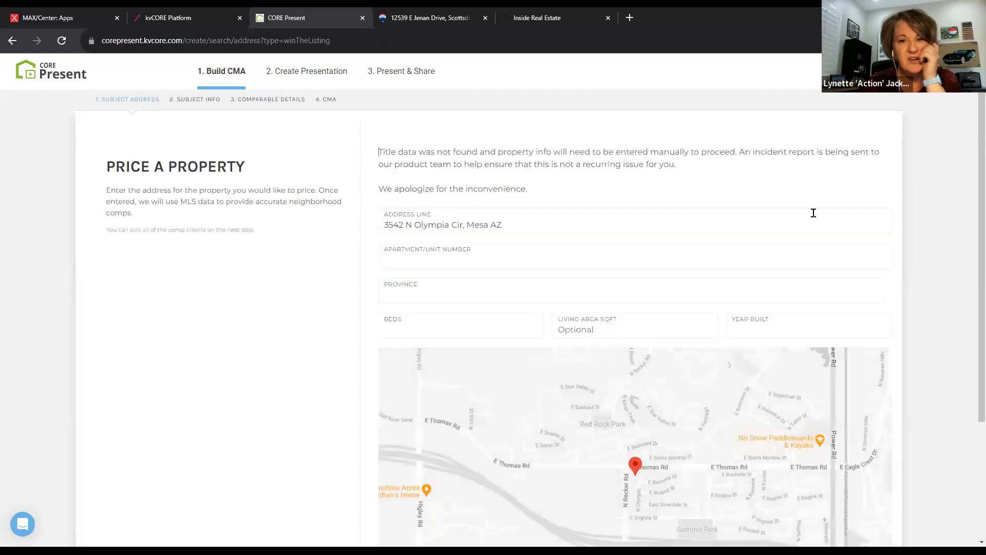
pyautogui.click(44, 74)
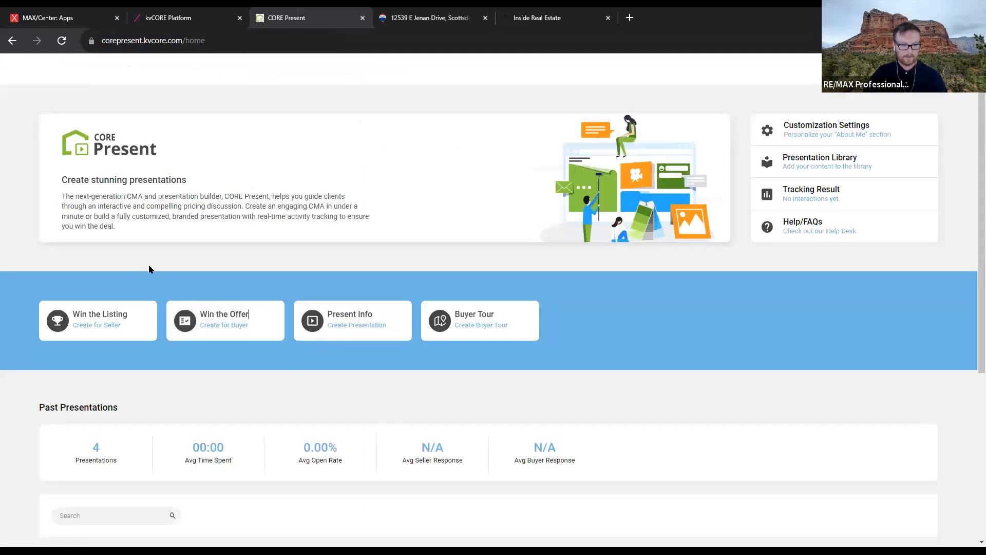
# Abandon a Win the Offer CMA, relaunch CORE Present from kvCORE marketing tools, and close the old tab
pyautogui.click(249, 323)
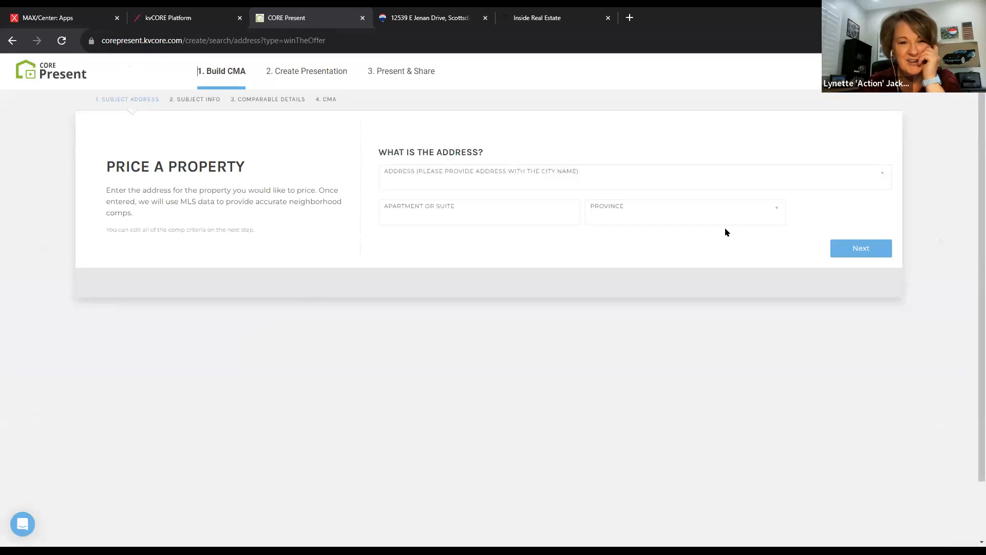
pyautogui.click(790, 184)
pyautogui.hotkey('ctrl', 'shift', 'Tab')
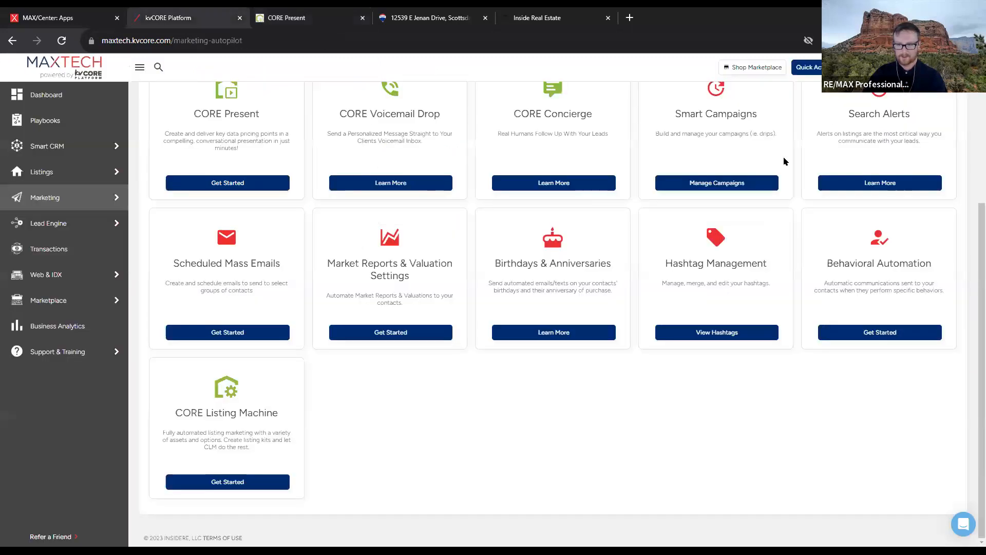
pyautogui.click(204, 188)
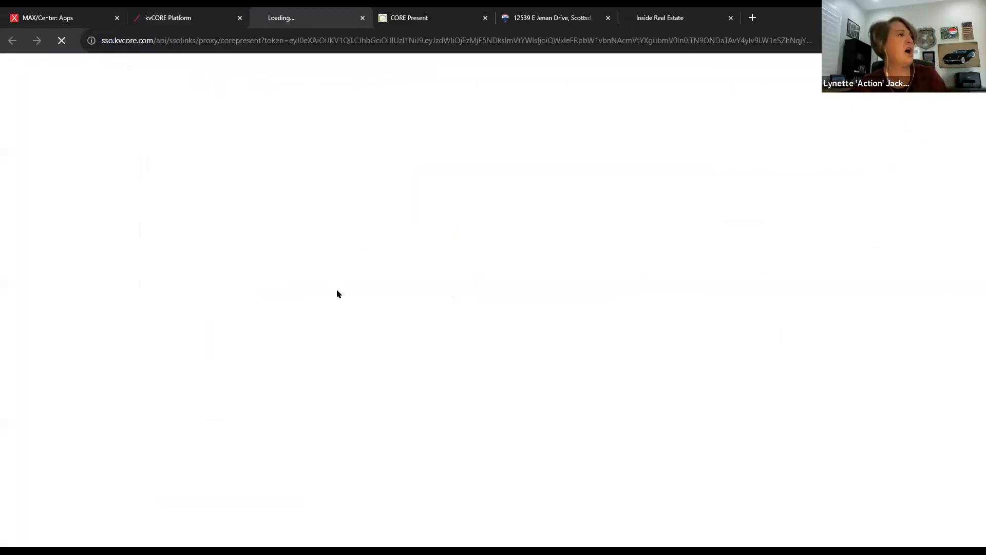
pyautogui.click(484, 20)
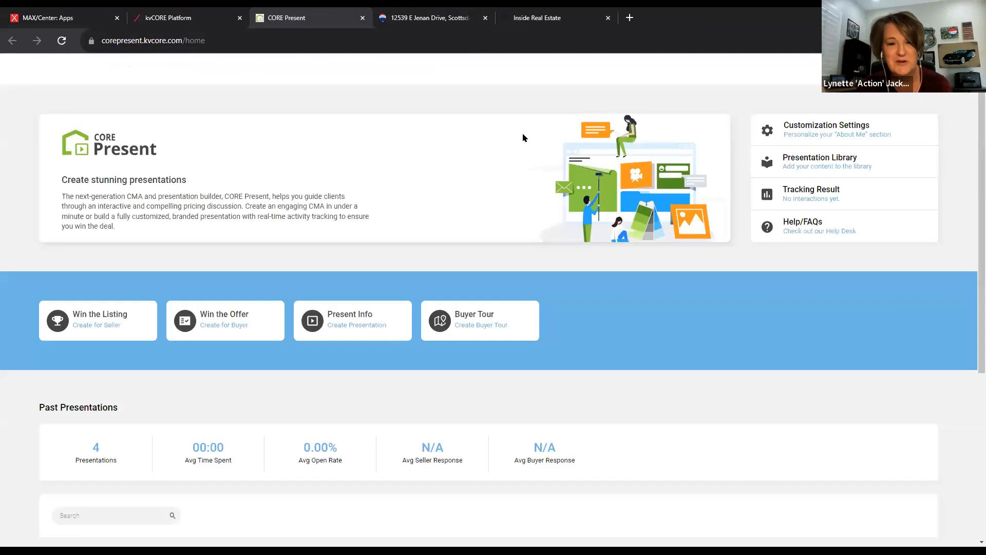
# Start a Win the Listing CMA with the Mesa address trimmed to the street, then return to kvCORE
pyautogui.click(100, 320)
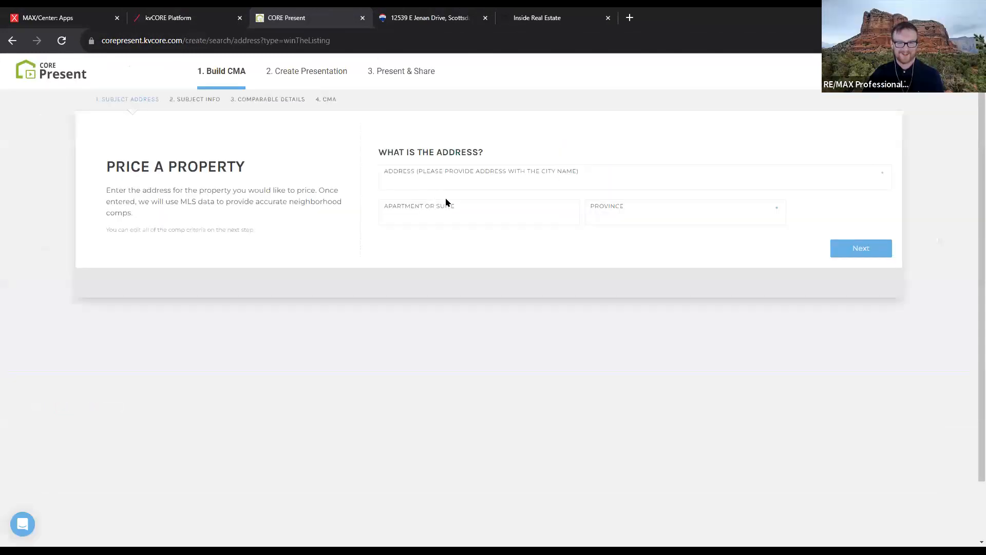
pyautogui.click(497, 175)
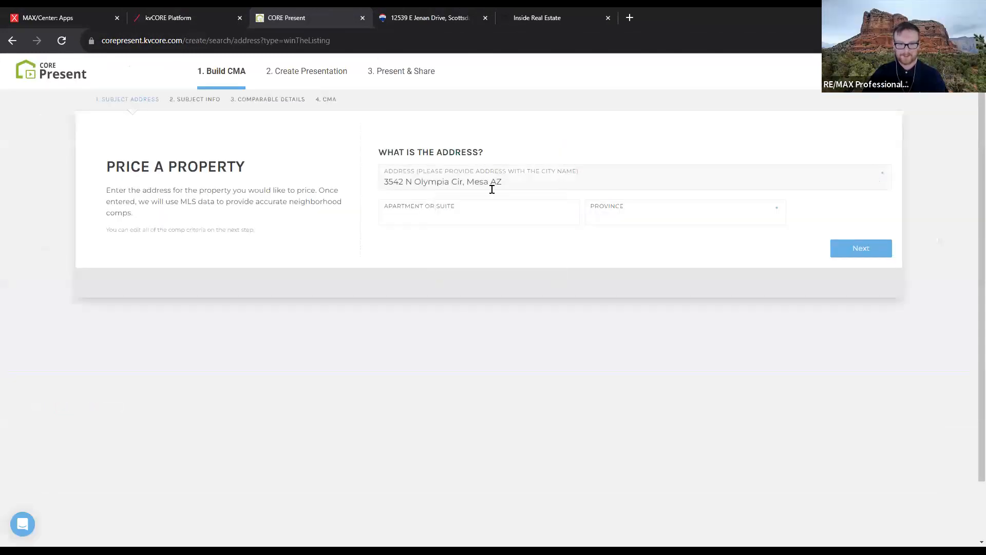
pyautogui.moveTo(470, 186); pyautogui.dragTo(626, 207)
pyautogui.press('BackSpace')
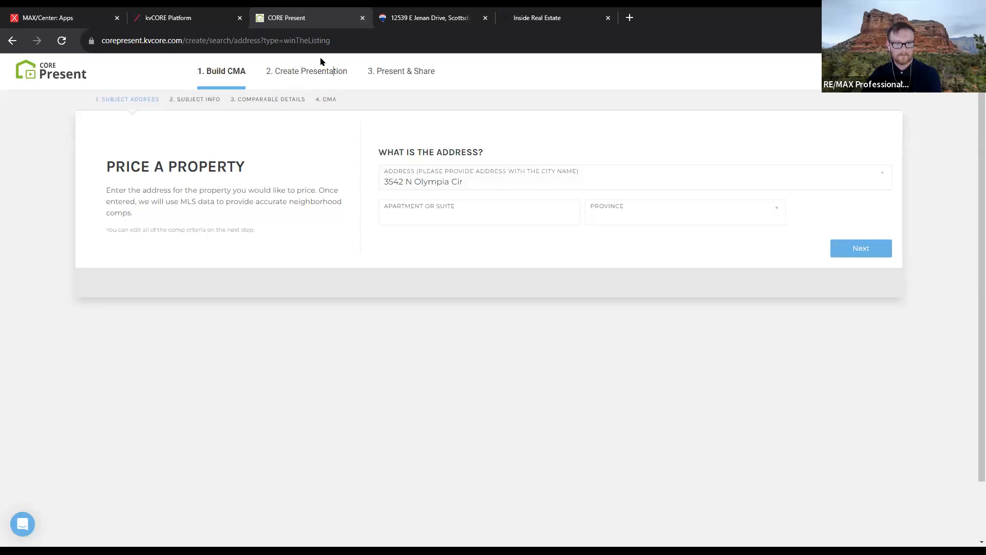
pyautogui.click(208, 14)
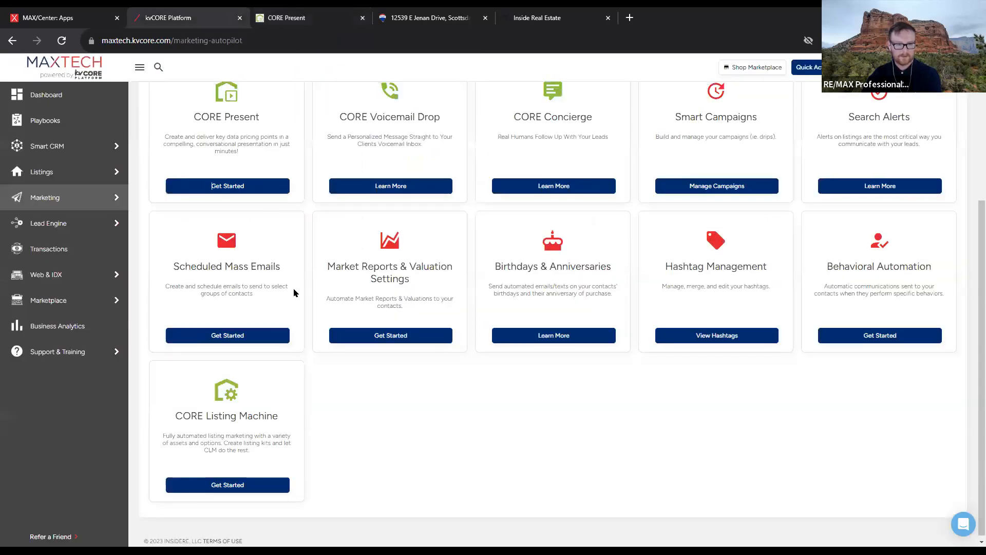
# Open the seller contact from My Contacts and launch CORE Present from their profile's Actions panel
pyautogui.scroll(2, 293, 294)
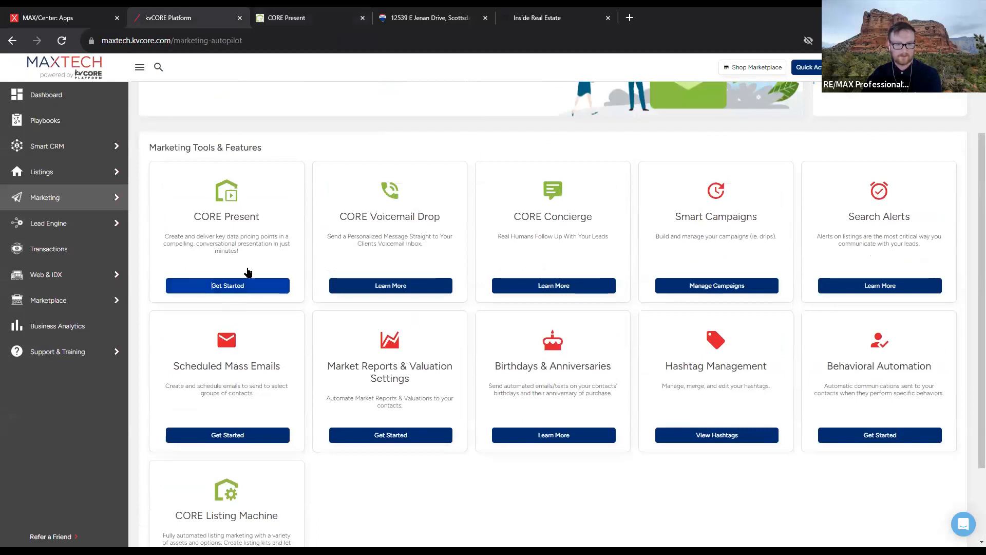
pyautogui.moveTo(79, 153)
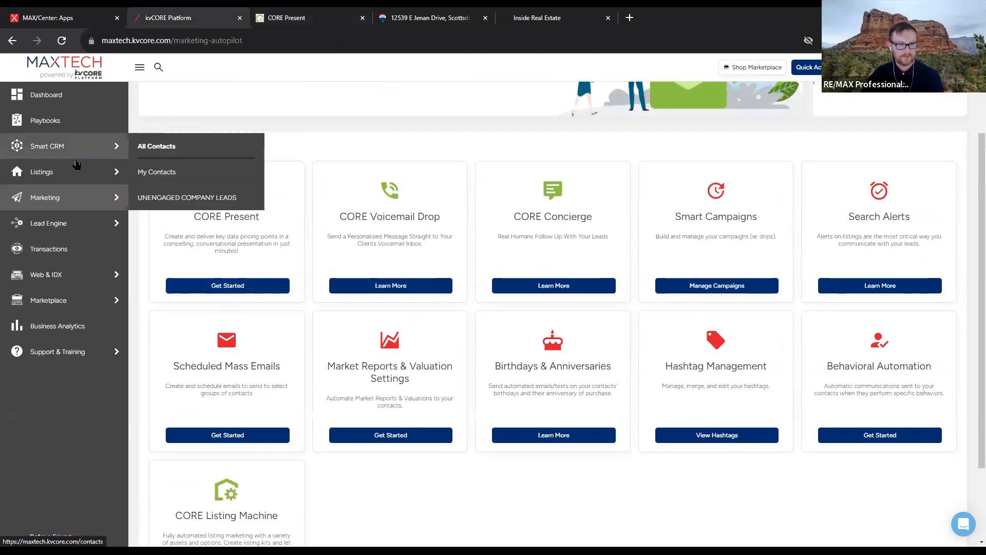
pyautogui.click(203, 174)
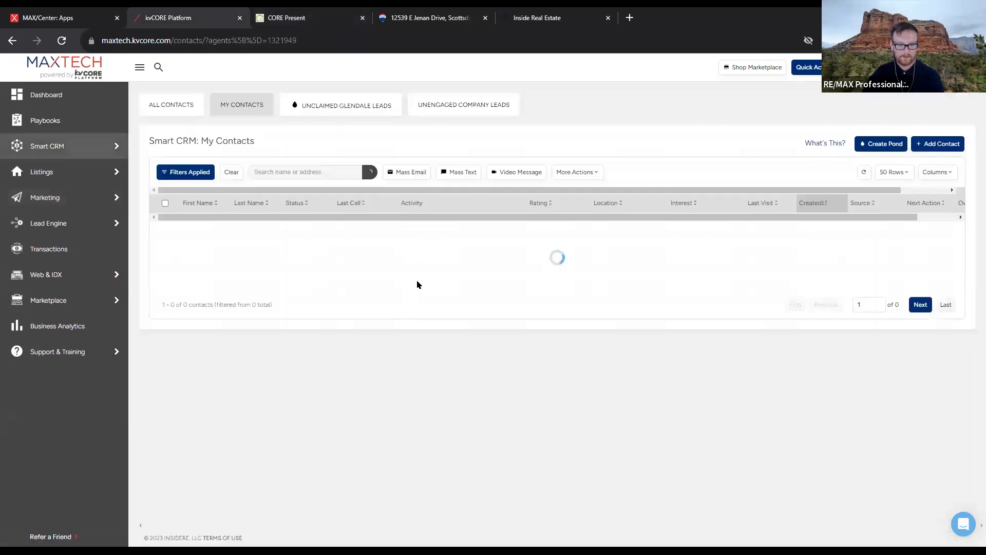
pyautogui.scroll(-5, 353, 390)
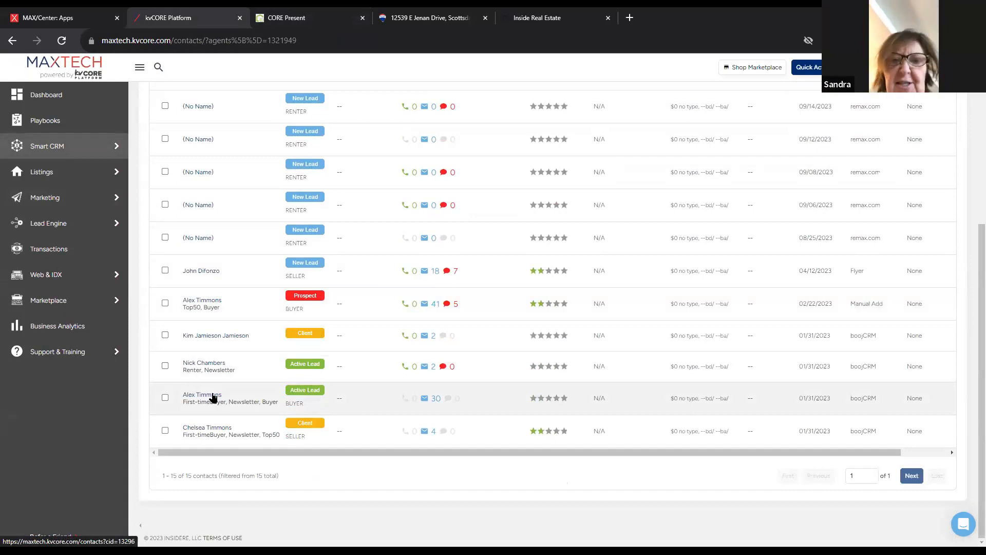
pyautogui.click(205, 431)
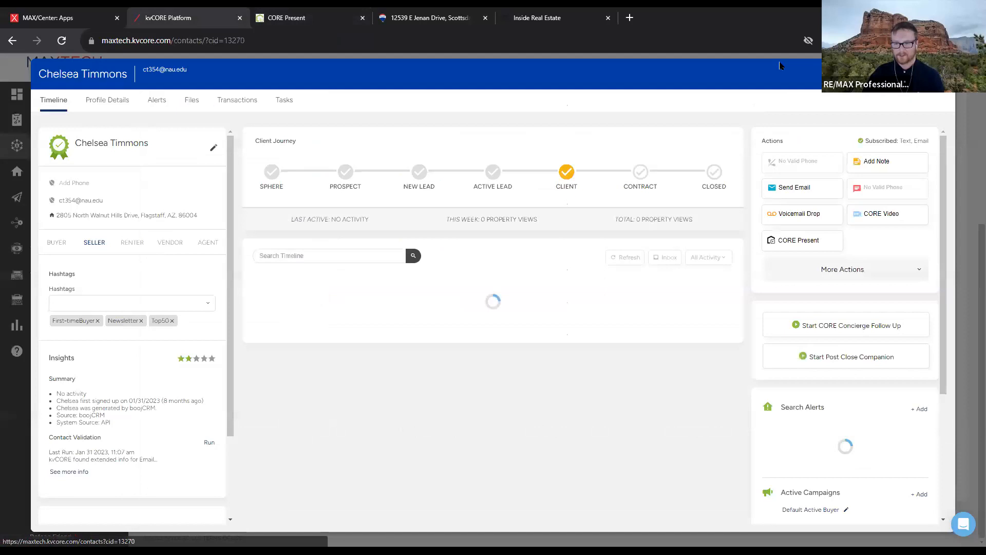
pyautogui.scroll(-3, 897, 341)
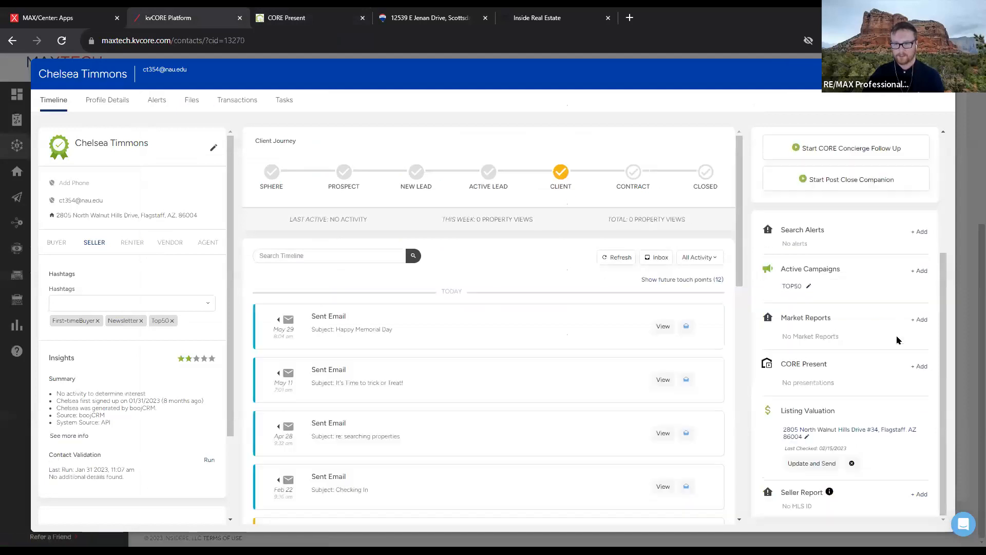
pyautogui.click(915, 366)
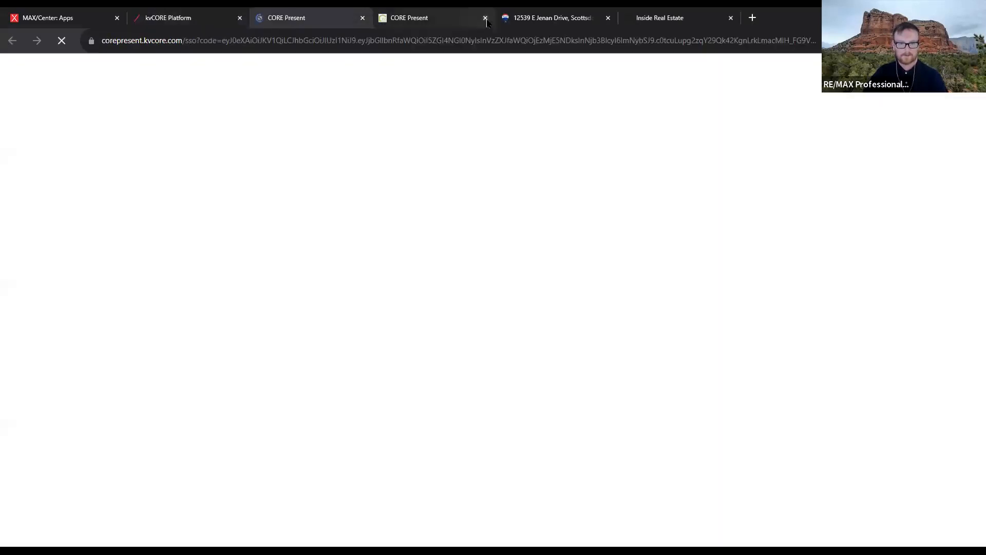
# Close the old tab, then set unit 34, 2 beds, built 1990, 1200 sq ft, and go to Comparable Details
pyautogui.click(486, 18)
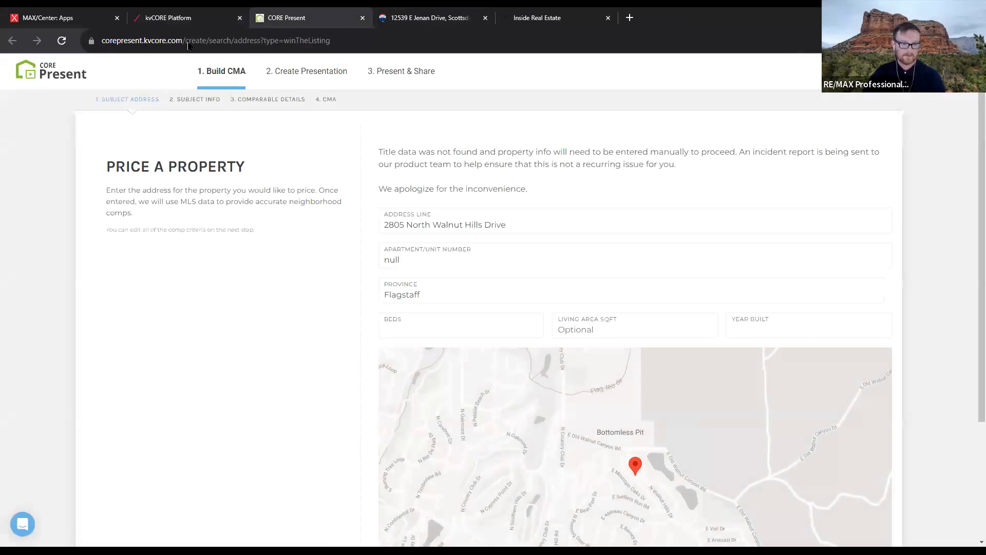
pyautogui.moveTo(409, 260); pyautogui.dragTo(313, 260)
pyautogui.write('34')
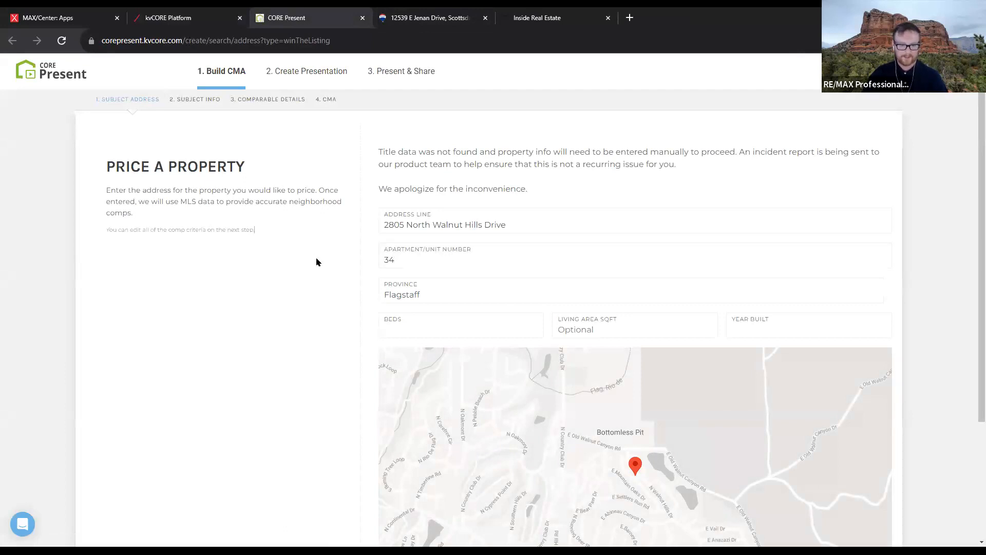
pyautogui.scroll(-3, 317, 262)
pyautogui.click(435, 174)
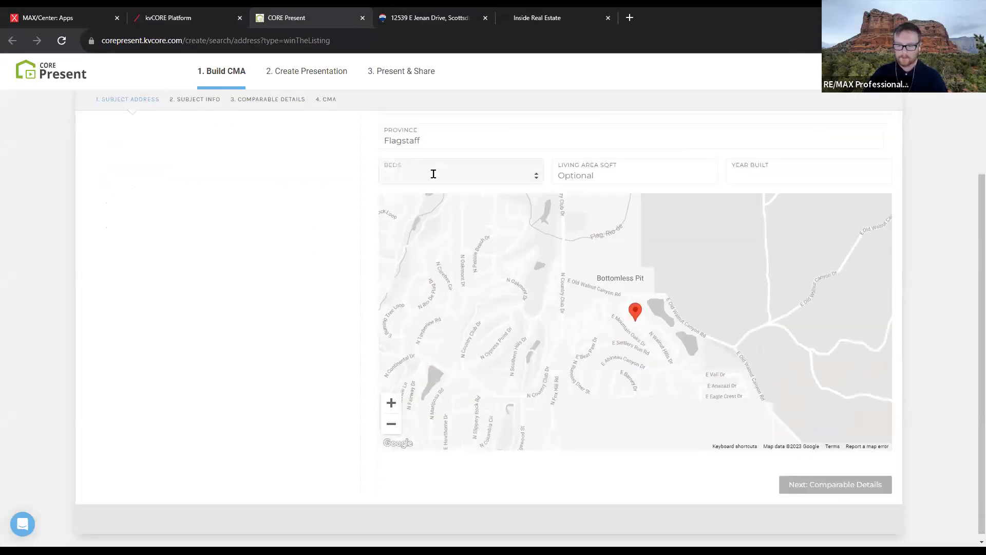
pyautogui.write('2')
pyautogui.click(775, 179)
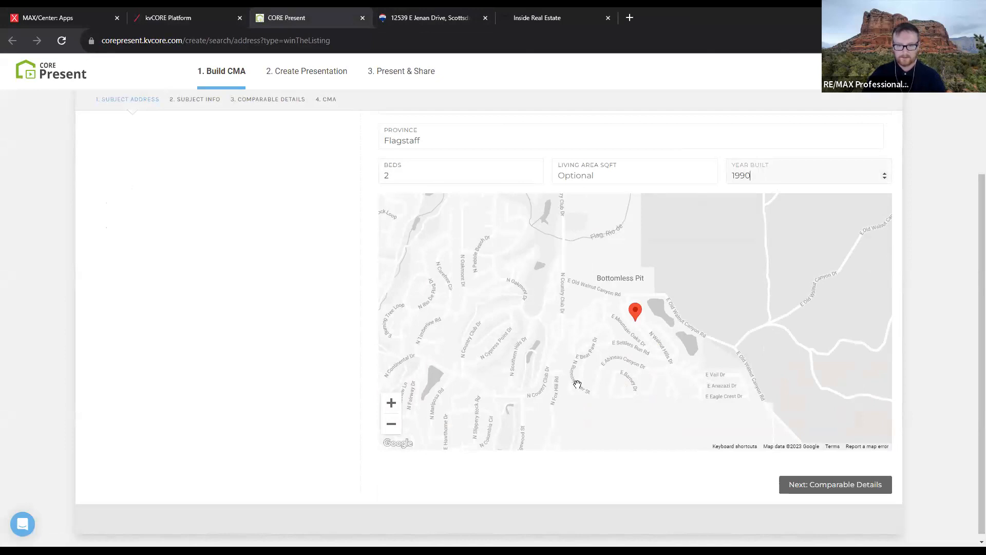
pyautogui.click(617, 176)
pyautogui.write('1200')
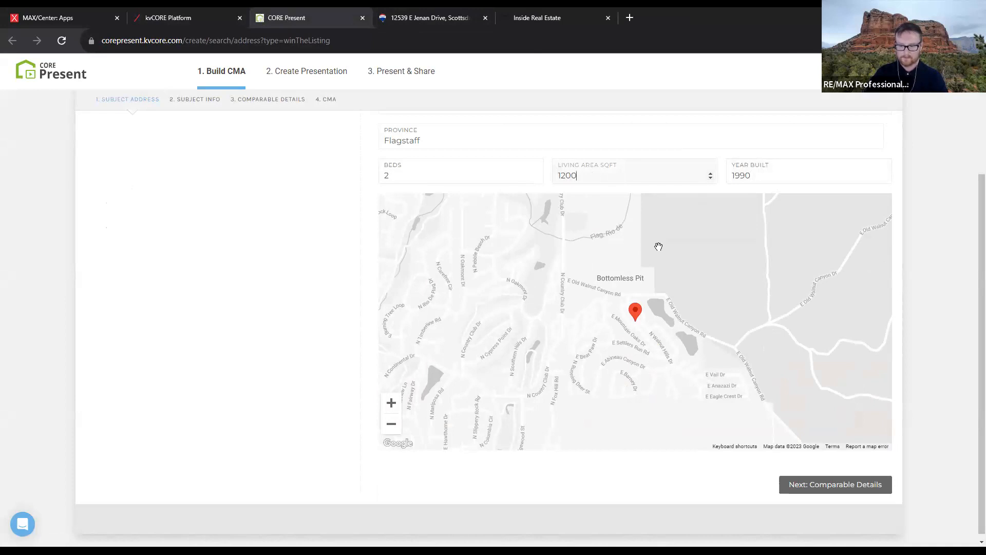
pyautogui.click(836, 488)
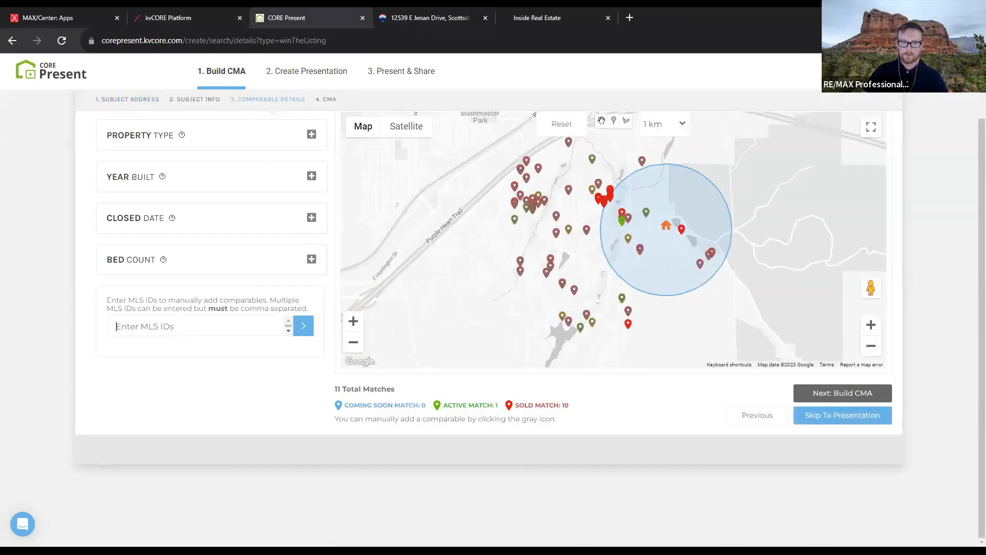
pyautogui.scroll(1, 405, 459)
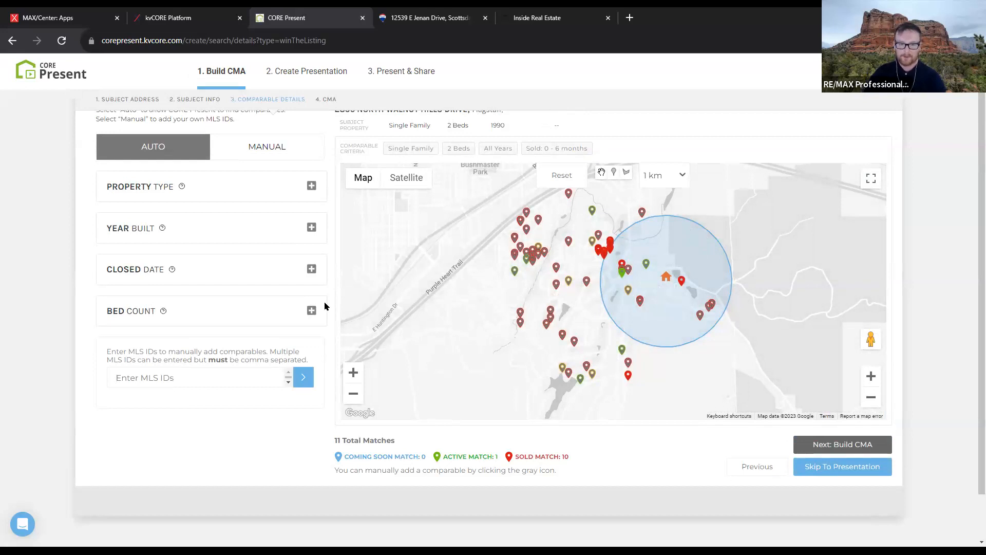
pyautogui.scroll(1, 332, 300)
pyautogui.moveTo(336, 123); pyautogui.dragTo(515, 125)
pyautogui.click(516, 126)
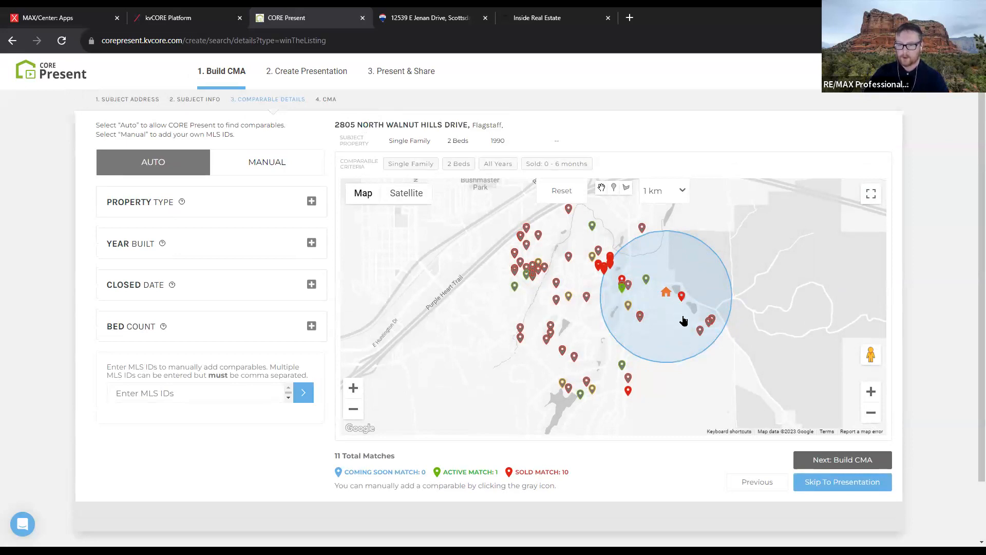
pyautogui.scroll(1, 678, 329)
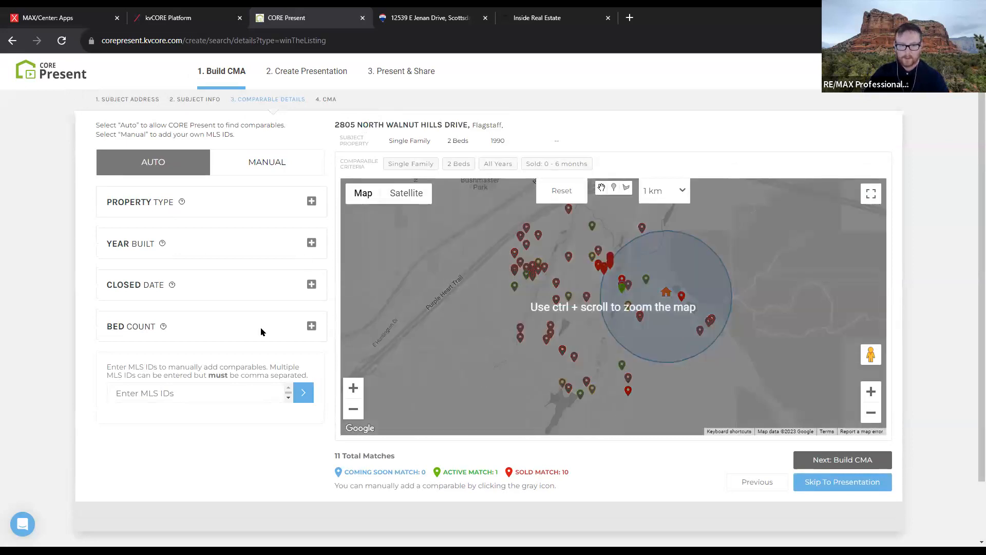
pyautogui.moveTo(421, 461); pyautogui.dragTo(569, 472)
pyautogui.click(422, 462)
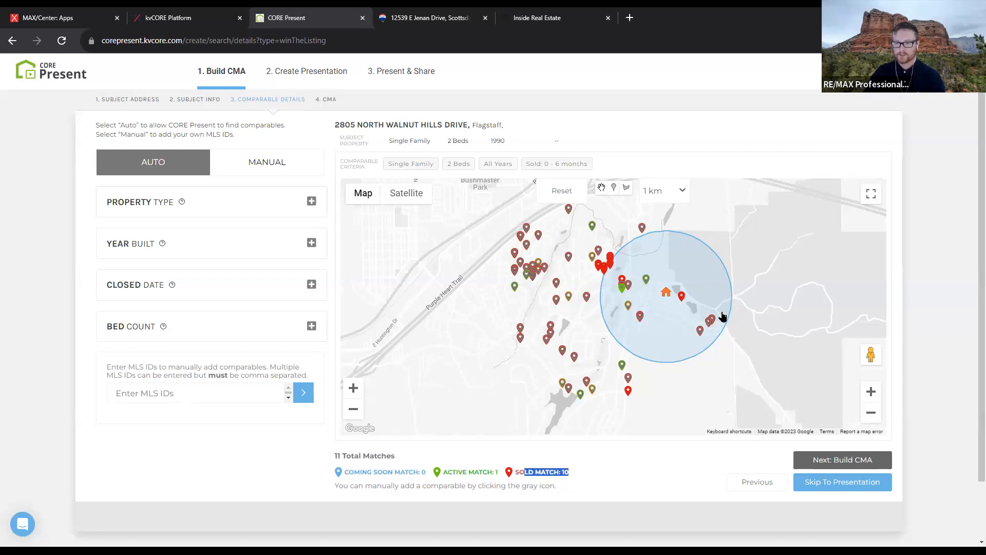
pyautogui.click(712, 322)
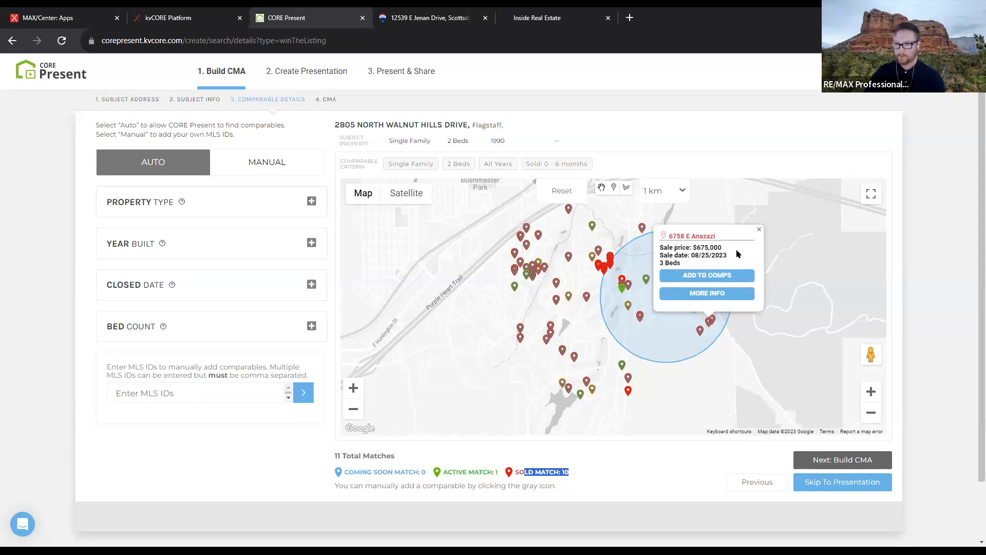
pyautogui.click(759, 229)
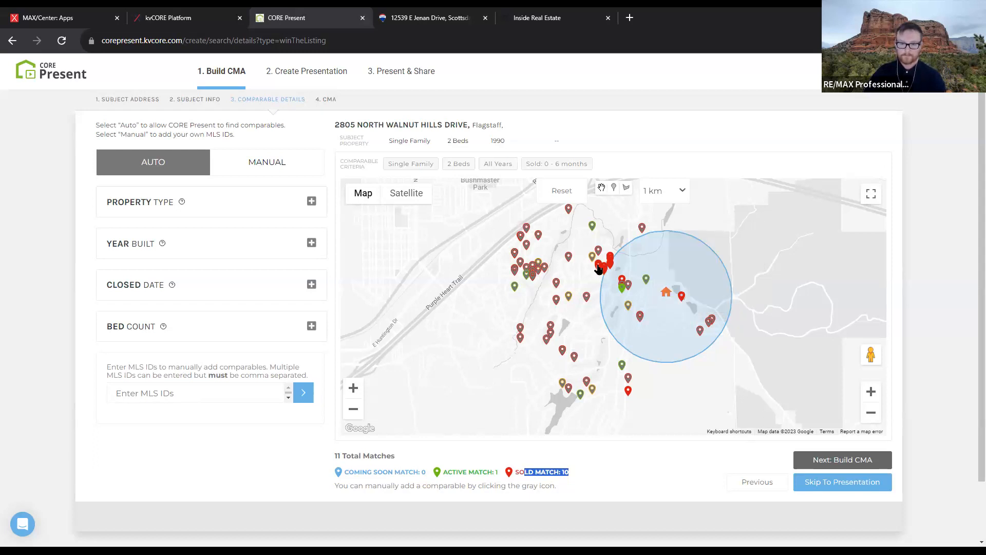
pyautogui.click(593, 228)
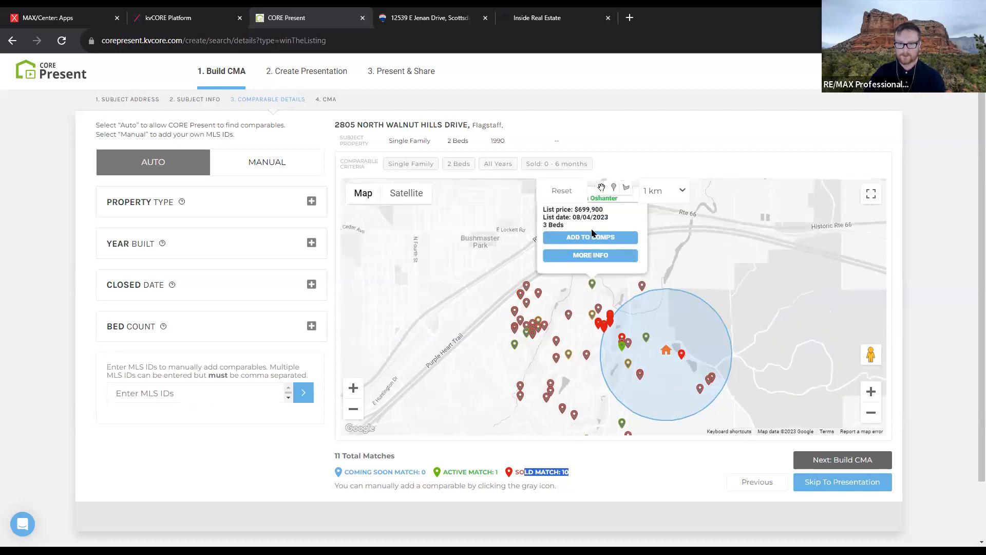
pyautogui.click(575, 258)
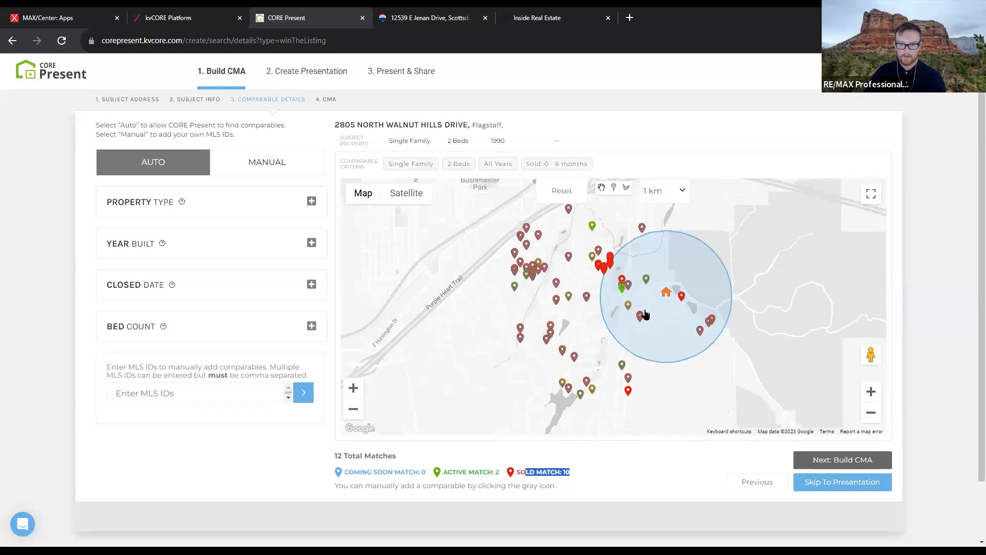
pyautogui.click(623, 289)
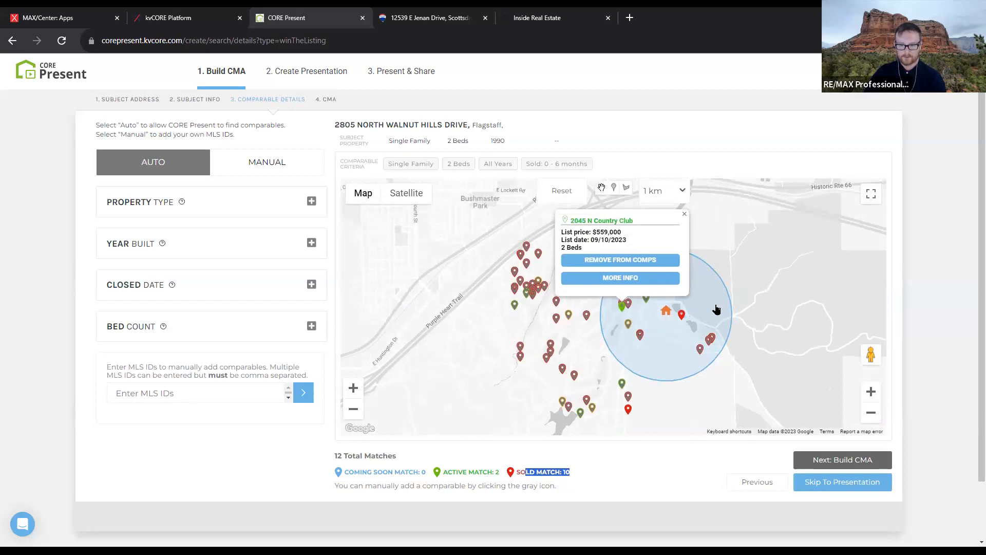
pyautogui.click(682, 314)
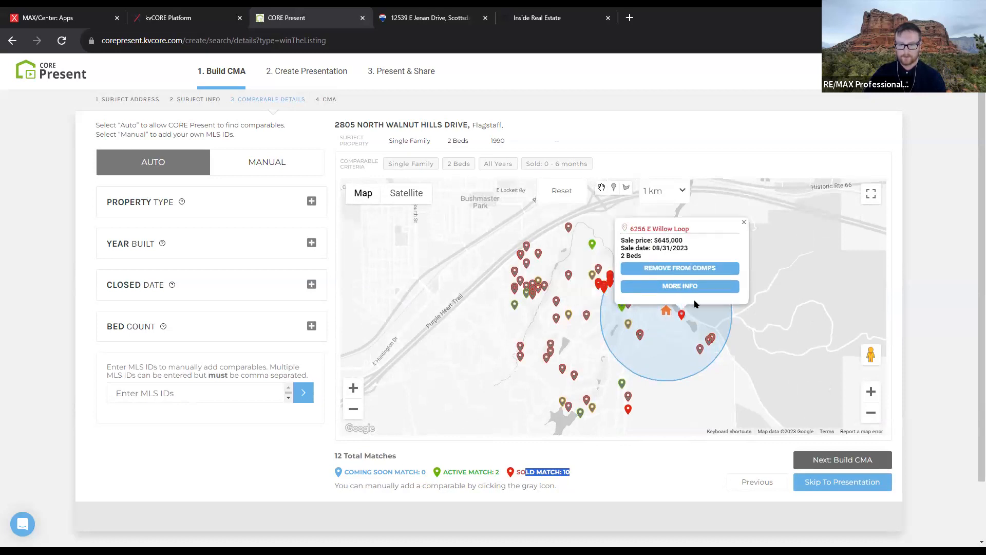
pyautogui.click(704, 269)
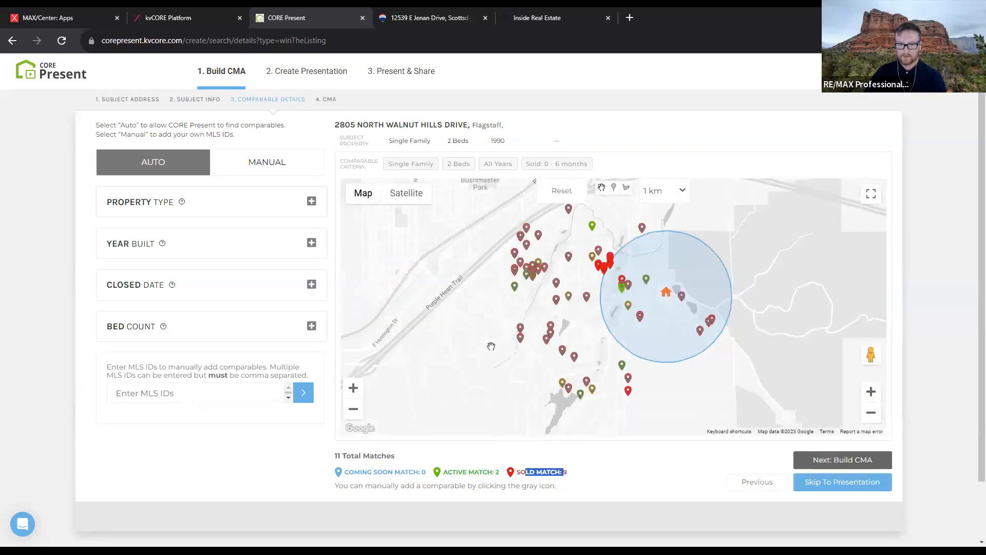
pyautogui.click(622, 367)
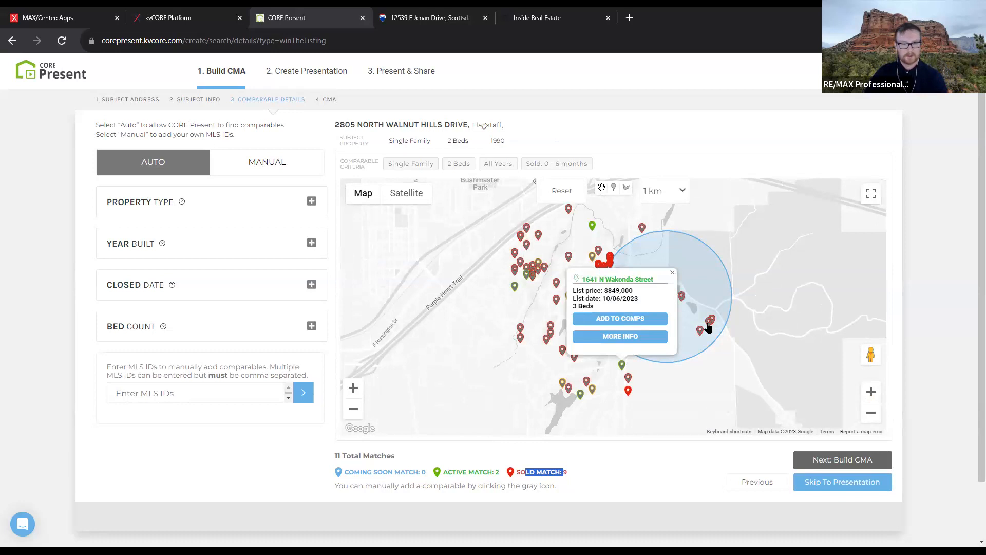
pyautogui.click(581, 401)
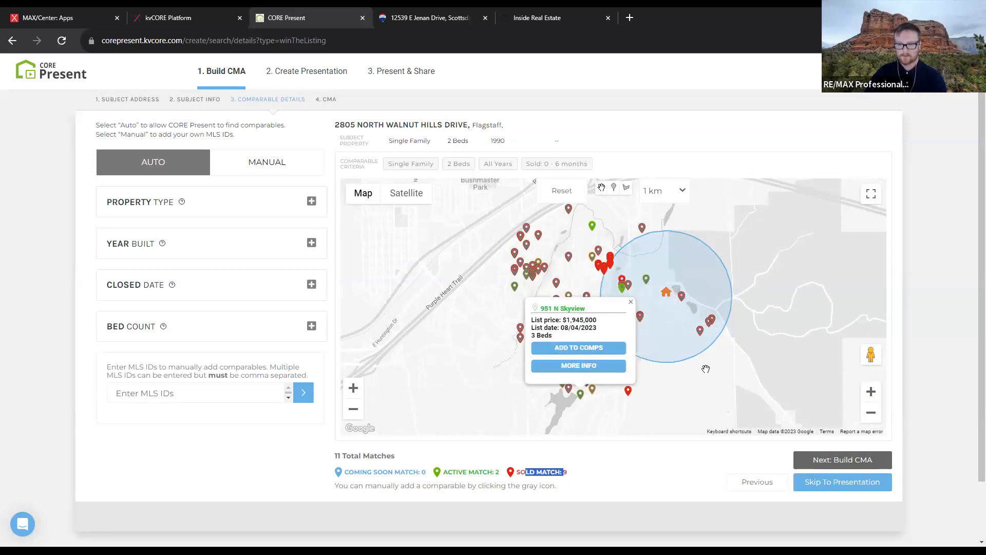
pyautogui.click(593, 228)
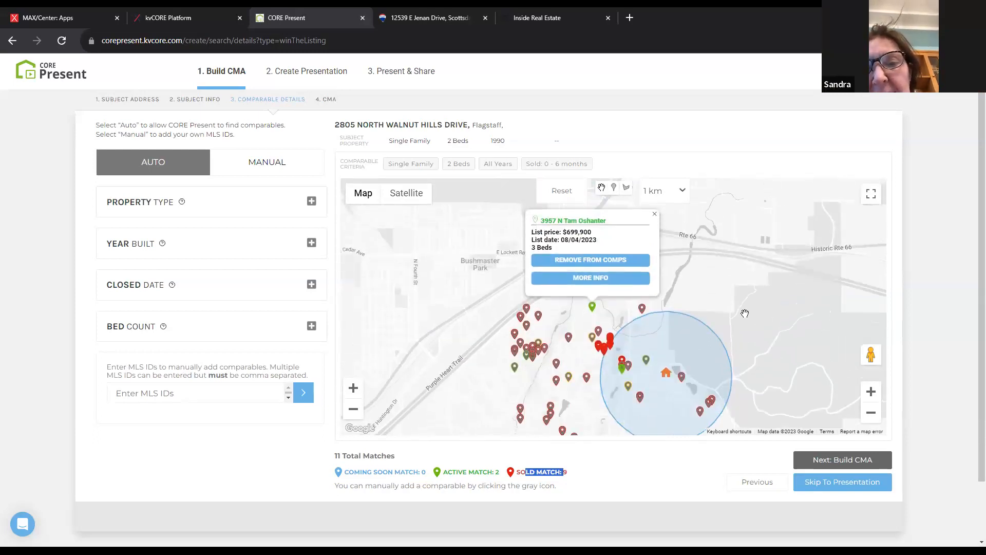
pyautogui.click(671, 198)
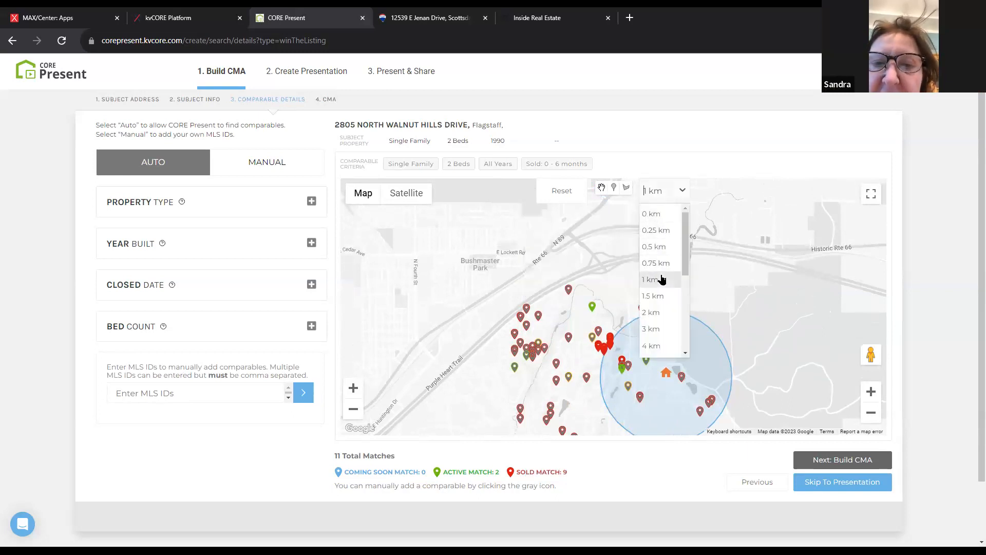
# Widen the comparable search radius to 2 km and then to 3 km
pyautogui.click(663, 322)
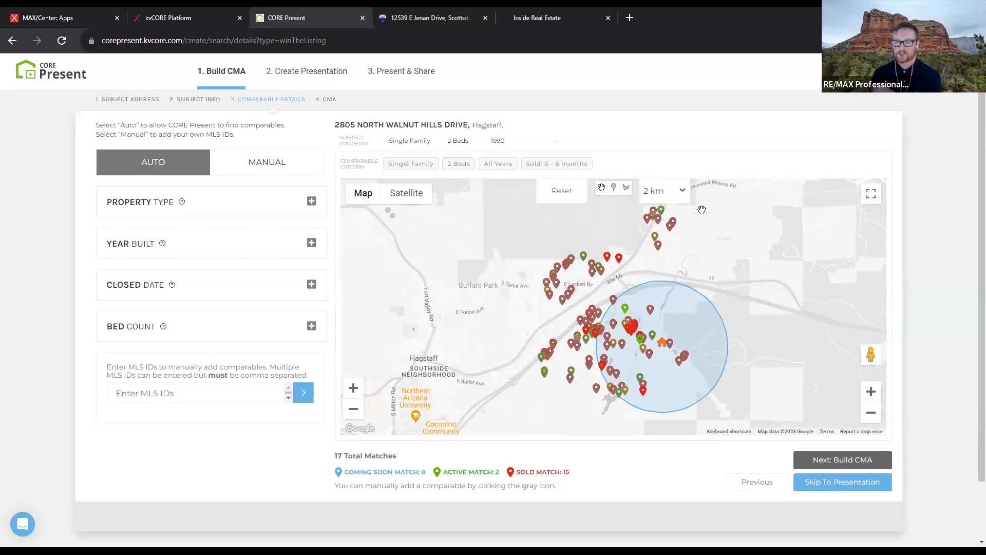
pyautogui.click(664, 190)
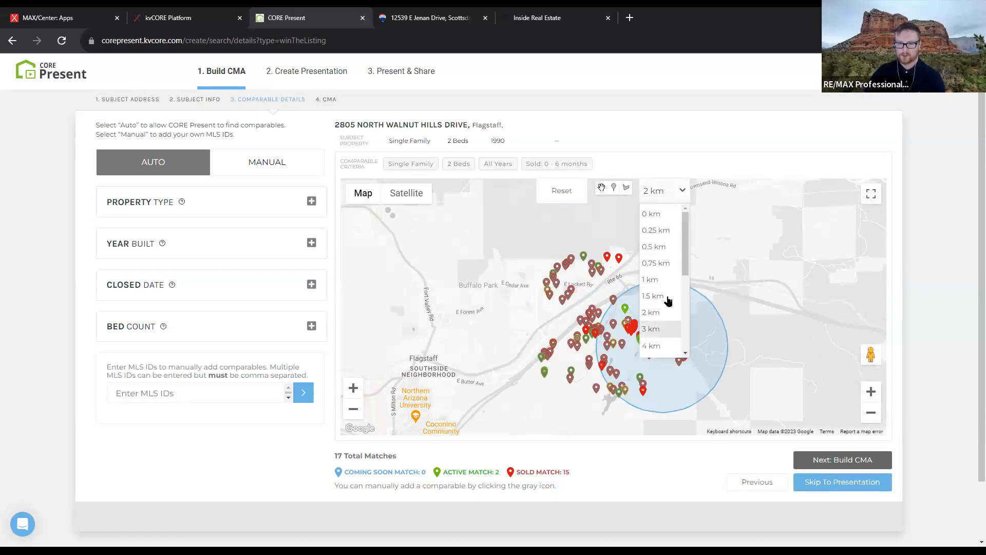
pyautogui.click(665, 330)
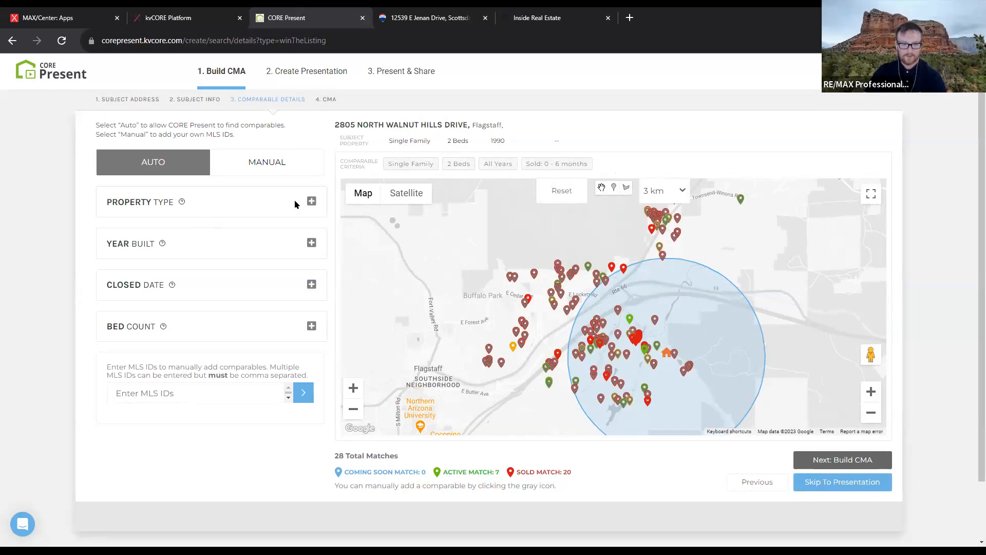
# Restrict the comparables to homes built from 1990 to 2023
pyautogui.click(311, 201)
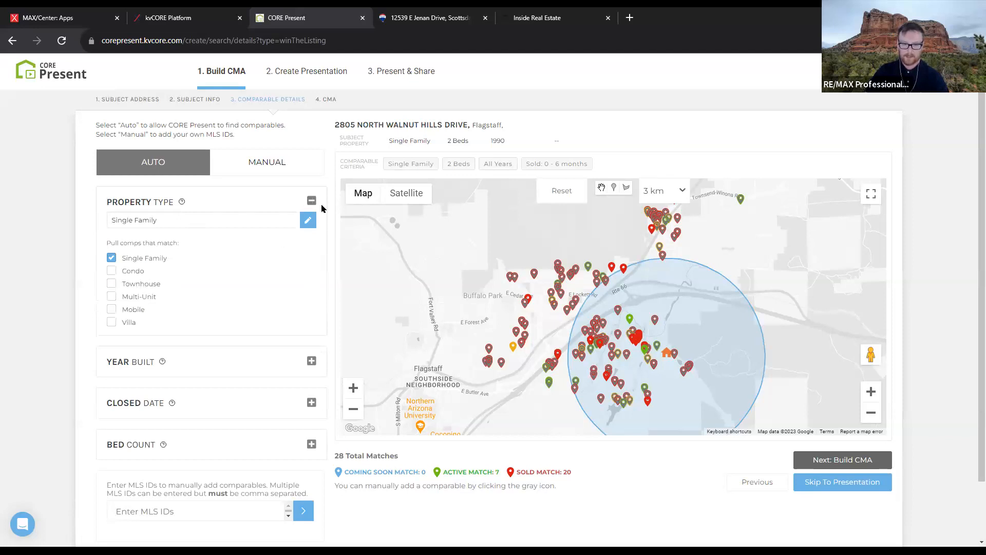
pyautogui.click(311, 200)
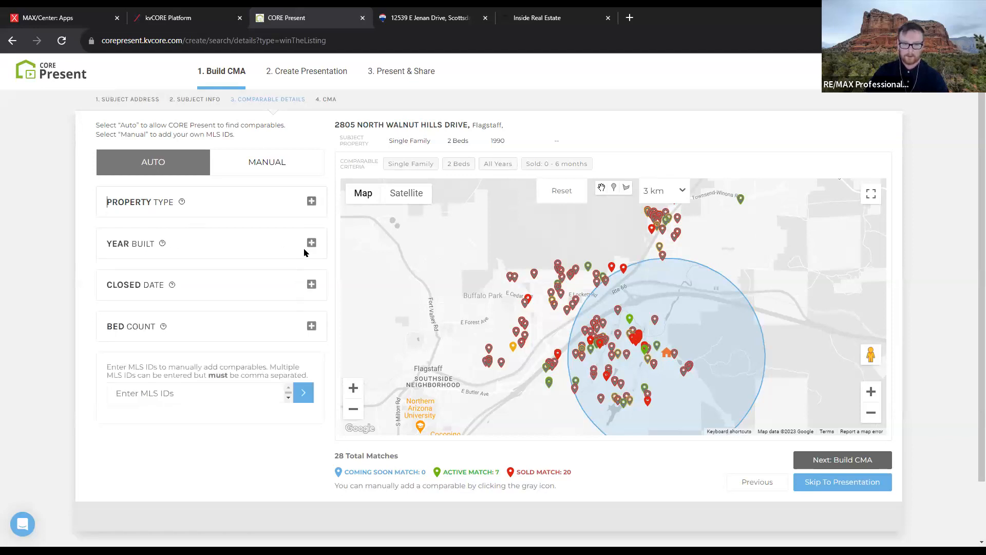
pyautogui.click(310, 242)
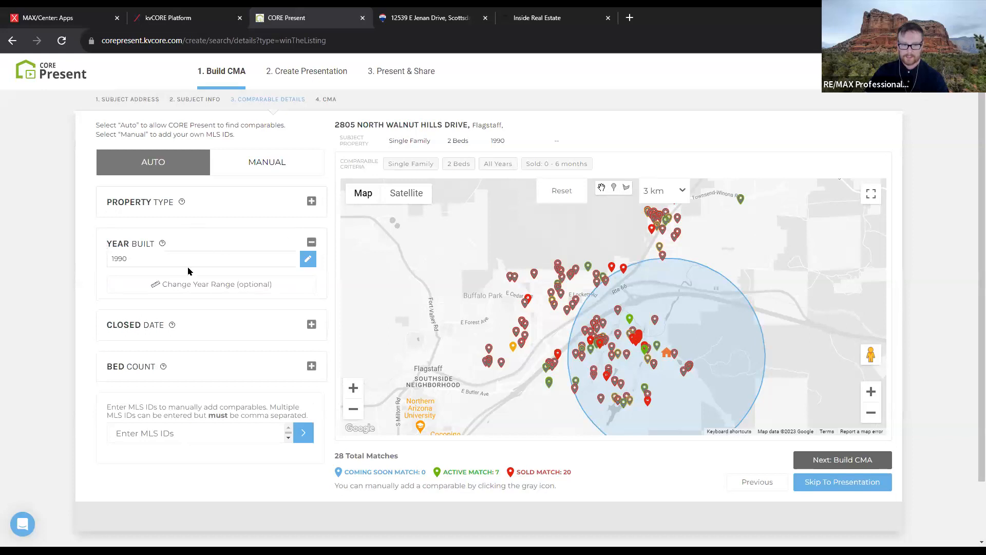
pyautogui.click(283, 283)
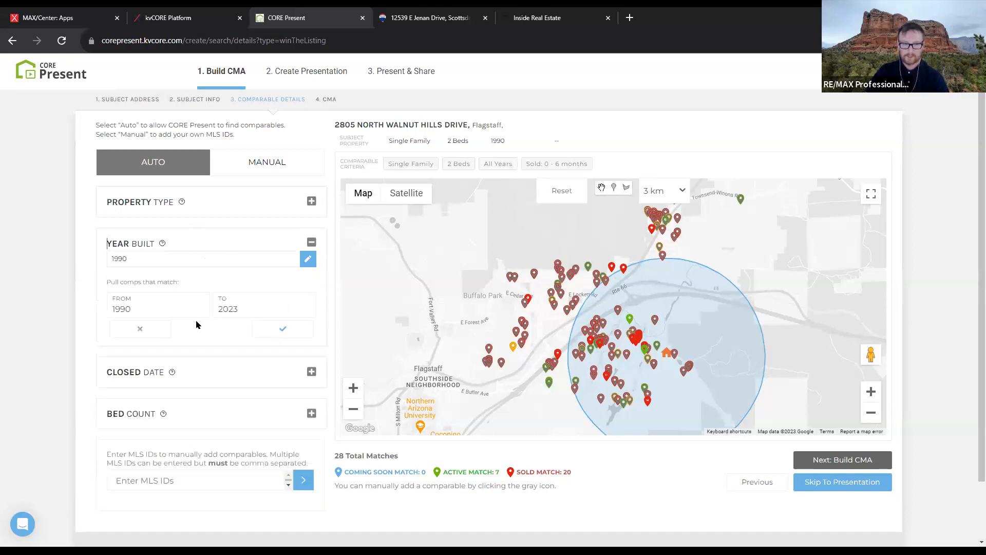
pyautogui.click(283, 333)
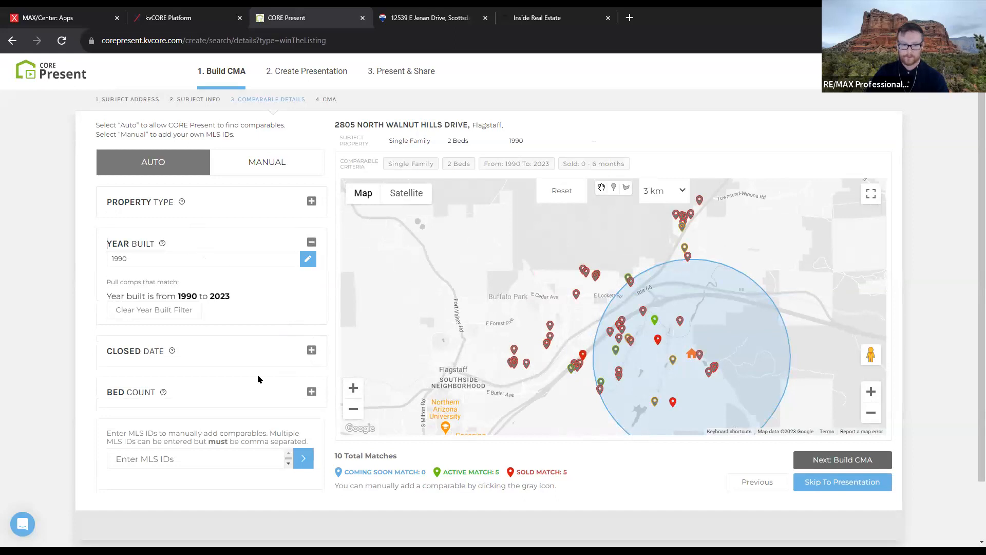
# Try the MLS ID and manual comp options, return to automatic search, and collapse Year Built
pyautogui.scroll(-1, 369, 404)
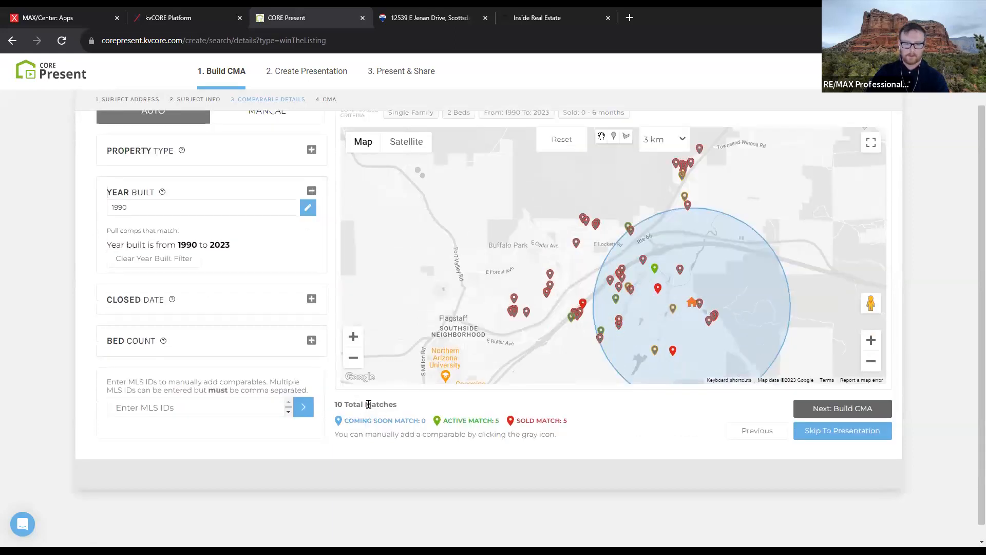
pyautogui.click(222, 408)
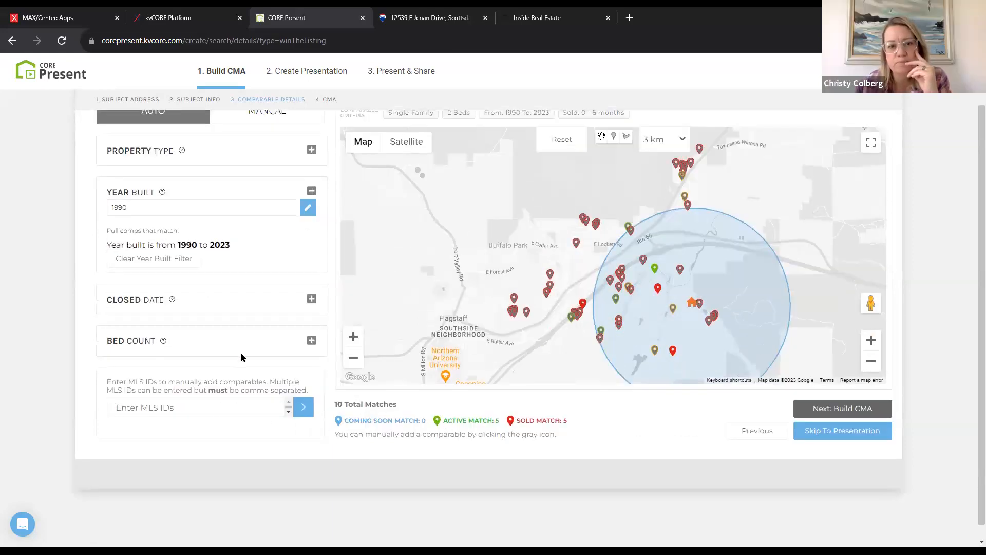
pyautogui.scroll(1, 334, 386)
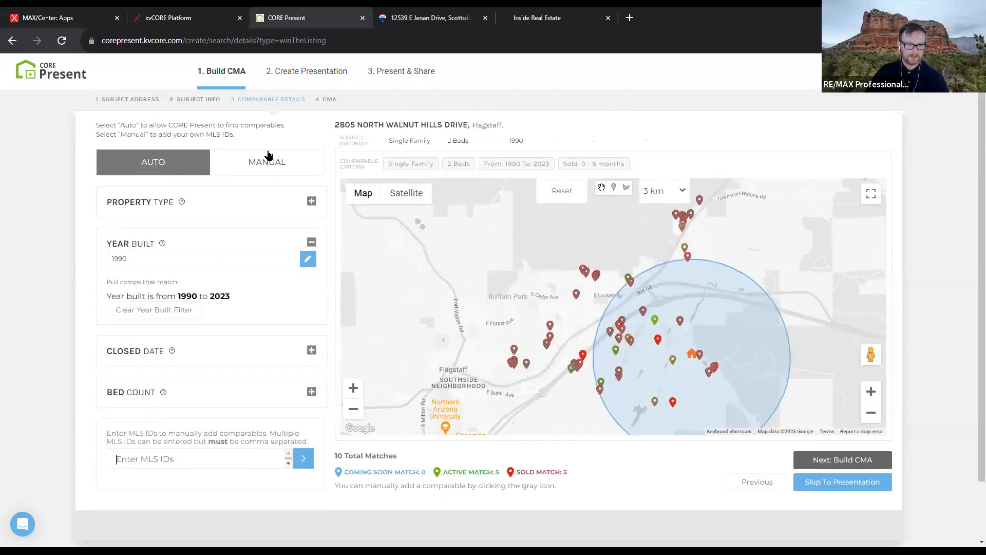
pyautogui.click(268, 160)
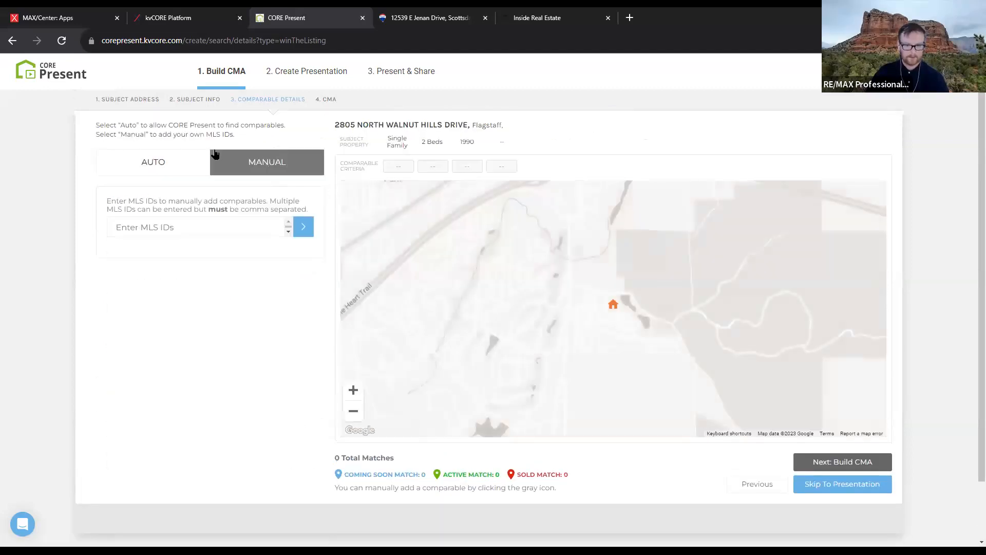
pyautogui.click(192, 150)
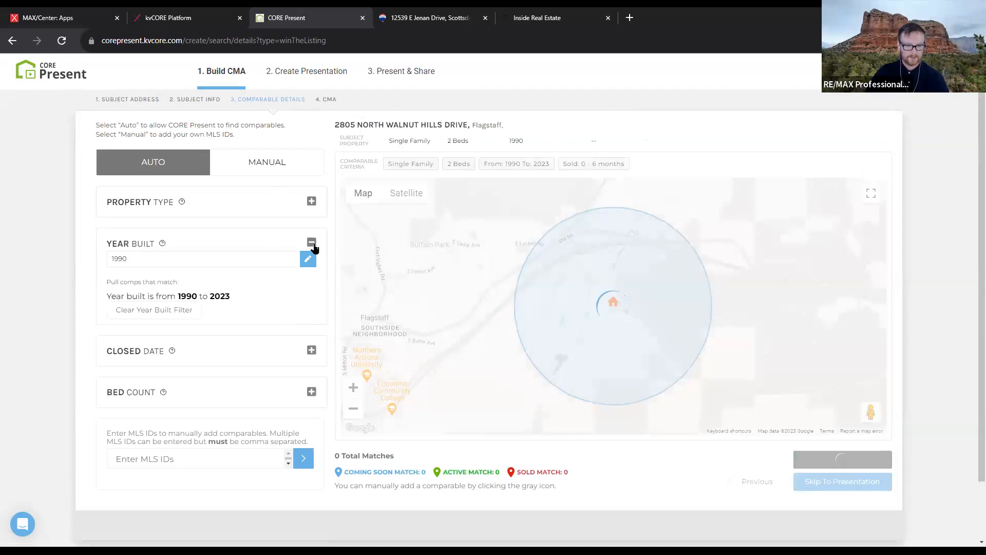
pyautogui.click(312, 244)
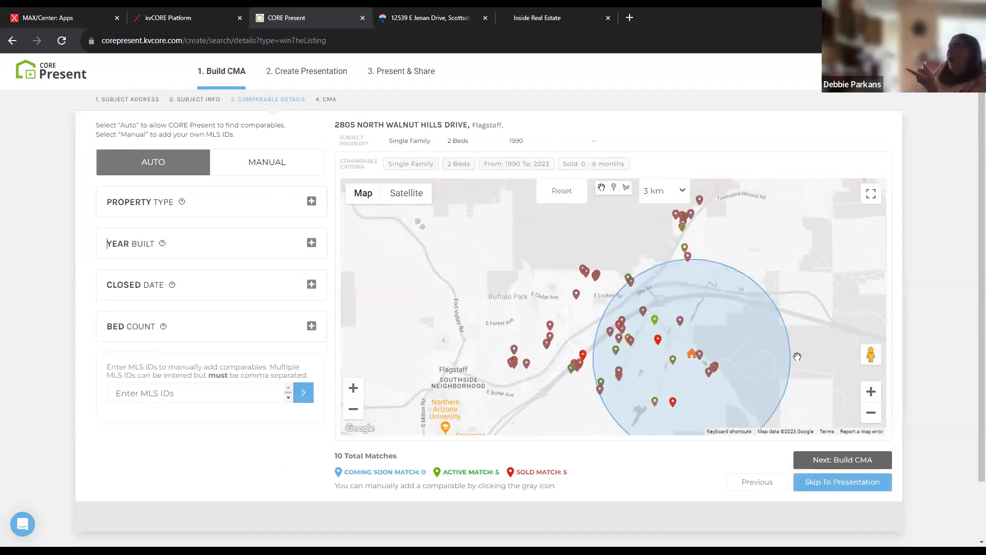
# Generate the CMA results from the 10 comparables with Next: Build CMA
pyautogui.click(829, 462)
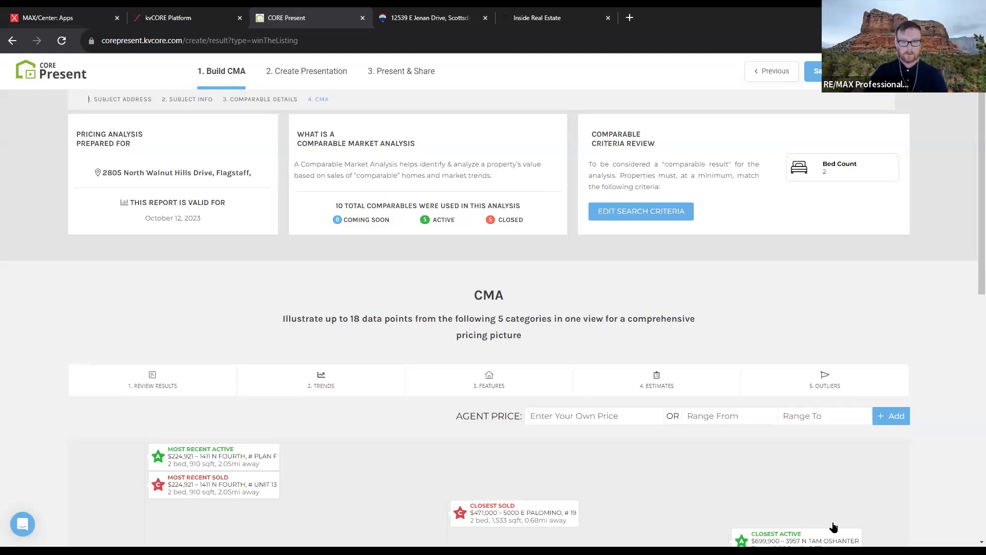
pyautogui.scroll(-5, 665, 381)
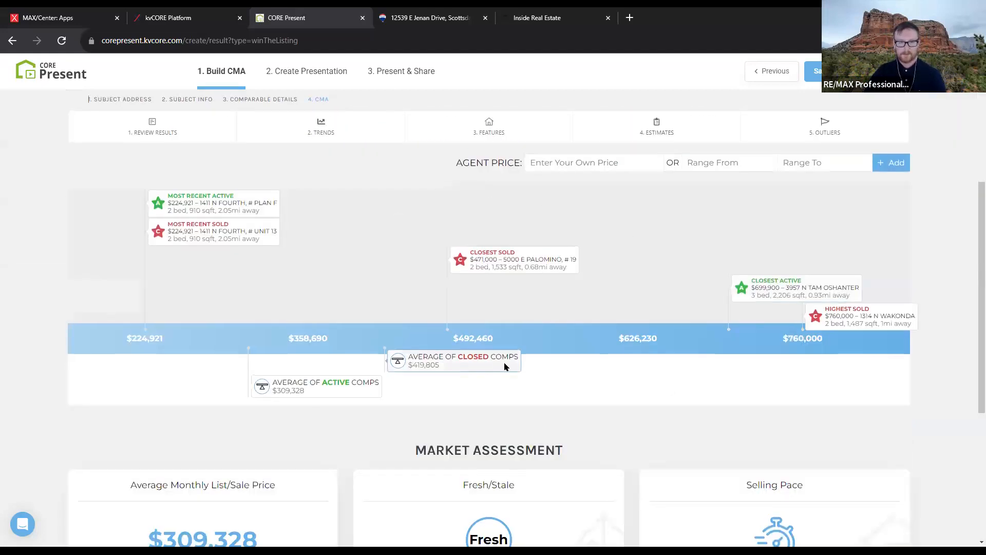
pyautogui.scroll(3, 503, 369)
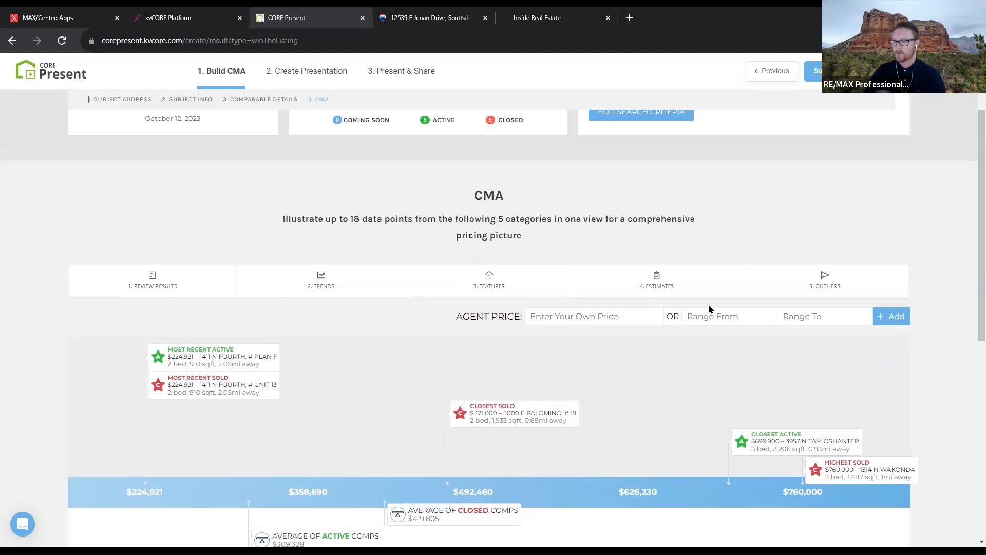
pyautogui.scroll(2, 733, 257)
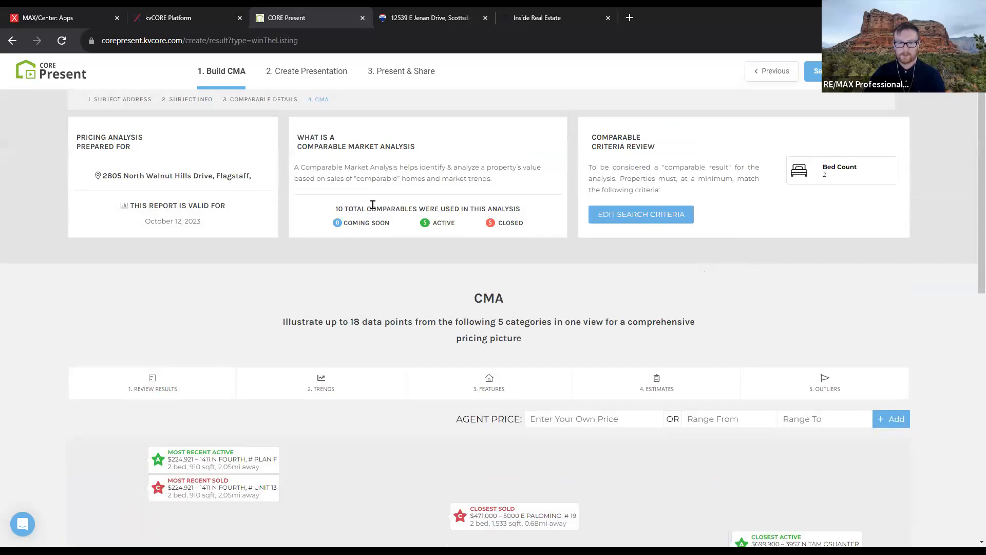
pyautogui.scroll(-2, 379, 210)
pyautogui.scroll(-2, 379, 210)
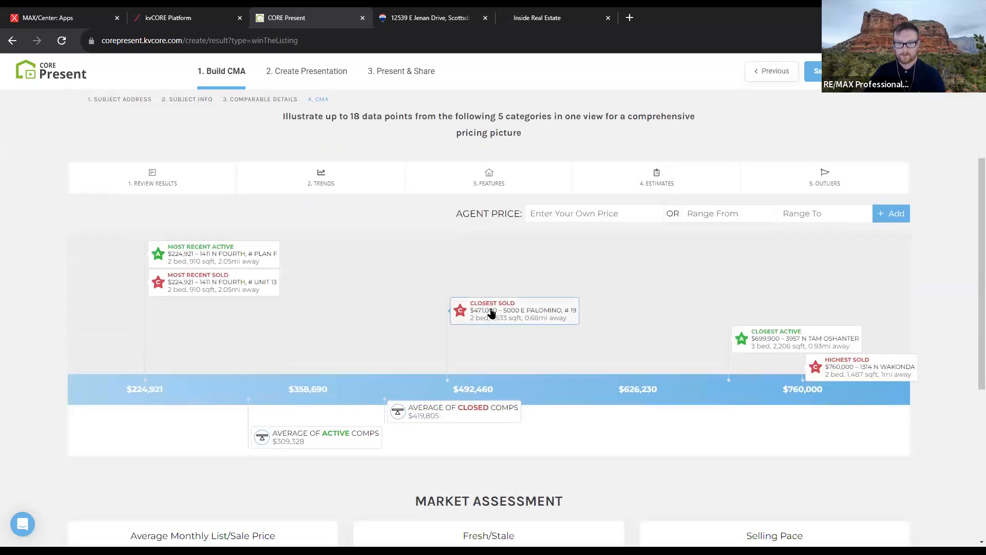
pyautogui.click(199, 178)
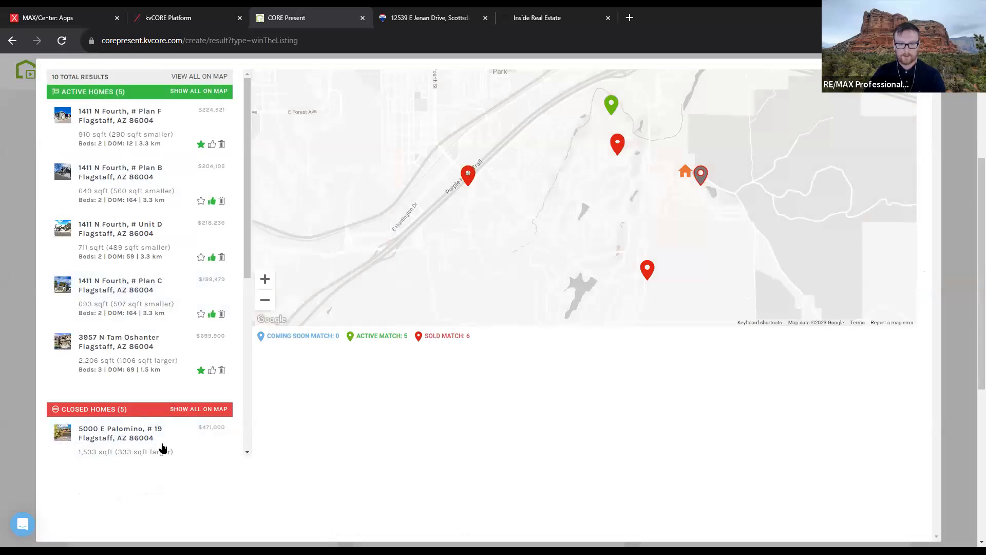
pyautogui.click(164, 447)
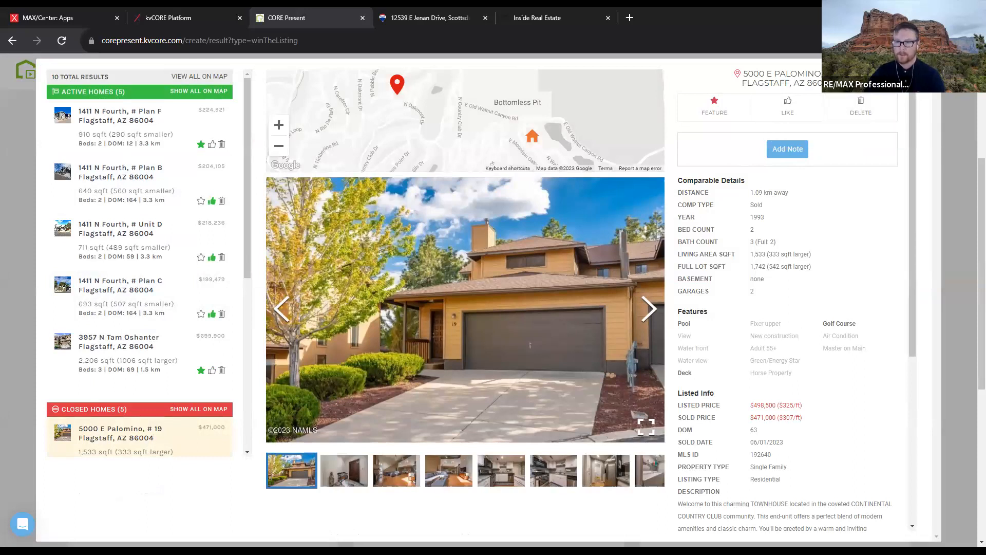
pyautogui.click(928, 72)
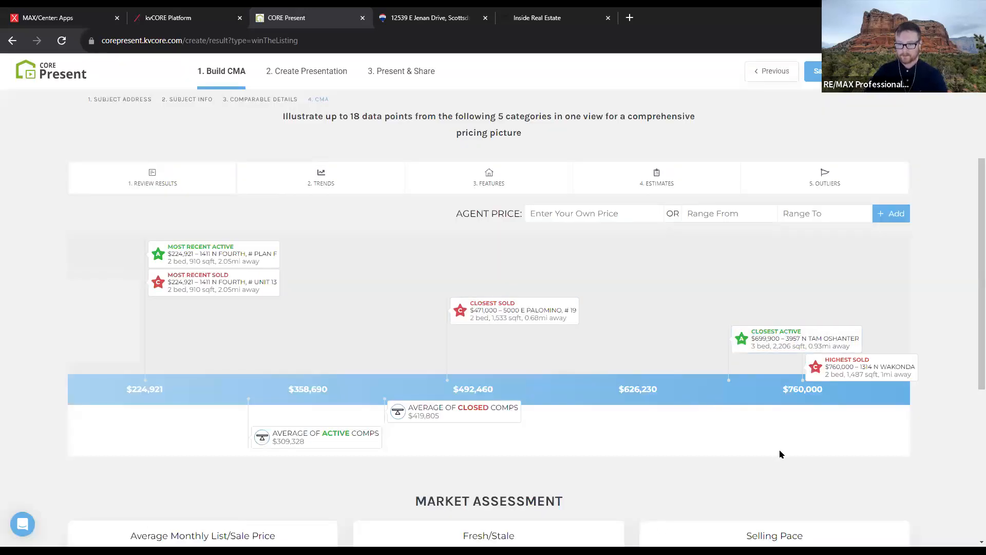
pyautogui.click(786, 347)
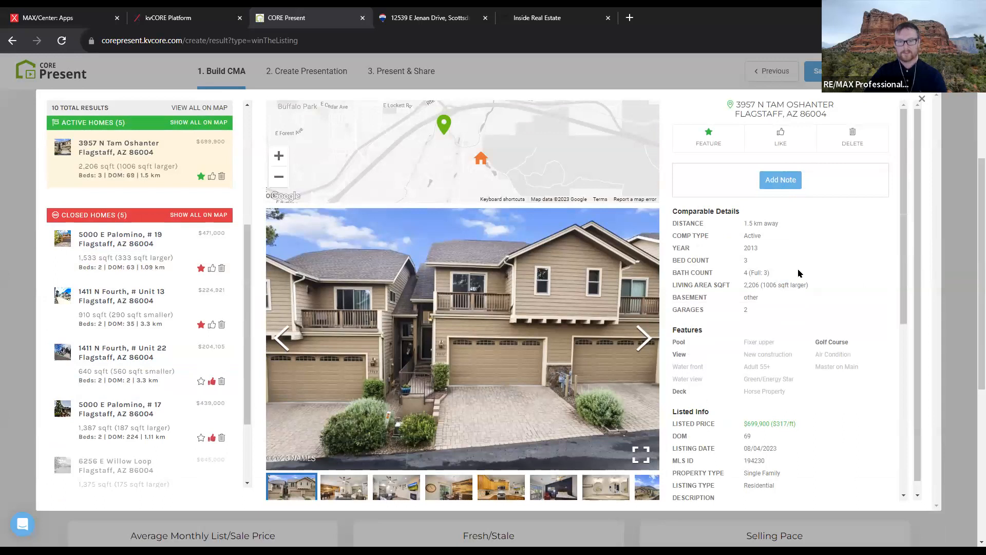
# Close the Tam Oshanter details and scroll through the Market Assessment and CMA price chart
pyautogui.click(921, 100)
pyautogui.scroll(-6, 396, 339)
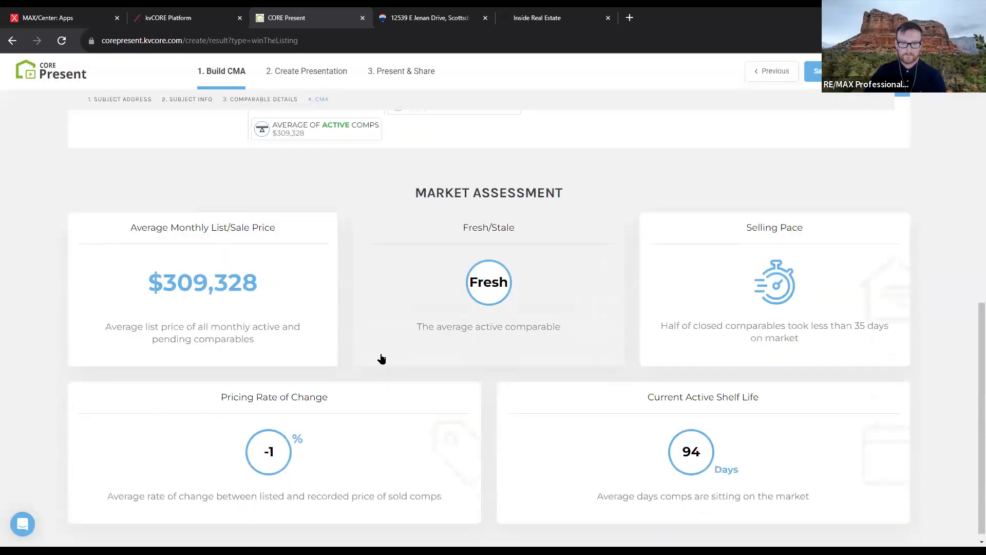
pyautogui.scroll(-1, 341, 314)
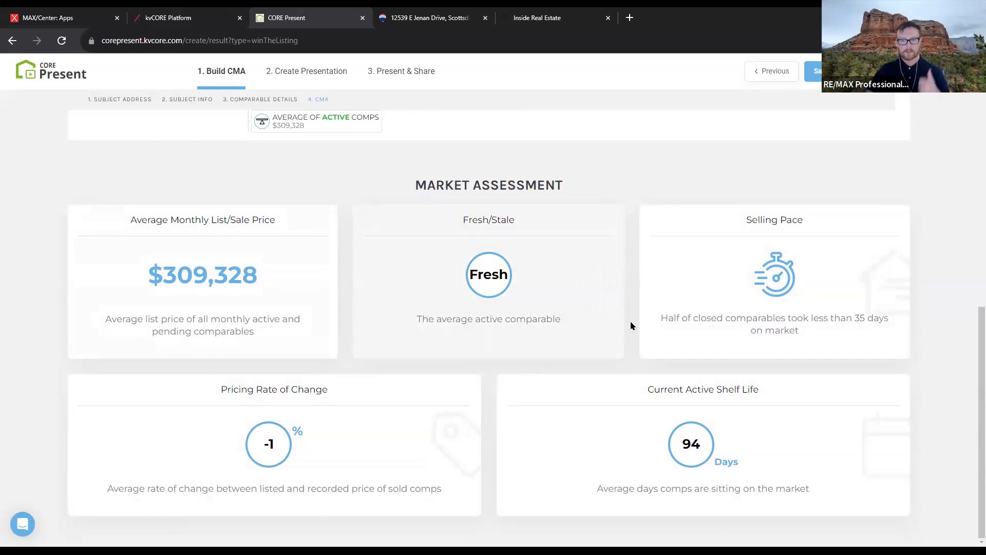
pyautogui.scroll(5, 743, 293)
pyautogui.scroll(-5, 744, 291)
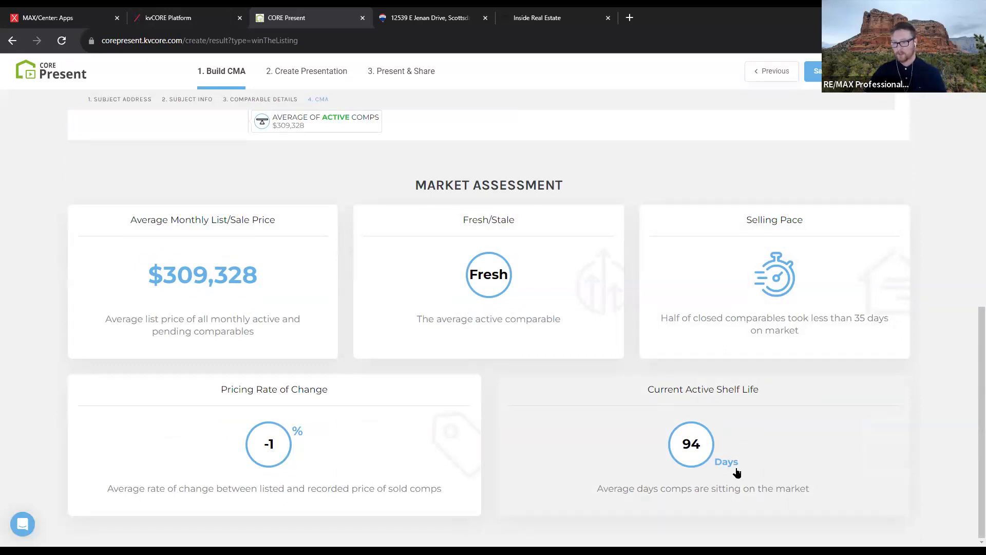
pyautogui.scroll(1, 753, 430)
pyautogui.scroll(3, 753, 430)
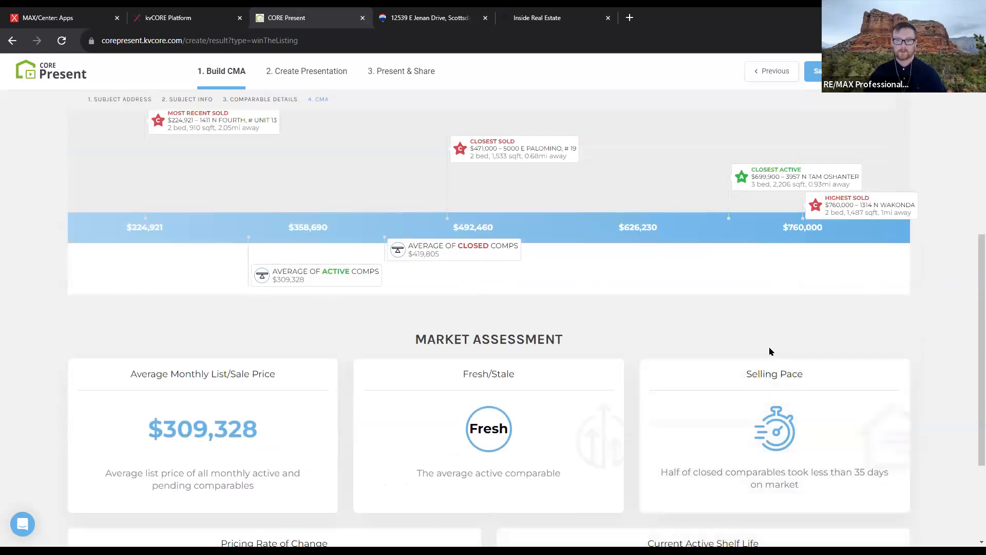
pyautogui.scroll(7, 768, 350)
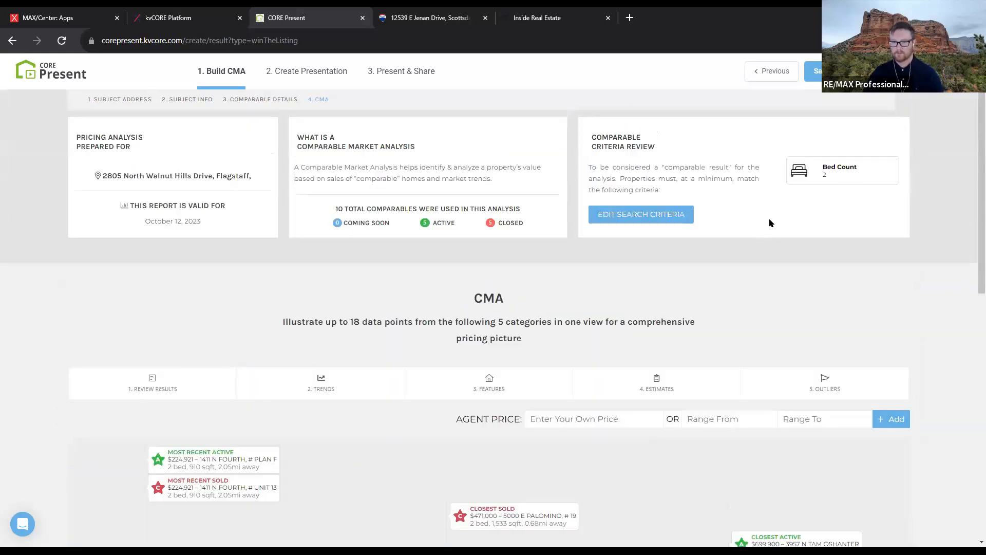
pyautogui.scroll(-2, 771, 325)
pyautogui.scroll(-10, 776, 349)
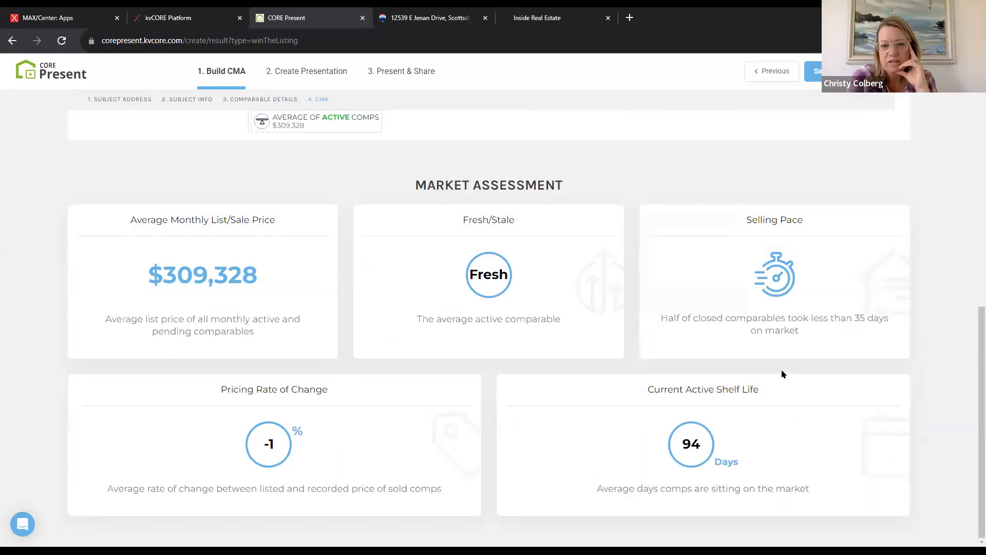
pyautogui.scroll(7, 781, 371)
pyautogui.scroll(-7, 781, 368)
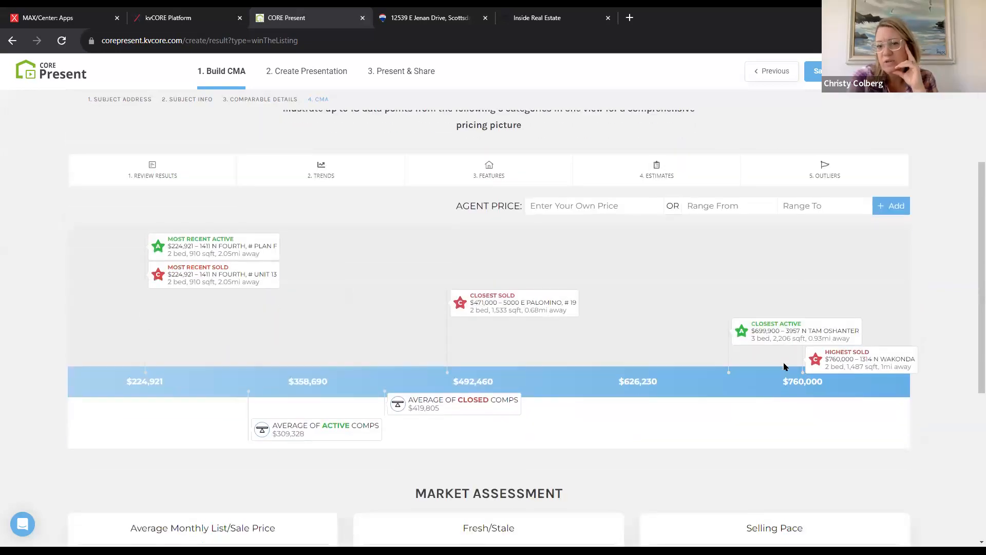
pyautogui.scroll(6, 763, 326)
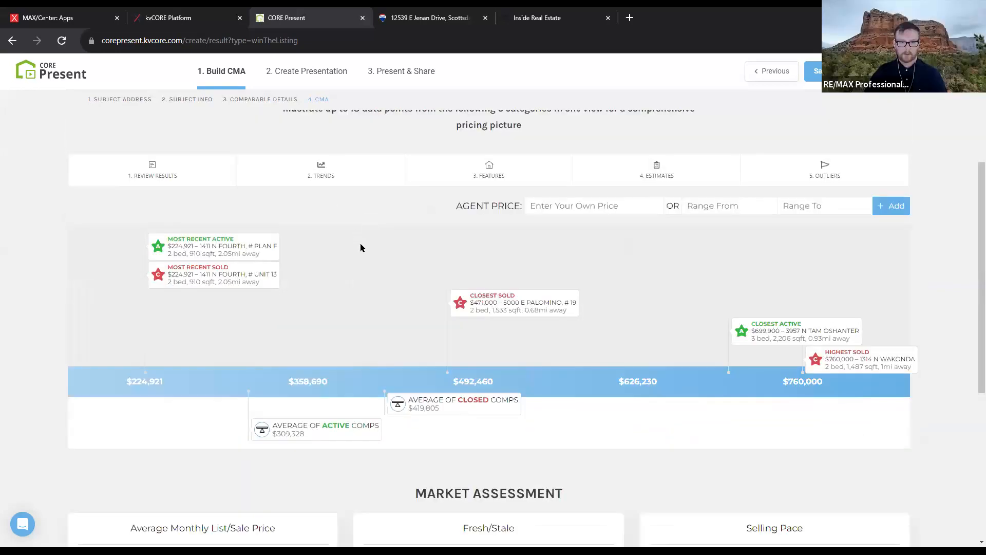
pyautogui.click(779, 318)
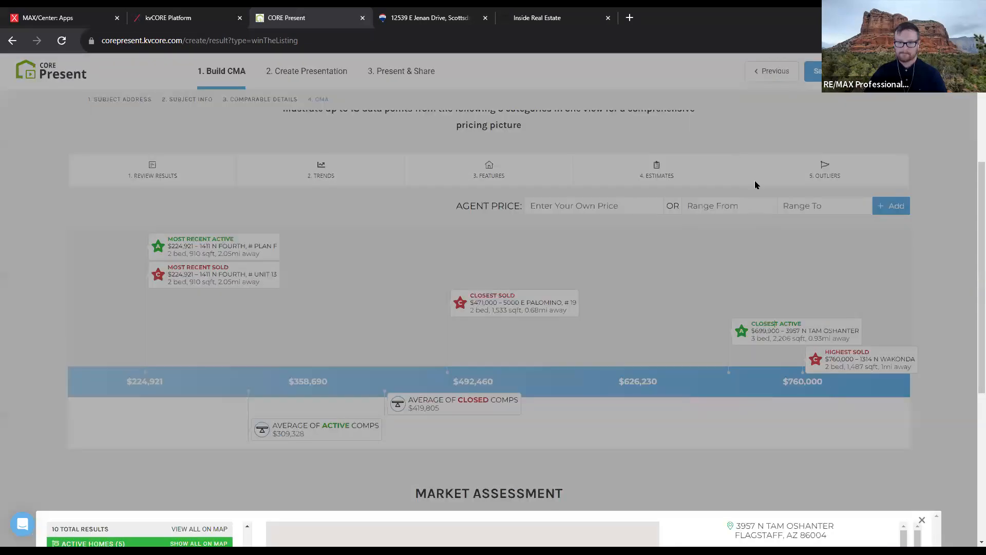
pyautogui.click(781, 180)
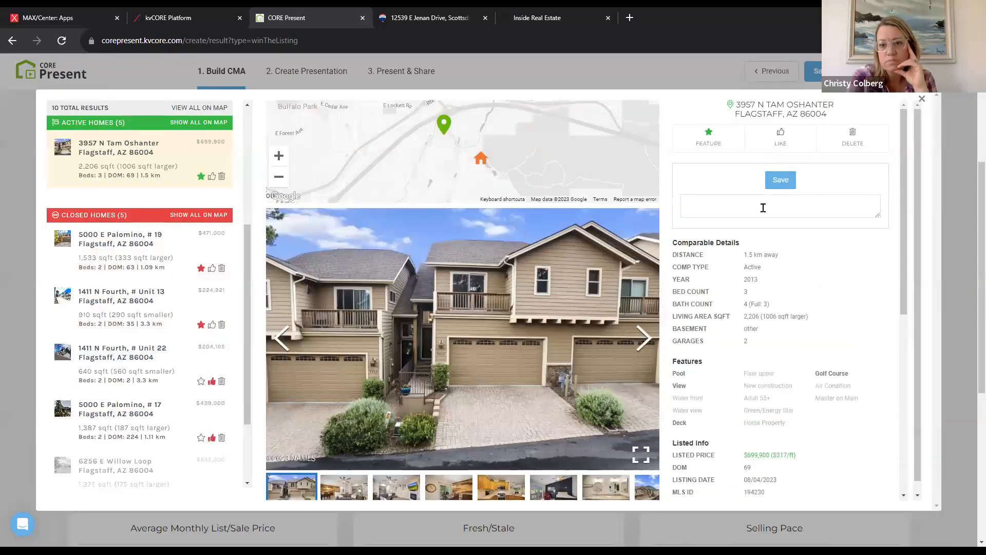
pyautogui.write('N')
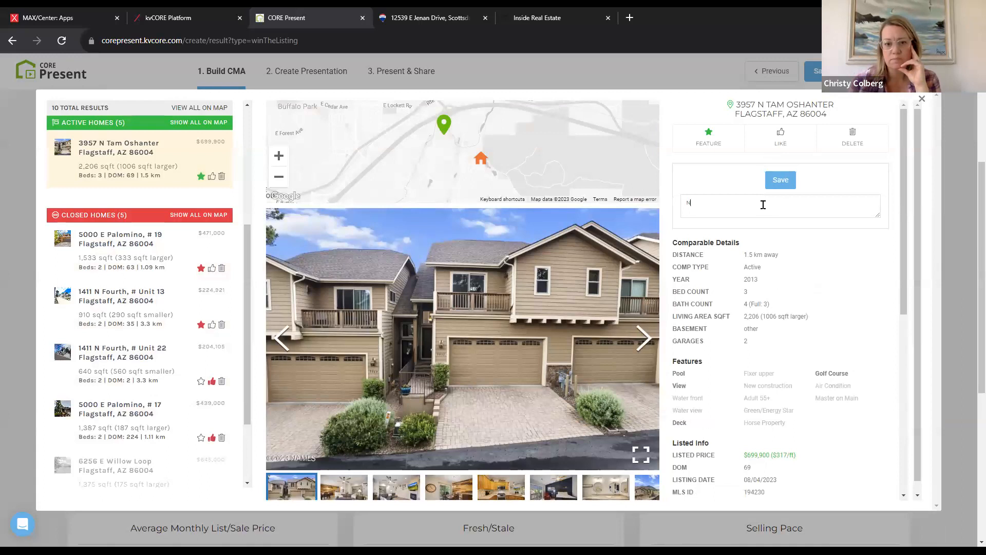
pyautogui.write('eighborhood next door! This is a')
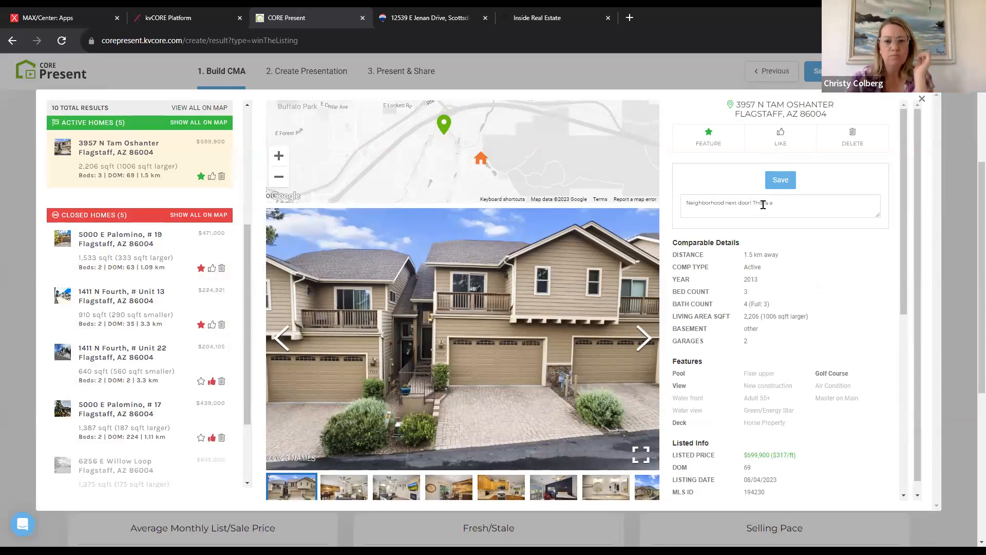
pyautogui.write(' gavorite!')
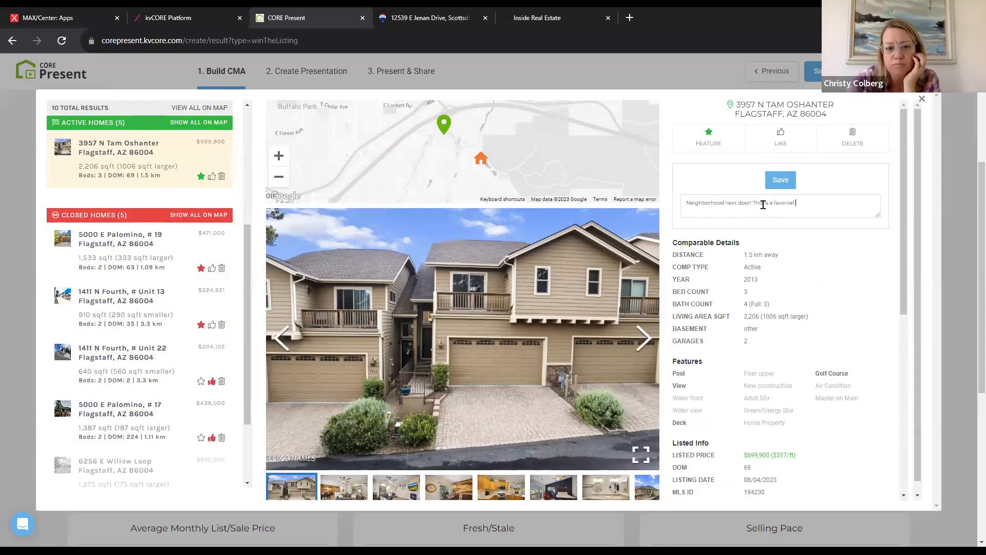
pyautogui.click(781, 180)
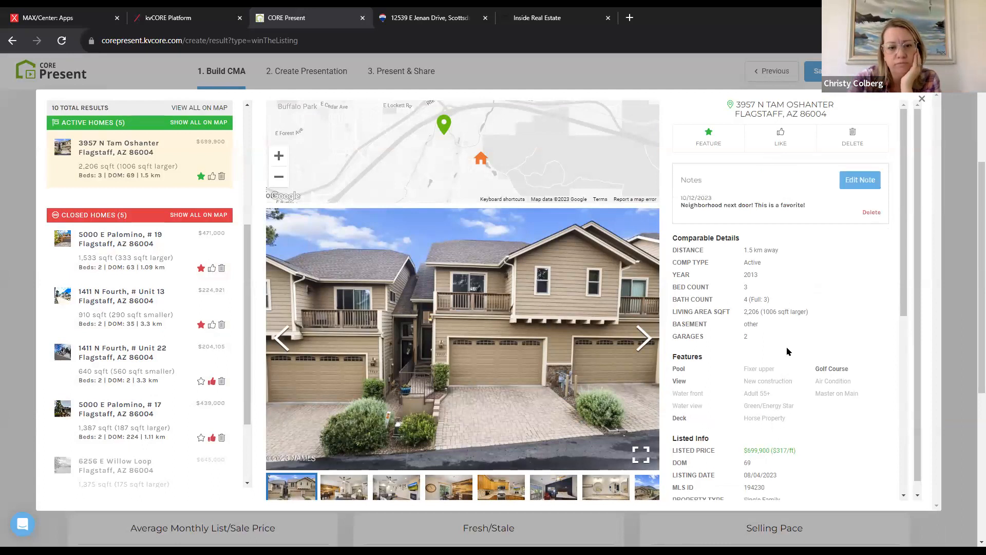
pyautogui.moveTo(733, 201); pyautogui.dragTo(679, 200)
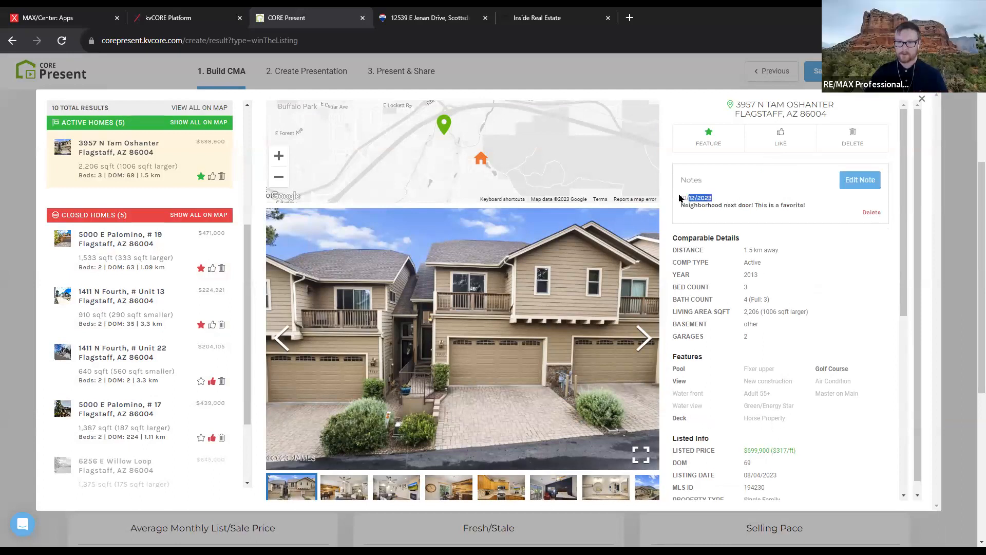
pyautogui.click(923, 100)
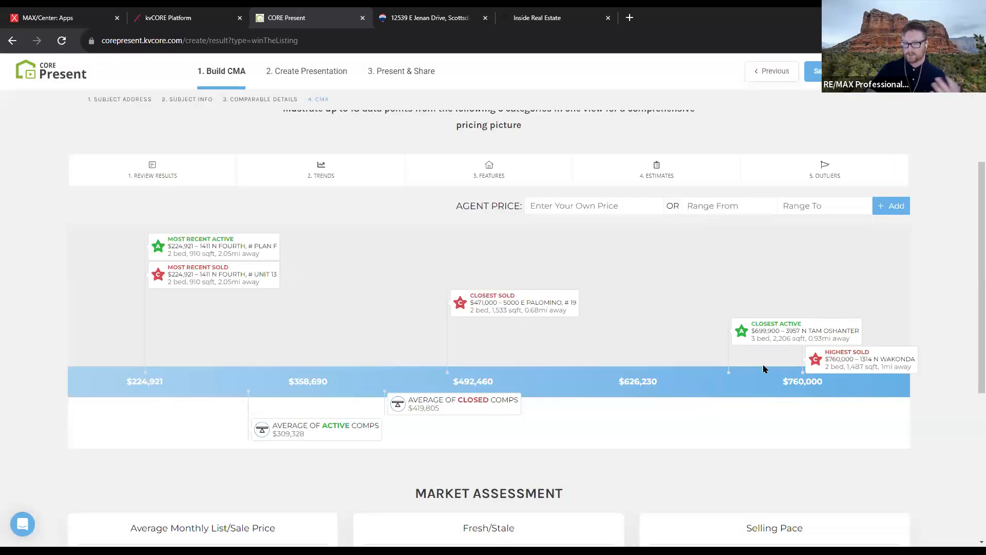
pyautogui.scroll(-5, 766, 369)
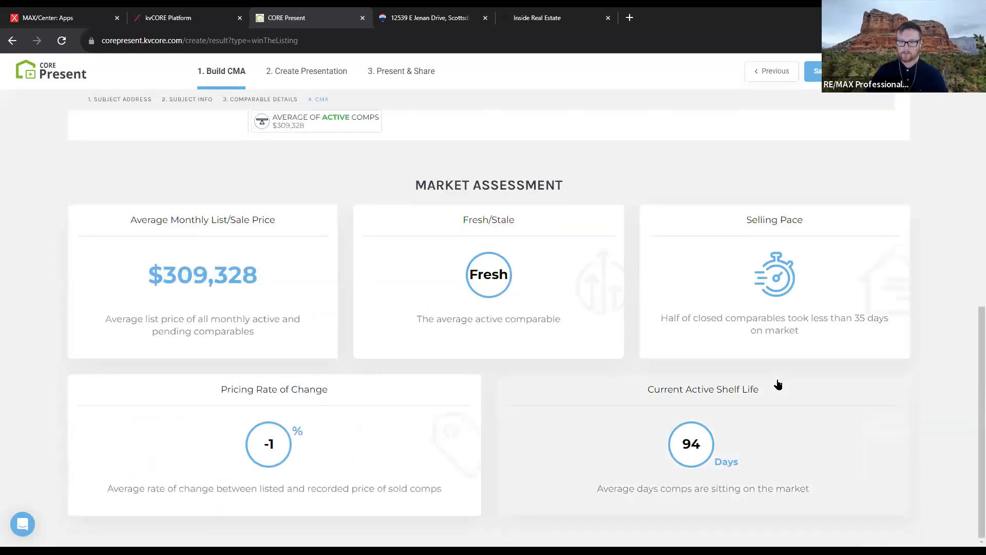
pyautogui.scroll(8, 780, 378)
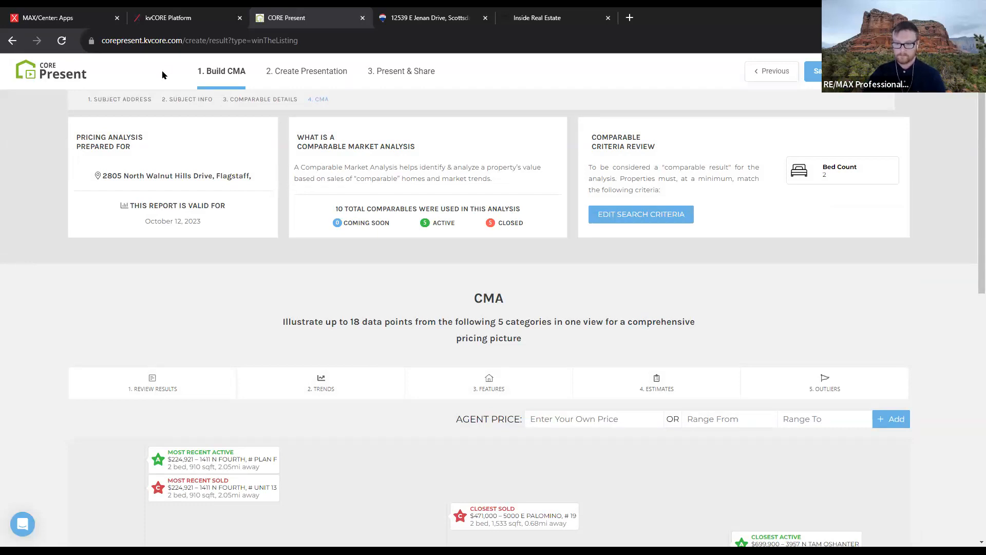
pyautogui.scroll(-2, 780, 421)
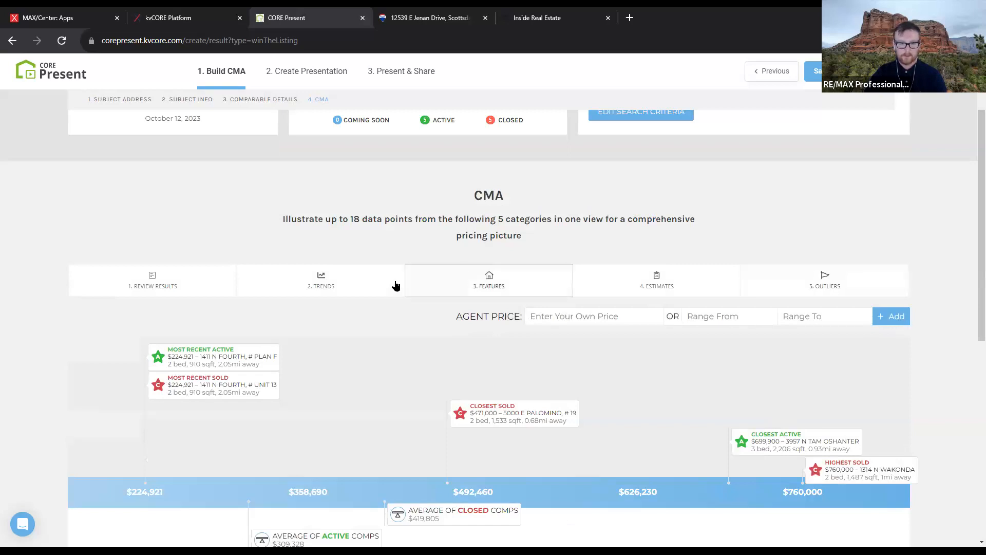
pyautogui.click(358, 285)
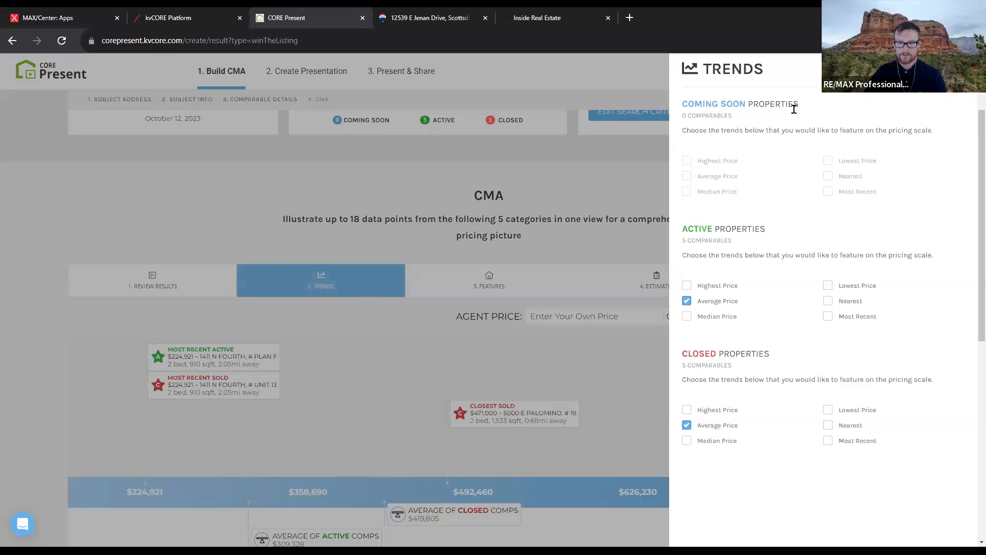
pyautogui.scroll(-2, 755, 414)
pyautogui.click(526, 236)
pyautogui.click(498, 181)
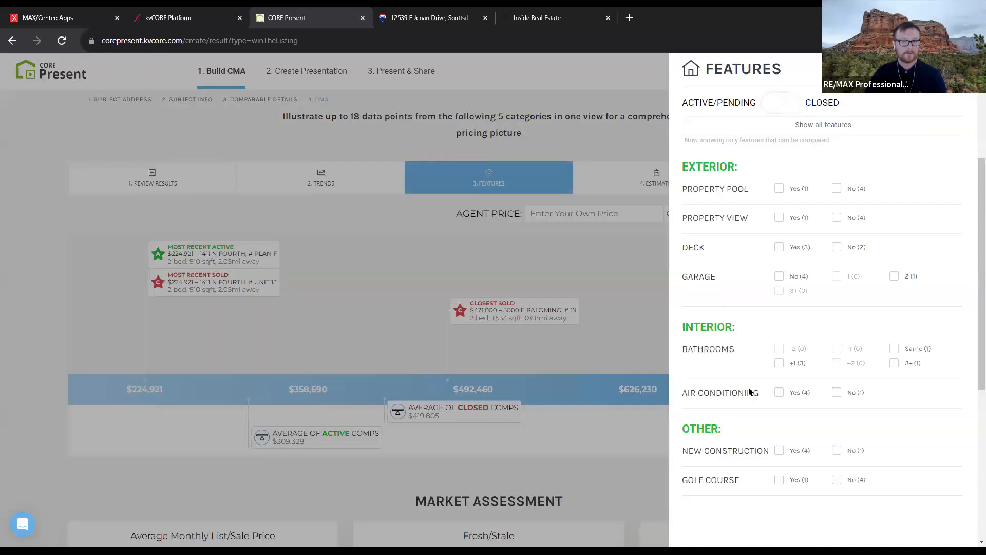
pyautogui.scroll(3, 971, 413)
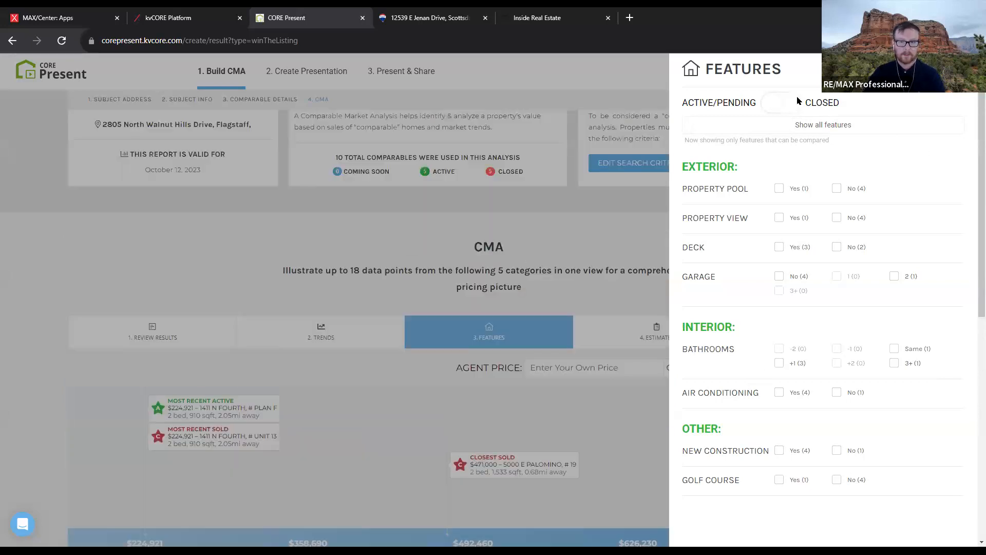
pyautogui.moveTo(683, 102); pyautogui.dragTo(756, 104)
pyautogui.click(786, 103)
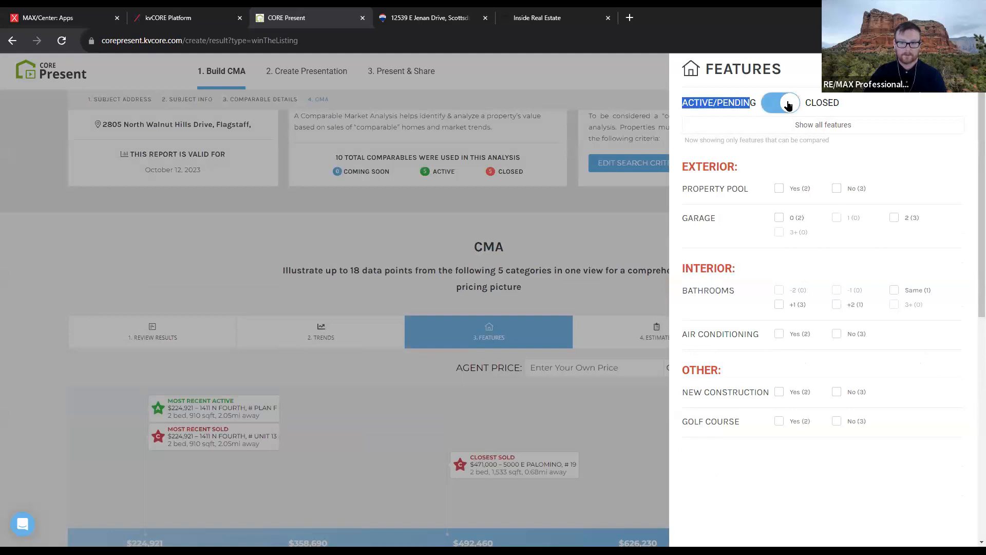
pyautogui.click(604, 402)
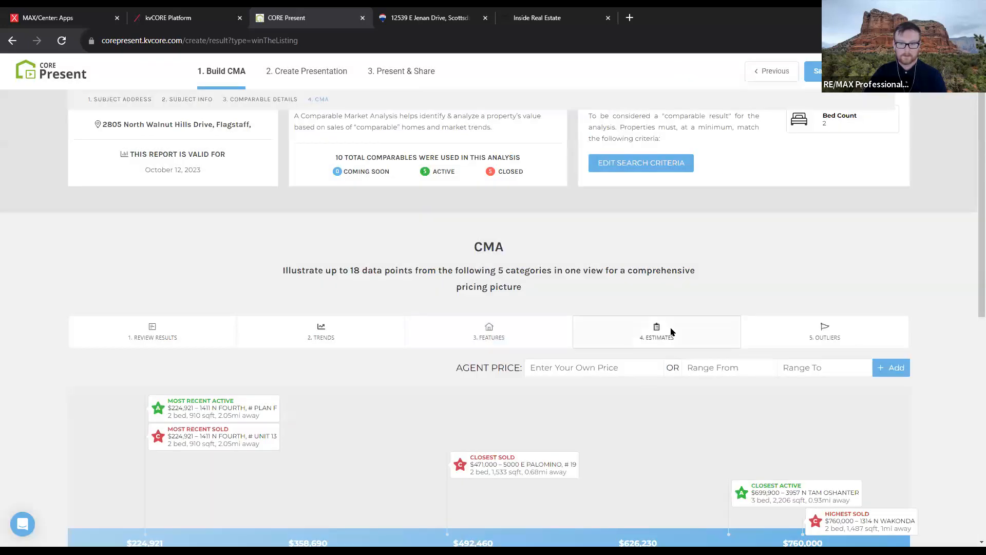
pyautogui.click(671, 332)
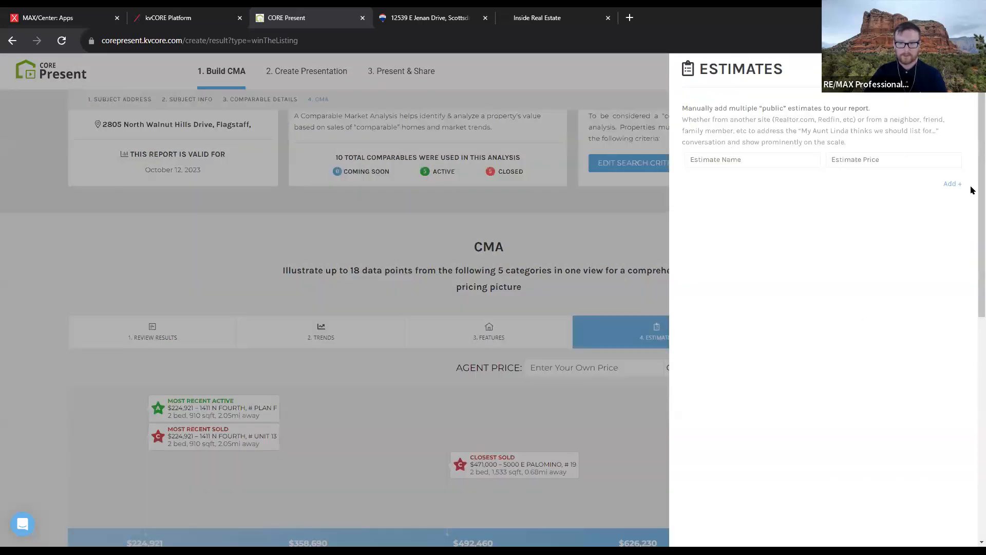
pyautogui.click(631, 242)
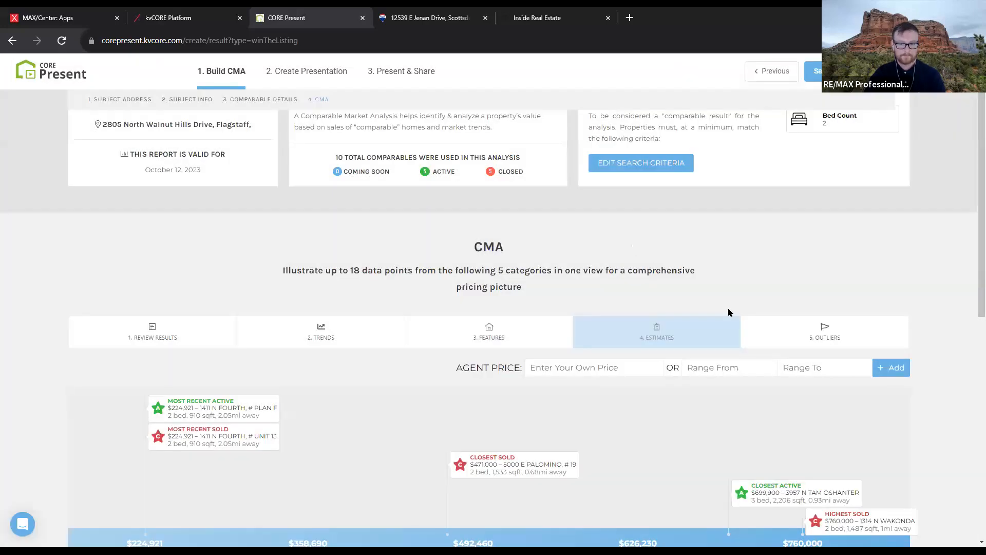
pyautogui.click(828, 337)
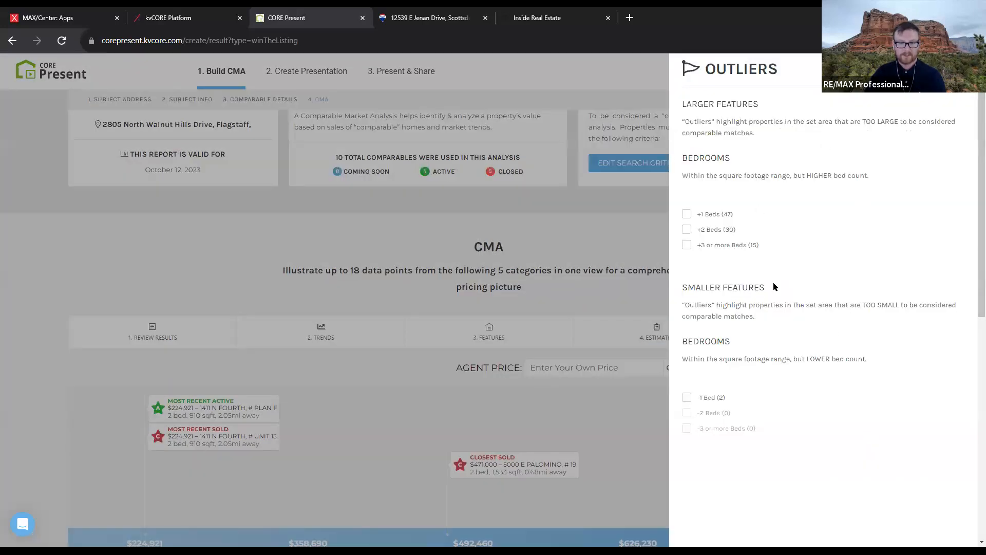
pyautogui.click(641, 289)
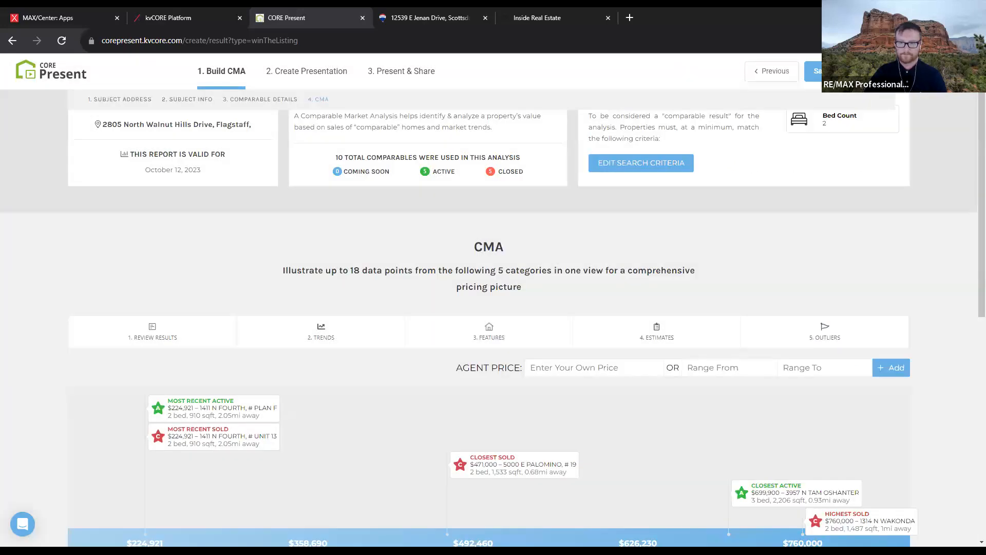
pyautogui.scroll(1, 809, 291)
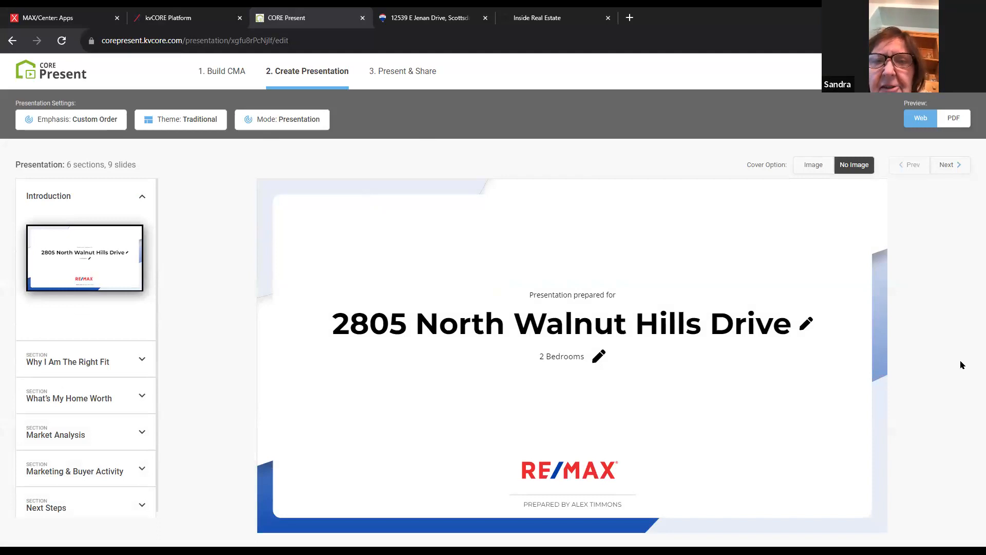
pyautogui.click(12, 40)
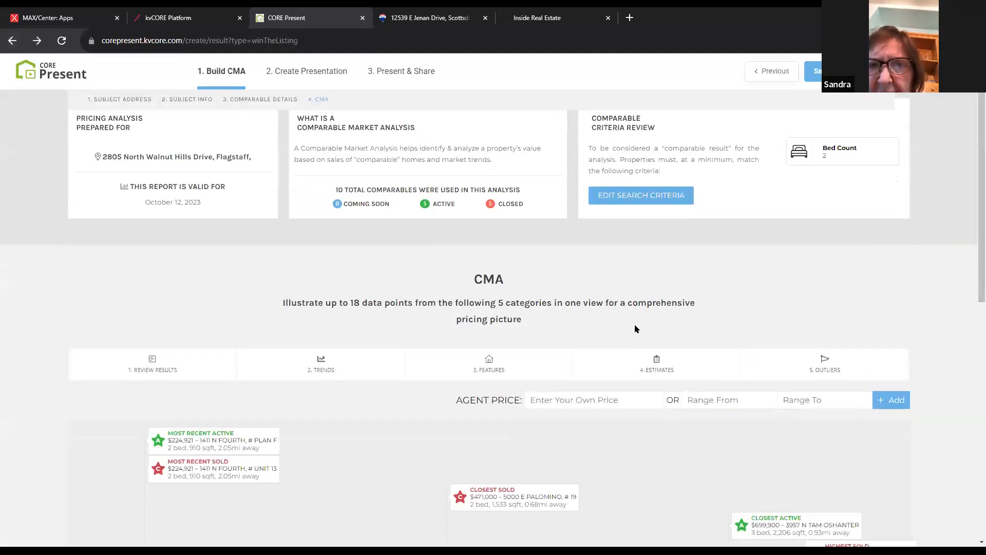
pyautogui.scroll(-2, 638, 327)
pyautogui.scroll(2, 714, 375)
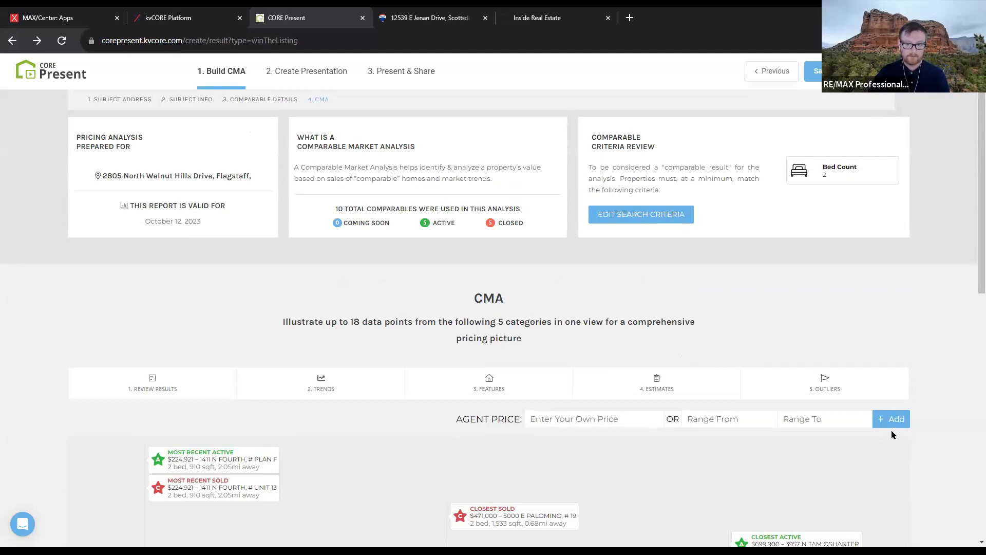
pyautogui.click(828, 394)
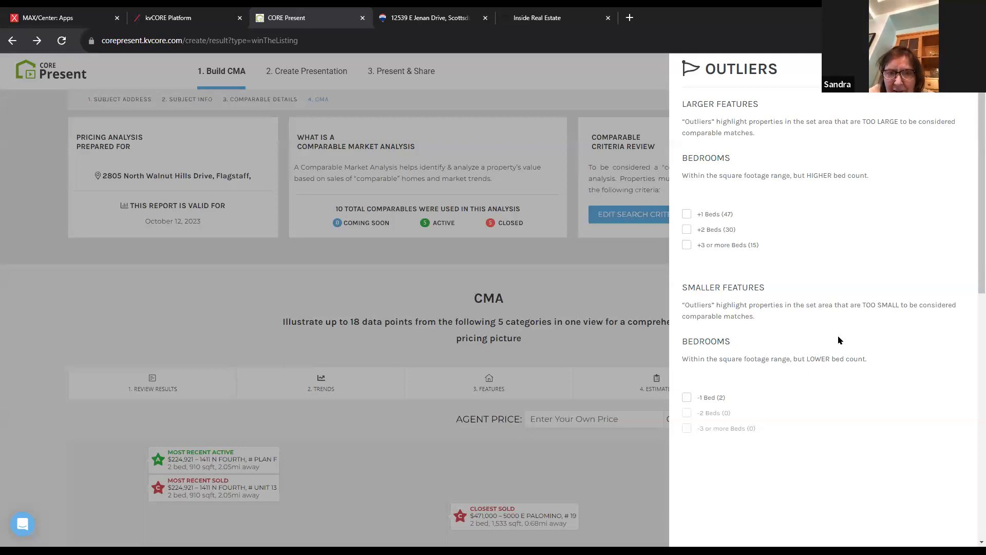
pyautogui.click(643, 299)
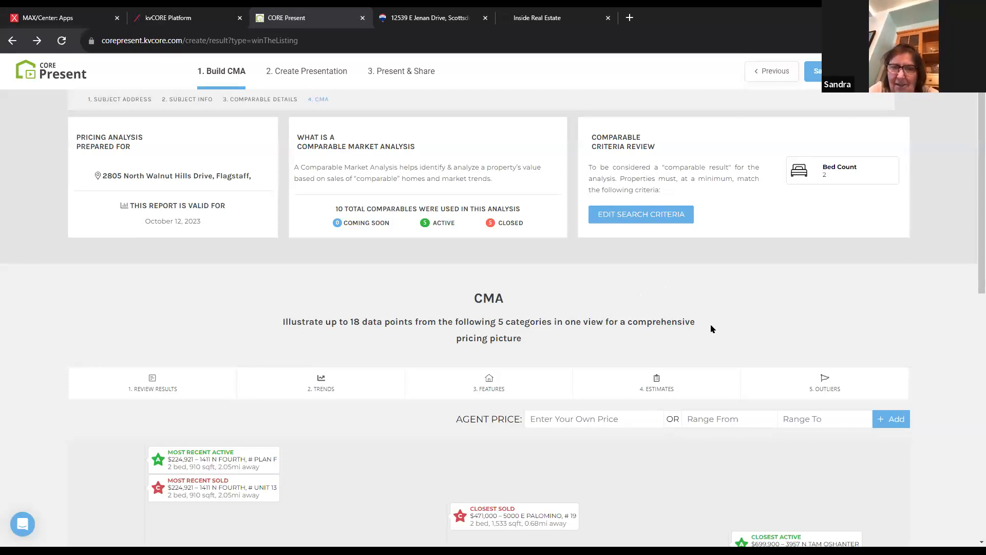
# Scroll down through the Market Assessment and back up again
pyautogui.scroll(-2, 712, 329)
pyautogui.scroll(-2, 719, 329)
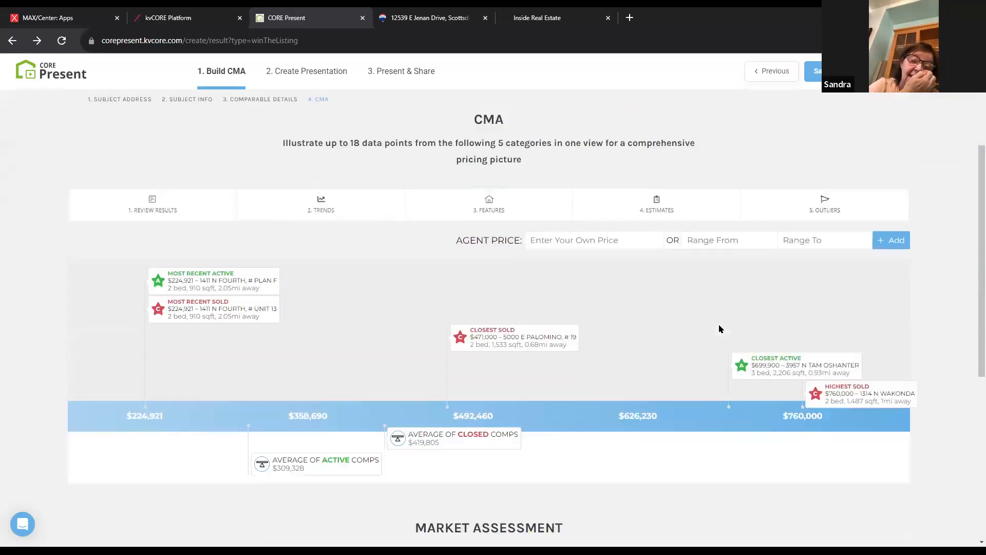
pyautogui.scroll(-4, 745, 385)
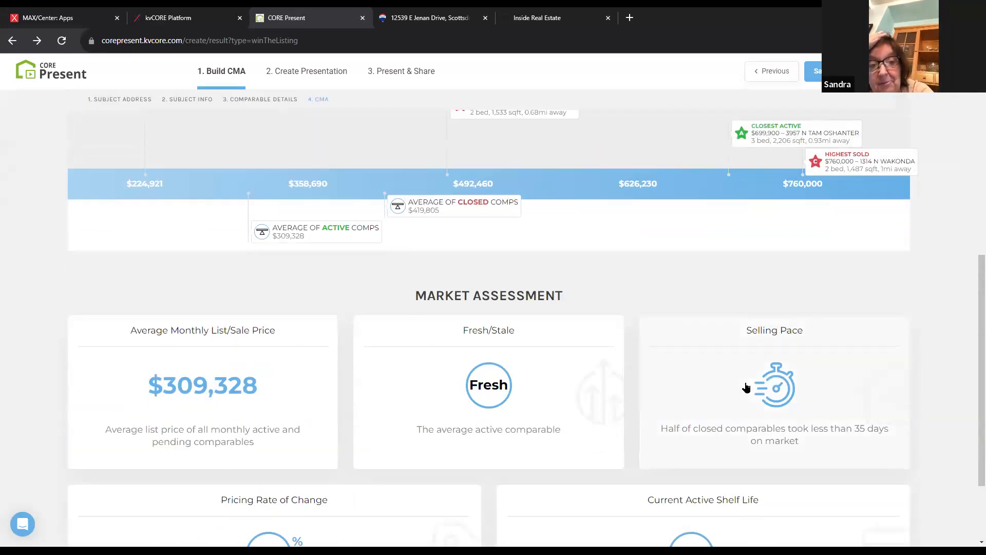
pyautogui.scroll(-2, 962, 407)
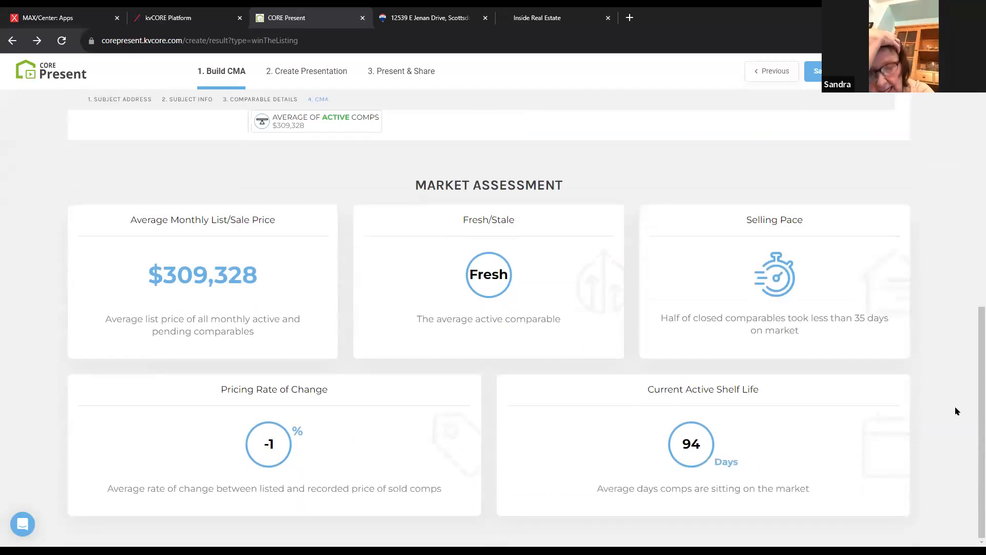
pyautogui.scroll(6, 957, 410)
pyautogui.scroll(4, 956, 408)
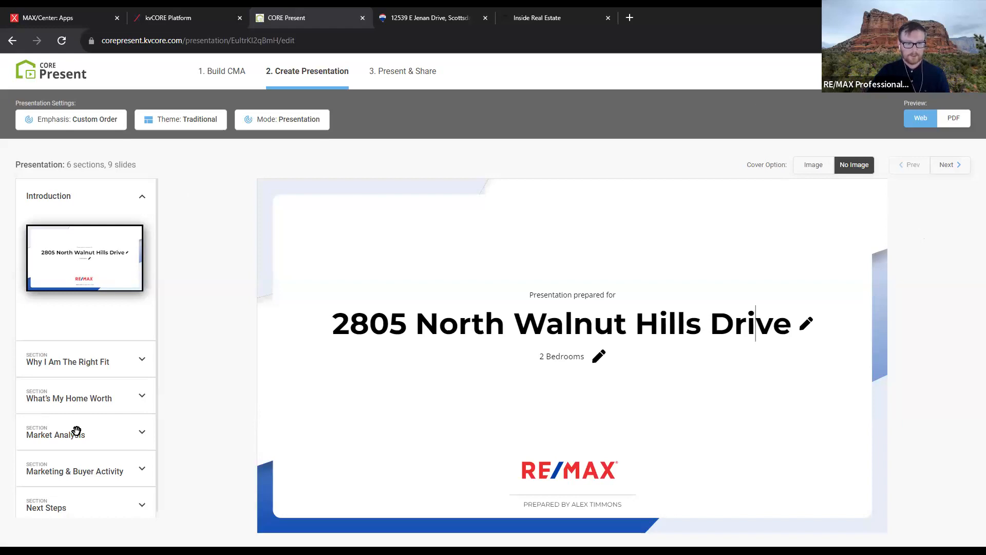
# Expand the Why I Am The Right Fit section and edit the '2 Bedrooms' cover subtitle
pyautogui.click(115, 362)
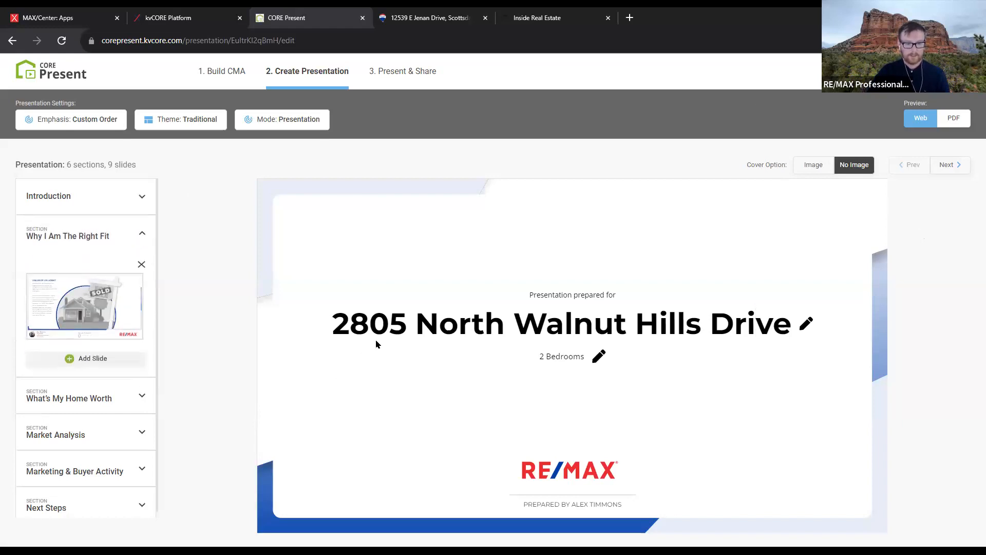
pyautogui.click(598, 356)
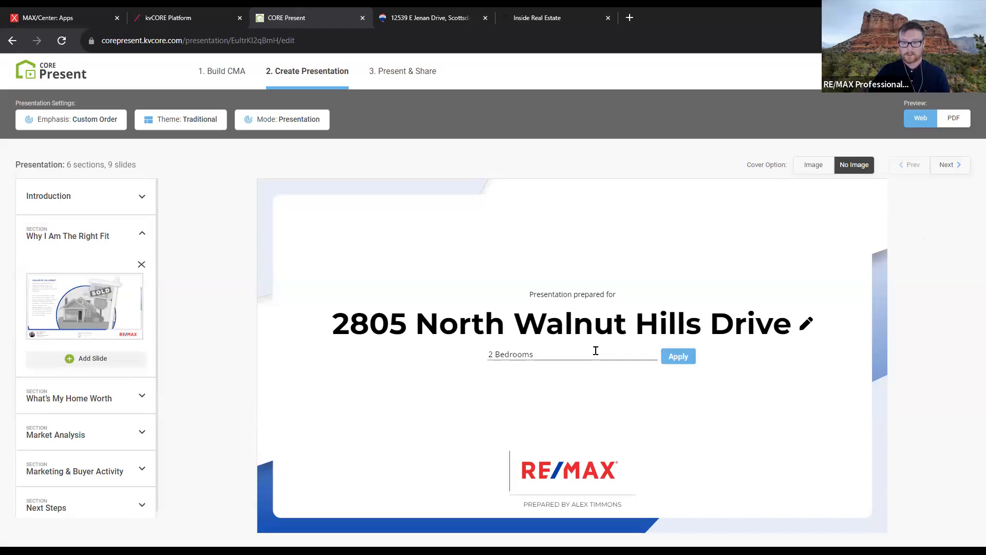
pyautogui.click(480, 437)
pyautogui.click(456, 422)
pyautogui.click(409, 423)
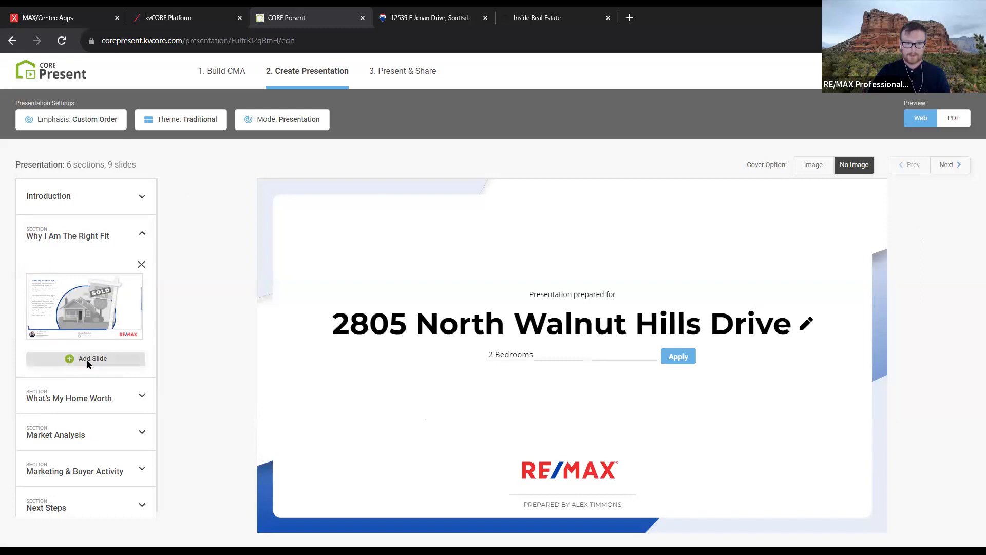
# Open the slide library and scroll through the available slides
pyautogui.click(100, 362)
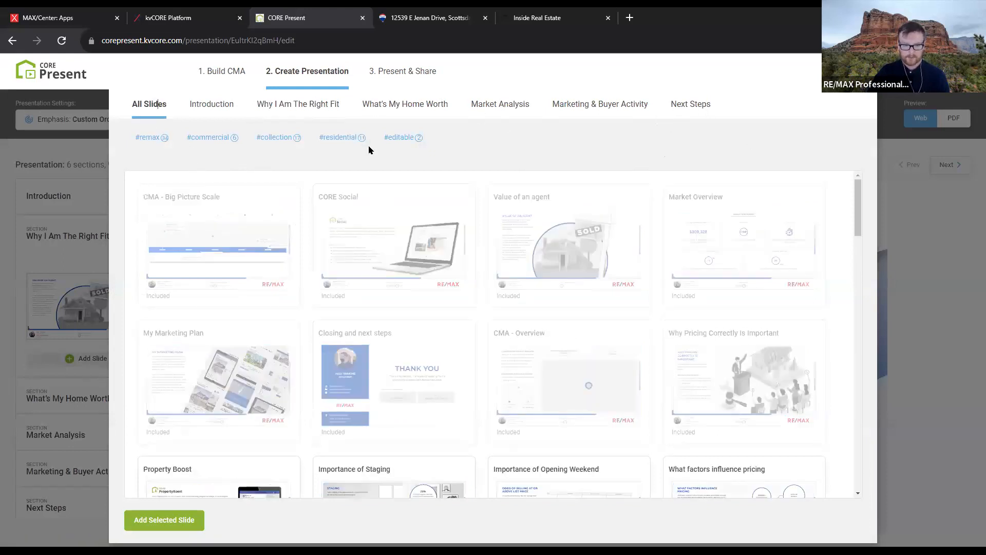
pyautogui.scroll(-6, 519, 329)
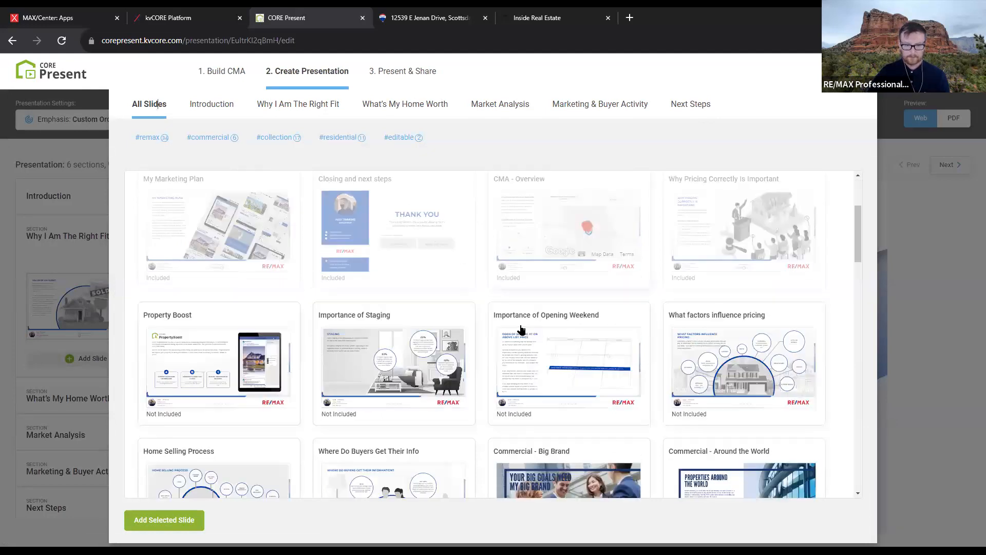
pyautogui.scroll(-20, 487, 325)
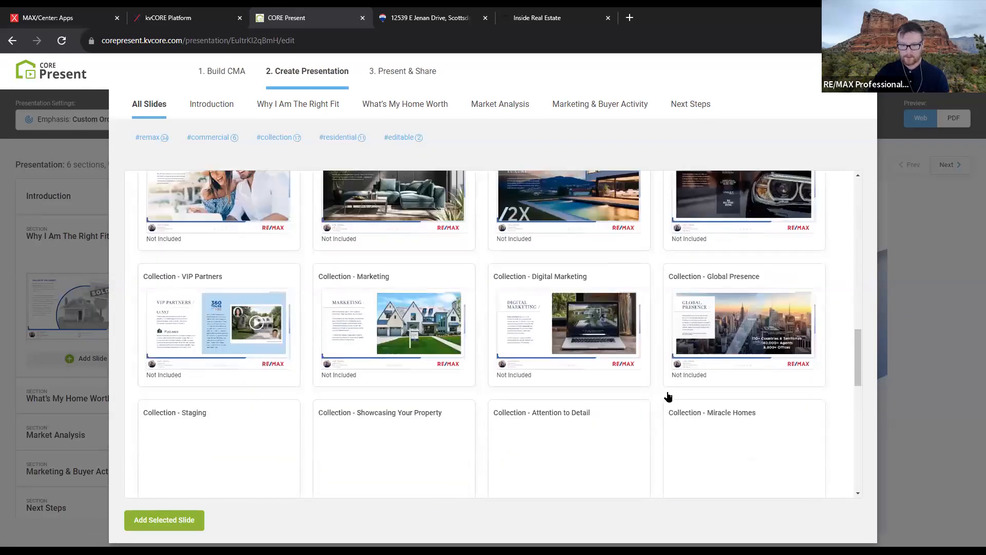
pyautogui.scroll(-5, 652, 414)
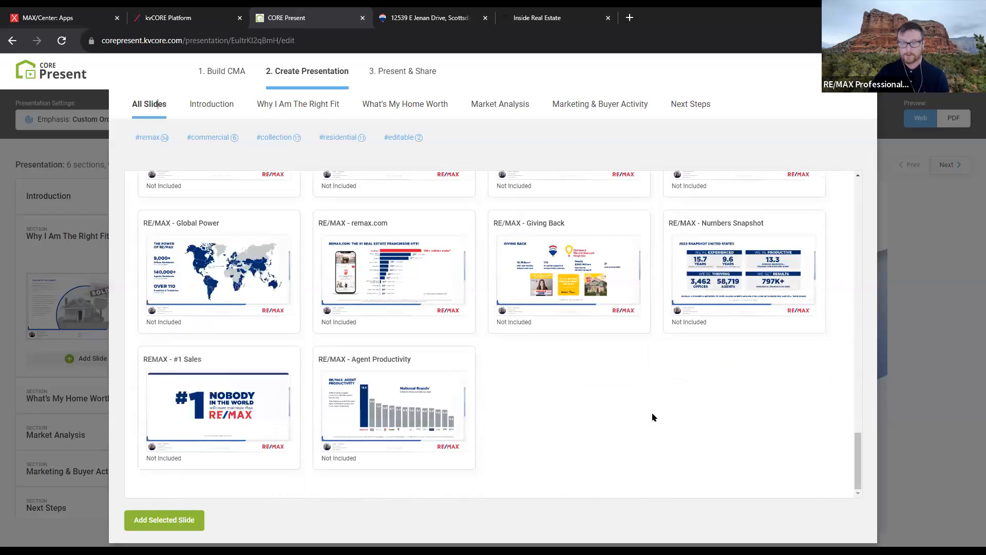
# Filter to #editable slides and browse Marketing & Buyer Activity, Market Analysis, Next Steps, then Why I Am The Right Fit
pyautogui.click(398, 138)
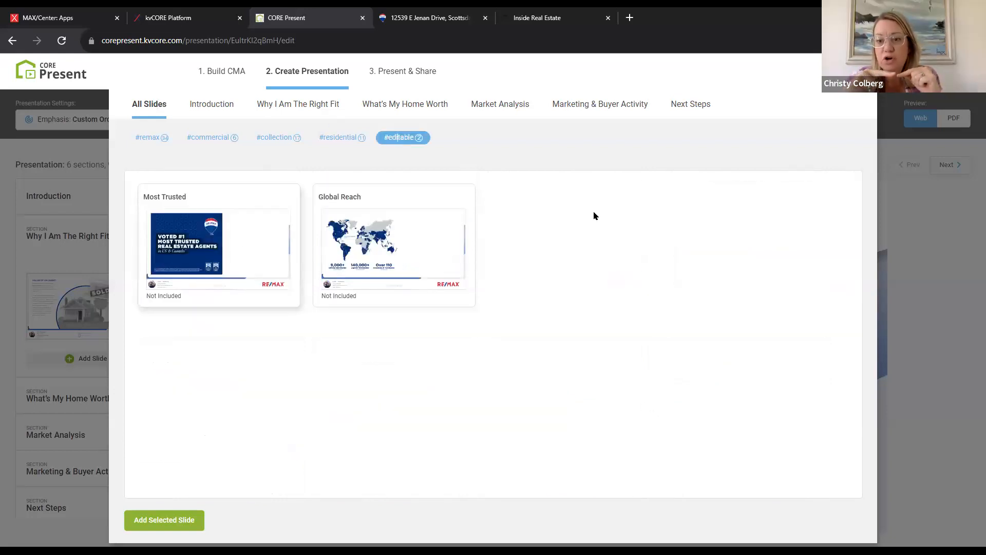
pyautogui.click(625, 111)
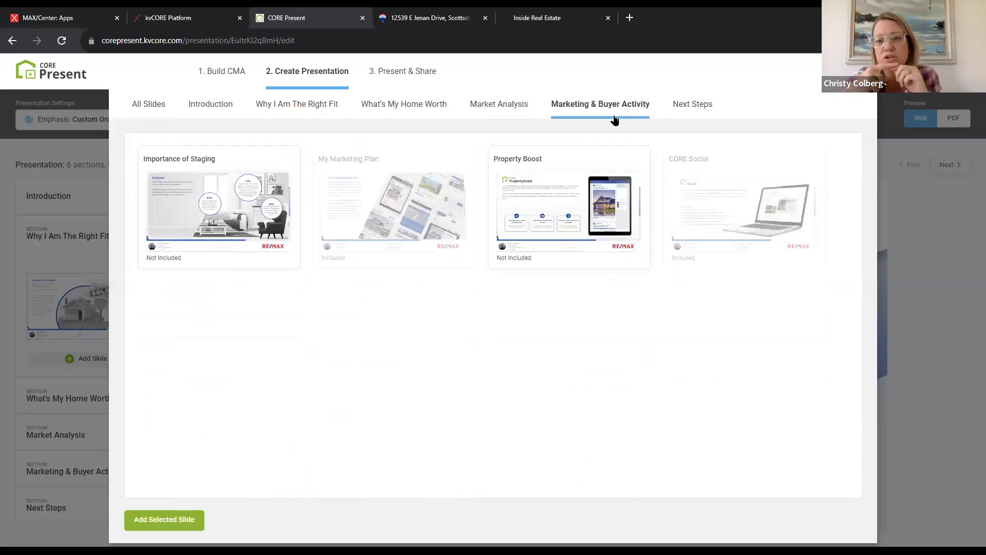
pyautogui.click(502, 105)
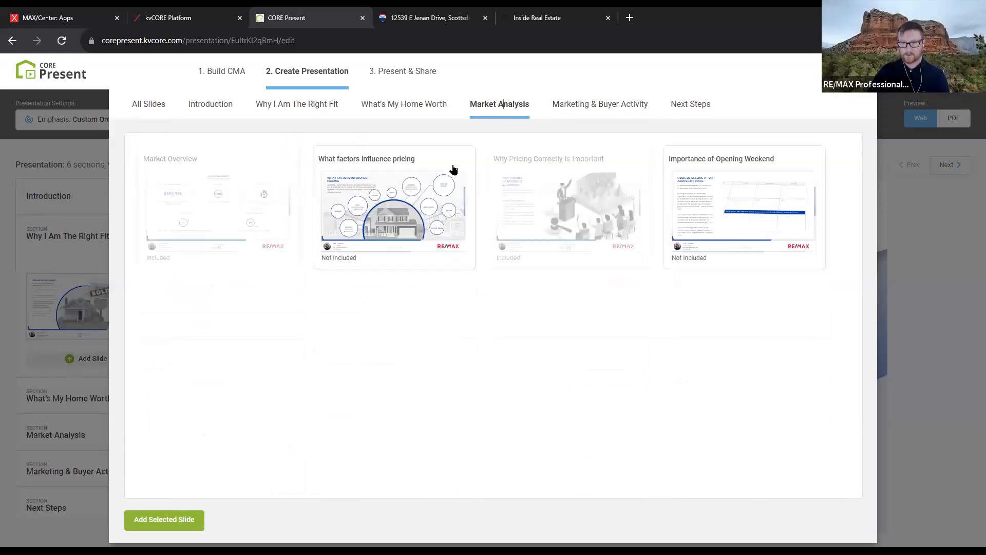
pyautogui.click(710, 106)
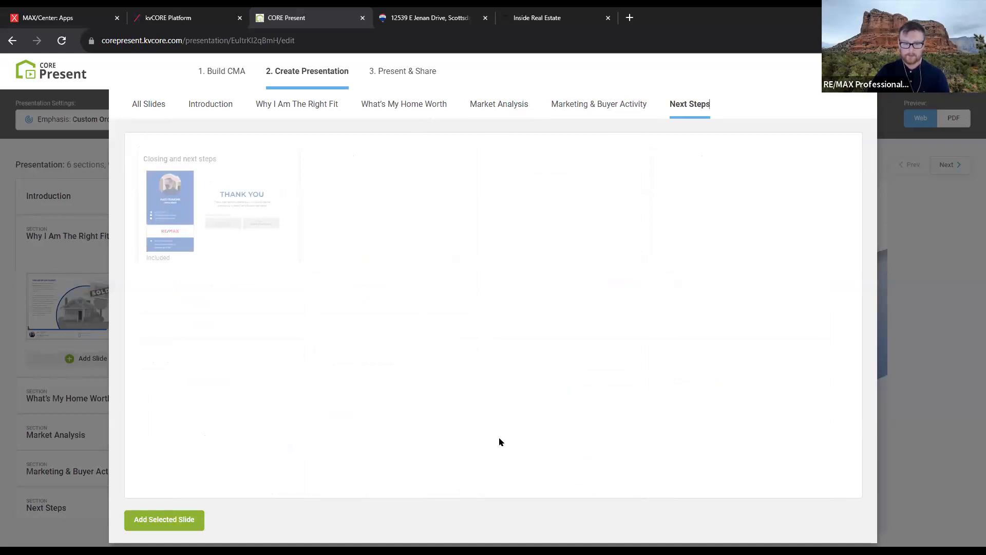
pyautogui.click(272, 103)
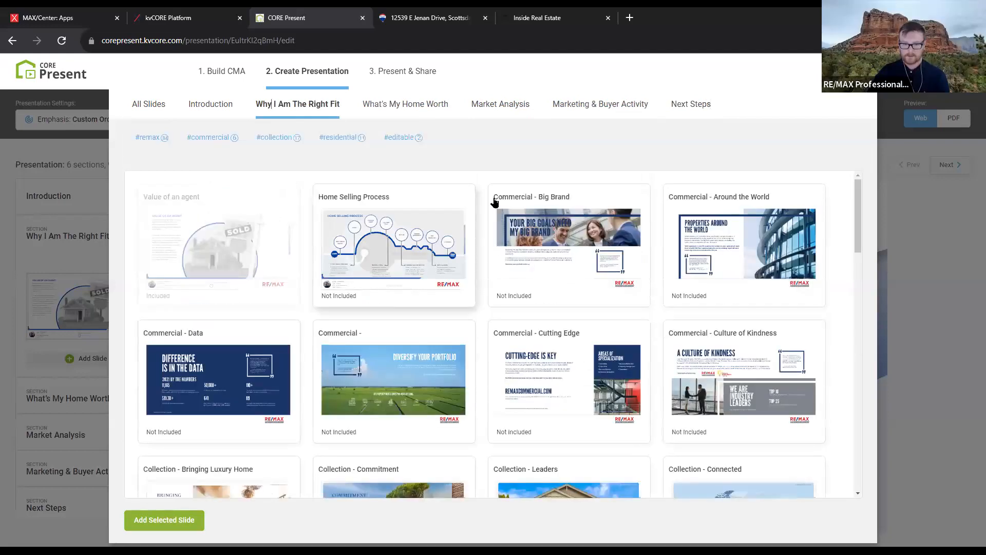
# Close the slide library and try the Contingent and I'm Shopping You emphasis options
pyautogui.click(67, 190)
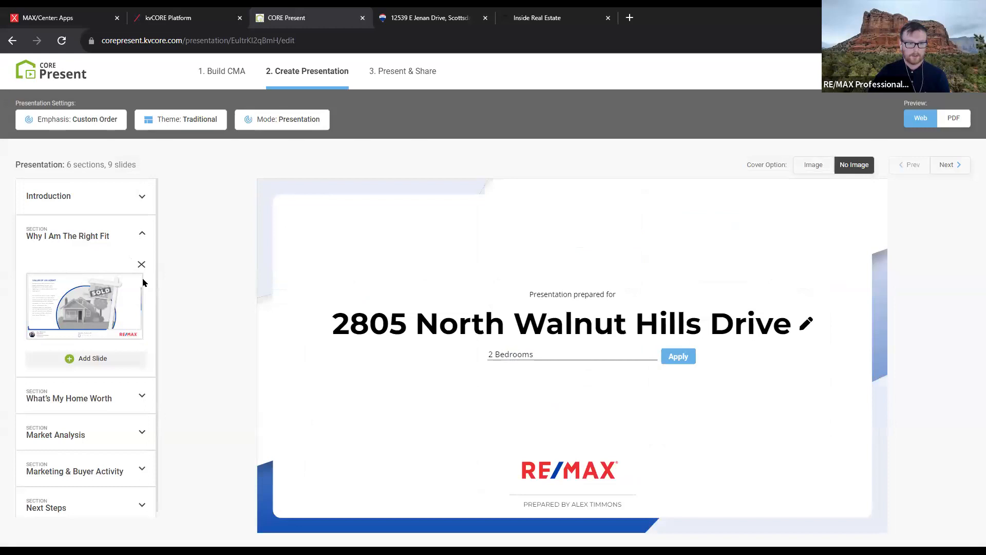
pyautogui.click(107, 123)
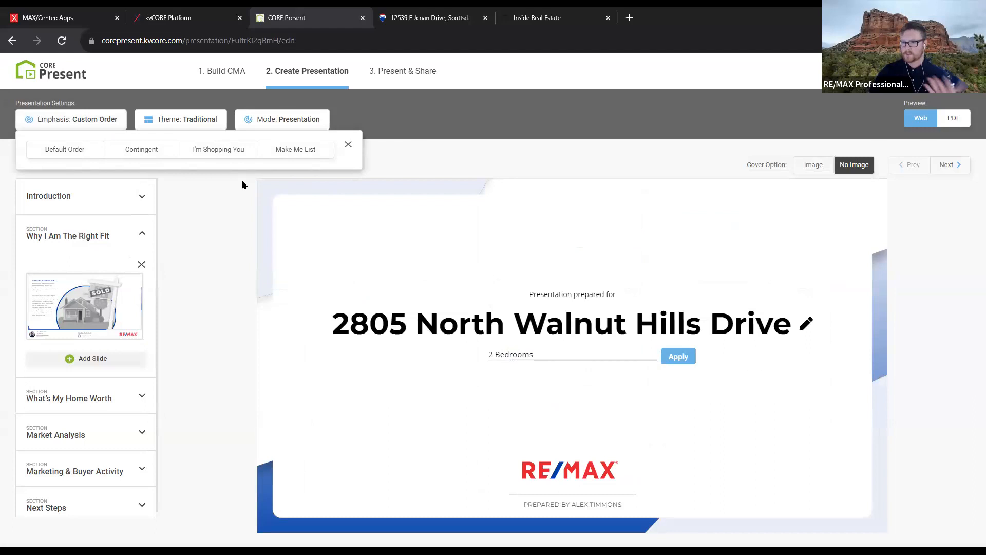
pyautogui.click(149, 151)
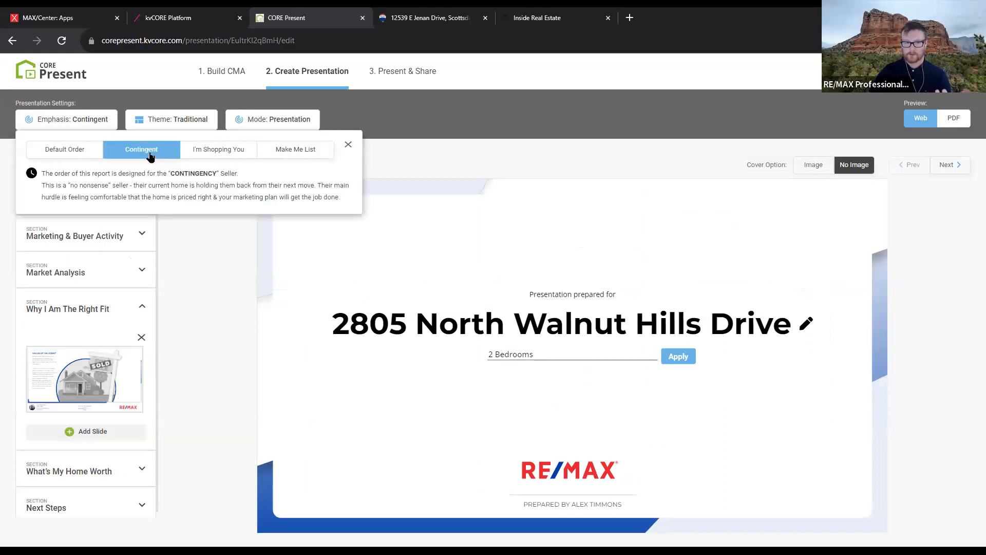
pyautogui.click(218, 149)
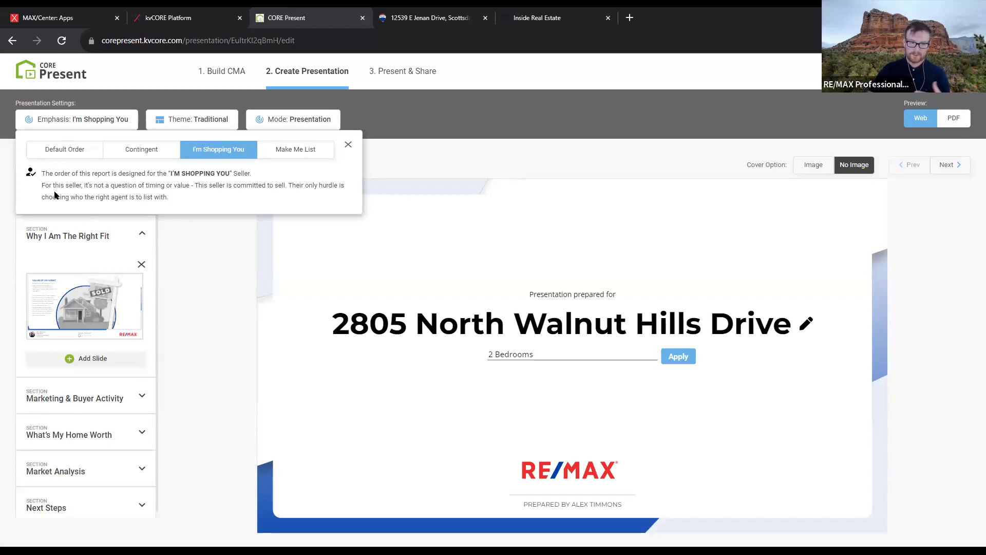
pyautogui.moveTo(161, 185); pyautogui.dragTo(288, 194)
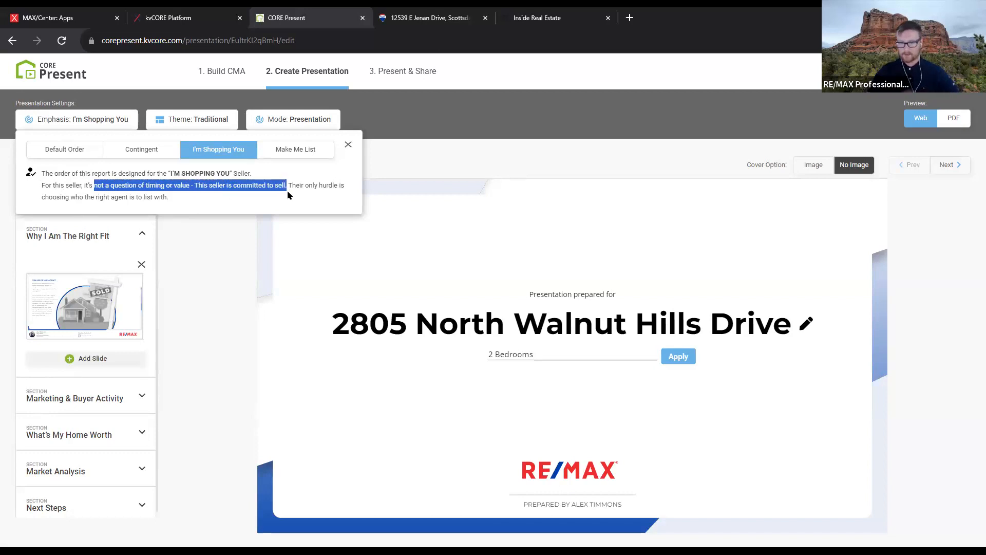
pyautogui.click(238, 195)
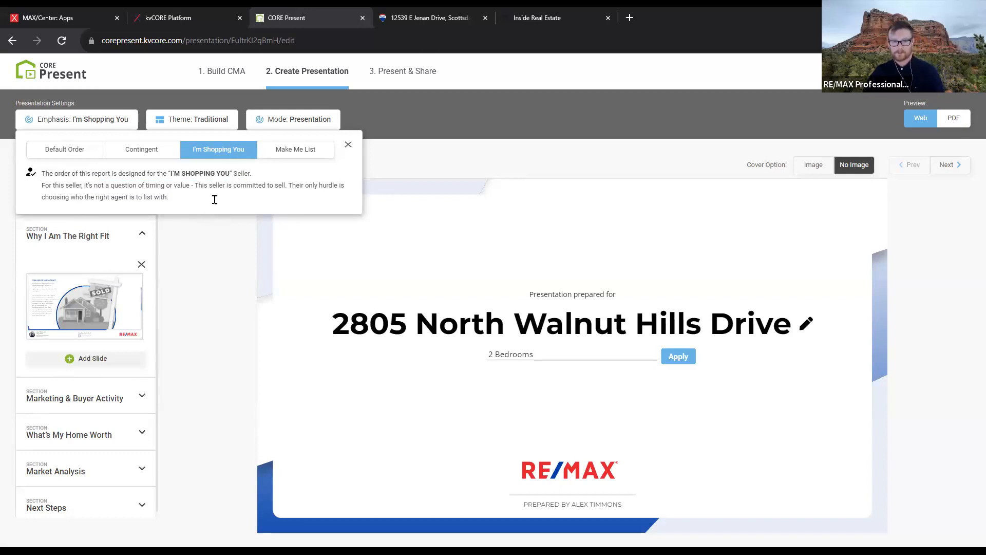
# Try Make Me List, then settle on the Default Order emphasis
pyautogui.scroll(-1, 132, 428)
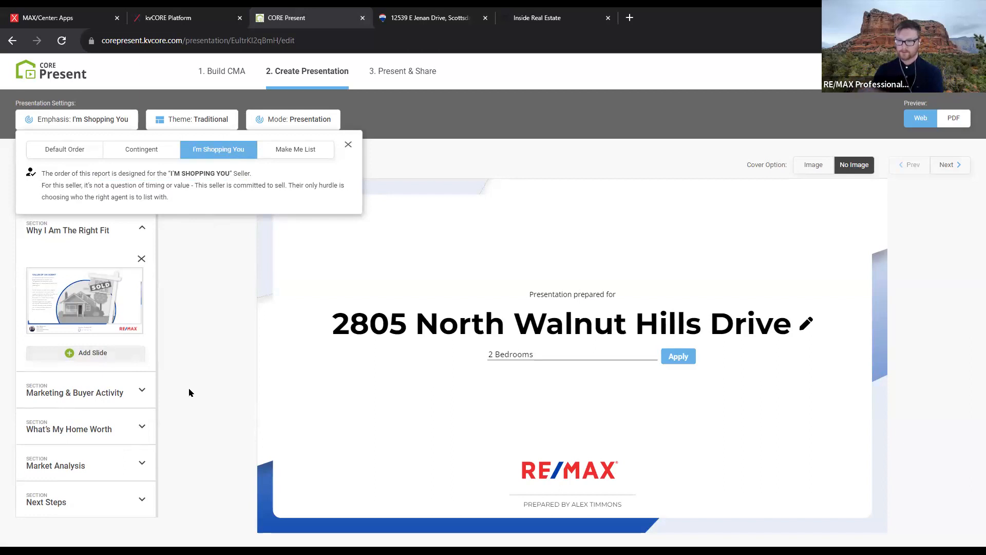
pyautogui.click(282, 150)
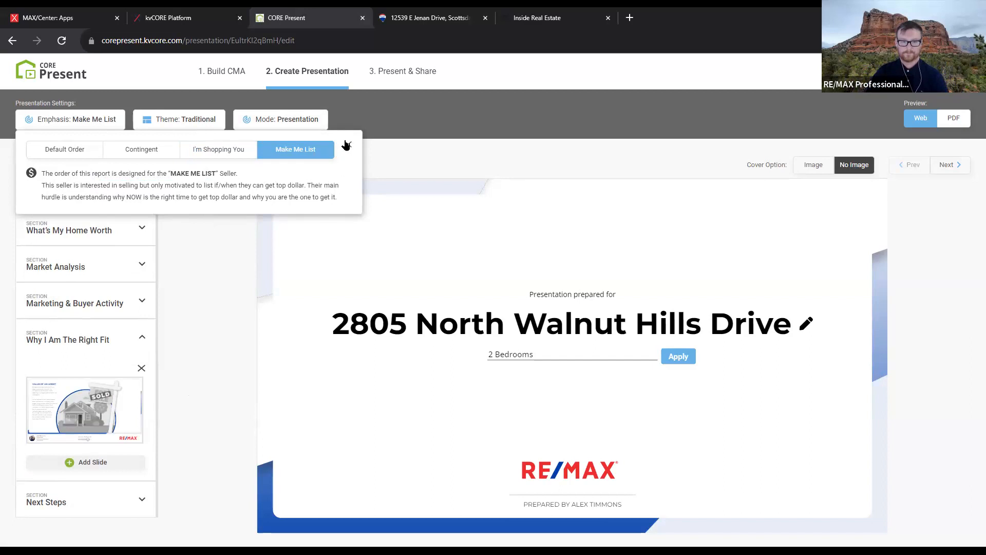
pyautogui.click(71, 152)
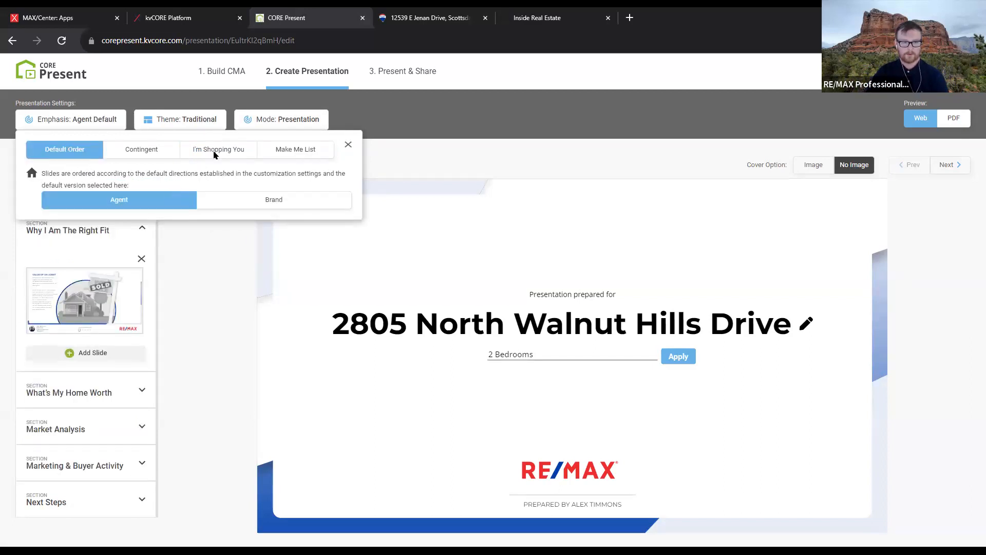
pyautogui.click(348, 145)
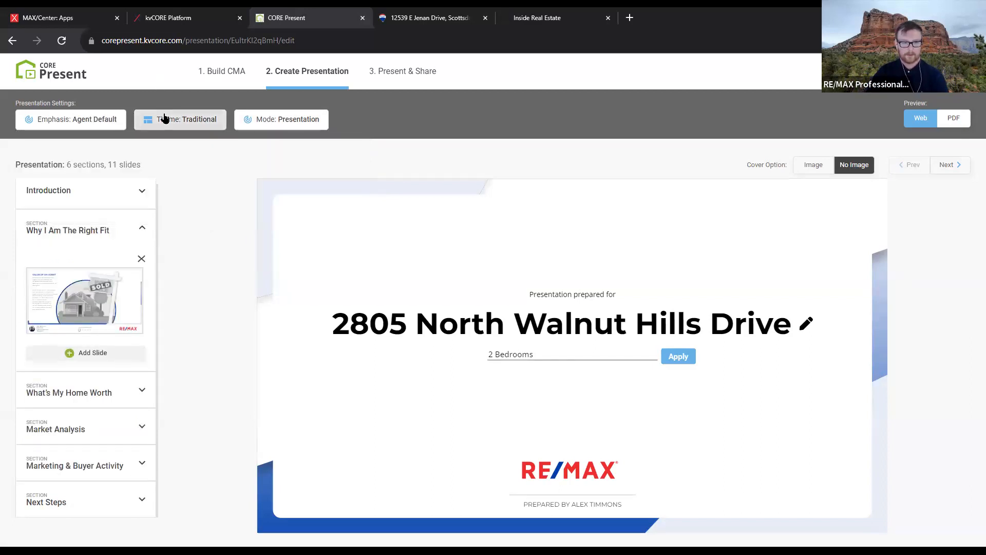
# Preview the Modern and Luxury themes and look at the presentation mode options
pyautogui.click(165, 119)
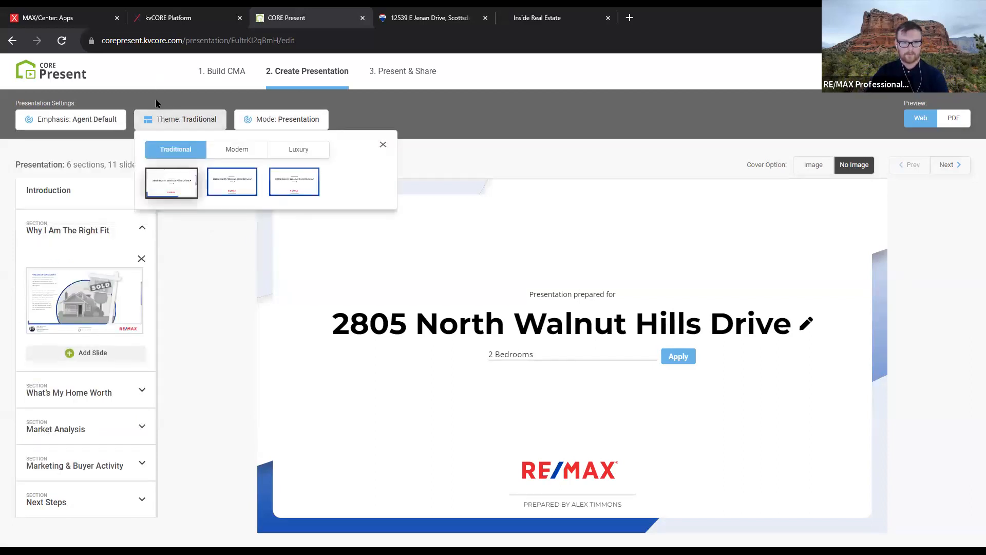
pyautogui.click(238, 152)
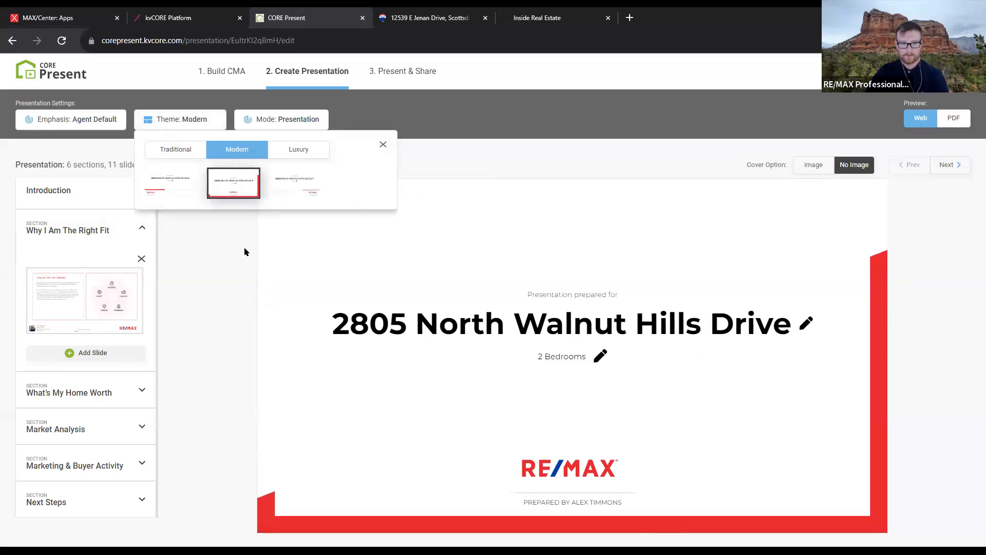
pyautogui.click(288, 180)
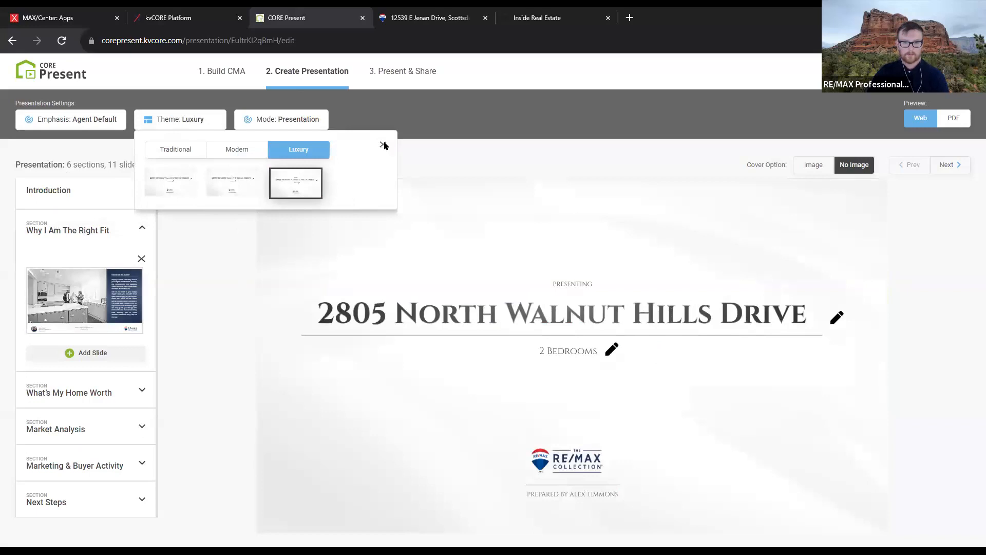
pyautogui.click(287, 118)
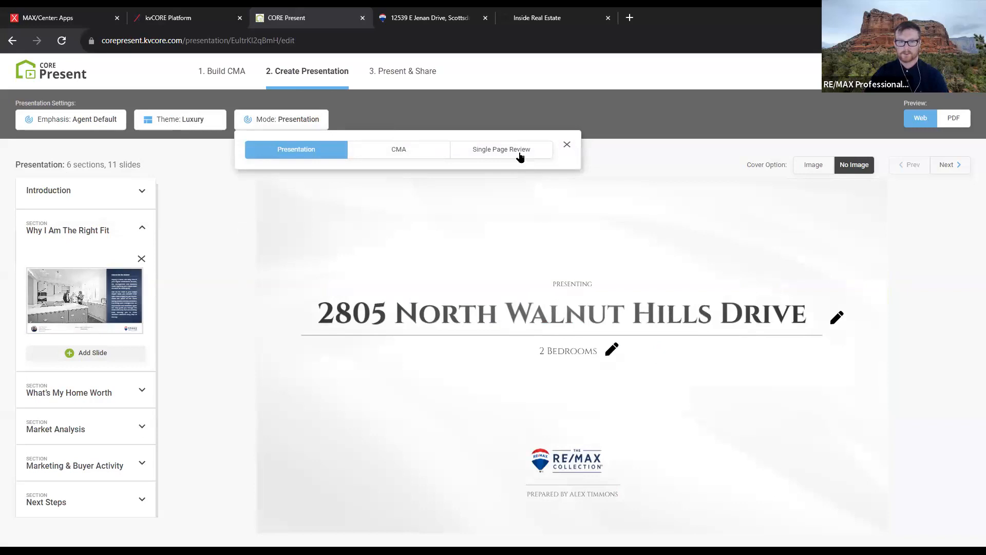
# Apply the Modern theme with its second, red-framed cover layout
pyautogui.click(209, 126)
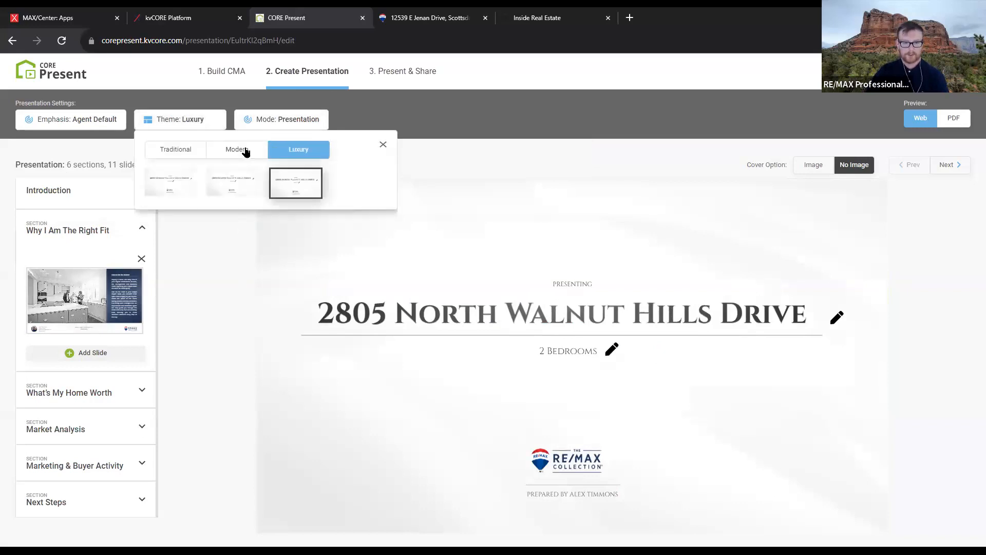
pyautogui.click(246, 152)
pyautogui.click(195, 187)
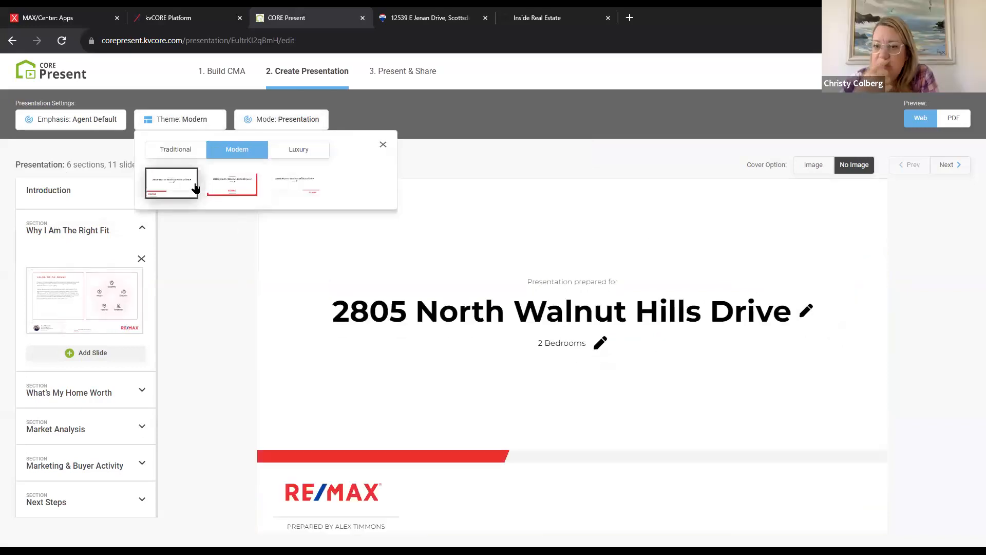
pyautogui.click(246, 185)
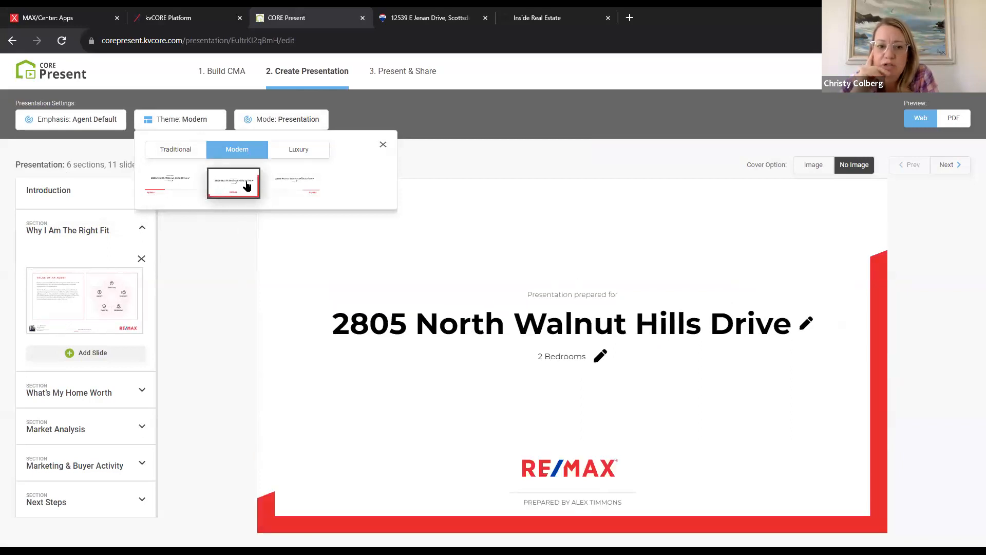
pyautogui.click(382, 146)
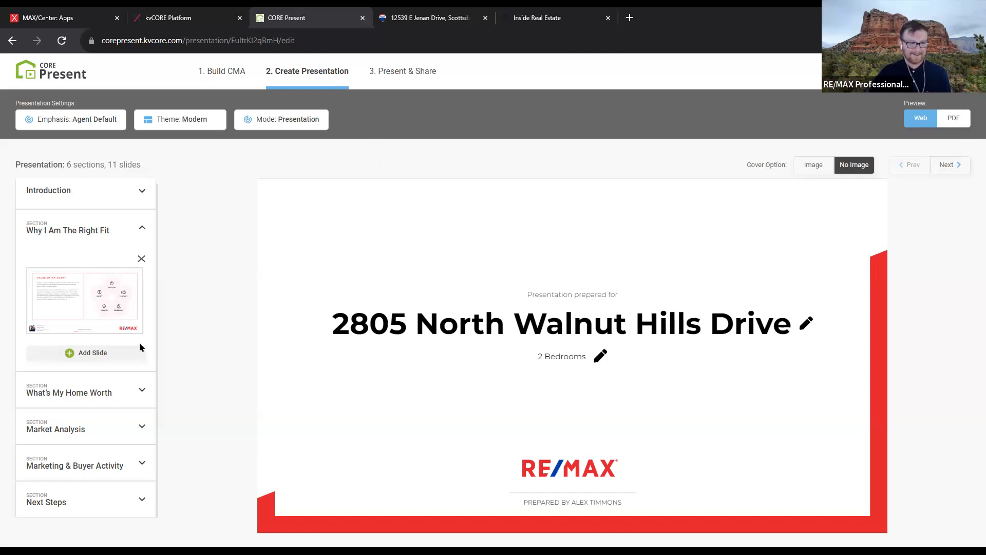
# Preview the Next Steps Thank You slide, testing its Get Started button and email link
pyautogui.click(144, 429)
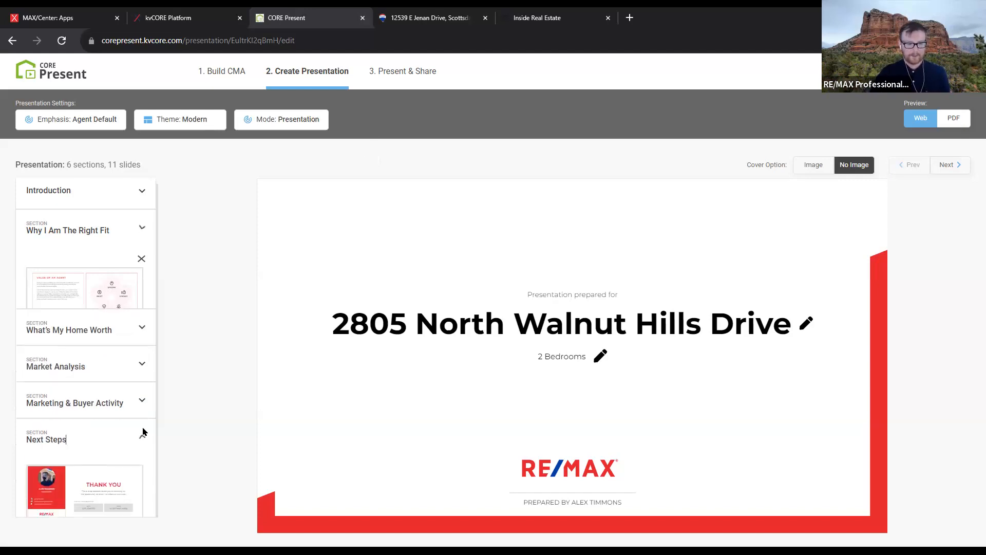
pyautogui.click(111, 430)
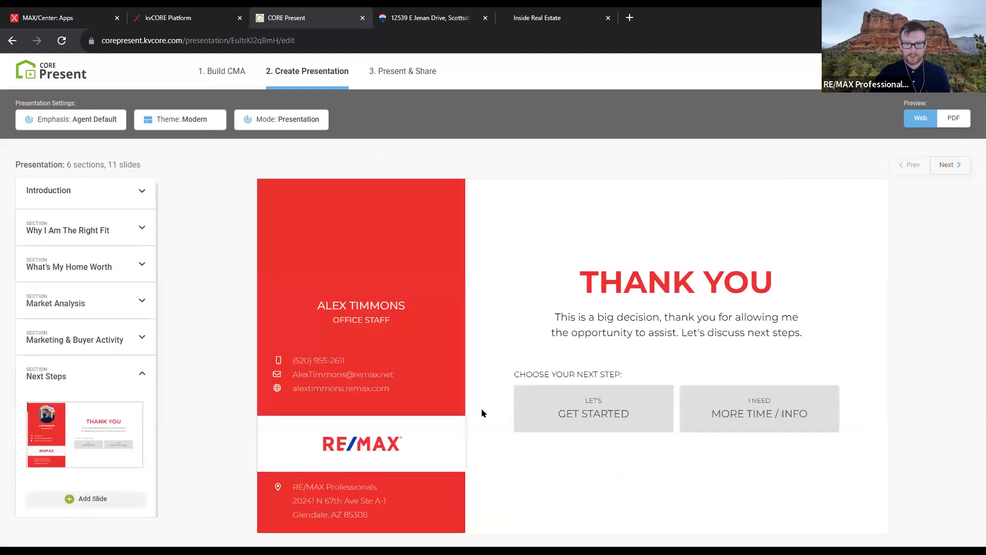
pyautogui.click(589, 403)
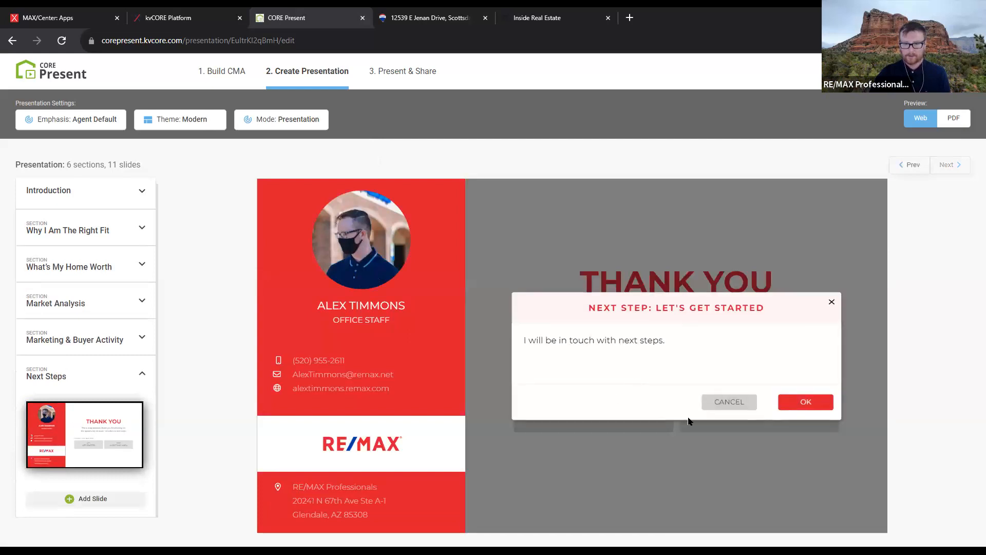
pyautogui.click(832, 303)
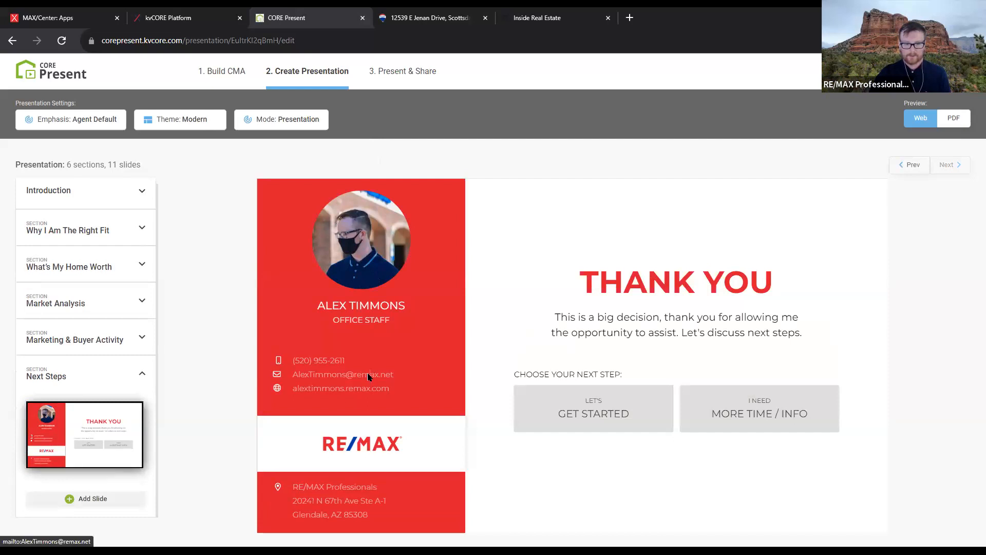
pyautogui.click(368, 377)
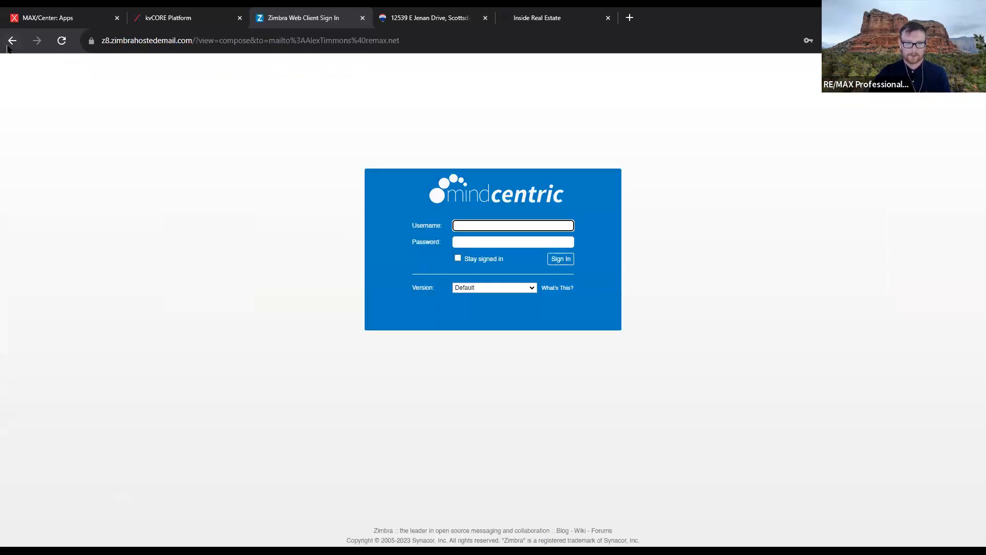
pyautogui.click(12, 42)
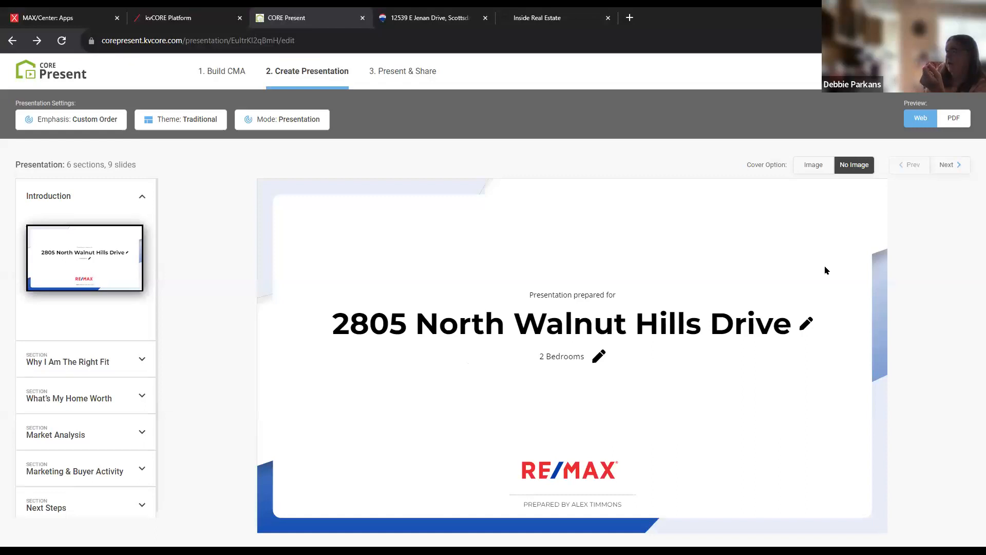
# Switch the preview to PDF and scroll through the current slide
pyautogui.click(964, 119)
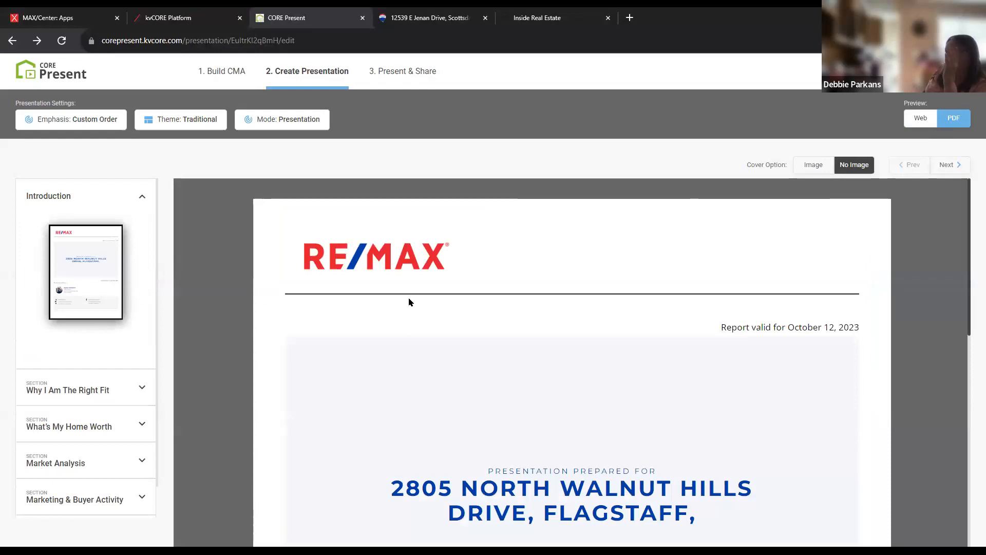
pyautogui.scroll(-1, 409, 302)
pyautogui.scroll(-9, 409, 301)
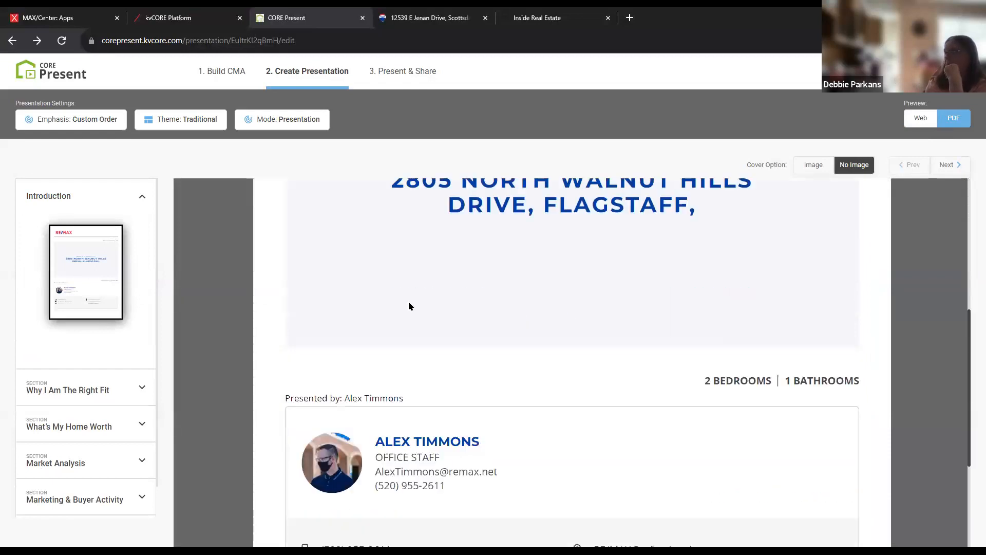
pyautogui.scroll(10, 410, 324)
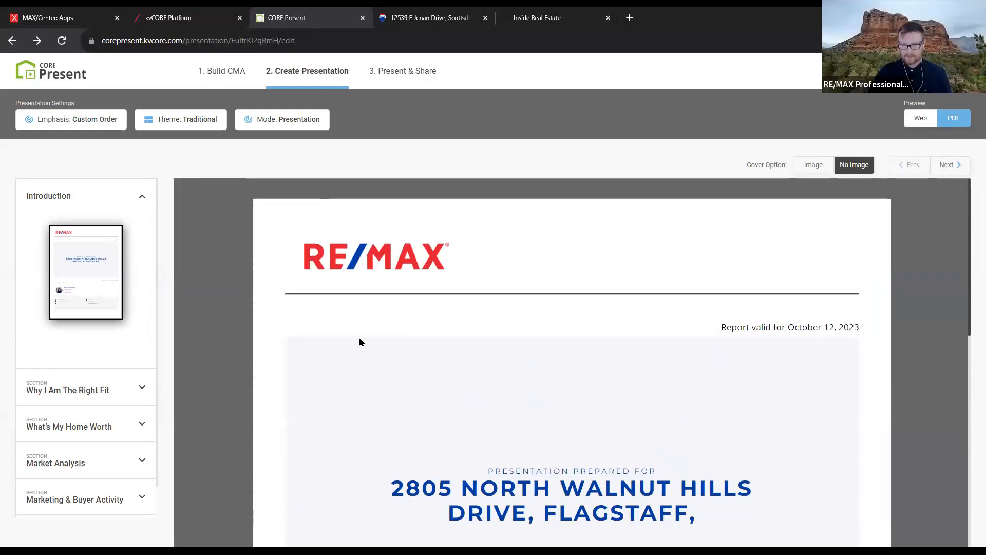
# Preview the Why I Am The Right Fit slides, including Value of an Agent, in Web and PDF
pyautogui.click(126, 396)
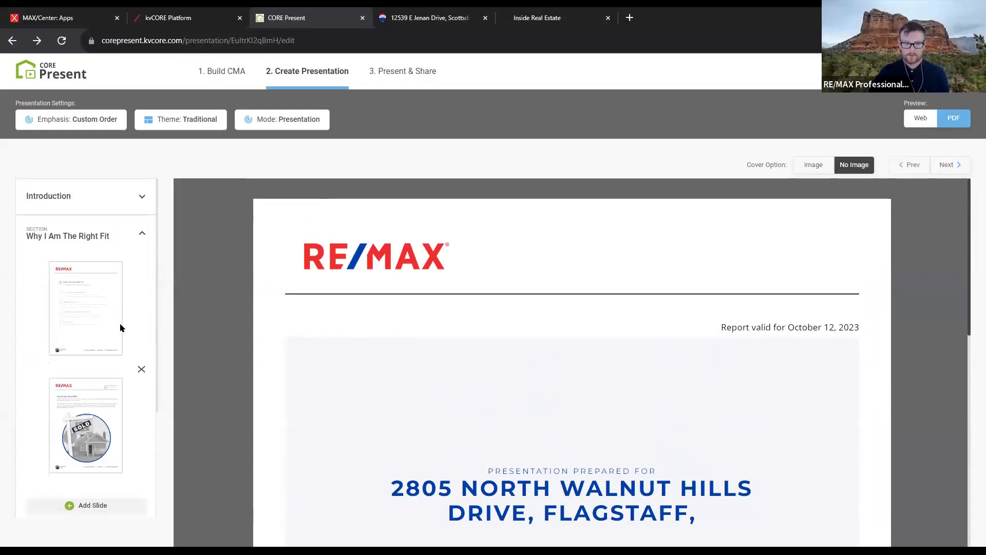
pyautogui.click(90, 310)
pyautogui.scroll(-5, 594, 383)
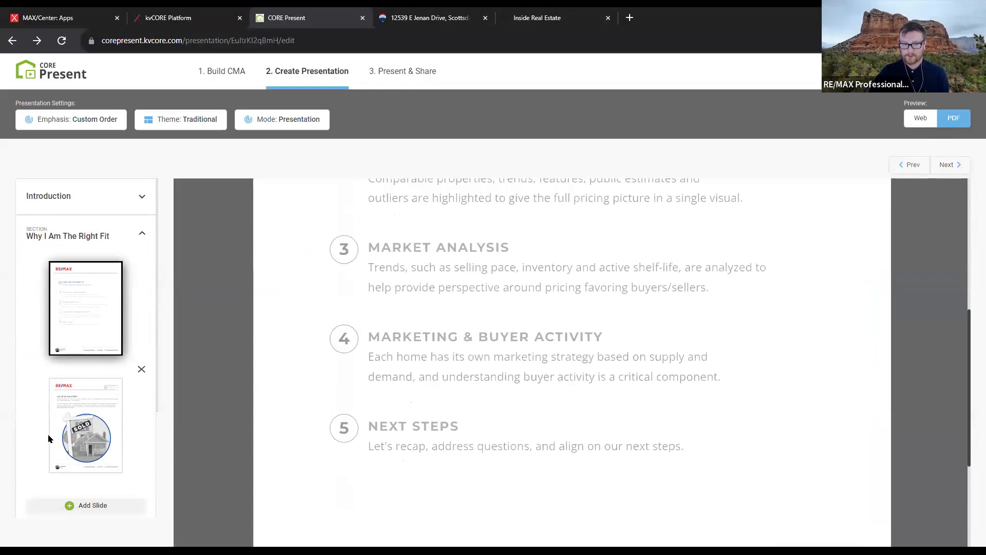
pyautogui.click(67, 428)
pyautogui.scroll(-8, 591, 371)
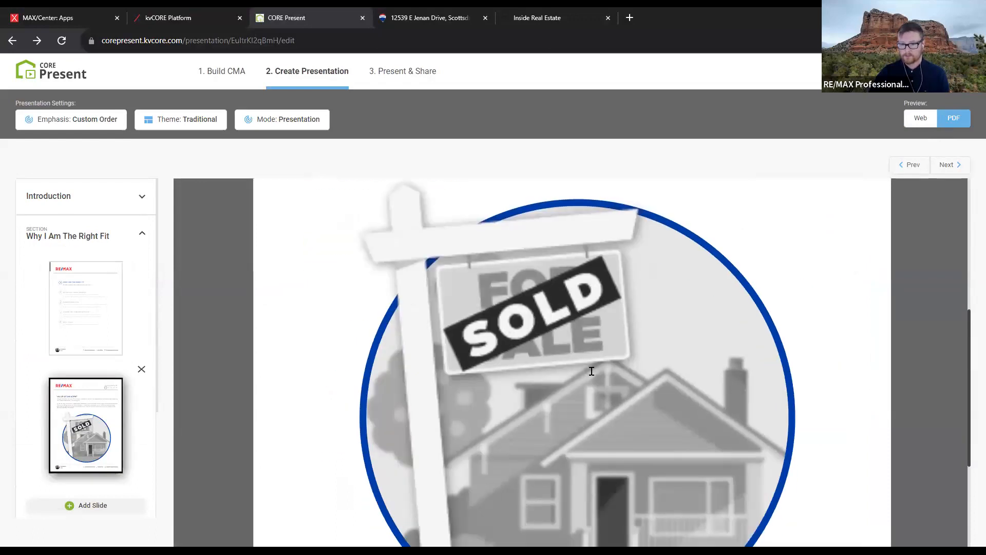
pyautogui.click(913, 121)
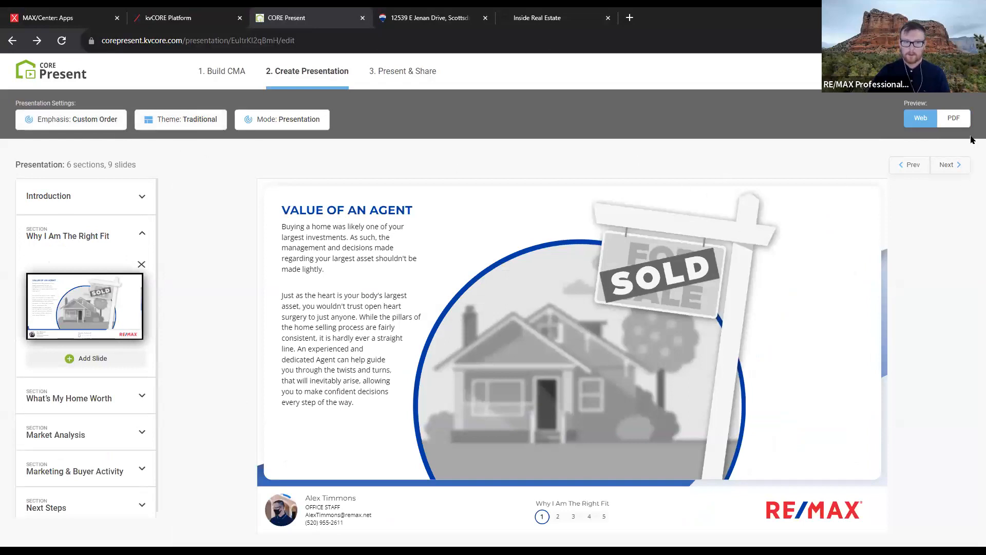
pyautogui.click(948, 122)
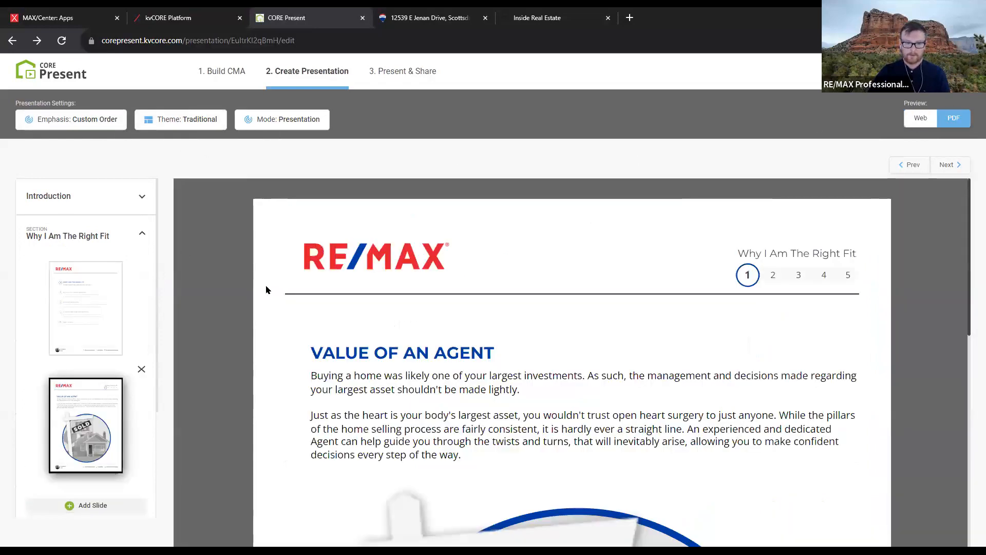
# Expand What's My Home Worth and preview its criteria map and price chart slides
pyautogui.scroll(-5, 267, 293)
pyautogui.scroll(-3, 103, 452)
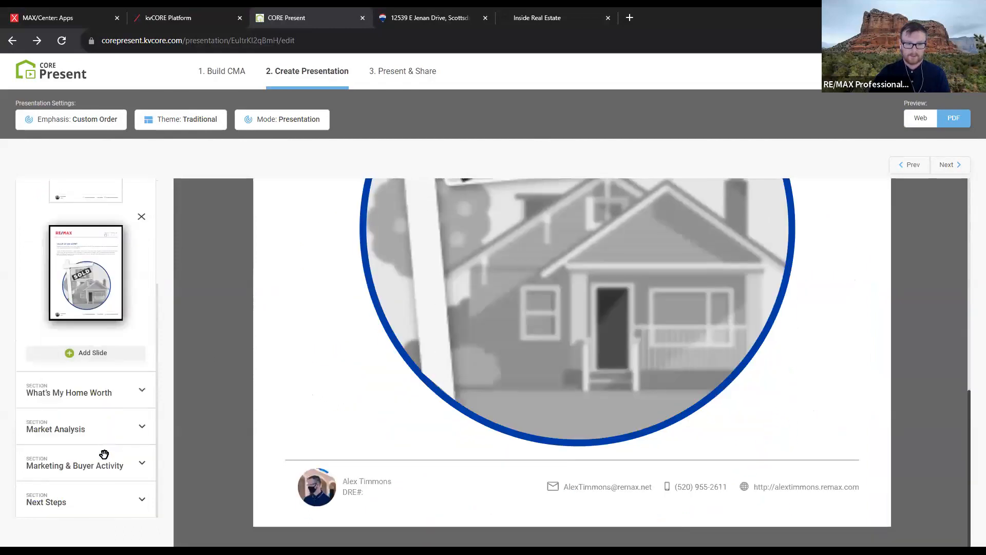
pyautogui.click(97, 396)
pyautogui.click(96, 397)
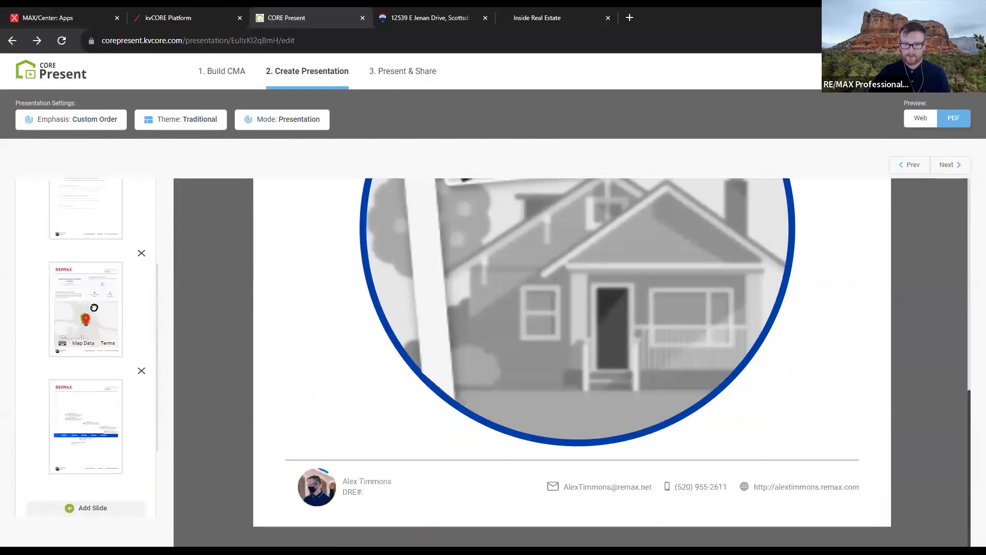
pyautogui.scroll(-2, 849, 440)
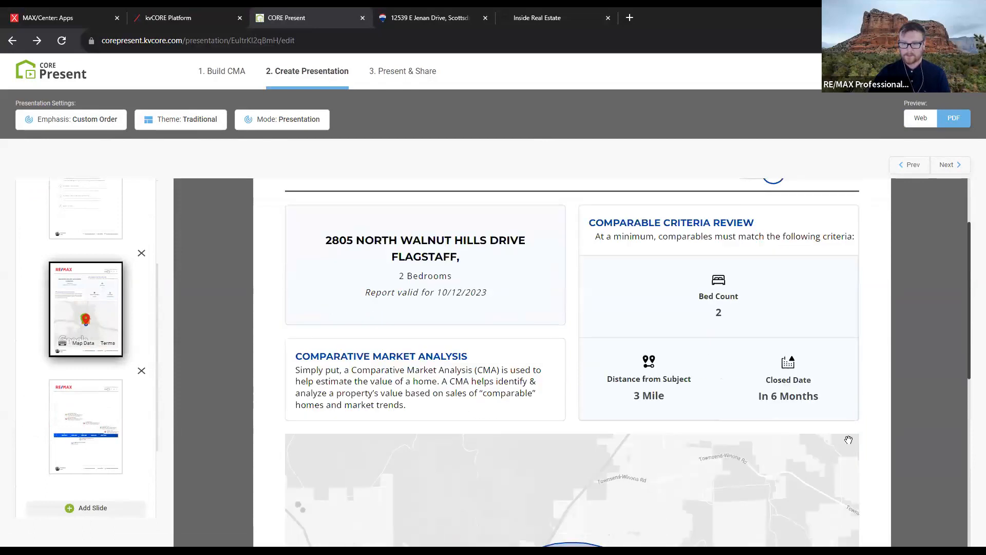
pyautogui.scroll(-3, 859, 406)
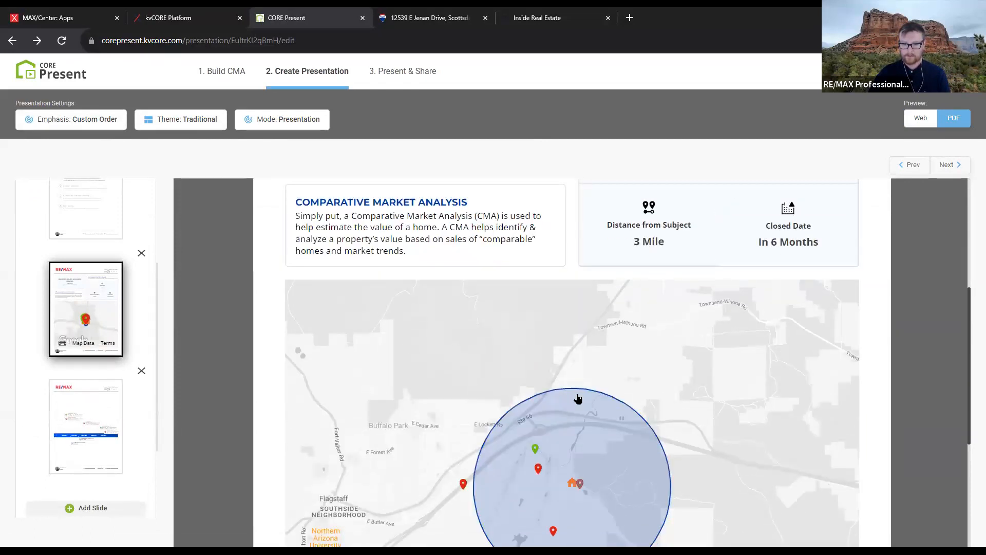
pyautogui.scroll(5, 578, 399)
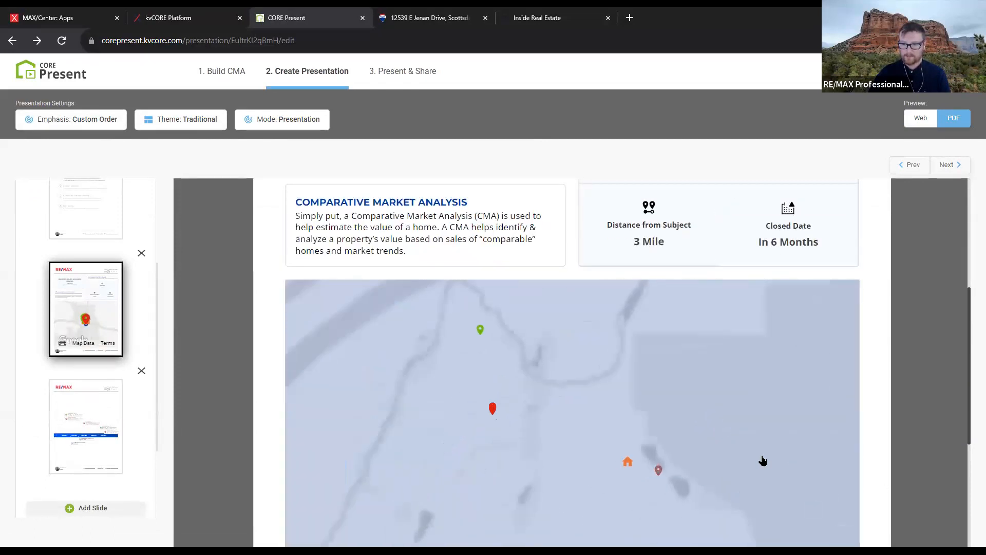
pyautogui.scroll(-3, 749, 460)
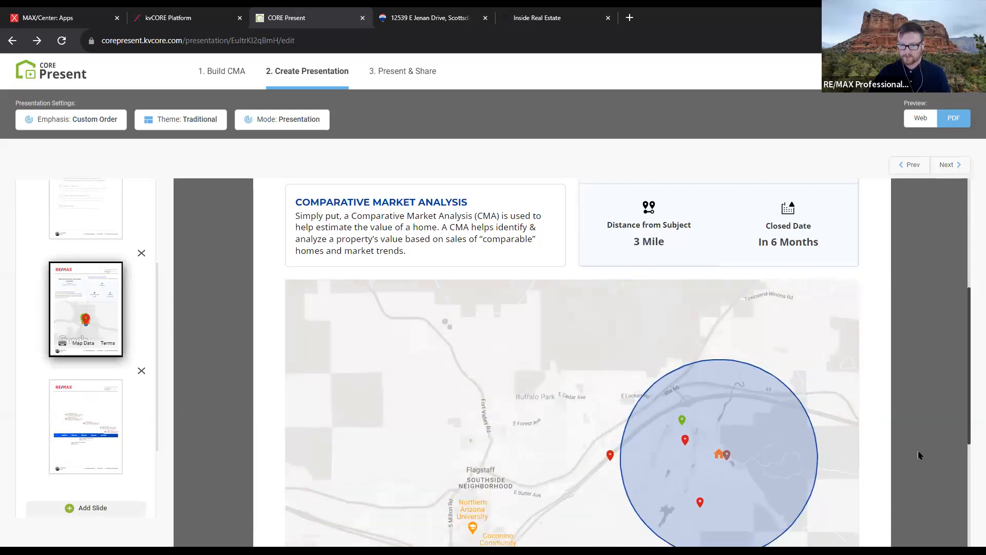
pyautogui.scroll(-2, 917, 451)
pyautogui.click(98, 428)
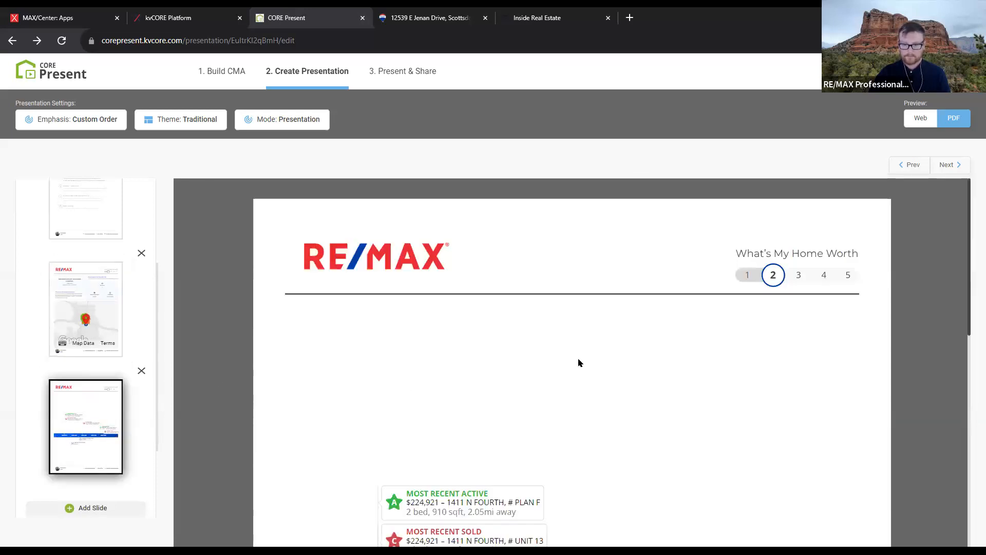
pyautogui.scroll(-9, 646, 343)
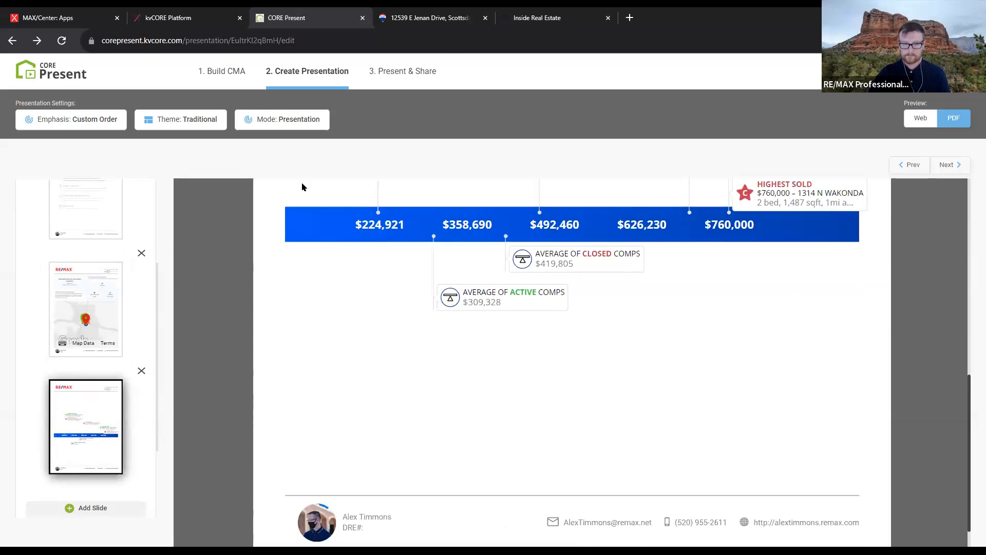
# Apply the Modern theme, preview in Web, and open the Marketing & Buyer Activity slide picker
pyautogui.click(161, 129)
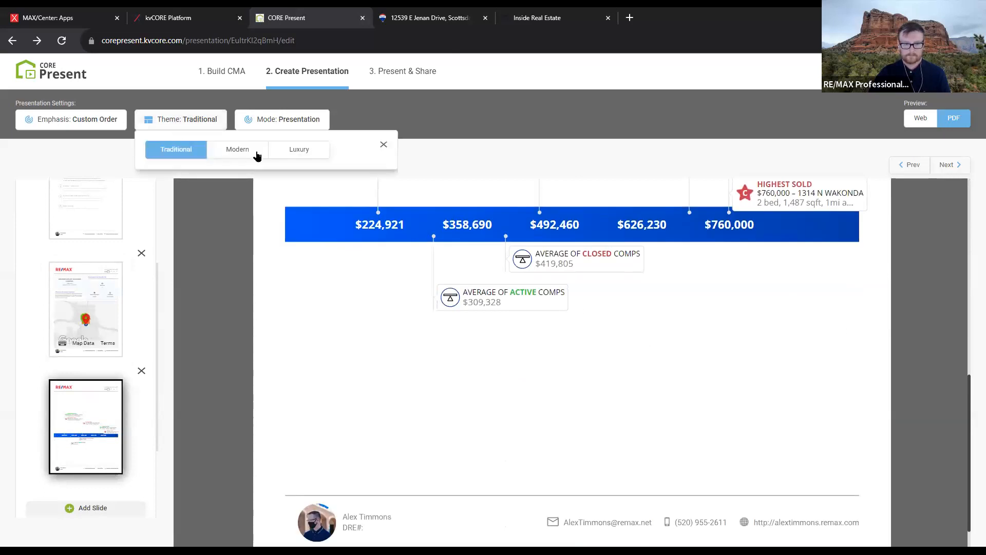
pyautogui.click(257, 155)
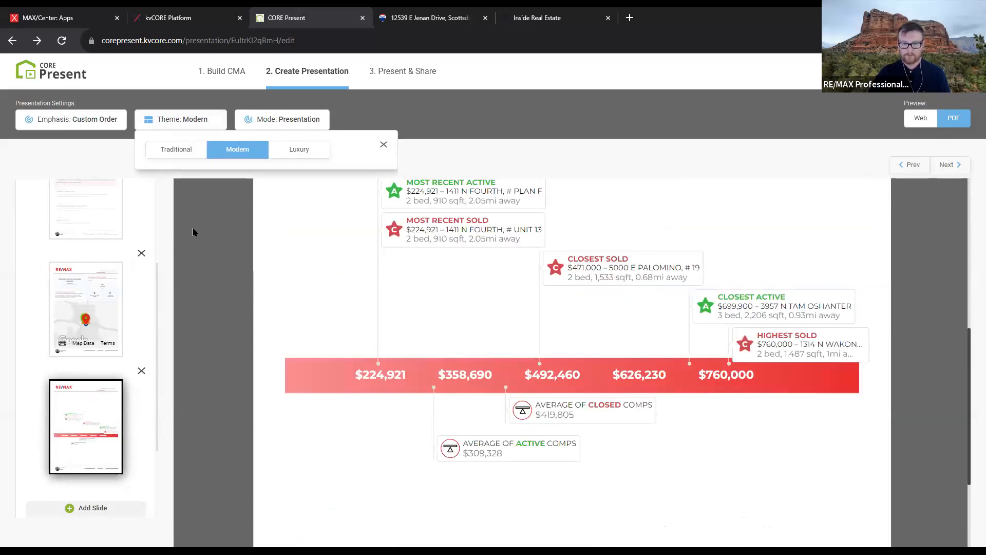
pyautogui.click(914, 118)
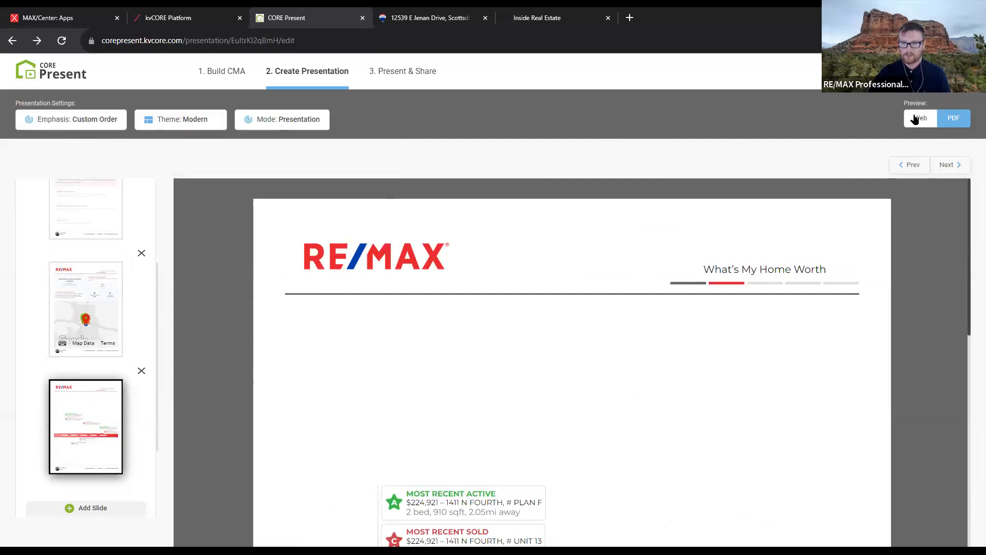
pyautogui.click(914, 118)
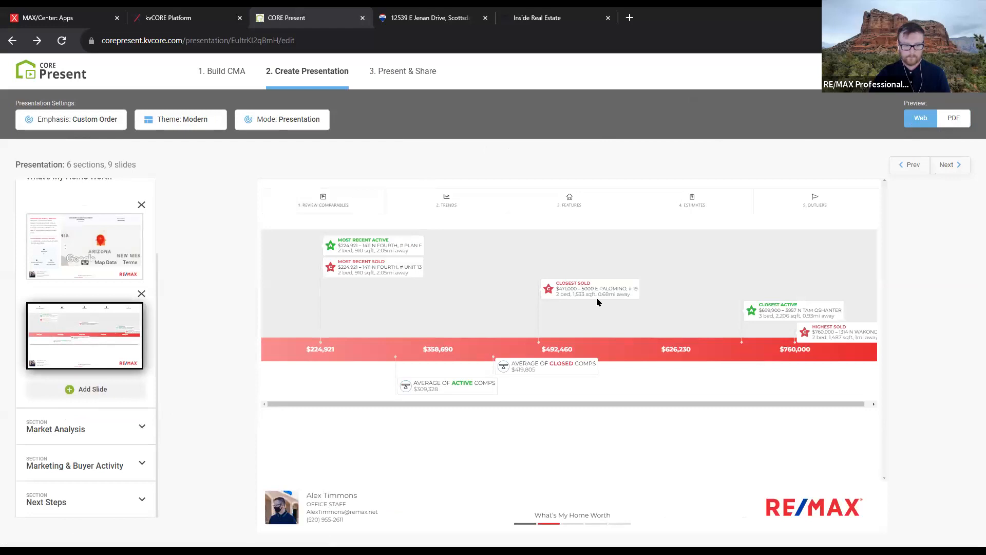
pyautogui.click(77, 464)
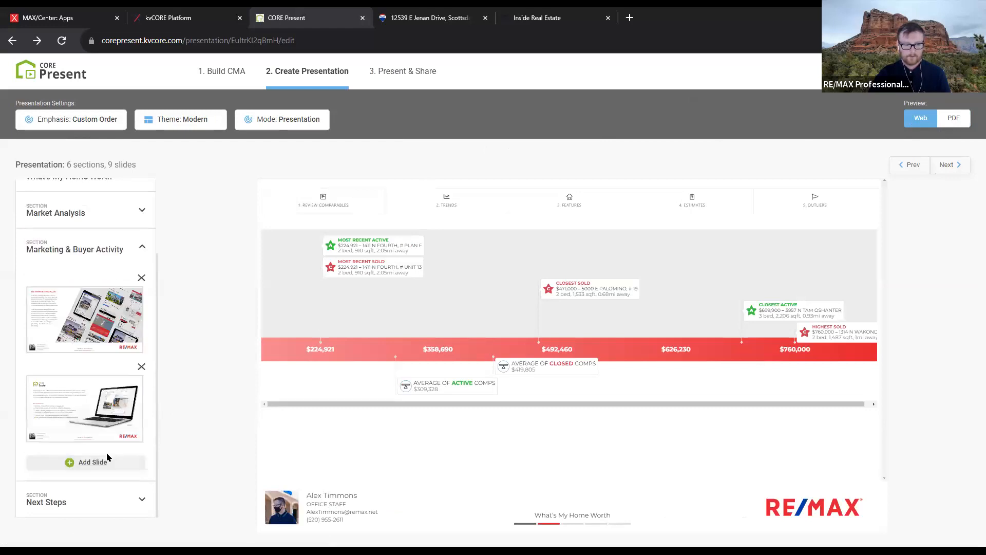
pyautogui.click(96, 462)
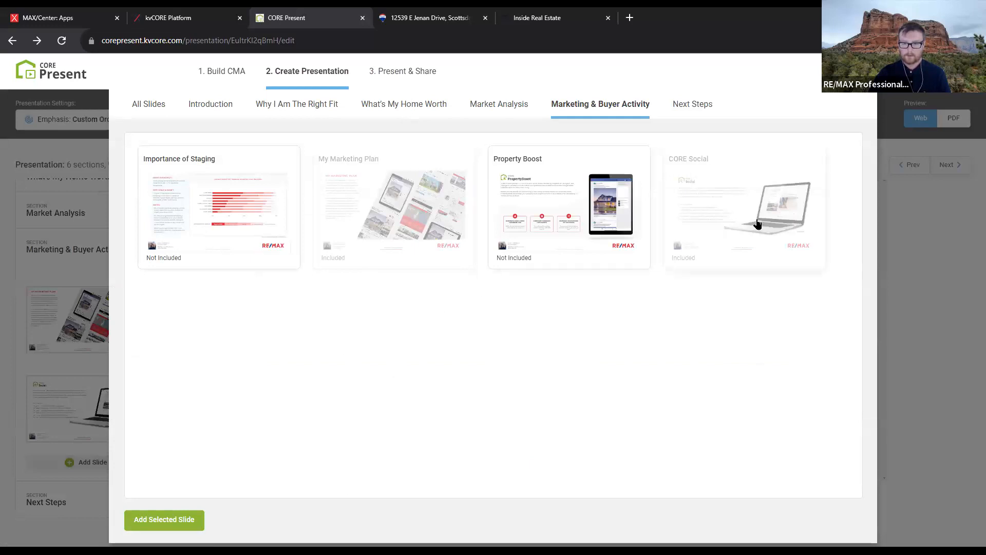
# Mark CORE Social and My Marketing Plan as Not Included and apply the slide selection
pyautogui.click(758, 224)
pyautogui.click(370, 217)
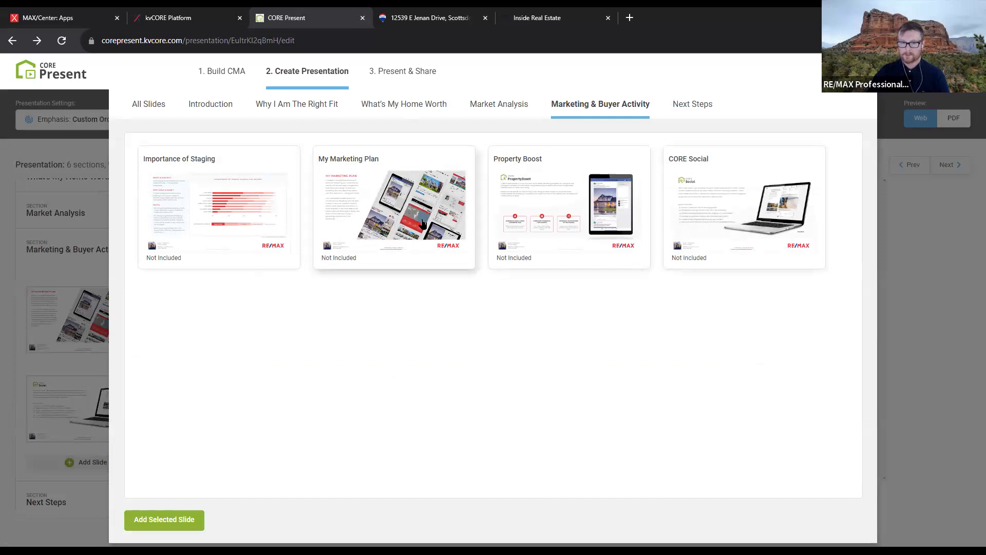
pyautogui.click(288, 107)
pyautogui.scroll(-3, 617, 291)
pyautogui.scroll(-10, 617, 308)
pyautogui.click(202, 521)
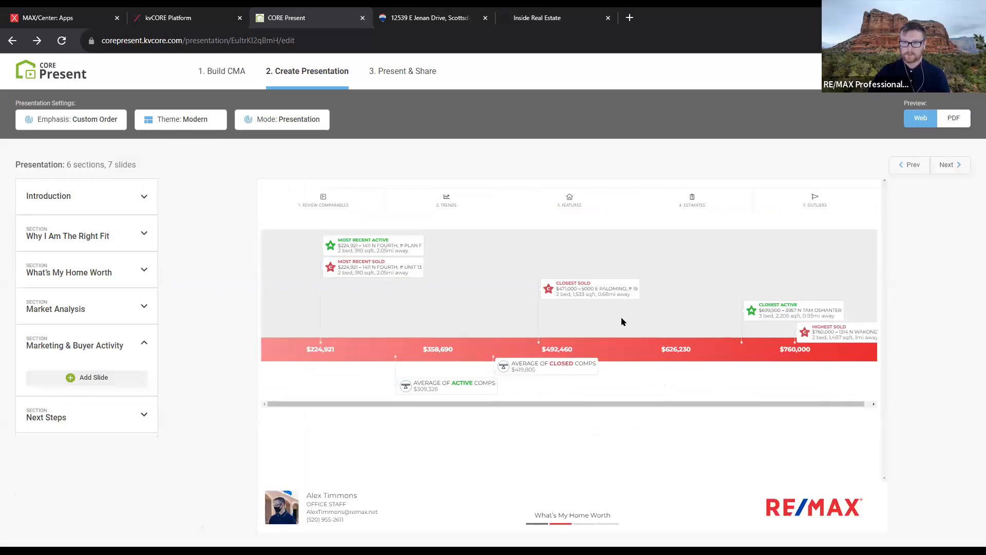
pyautogui.hotkey('alt', 'Right')
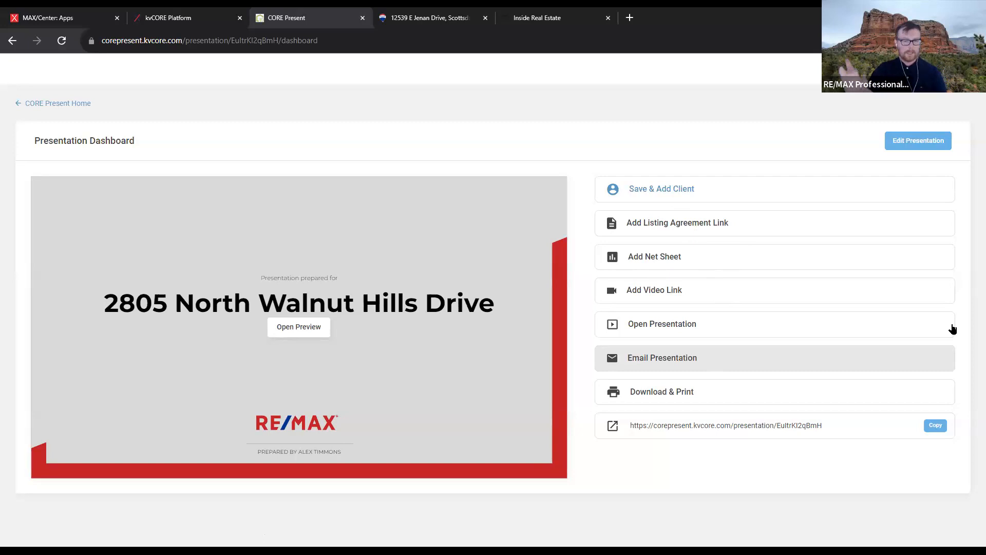
# Search for a client by name in Save & Add Client, then dismiss the dialog
pyautogui.click(692, 191)
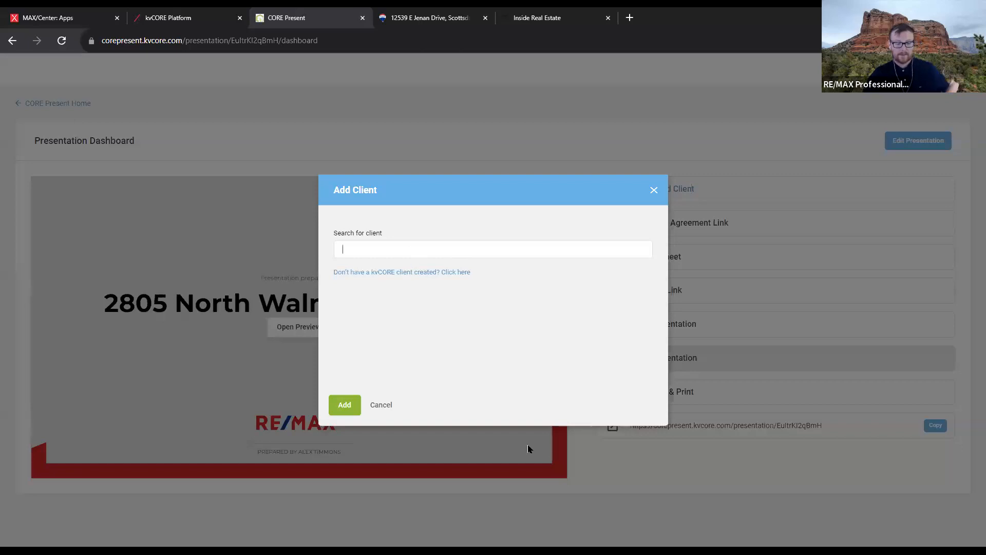
pyautogui.write('alex')
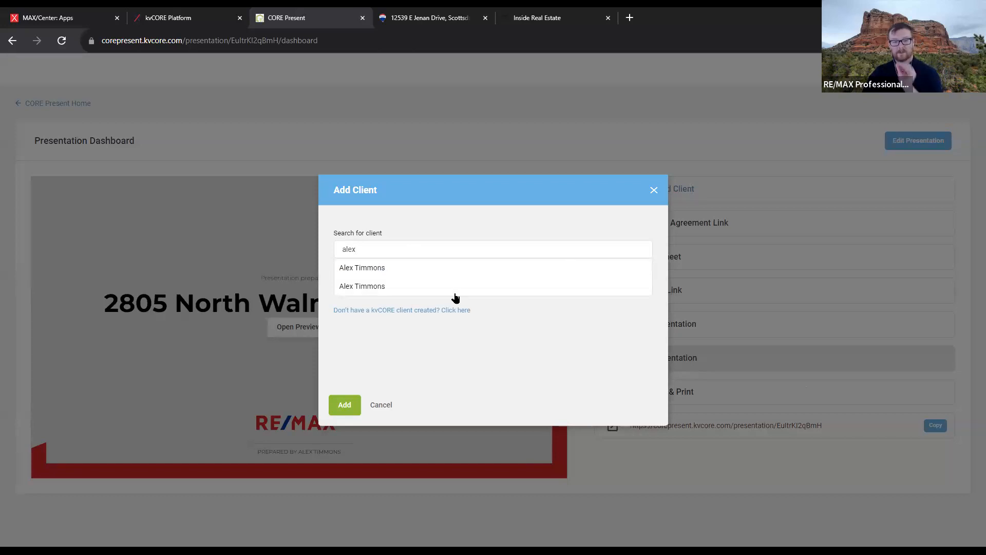
pyautogui.click(654, 190)
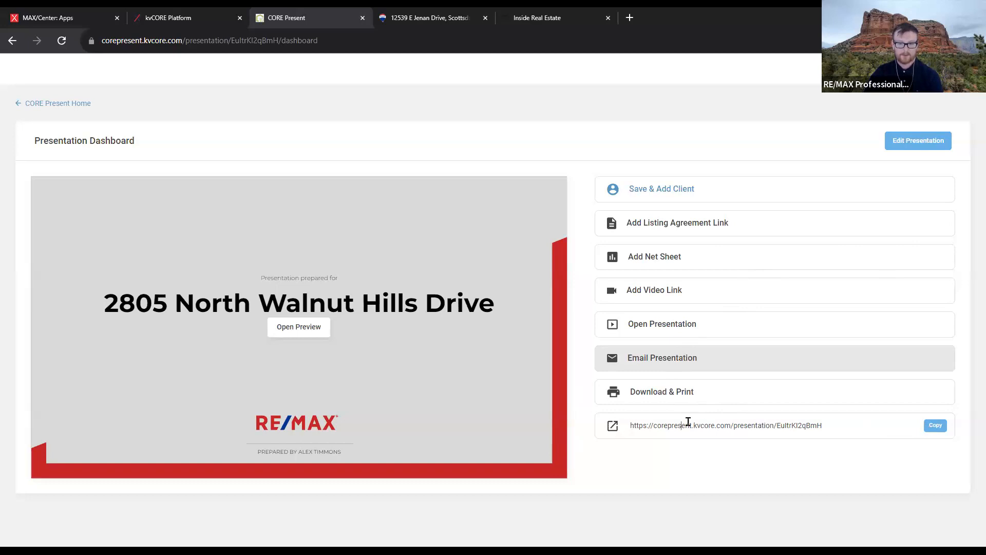
# Copy the shareable presentation link and load it in a new incognito tab
pyautogui.click(944, 424)
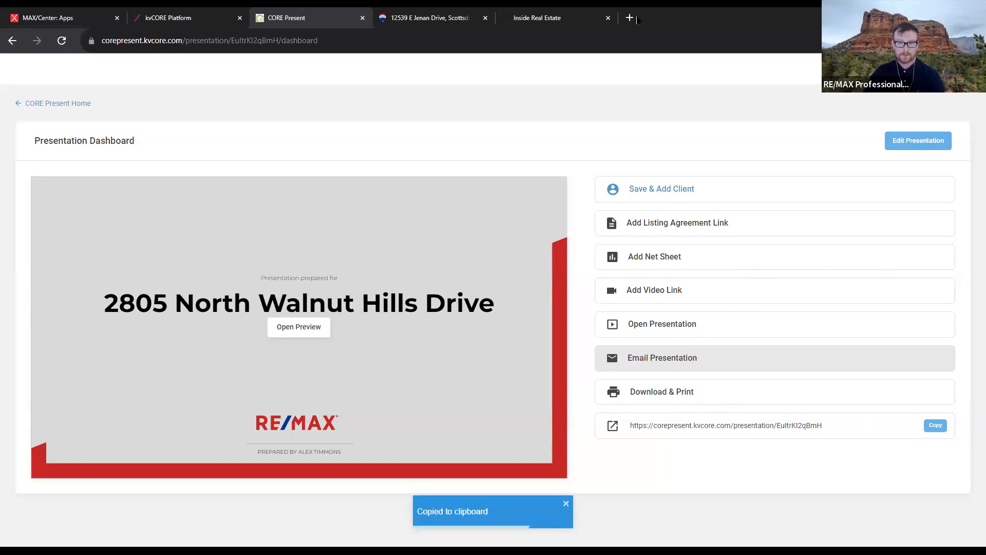
pyautogui.click(630, 18)
pyautogui.hotkey('ctrl', 'v')
pyautogui.press('Return')
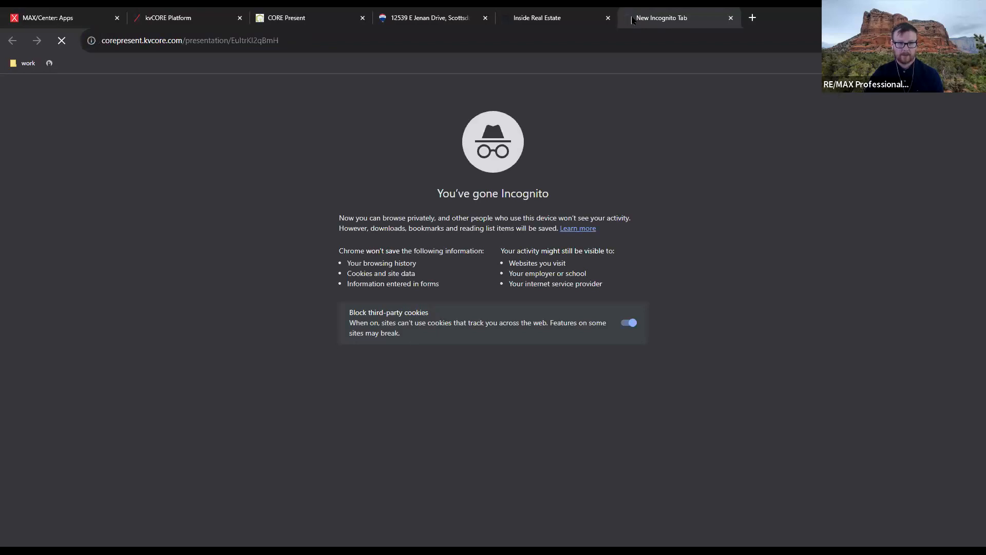
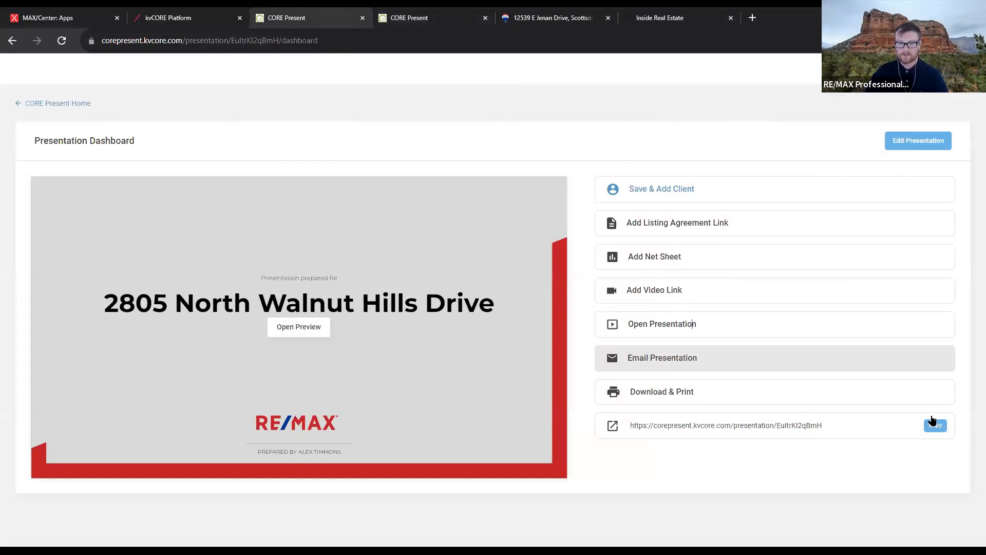
pyautogui.click(440, 23)
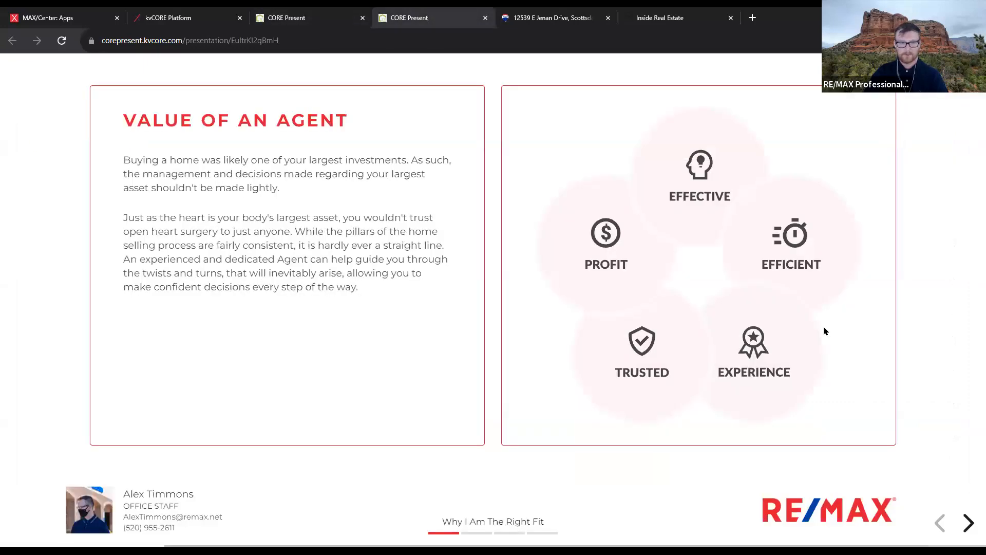
# Advance past the price-range chart and Market Assessment slides to Thank You, then close the presentation
pyautogui.click(968, 522)
pyautogui.click(968, 522)
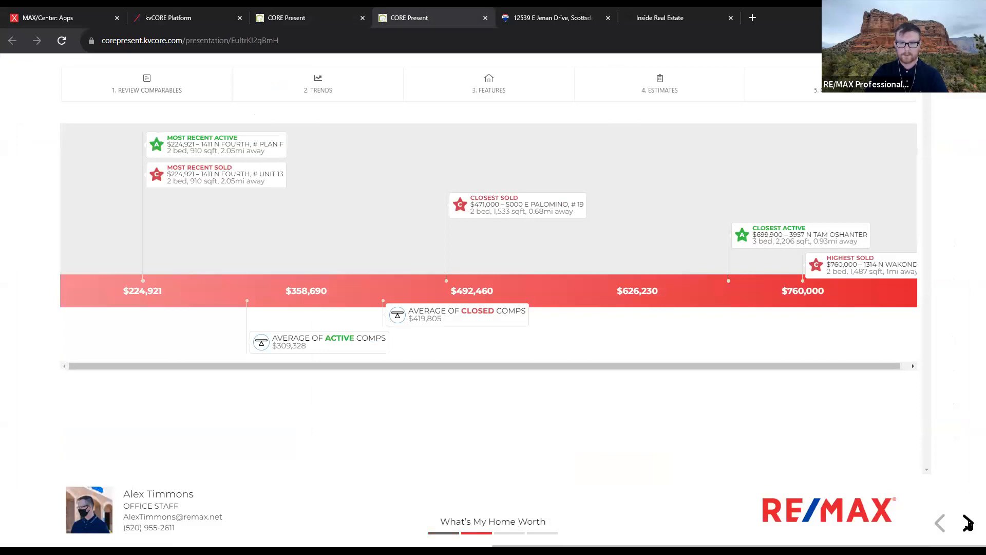
pyautogui.click(968, 522)
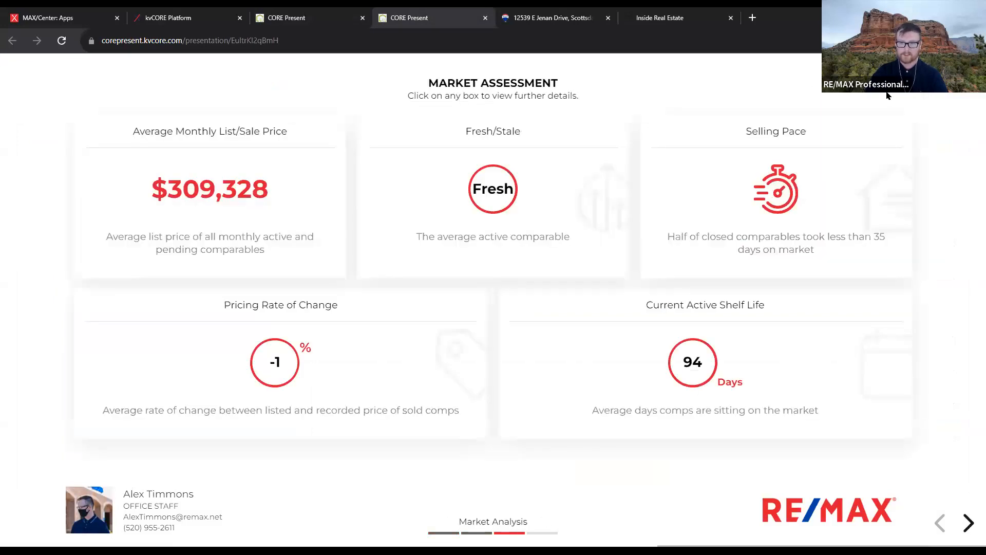
pyautogui.click(969, 530)
pyautogui.click(969, 530)
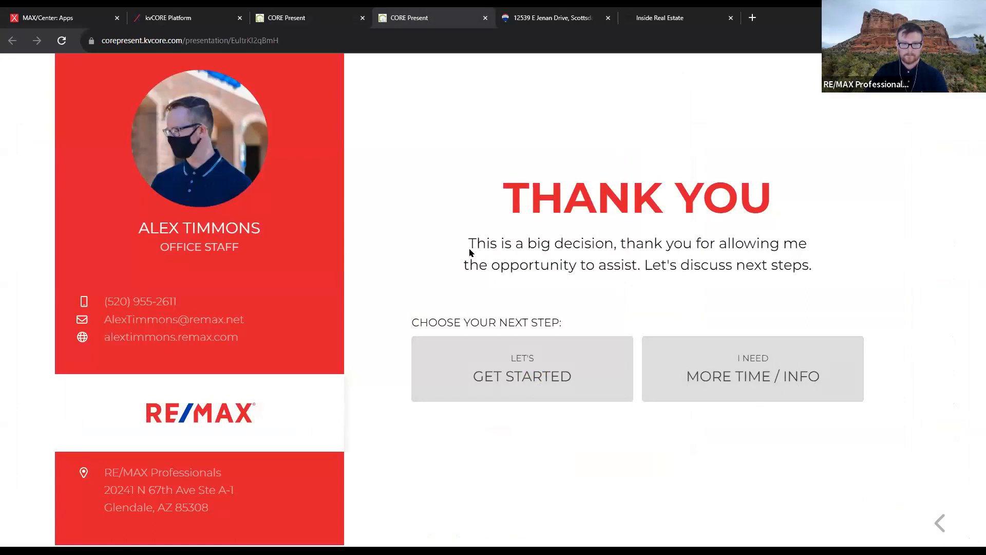
pyautogui.click(486, 18)
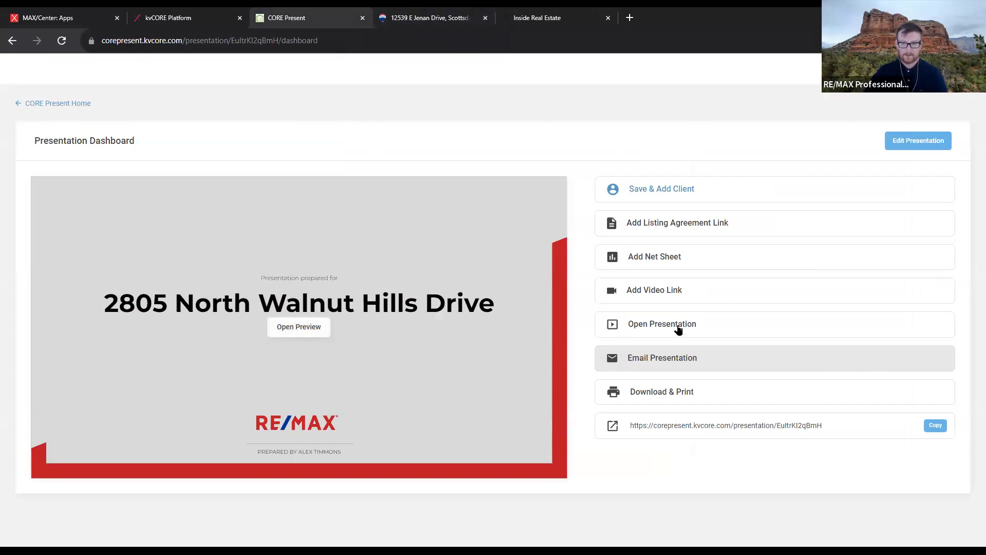
# Skip the video link, then search the contact by name and attach the first match as client
pyautogui.click(689, 289)
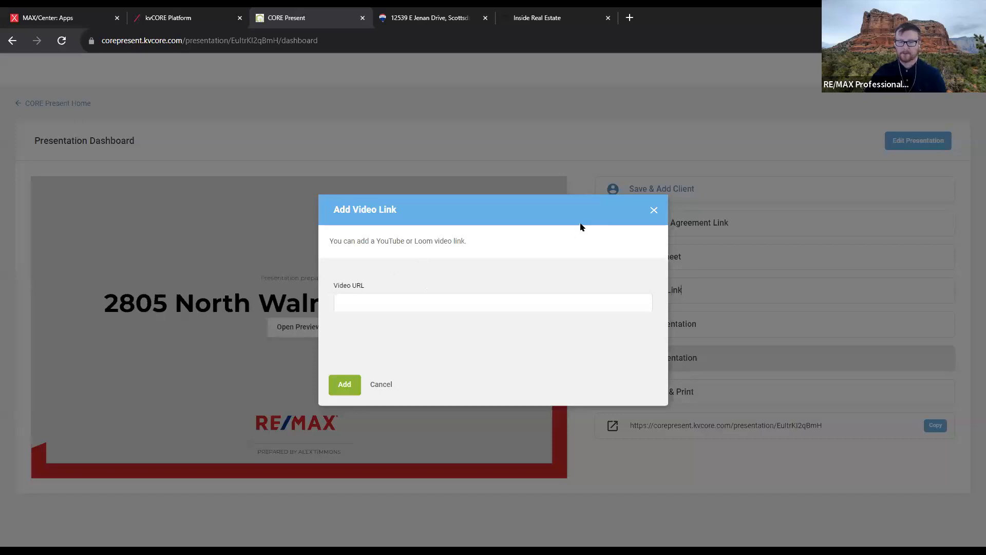
pyautogui.click(654, 211)
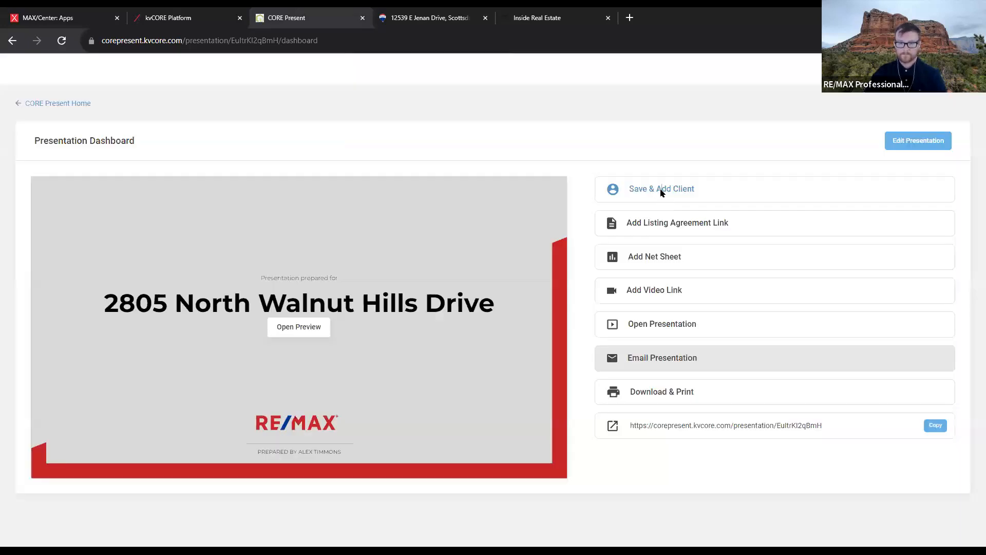
pyautogui.click(660, 191)
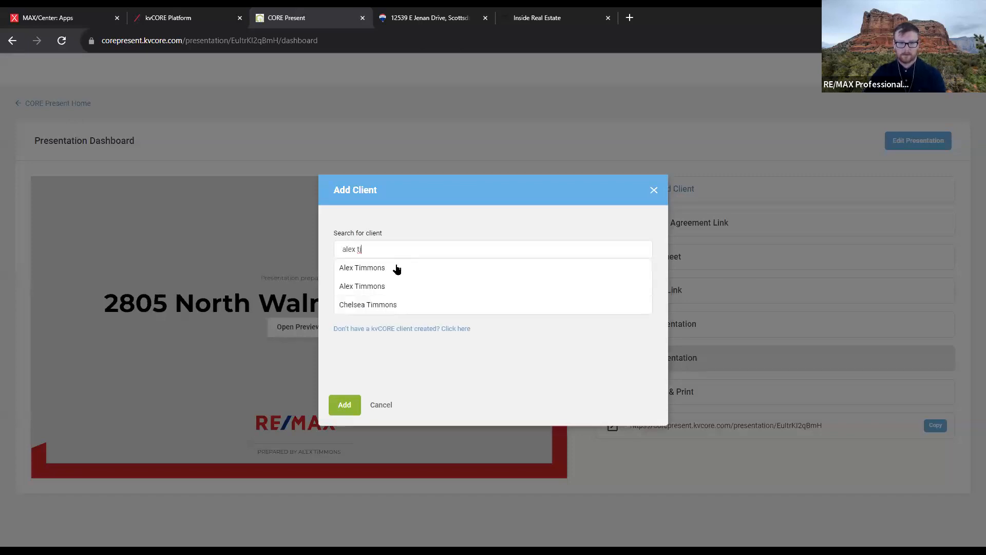
pyautogui.click(398, 268)
pyautogui.click(345, 405)
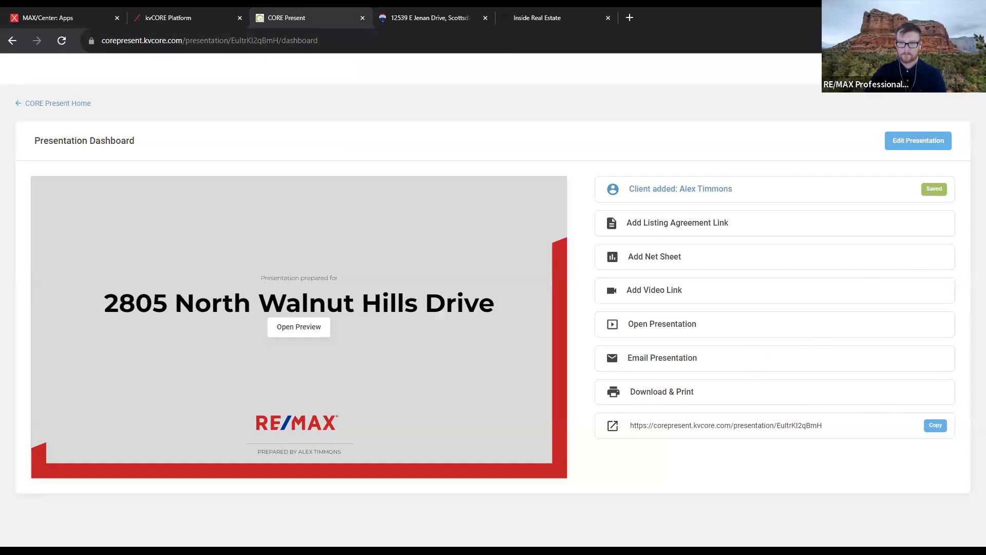
# Close the presentation dashboard and switch to kvCORE to view the attached client's contact record
pyautogui.click(363, 18)
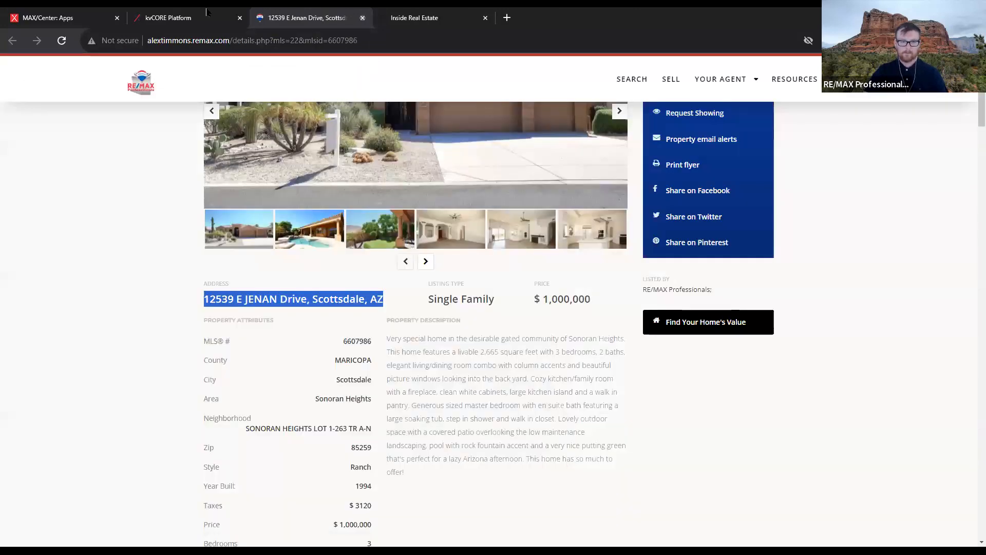
pyautogui.click(206, 16)
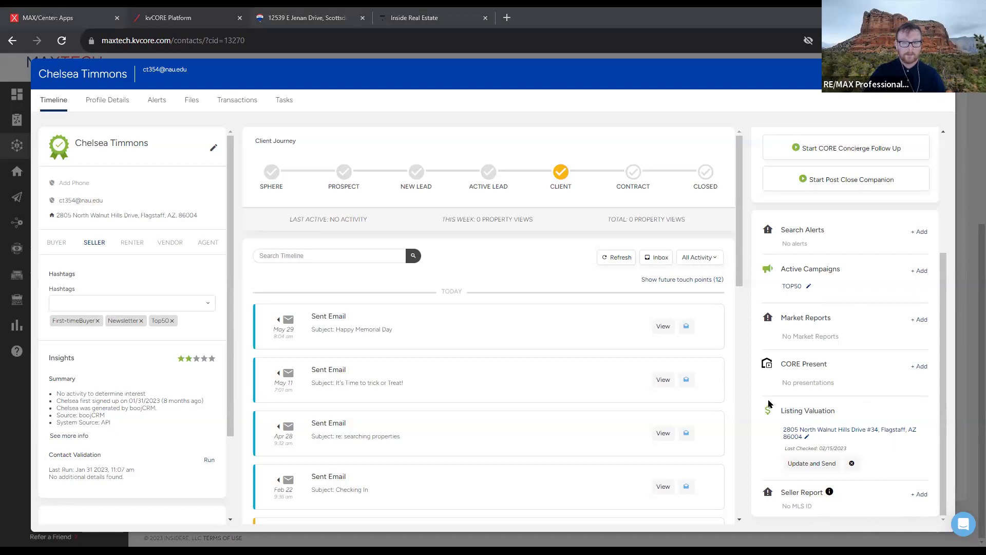
# Review the contact's listing valuation, close the record, and head to Marketing in the sidebar
pyautogui.moveTo(777, 409); pyautogui.dragTo(808, 469)
pyautogui.click(754, 414)
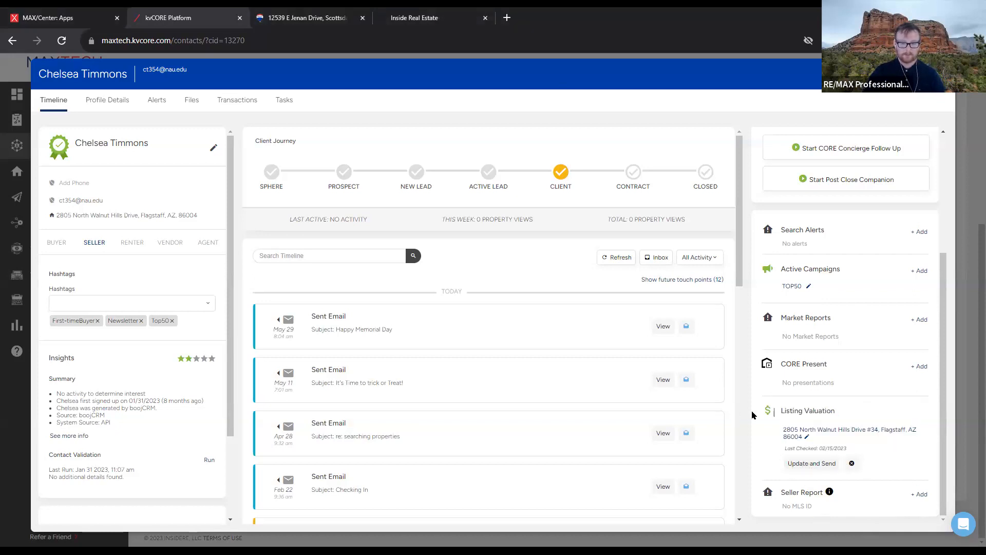
pyautogui.click(78, 56)
pyautogui.moveTo(83, 154)
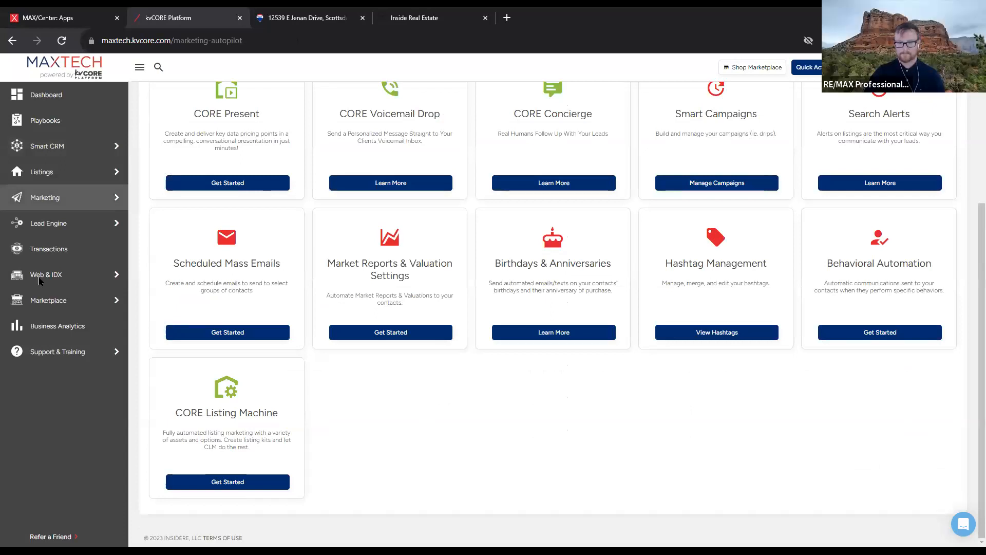
# Launch CORE Present in a new tab via CORE Listing Machine, then return to kvCORE's Marketing page
pyautogui.click(227, 482)
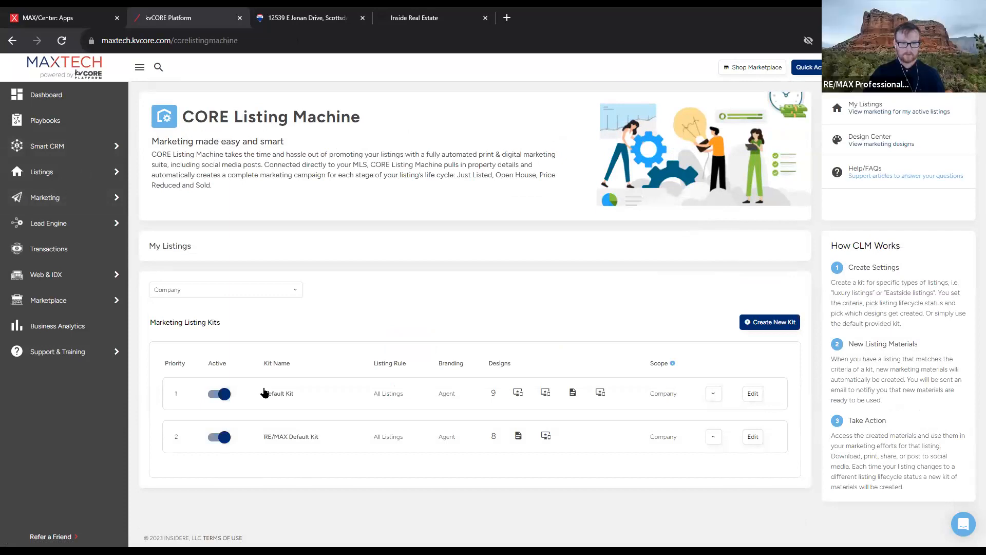
pyautogui.click(265, 393)
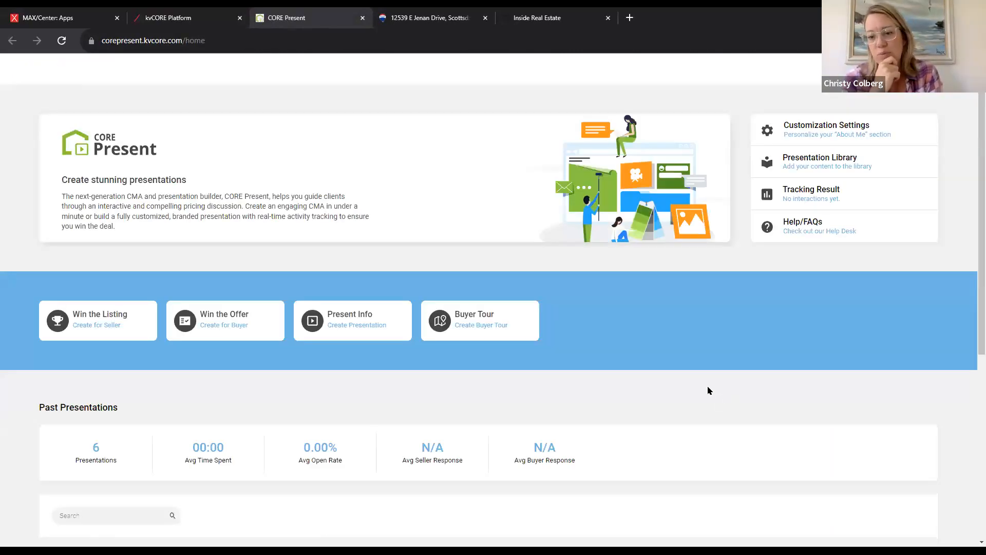
pyautogui.click(160, 12)
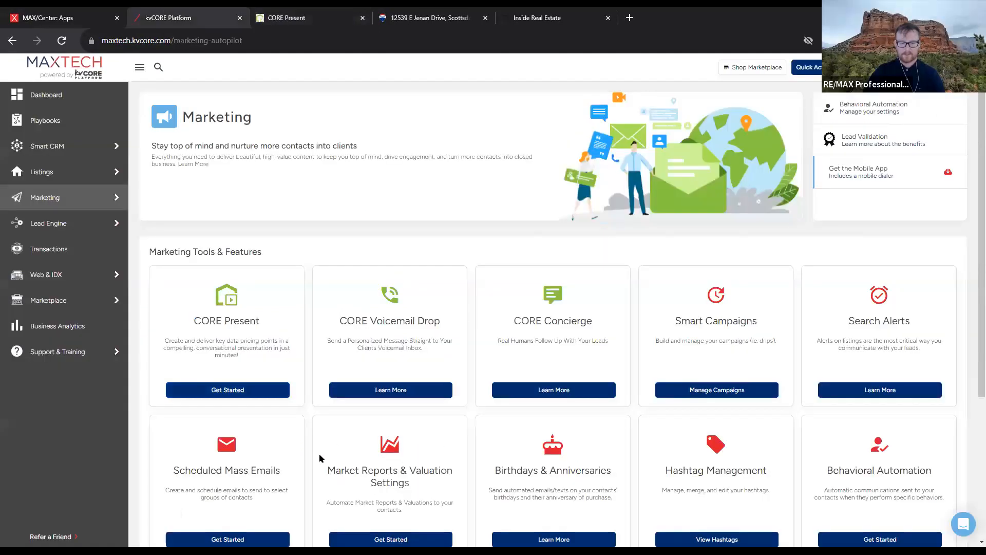
pyautogui.scroll(-1, 319, 457)
pyautogui.scroll(-2, 311, 447)
pyautogui.scroll(3, 293, 419)
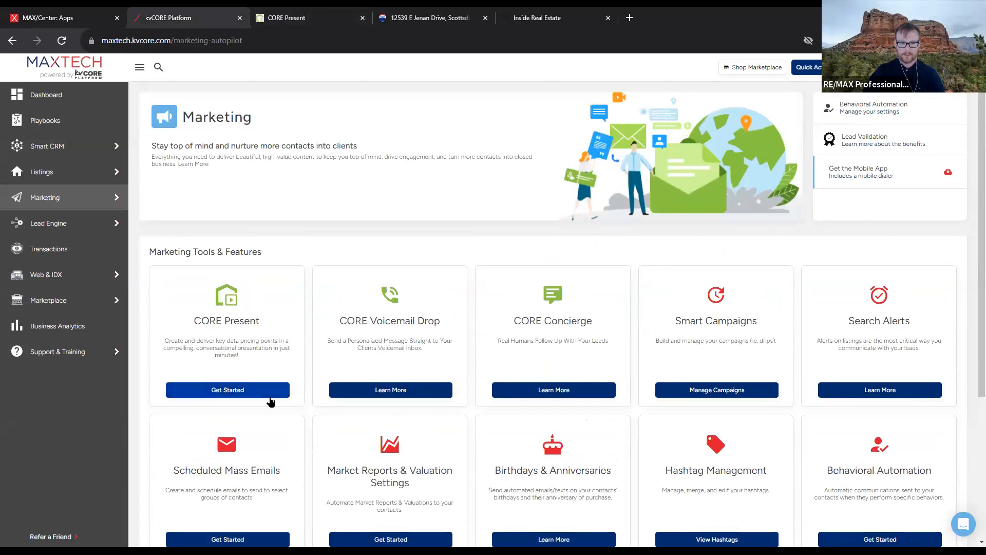
pyautogui.moveTo(85, 149)
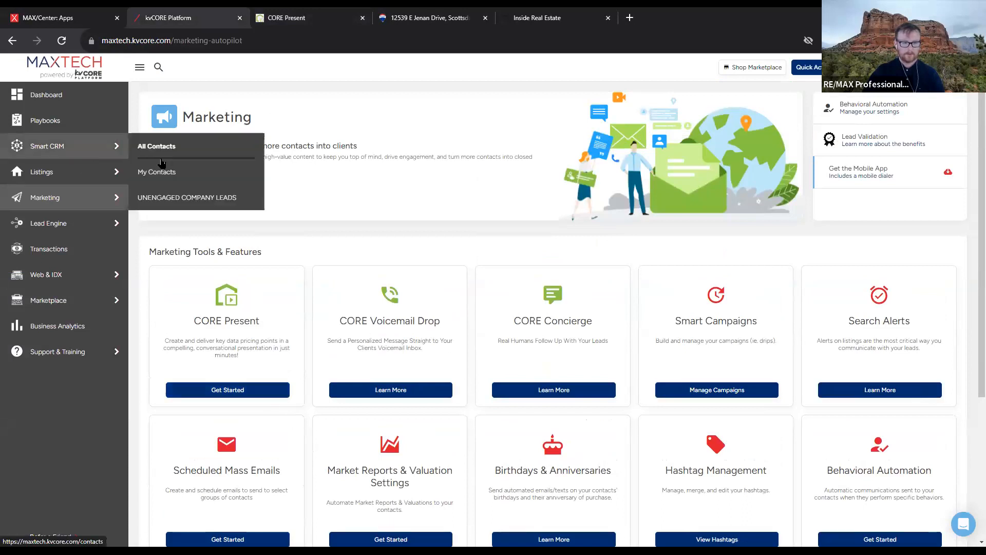
pyautogui.click(165, 172)
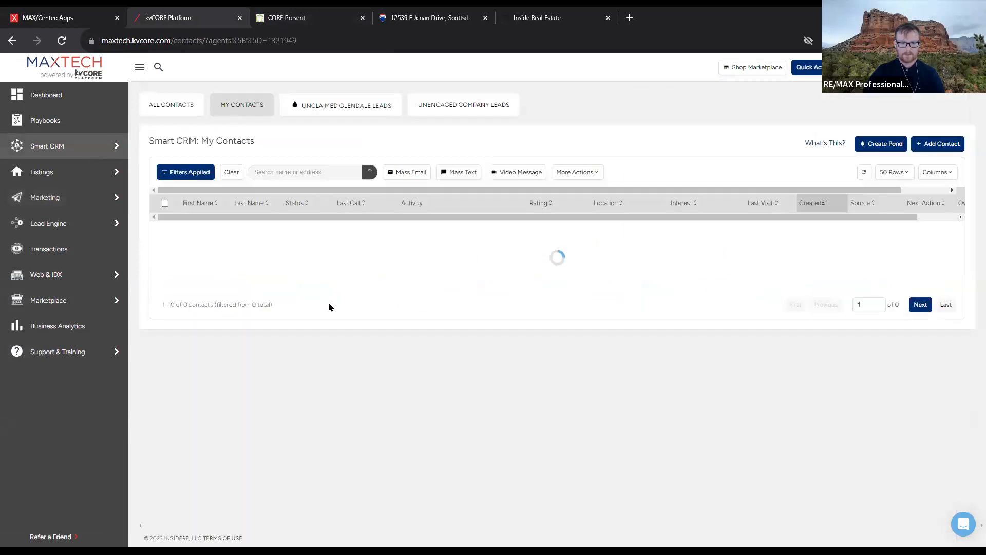
pyautogui.scroll(-5, 268, 383)
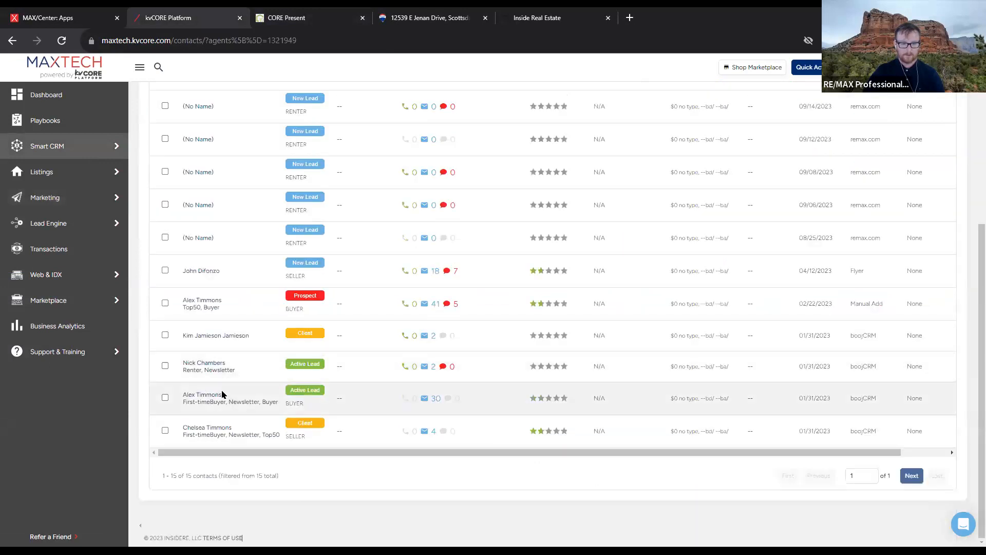
pyautogui.click(217, 397)
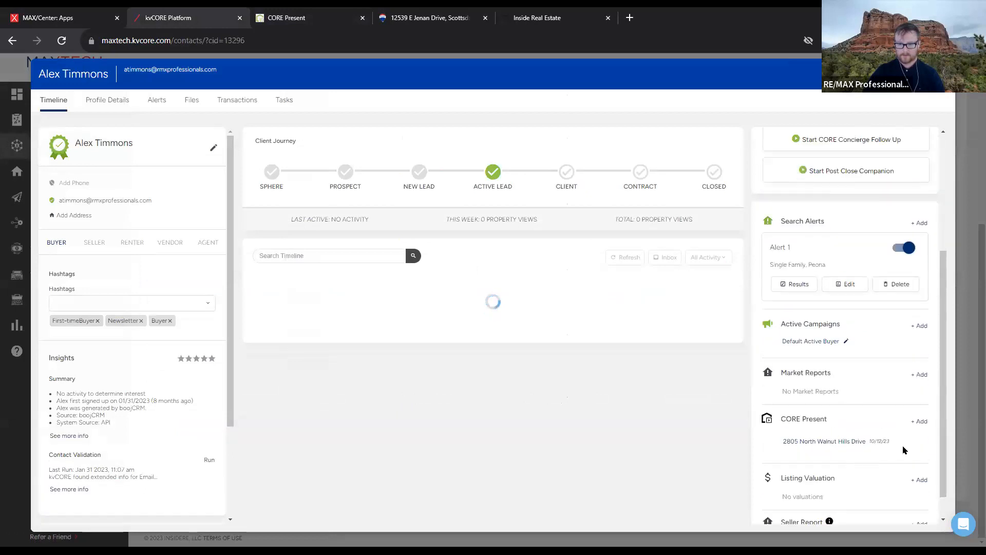
pyautogui.click(825, 441)
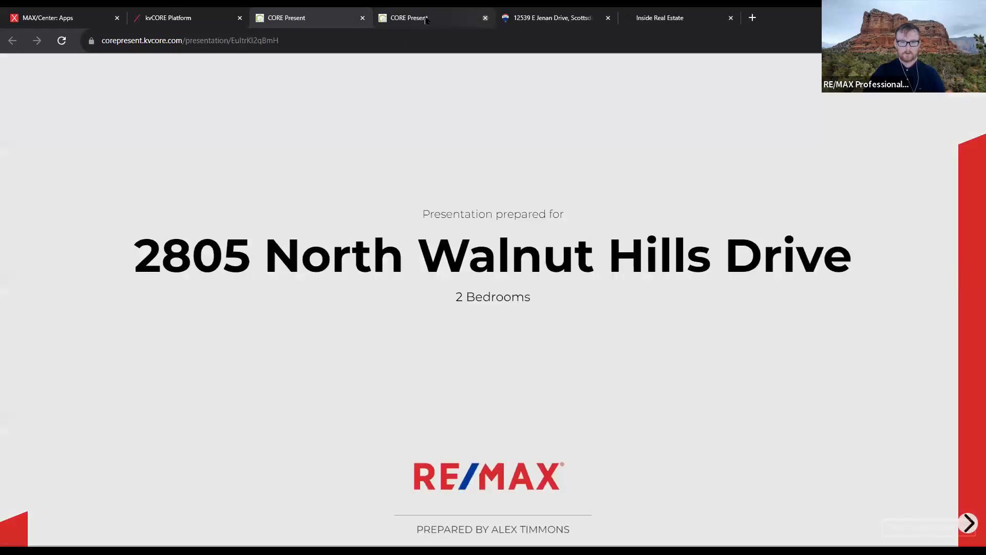
pyautogui.click(486, 18)
pyautogui.click(162, 14)
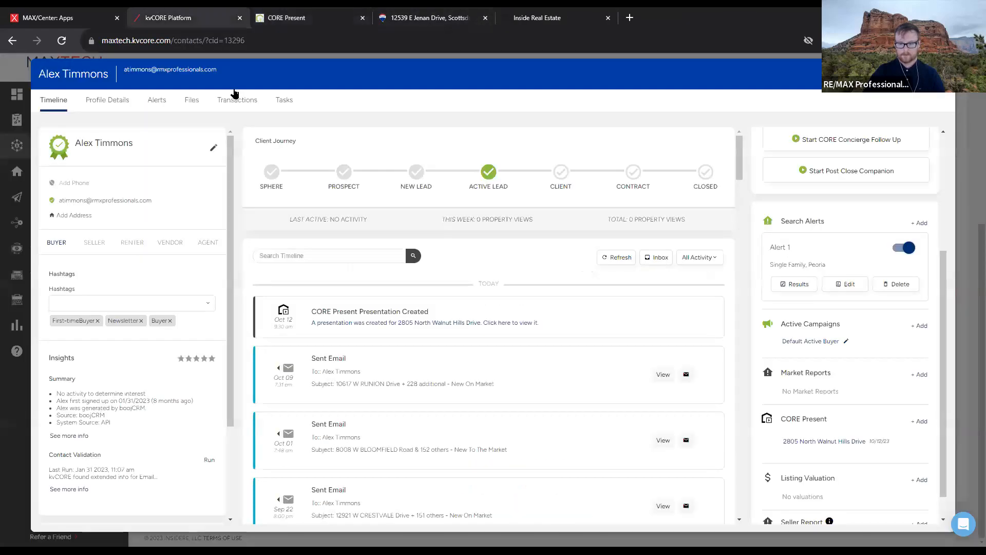
# Add a new CORE Present CMA from the contact's CORE Present section
pyautogui.click(922, 422)
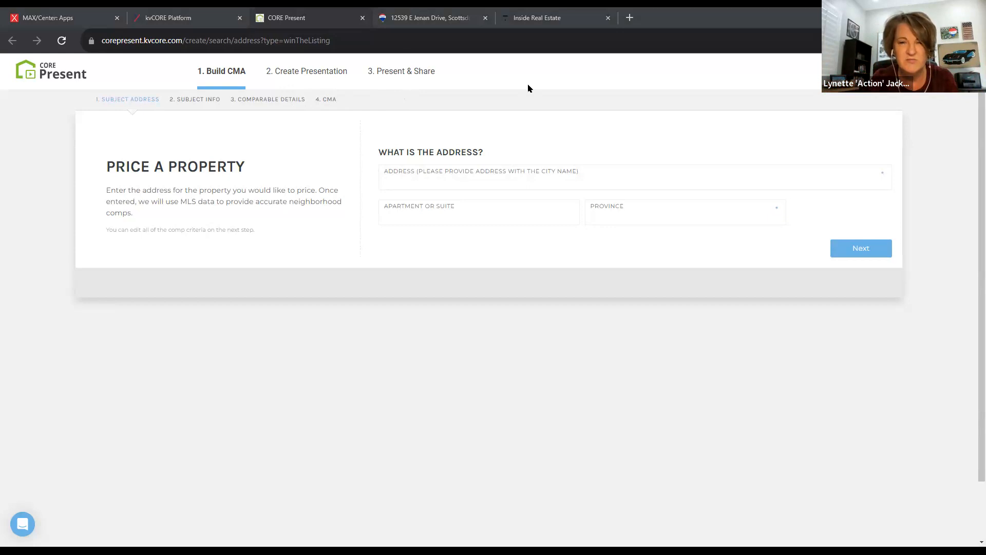
# Paste the copied presentation share link into a new incognito tab and load it
pyautogui.click(630, 18)
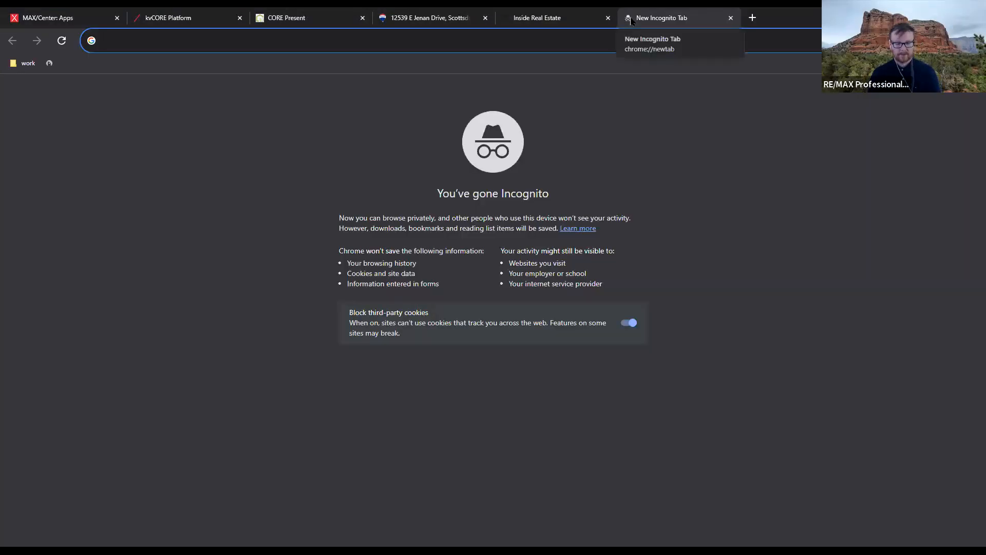
pyautogui.press('Return')
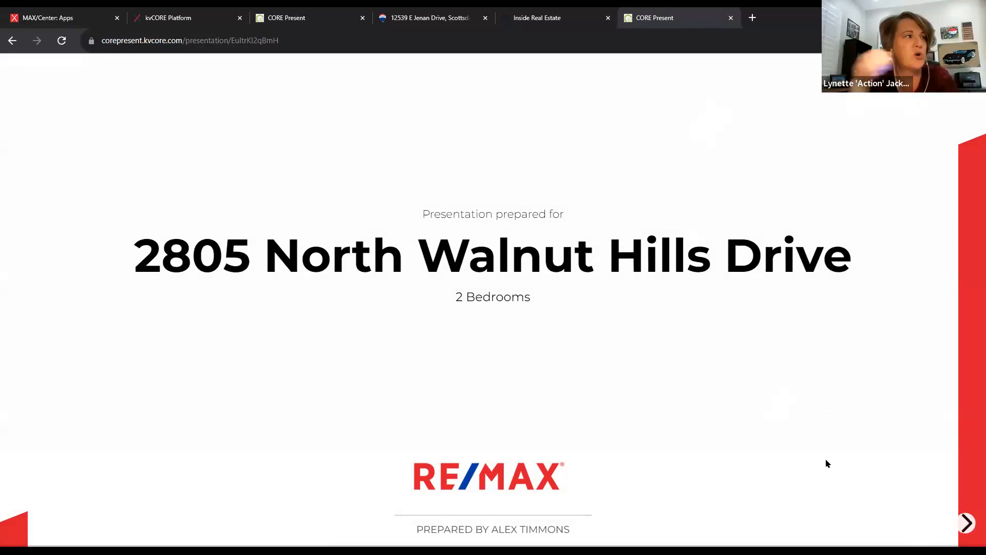
# Advance the shared presentation past Value of an Agent to the comparative market analysis map
pyautogui.click(970, 521)
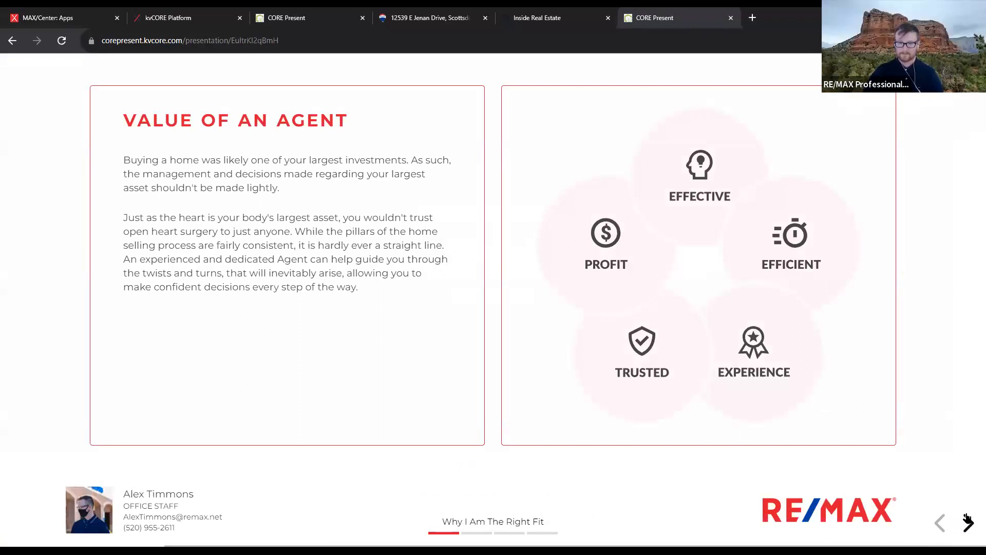
pyautogui.click(968, 521)
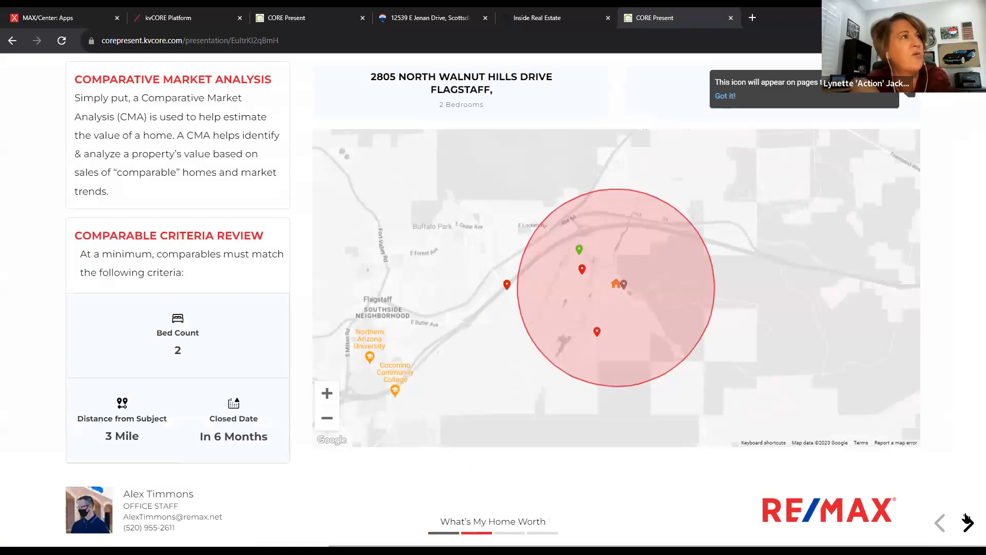
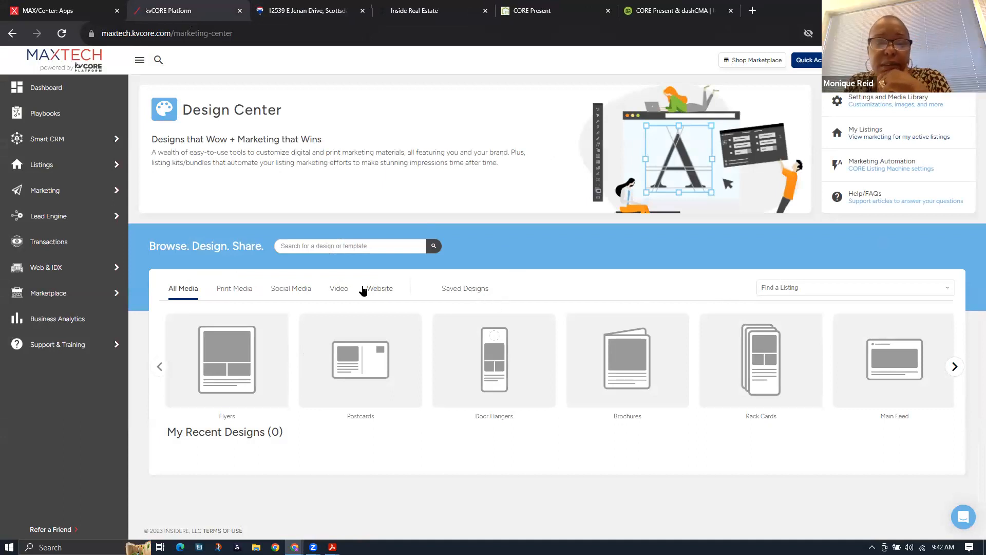
# Browse the Print Media designs, then go to kvCORE's Marketing page
pyautogui.click(232, 288)
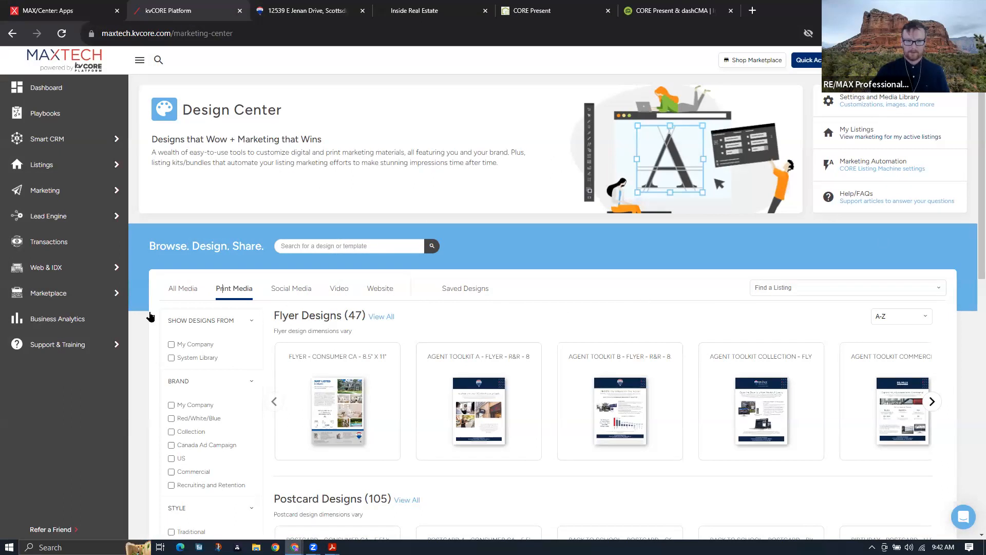
pyautogui.moveTo(165, 305)
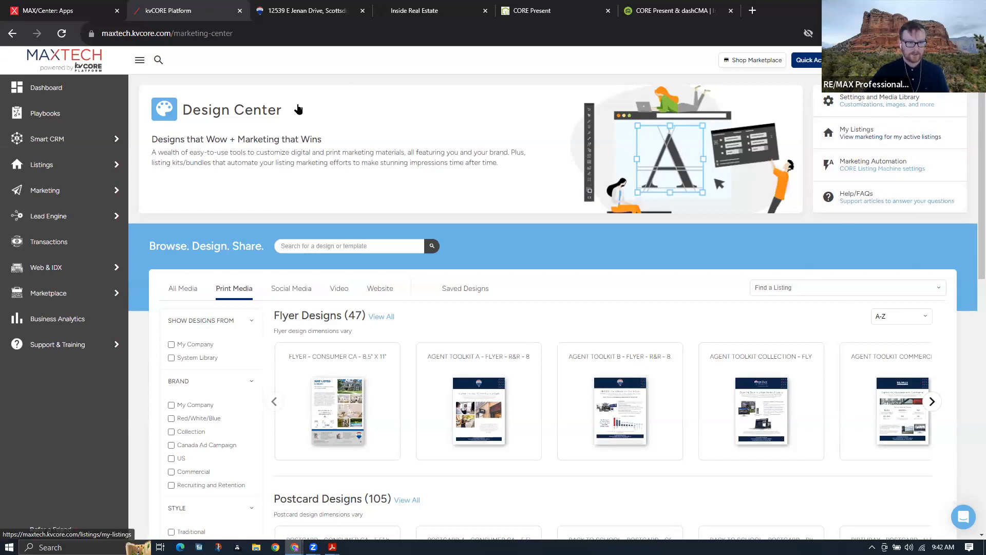
pyautogui.click(30, 192)
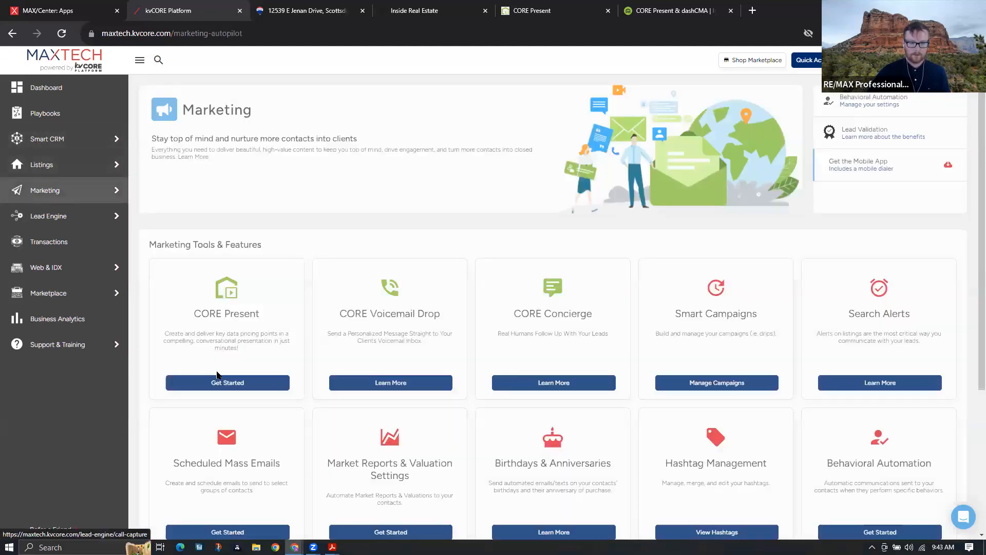
# Launch CORE Present from its Marketing card and go to its Customization Settings
pyautogui.click(219, 381)
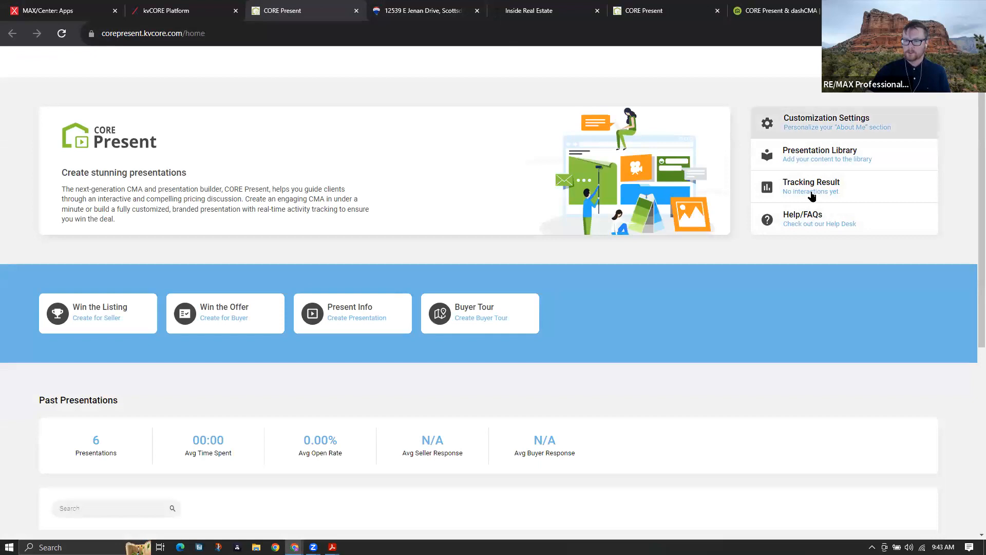
pyautogui.moveTo(759, 108); pyautogui.dragTo(883, 221)
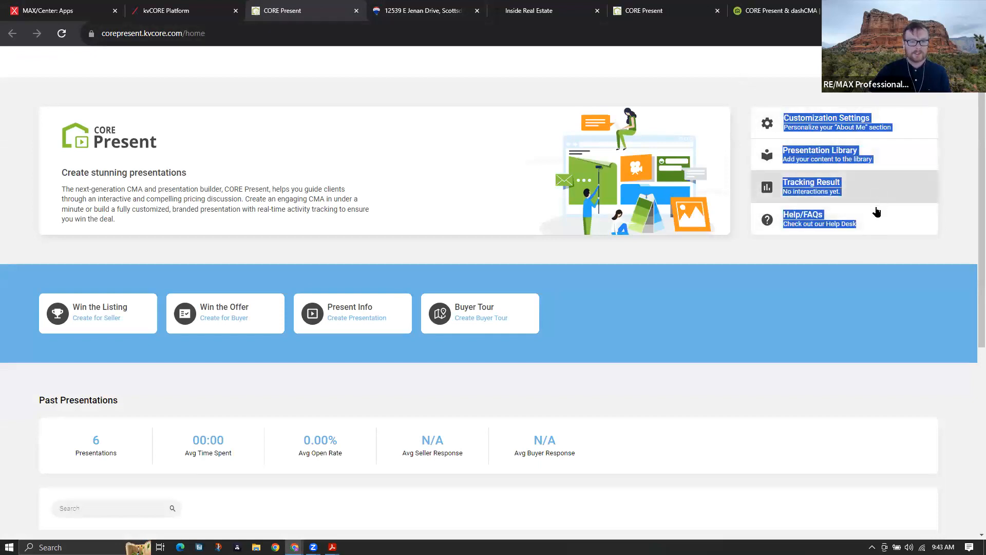
pyautogui.click(950, 140)
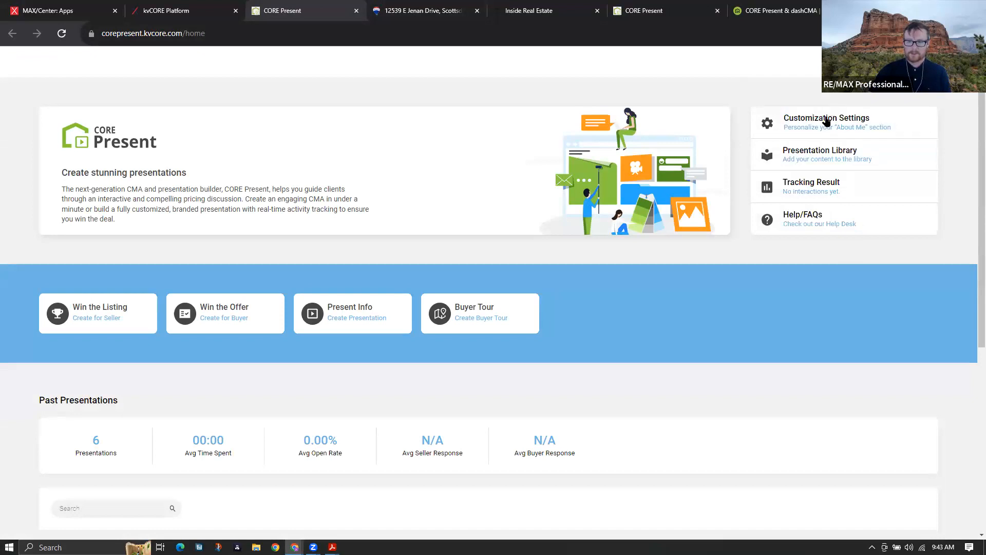
pyautogui.click(862, 129)
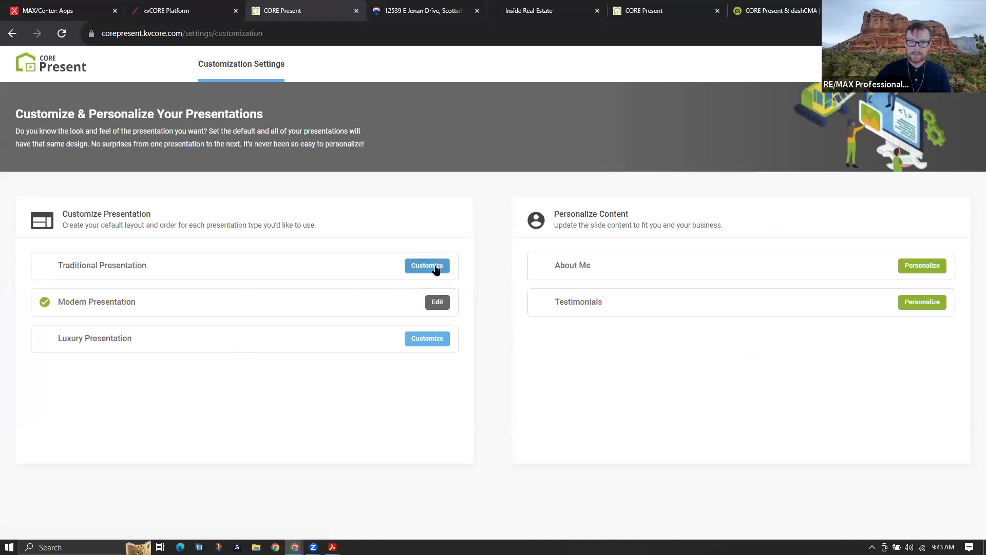
# Personalize the About Me slide with Seasoned writing help and its image displayed, and save it
pyautogui.click(931, 266)
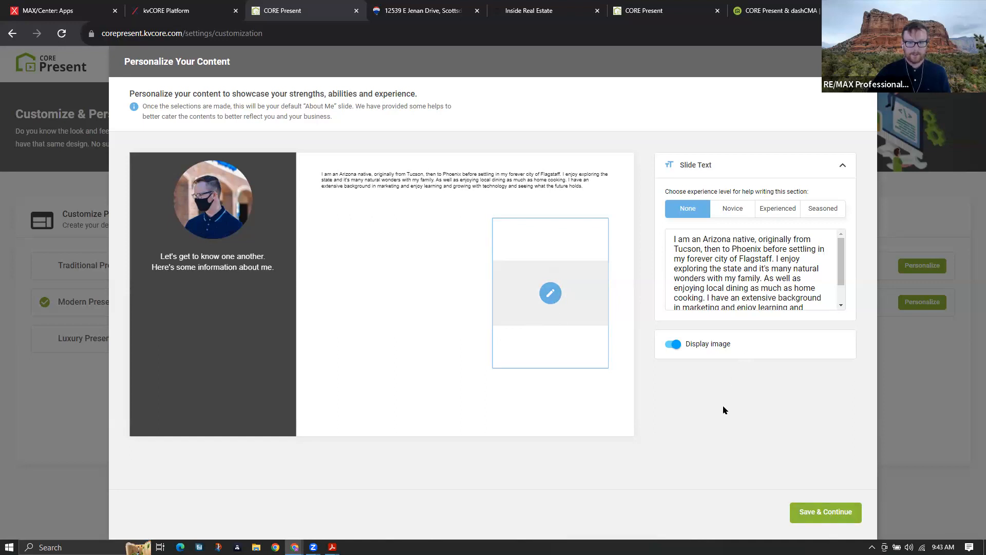
pyautogui.click(747, 207)
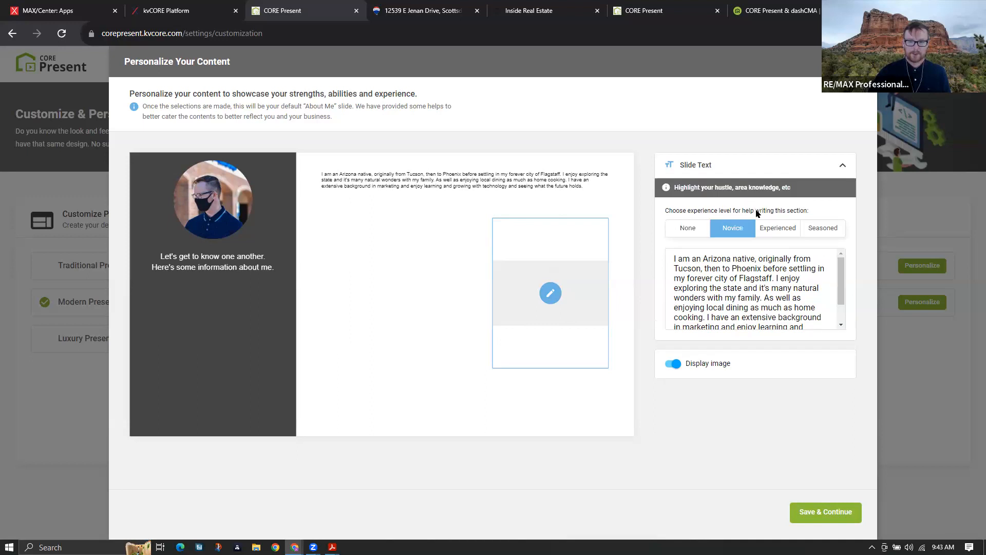
pyautogui.click(777, 228)
pyautogui.click(812, 232)
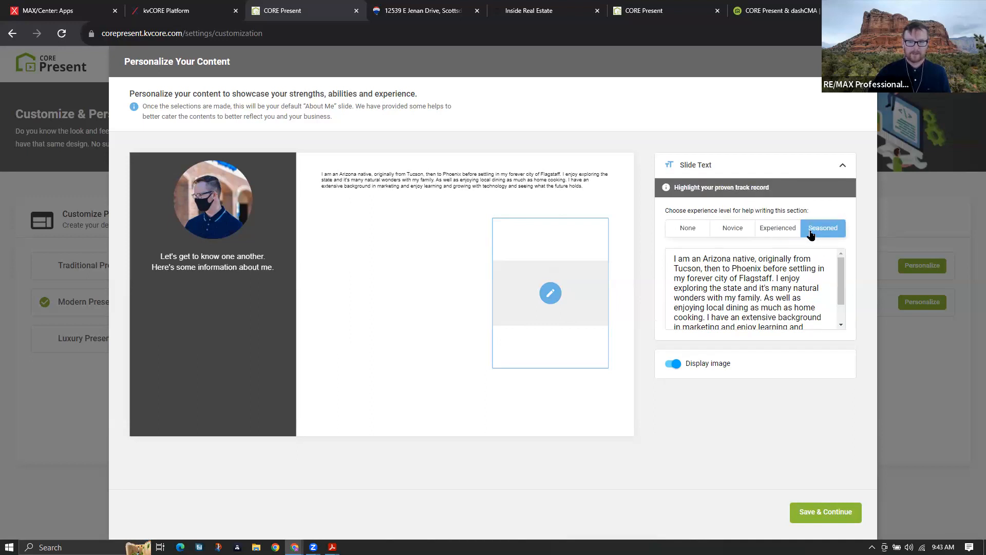
pyautogui.click(673, 364)
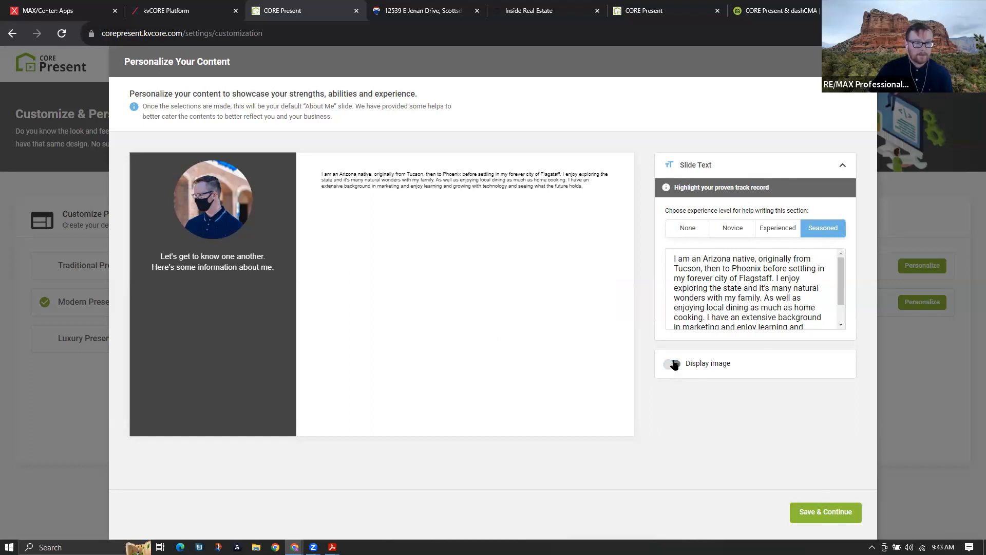
pyautogui.click(675, 364)
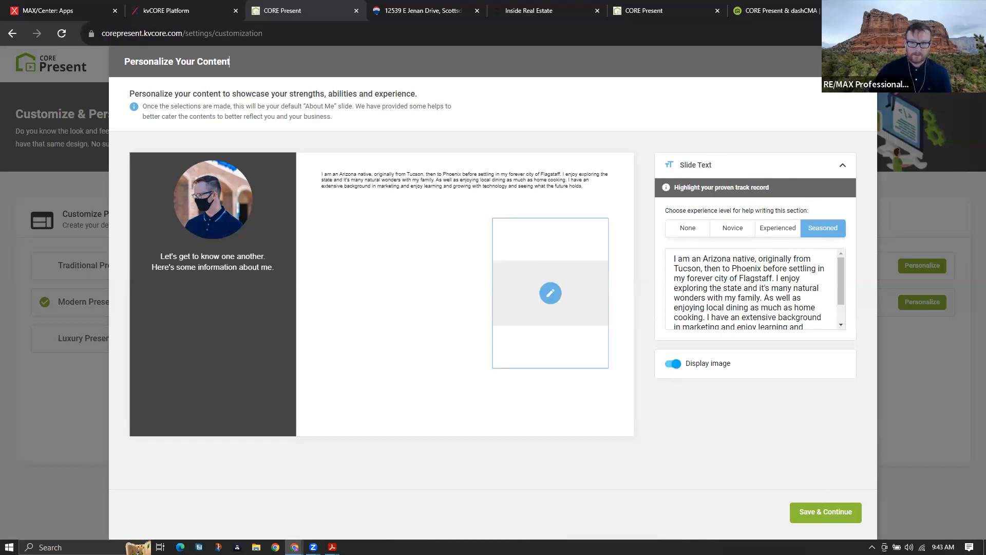
pyautogui.click(837, 512)
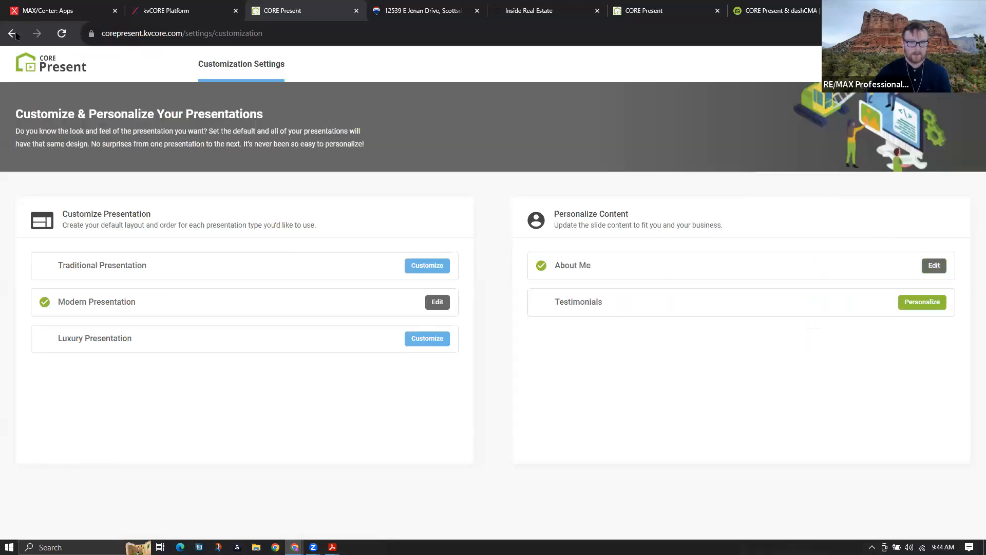
pyautogui.click(12, 34)
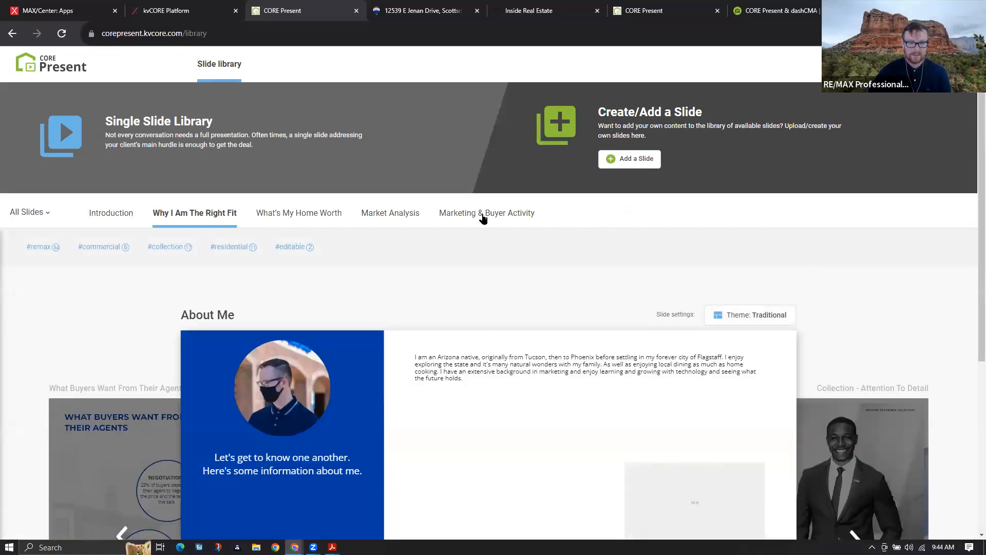
# Look through the list of all slides, then return to the CORE Present home page
pyautogui.click(41, 213)
pyautogui.scroll(-10, 40, 389)
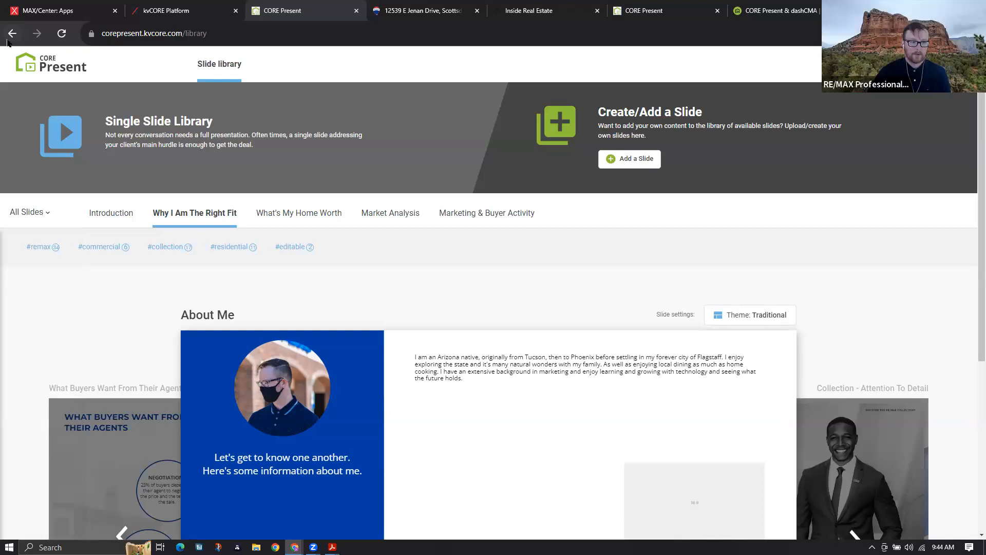
pyautogui.click(31, 67)
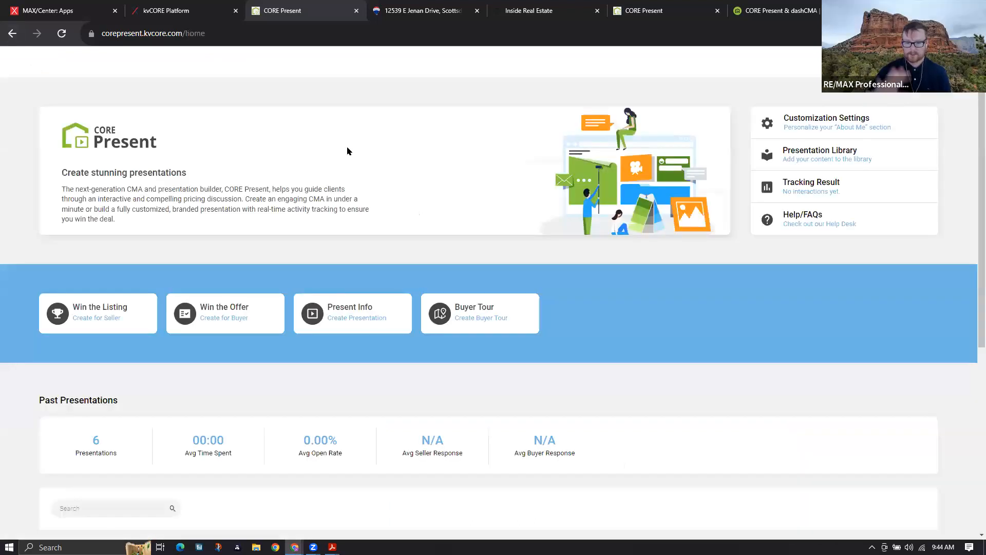
pyautogui.moveTo(768, 112); pyautogui.dragTo(933, 219)
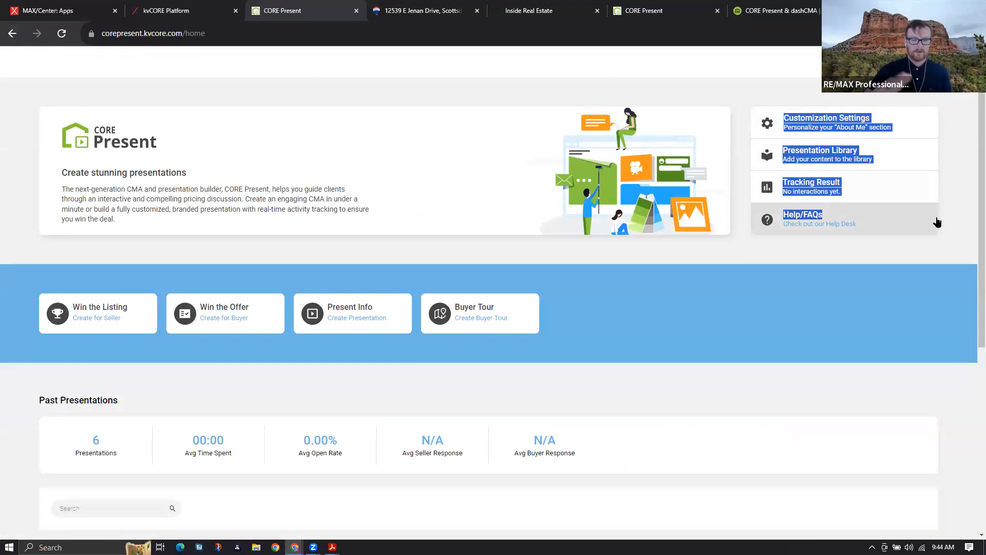
# From the Presentation Library, start adding a new custom slide
pyautogui.click(220, 7)
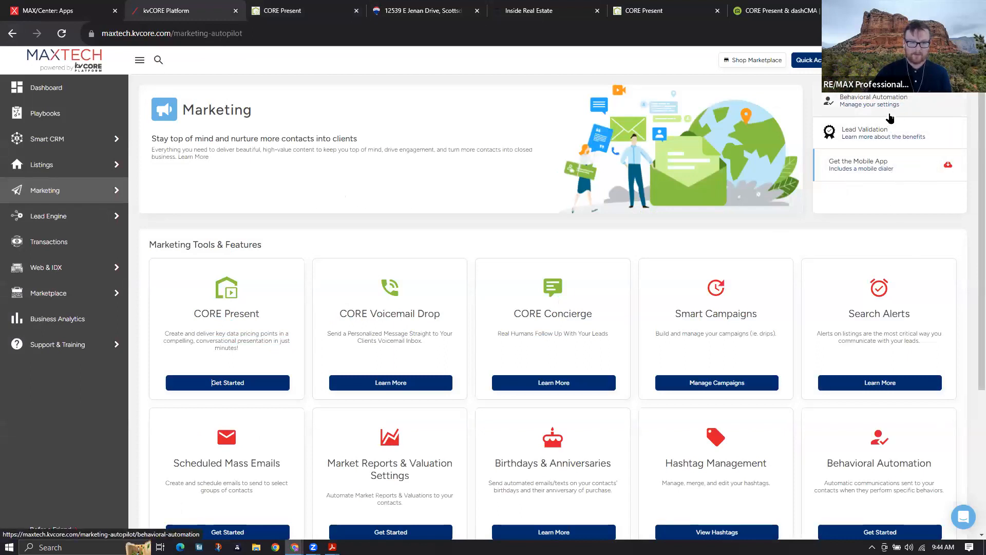
pyautogui.click(301, 11)
pyautogui.click(897, 286)
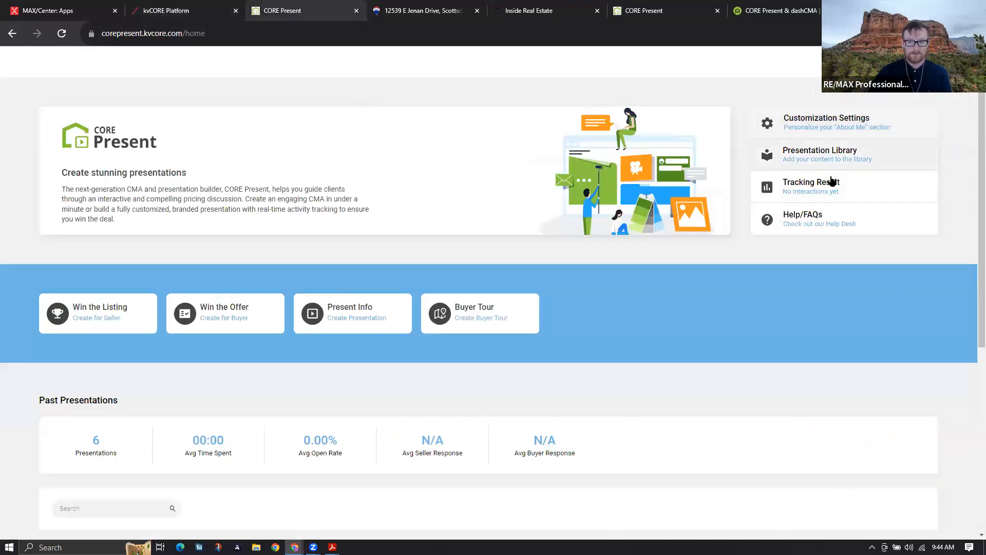
pyautogui.click(833, 168)
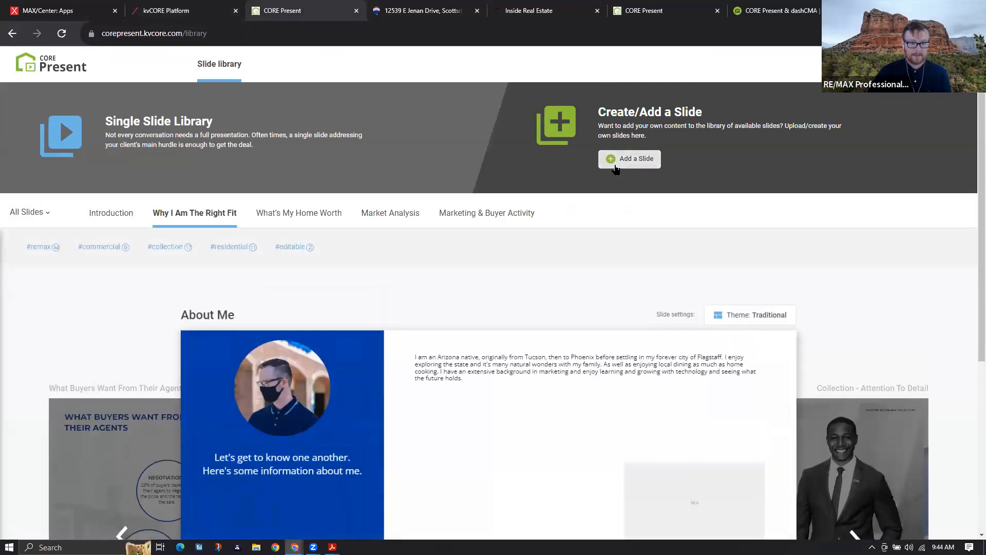
pyautogui.click(629, 159)
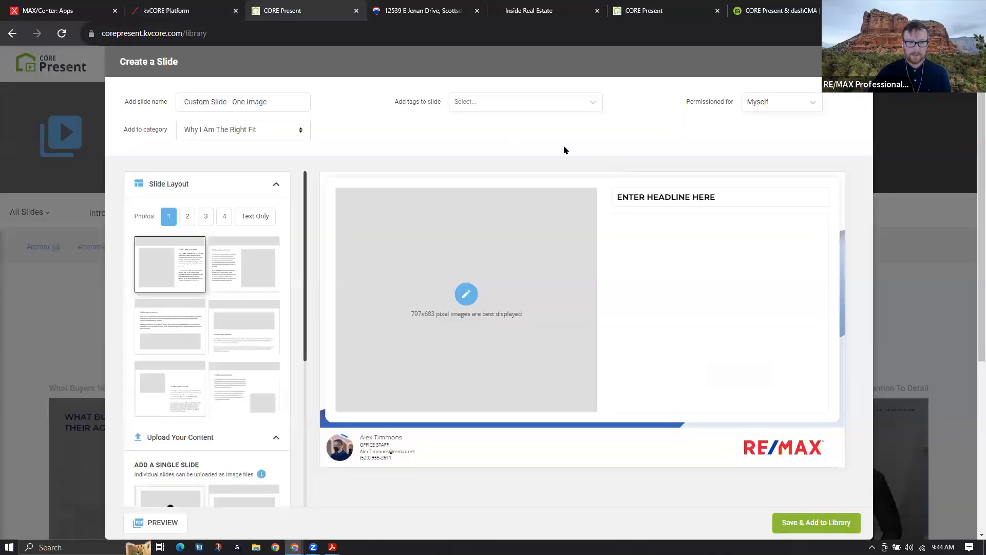
# Close the Create a Slide editor and return to the CORE Present home page
pyautogui.scroll(-3, 486, 355)
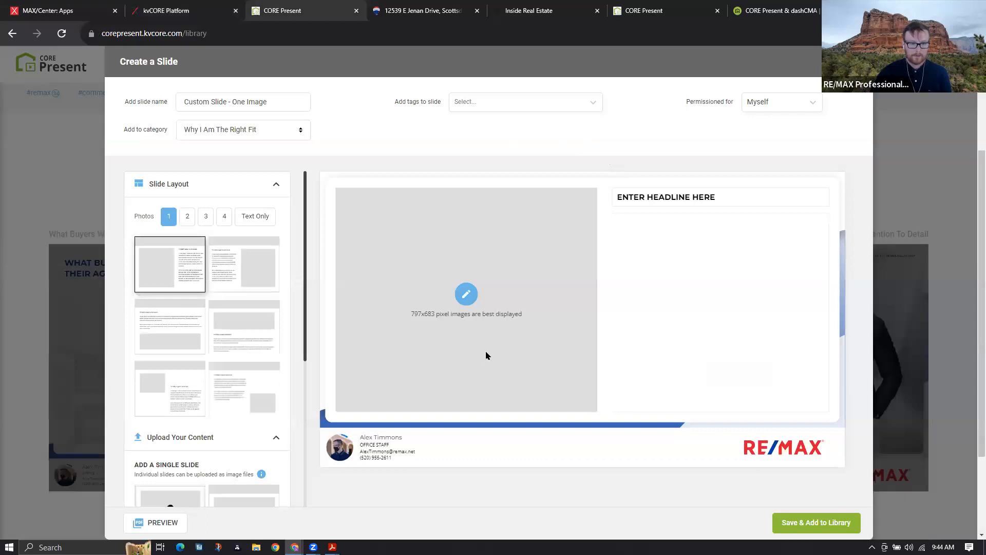
pyautogui.scroll(3, 526, 311)
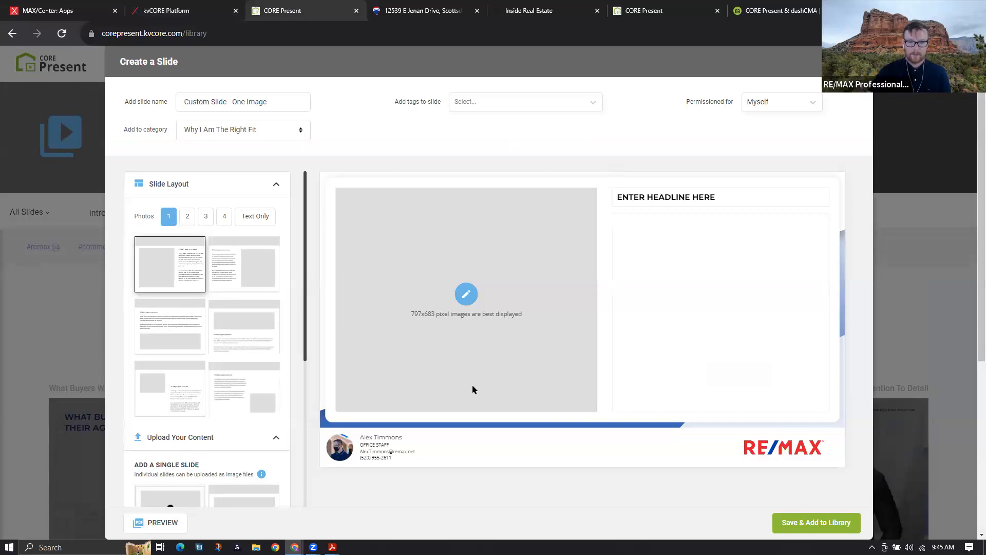
pyautogui.click(855, 62)
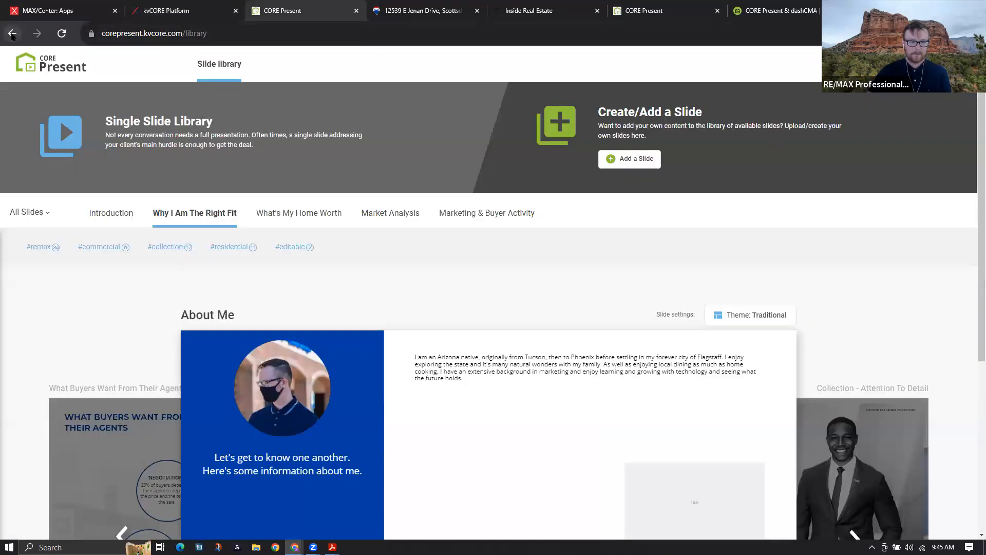
pyautogui.click(12, 33)
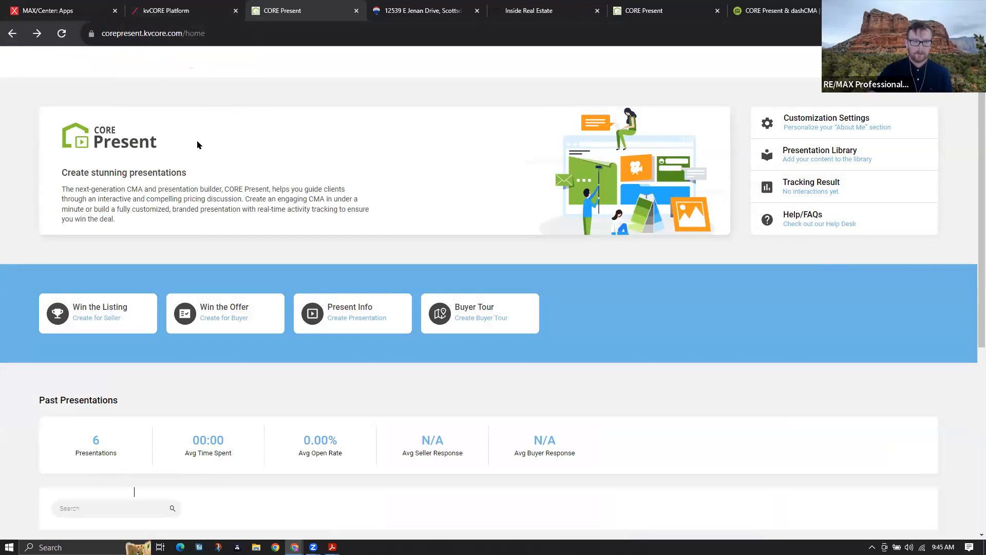
pyautogui.scroll(-2, 212, 157)
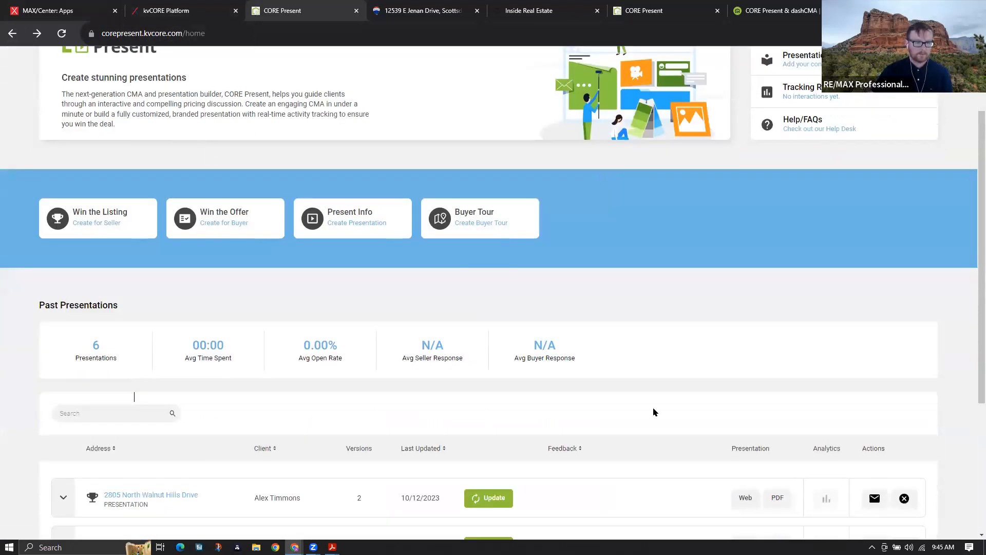
pyautogui.scroll(-1, 149, 190)
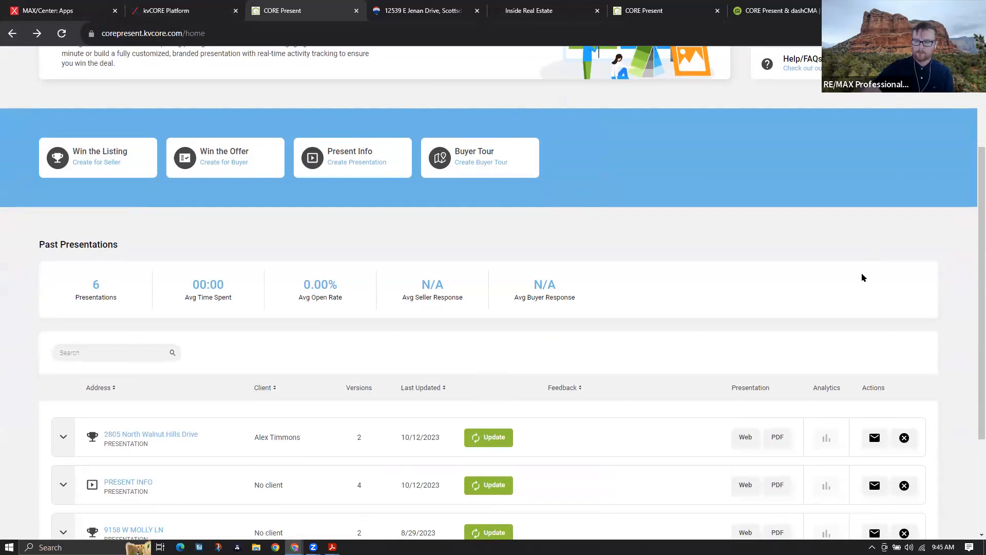
pyautogui.scroll(-1, 851, 236)
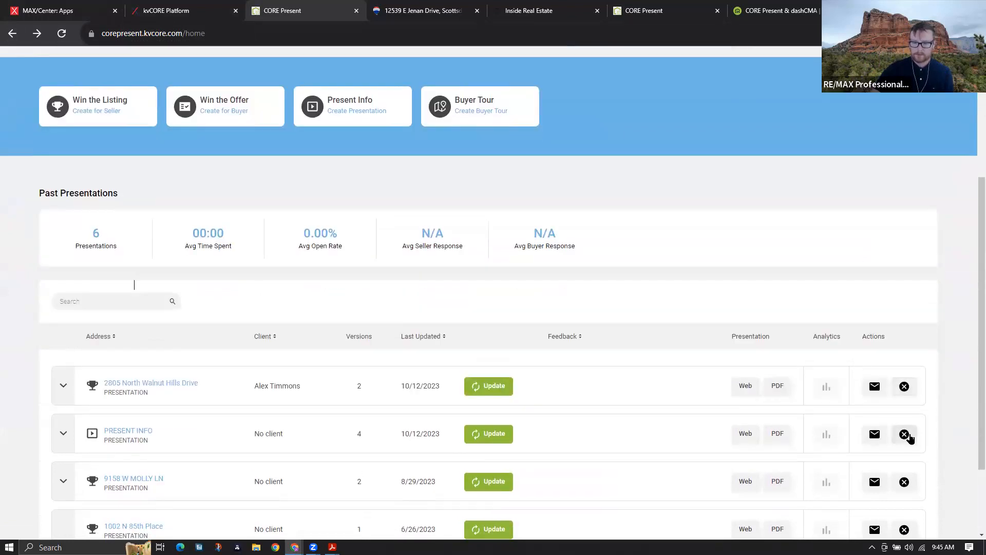
pyautogui.click(905, 435)
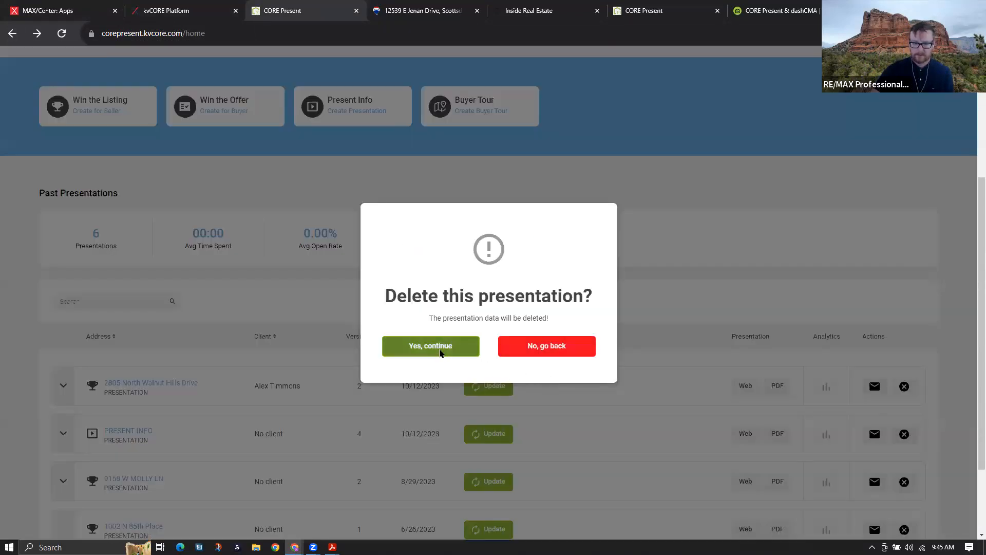
pyautogui.click(440, 352)
pyautogui.click(904, 387)
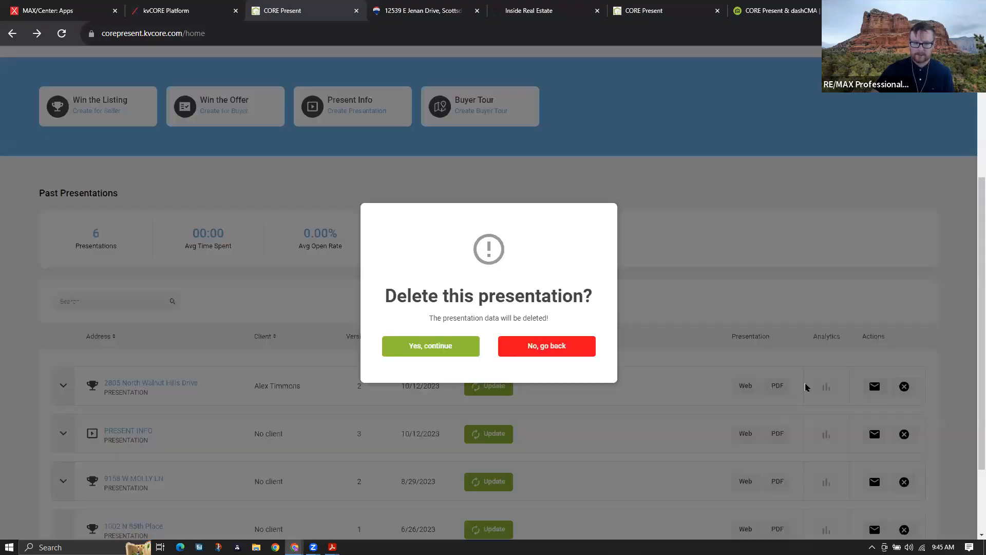
pyautogui.click(450, 343)
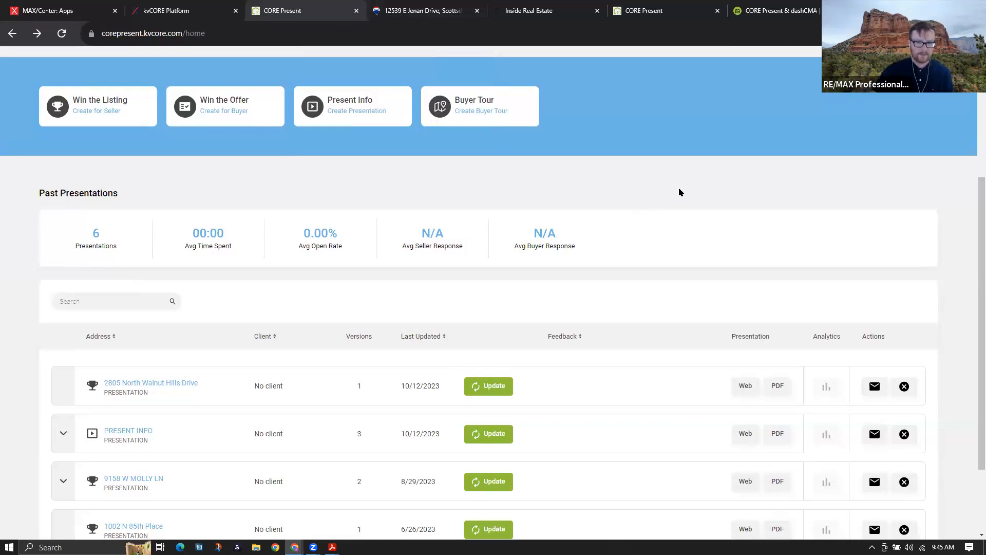
pyautogui.scroll(4, 679, 197)
pyautogui.moveTo(754, 105); pyautogui.dragTo(922, 234)
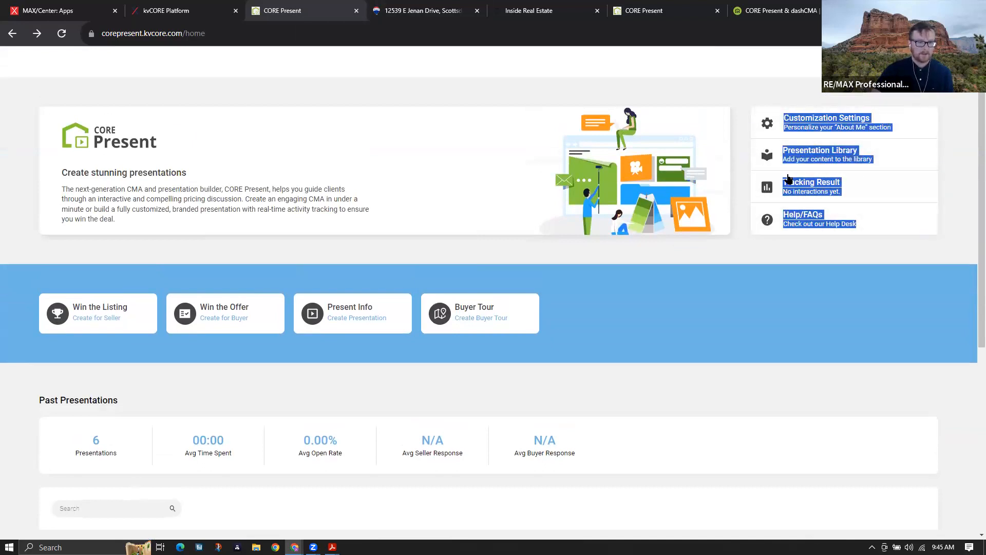
# Review the Customization Settings, with Modern layout and About Me content checked
pyautogui.click(798, 120)
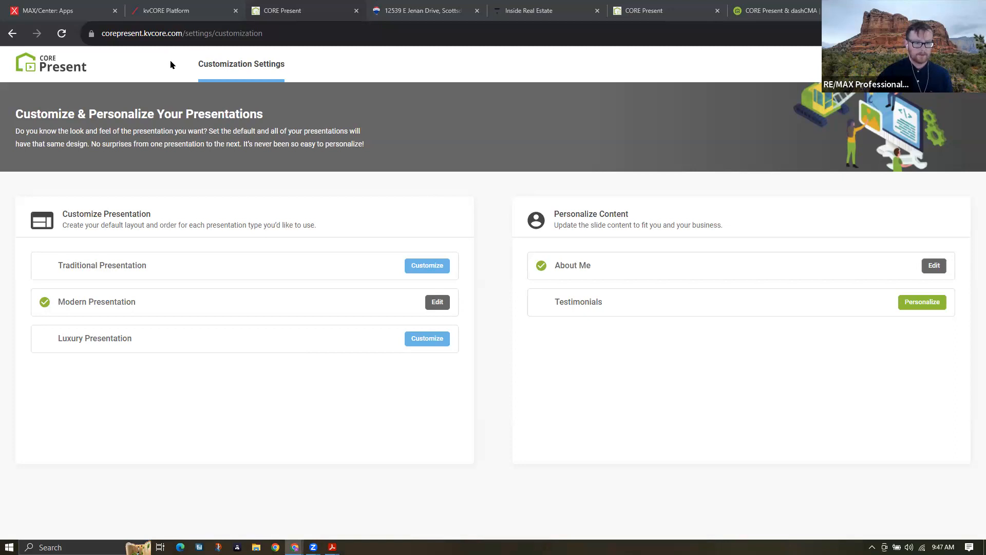
pyautogui.click(169, 11)
# Go to kvCORE's Design Center from the Marketing sidebar menu
pyautogui.moveTo(86, 165)
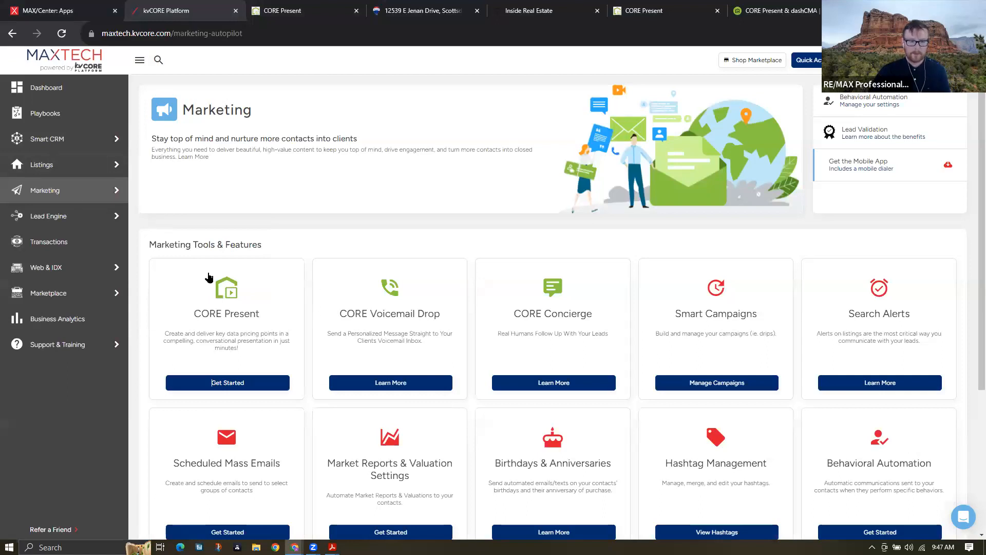
pyautogui.moveTo(93, 191)
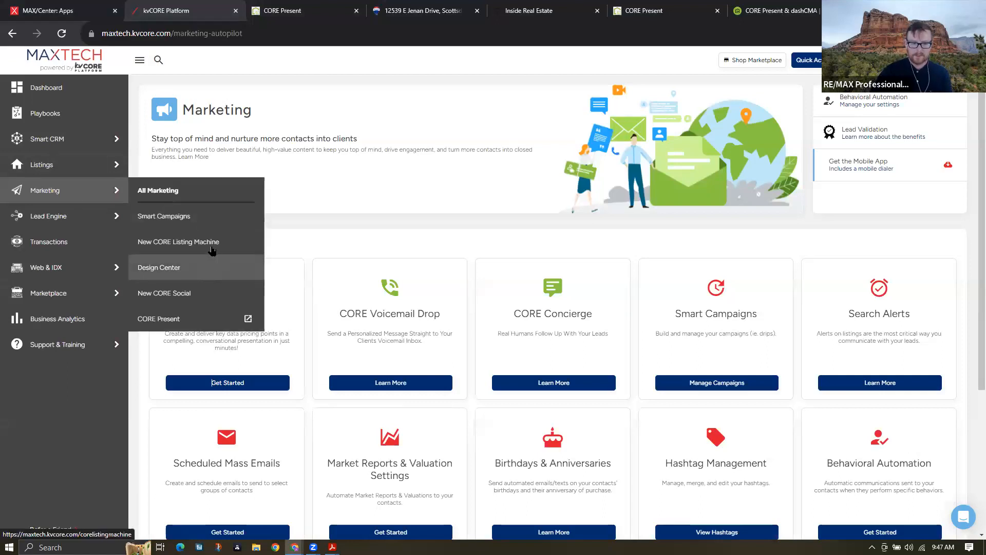
pyautogui.click(203, 266)
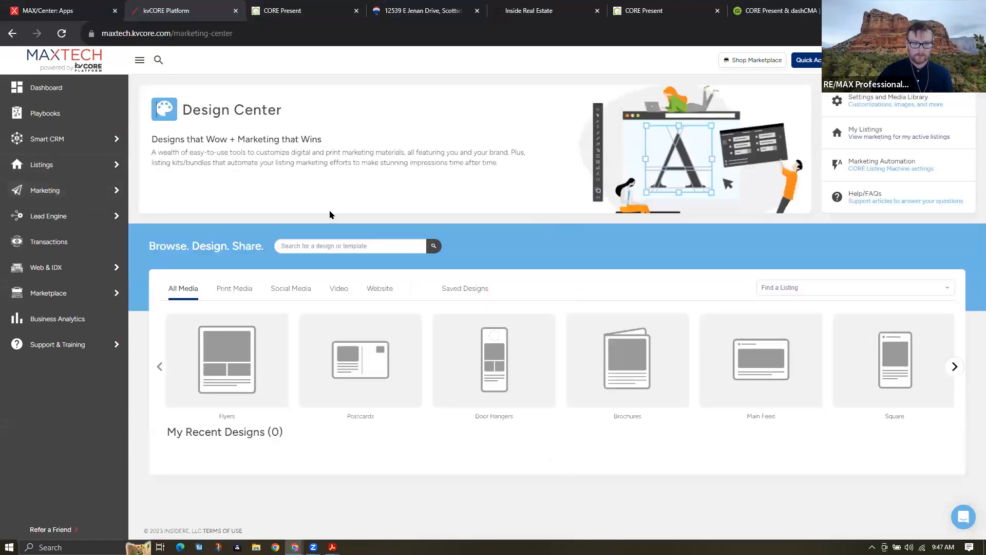
# Filter the Design Center to Print Media designs and scroll through them
pyautogui.click(234, 288)
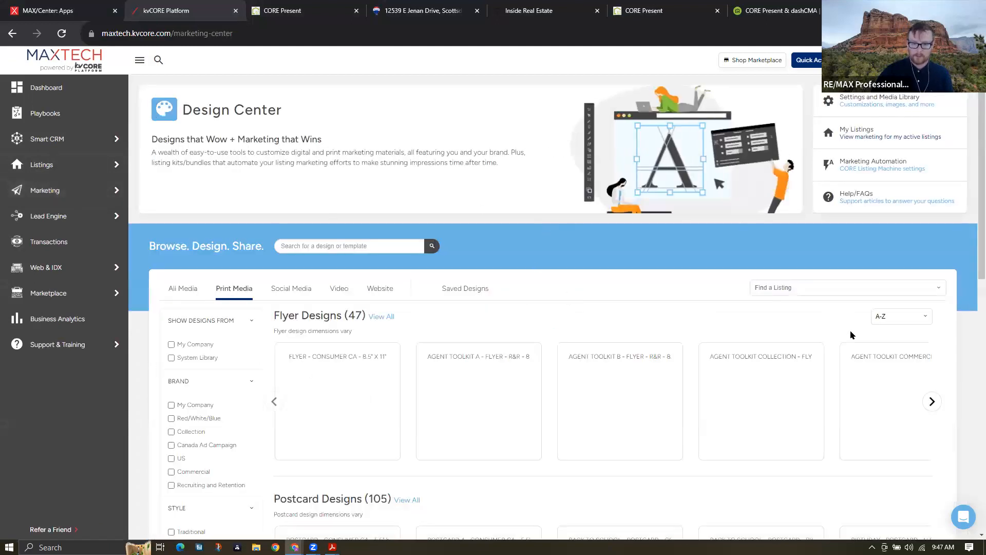
pyautogui.scroll(-4, 872, 280)
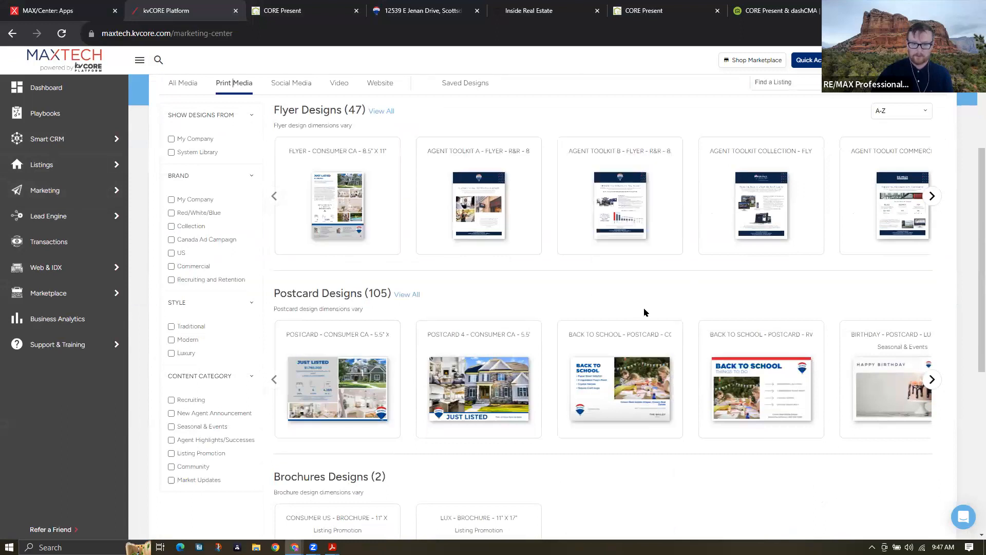
pyautogui.scroll(3, 753, 320)
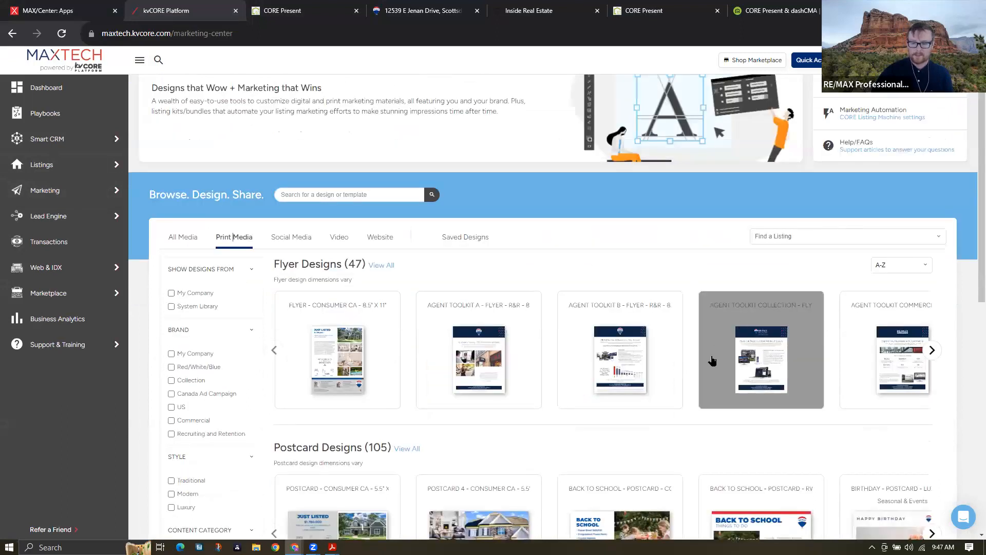
pyautogui.scroll(-5, 740, 345)
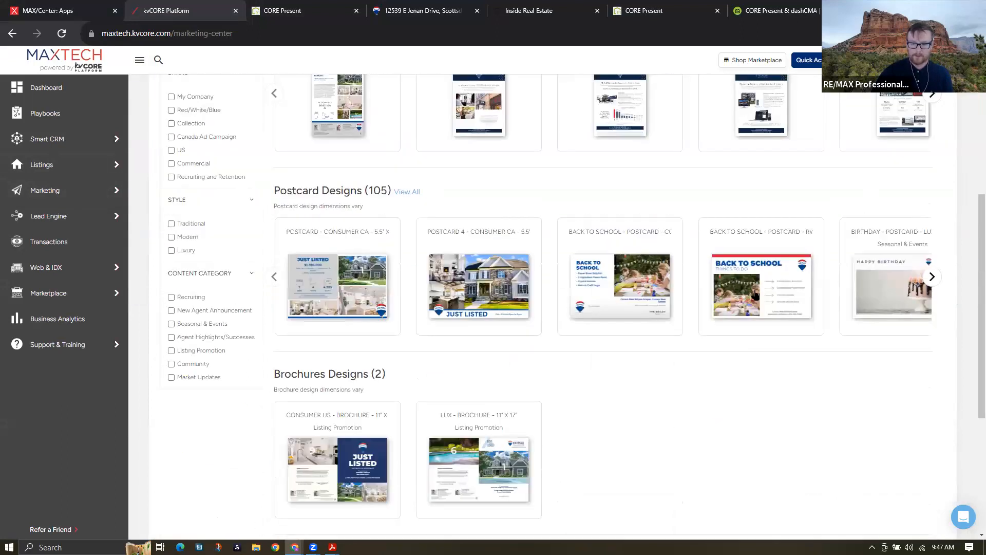
# Preview the Back to School postcard, discard it unsaved, and go to Design Settings
pyautogui.click(752, 286)
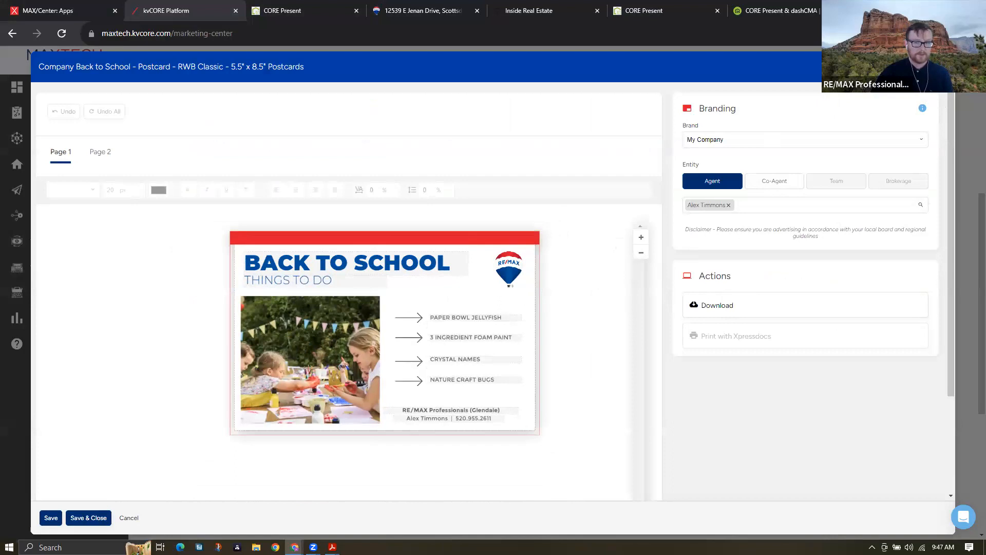
pyautogui.click(940, 67)
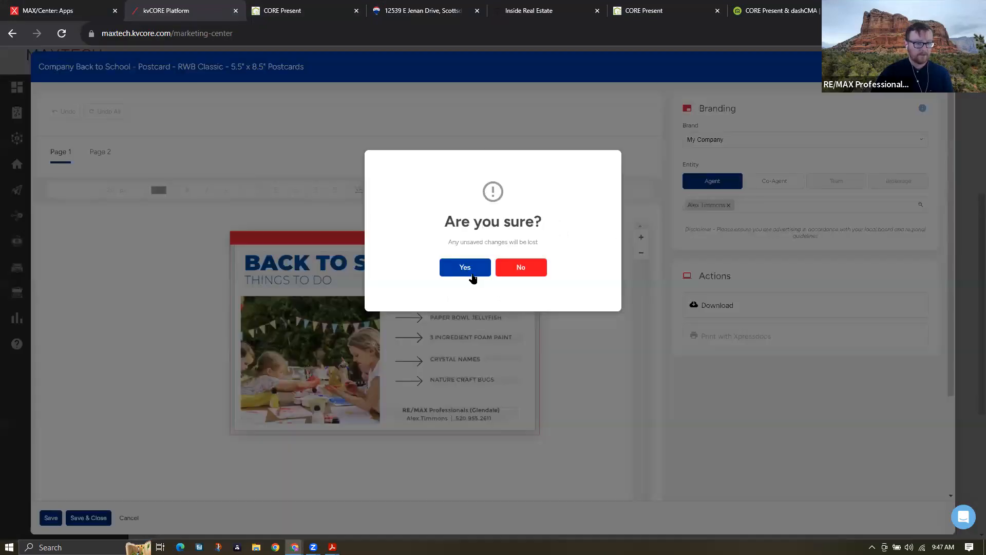
pyautogui.click(471, 275)
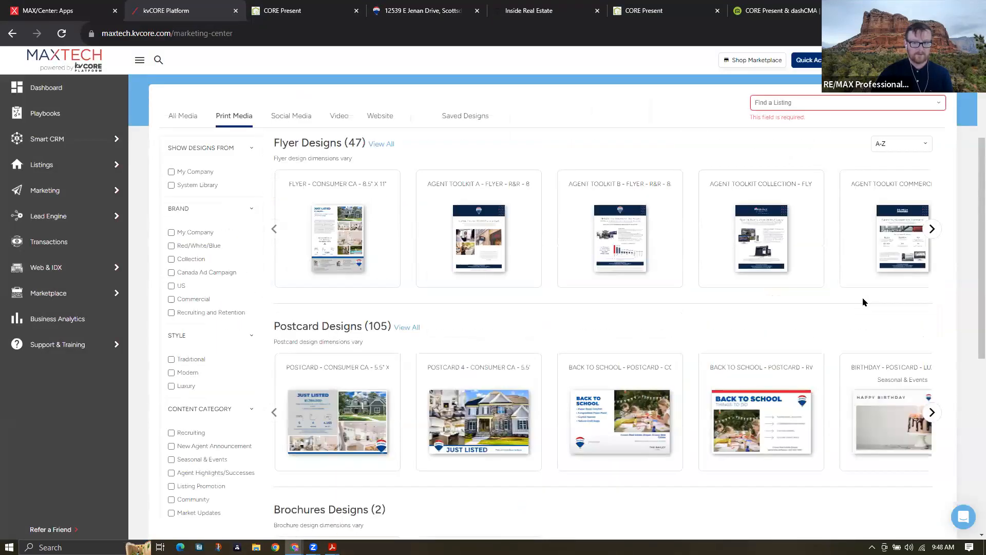
pyautogui.scroll(3, 862, 297)
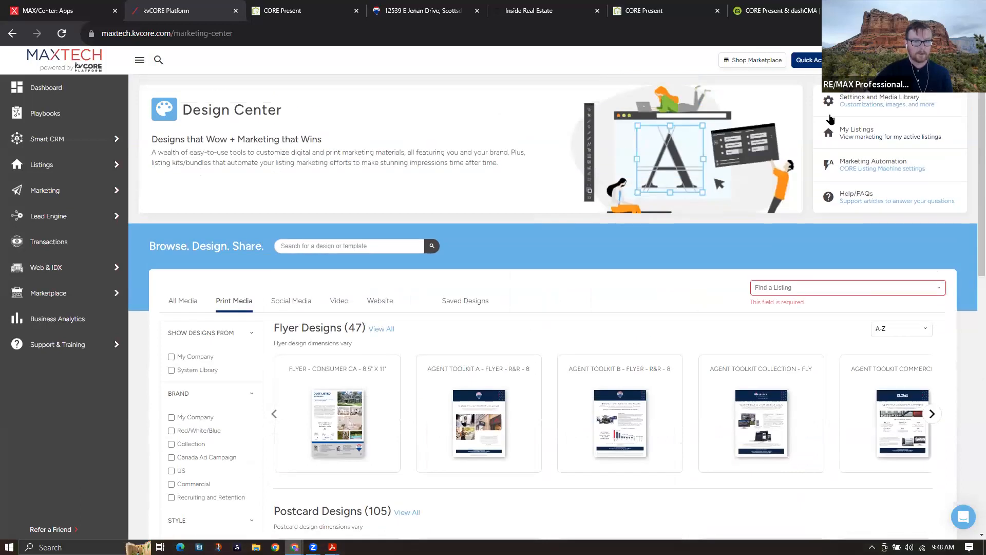
pyautogui.click(881, 108)
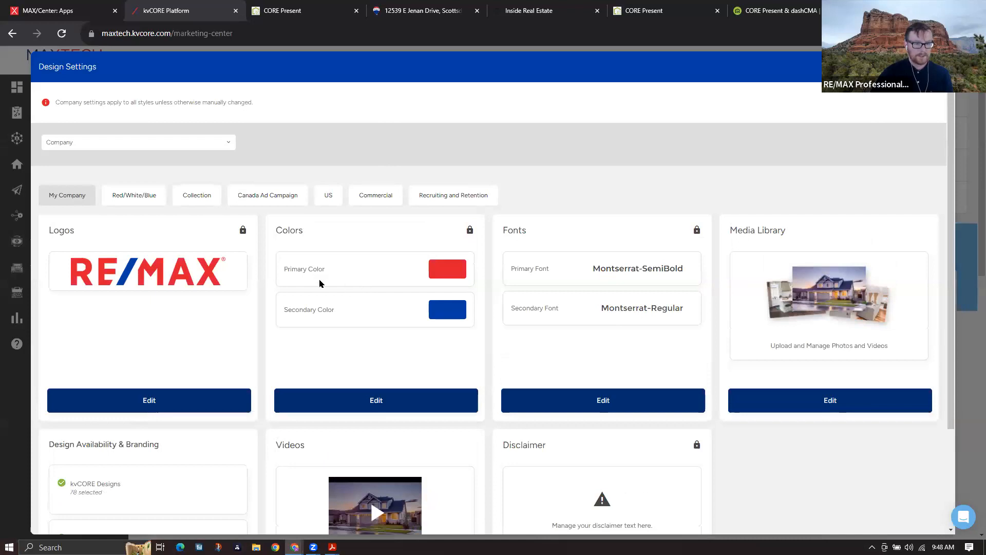
pyautogui.scroll(-3, 282, 308)
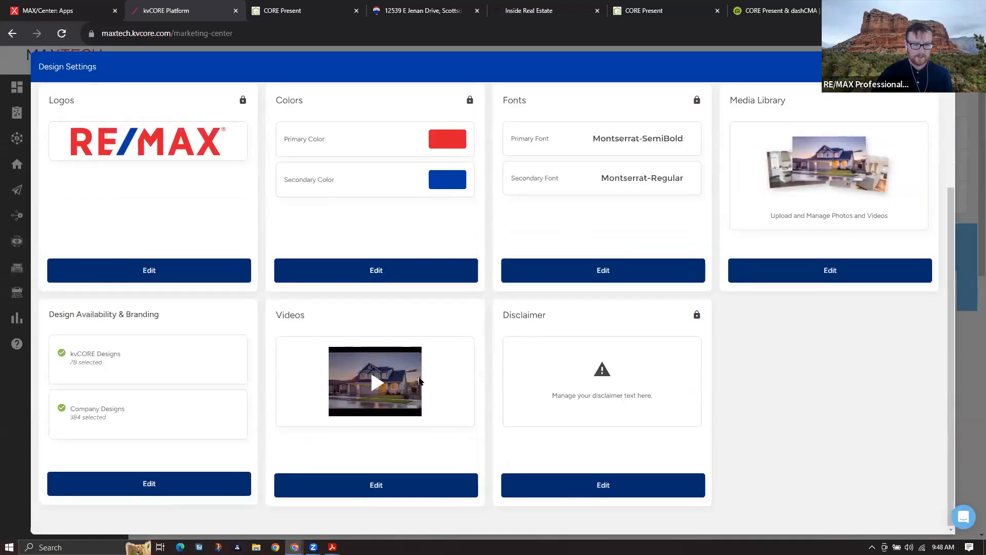
pyautogui.scroll(3, 601, 298)
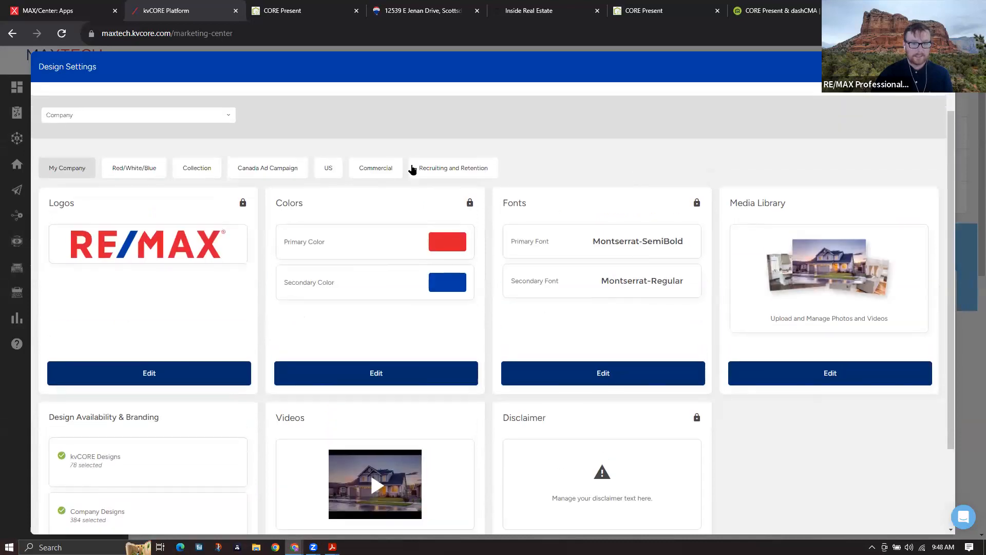
pyautogui.click(830, 379)
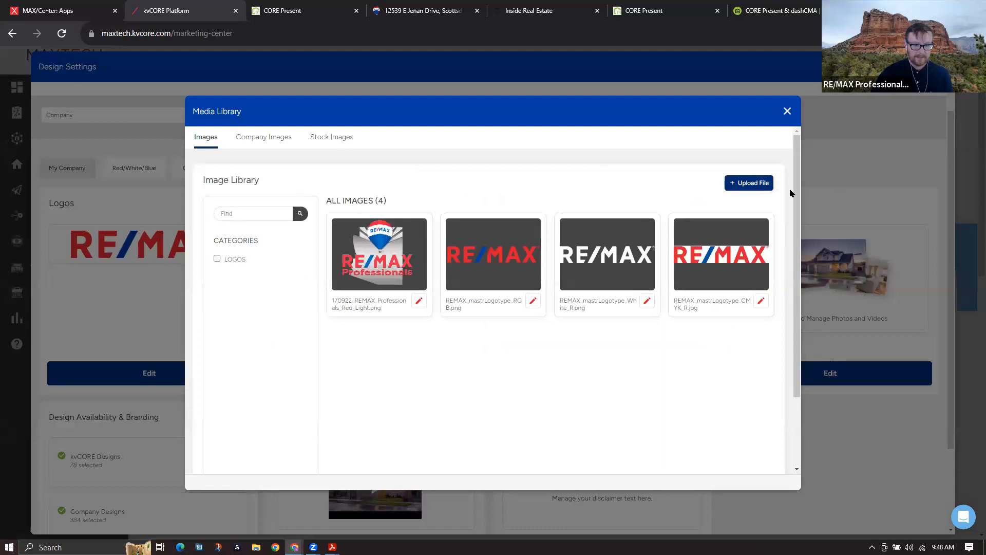
pyautogui.click(787, 111)
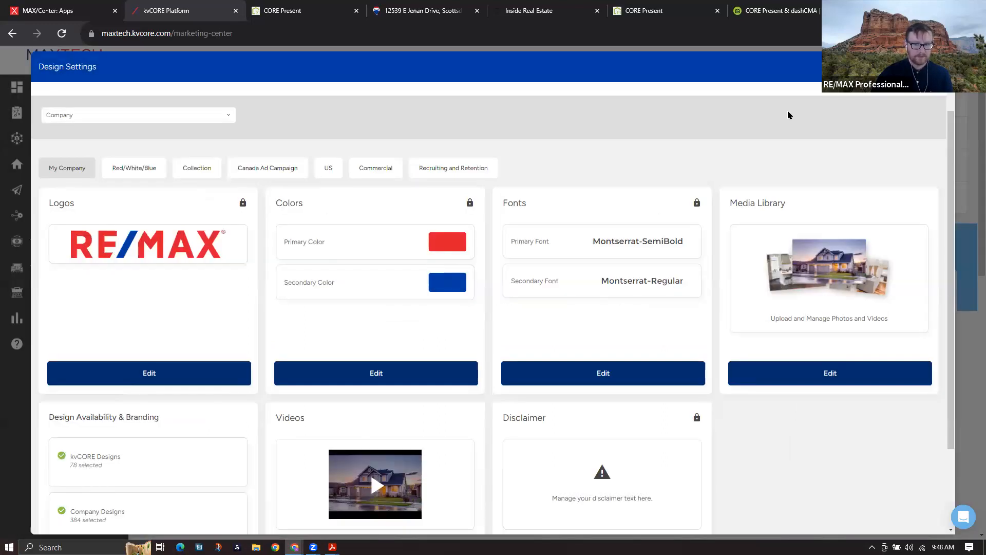
pyautogui.click(941, 67)
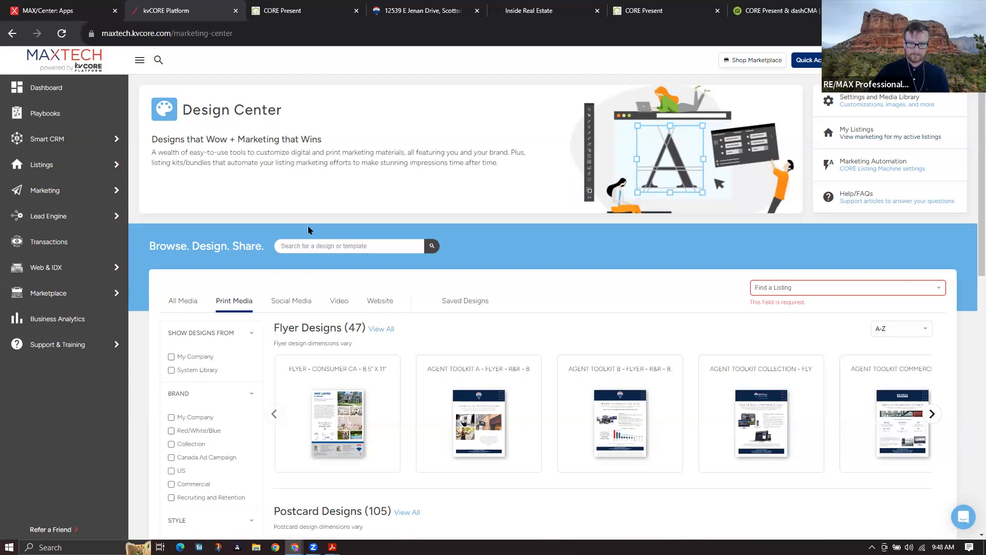
pyautogui.click(330, 7)
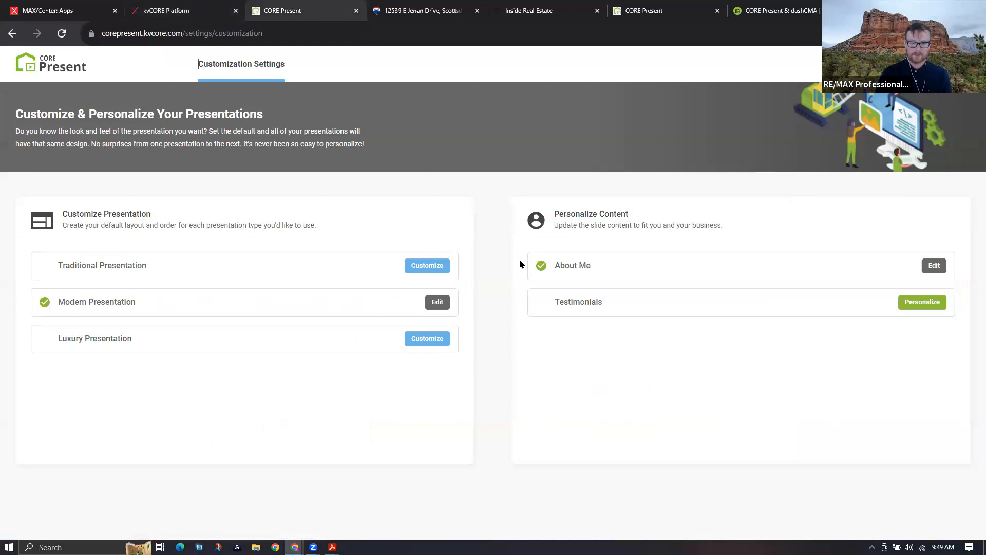
pyautogui.click(221, 10)
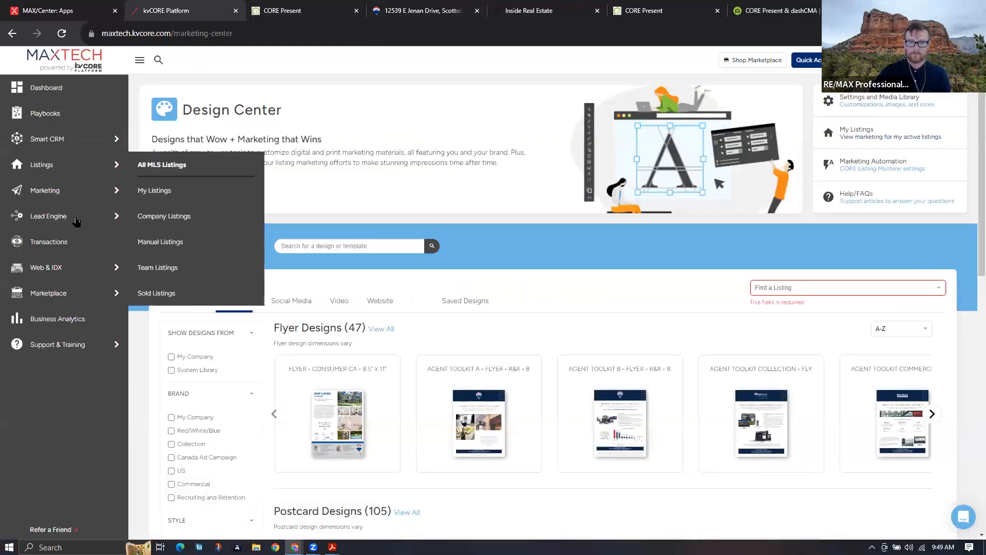
pyautogui.moveTo(74, 137)
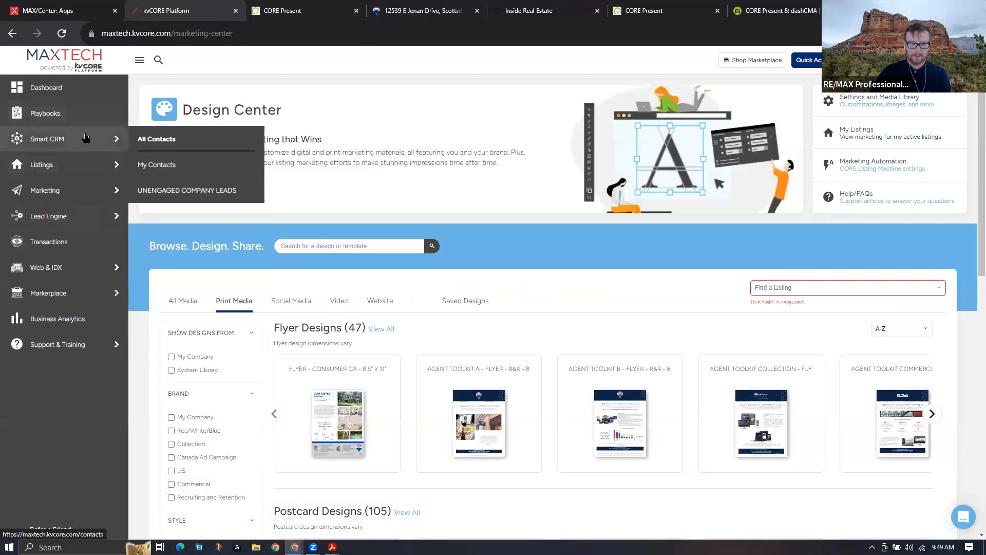
pyautogui.click(157, 165)
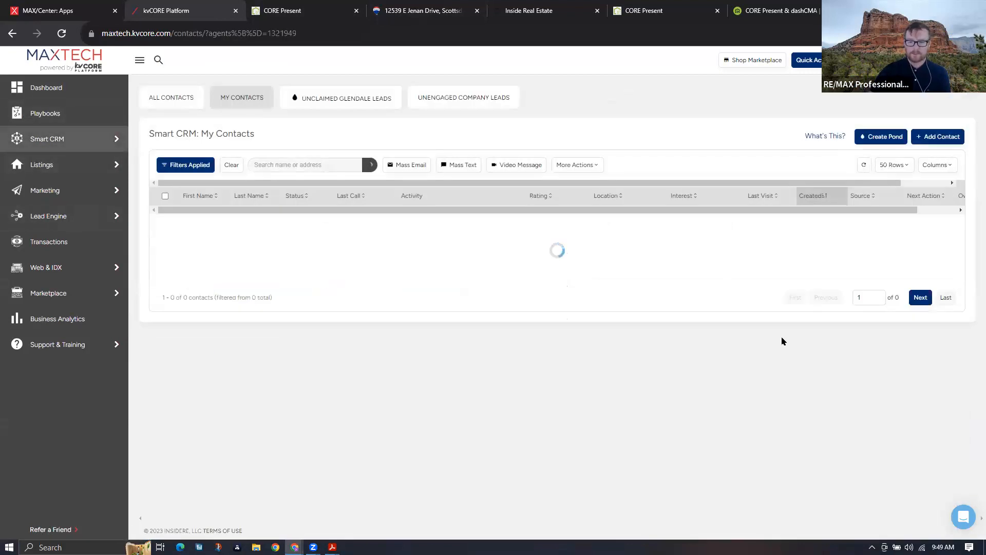
# Scroll the My Contacts table, then go to kvCORE's Marketing tools page
pyautogui.scroll(-5, 785, 335)
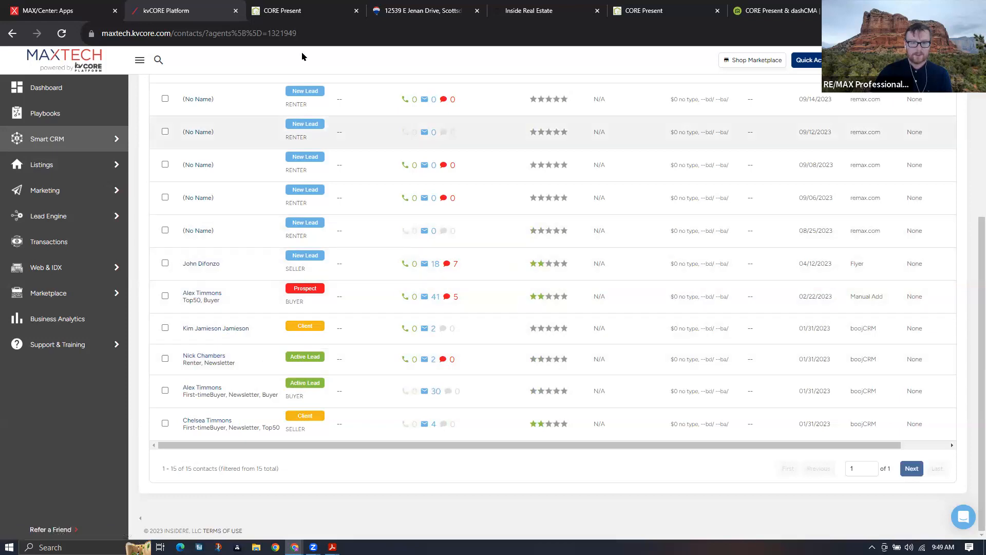
pyautogui.moveTo(52, 167)
pyautogui.click(49, 189)
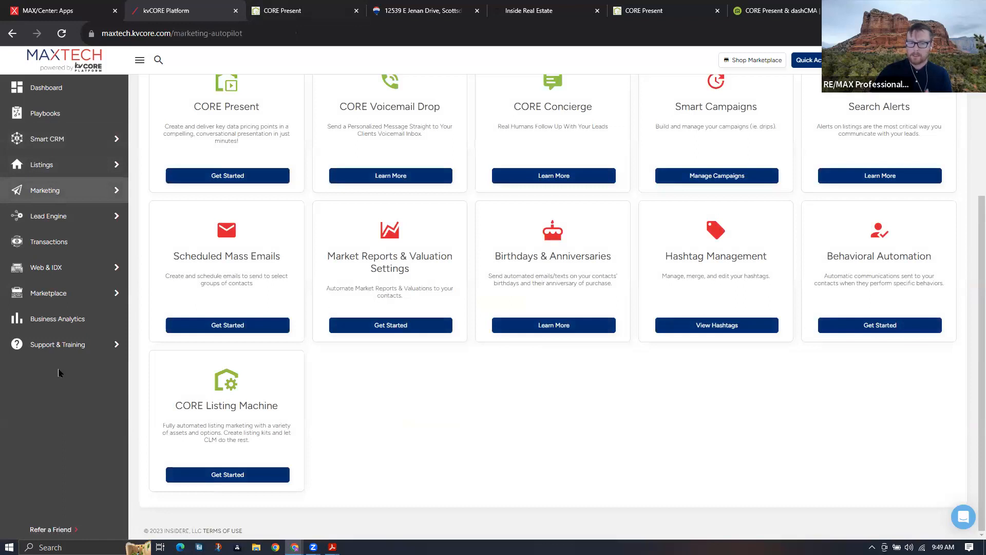
# Launch CORE Present from the Marketing Tools & Features card in a new tab
pyautogui.click(213, 177)
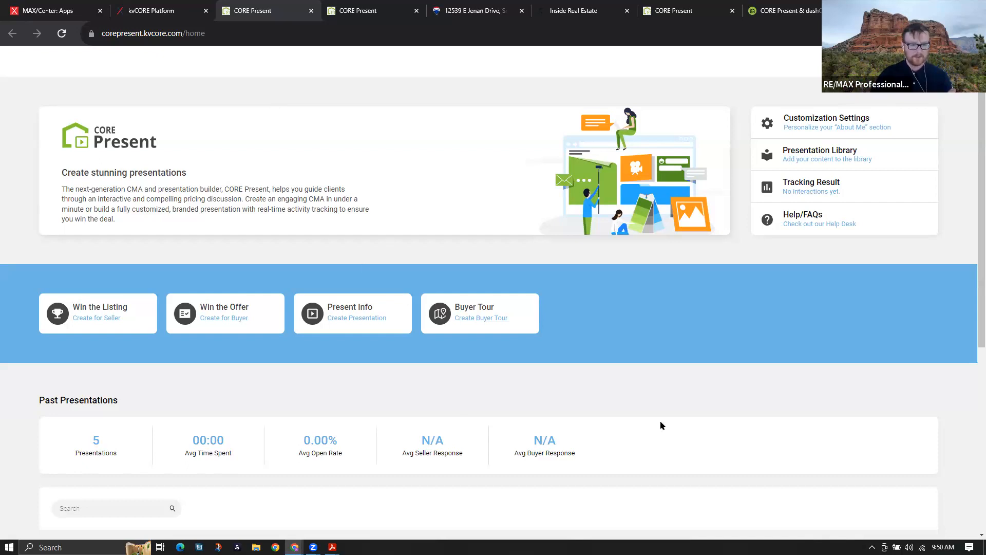
pyautogui.click(113, 310)
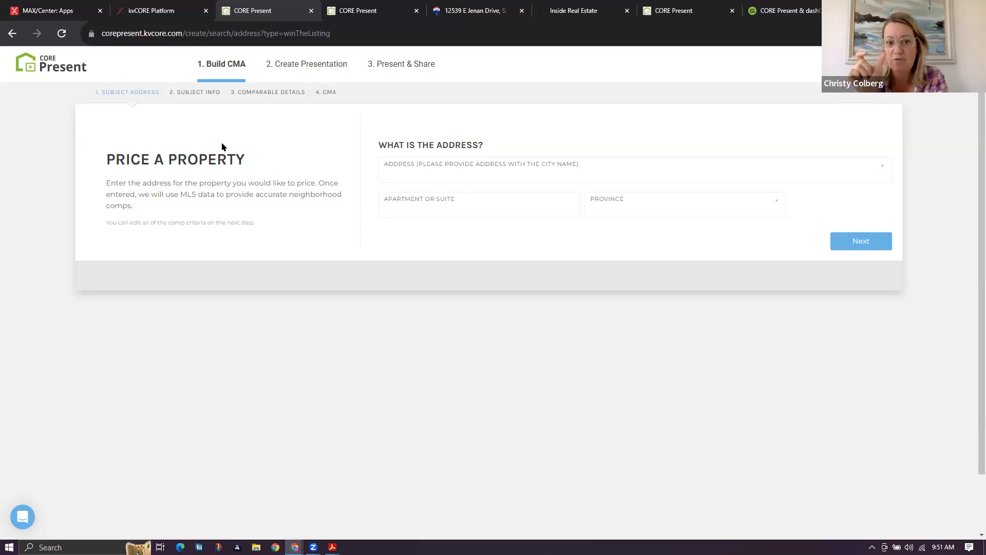
pyautogui.click(63, 66)
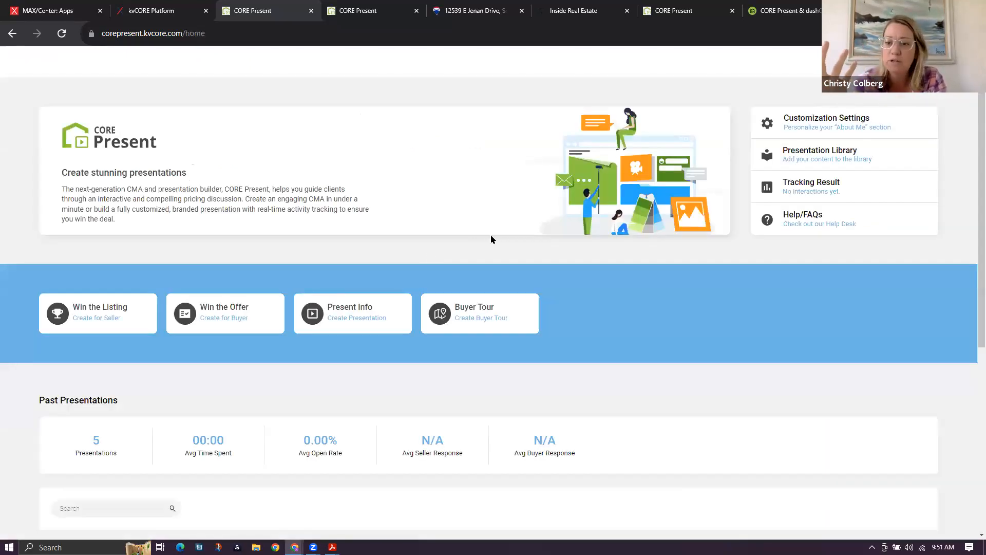
pyautogui.scroll(-5, 490, 239)
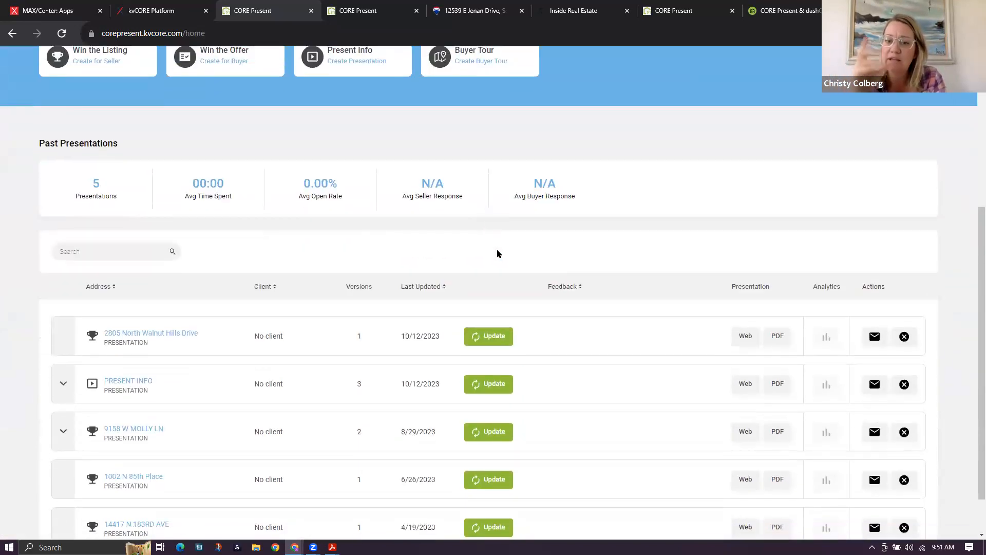
pyautogui.scroll(1, 497, 252)
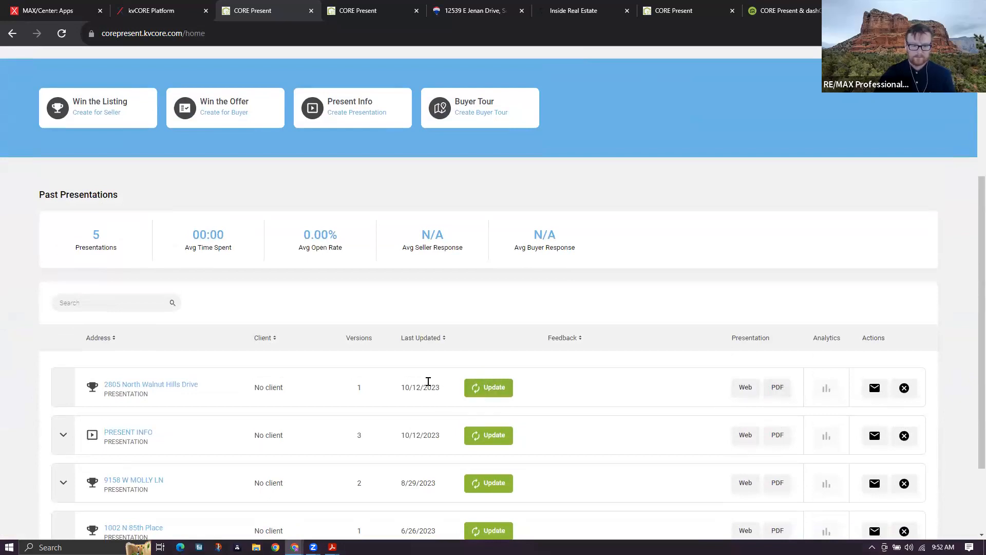
pyautogui.click(506, 390)
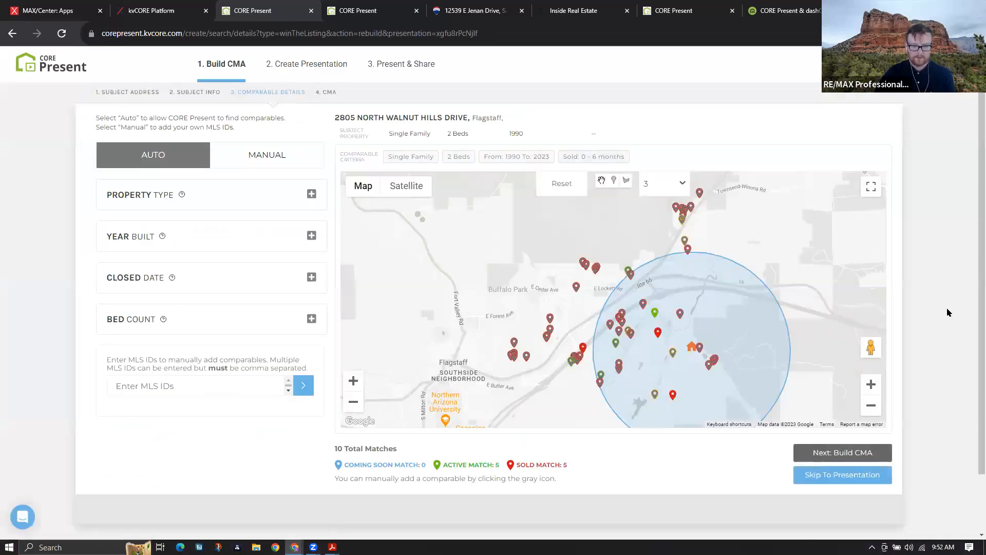
pyautogui.hotkey('alt', 'Left')
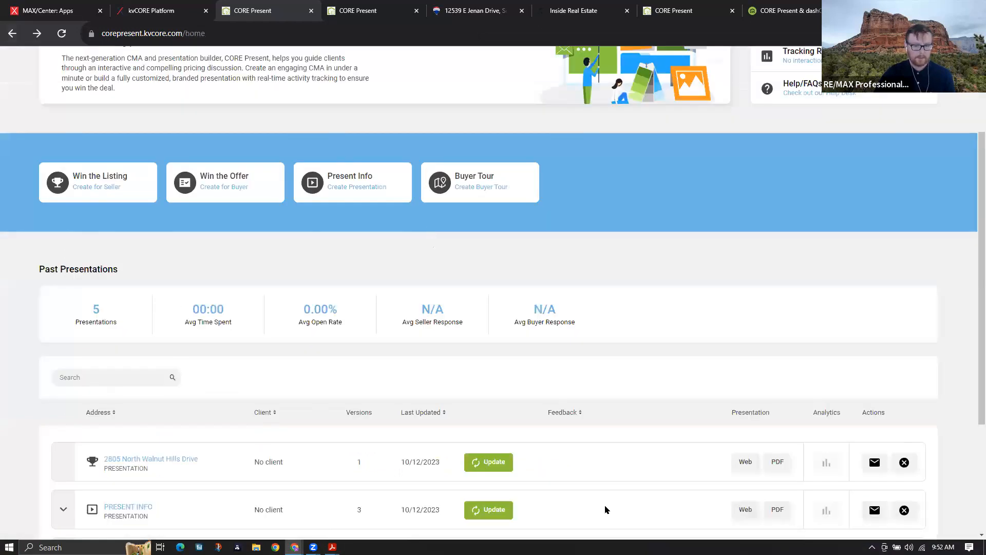
pyautogui.scroll(-2, 668, 452)
pyautogui.scroll(1, 781, 411)
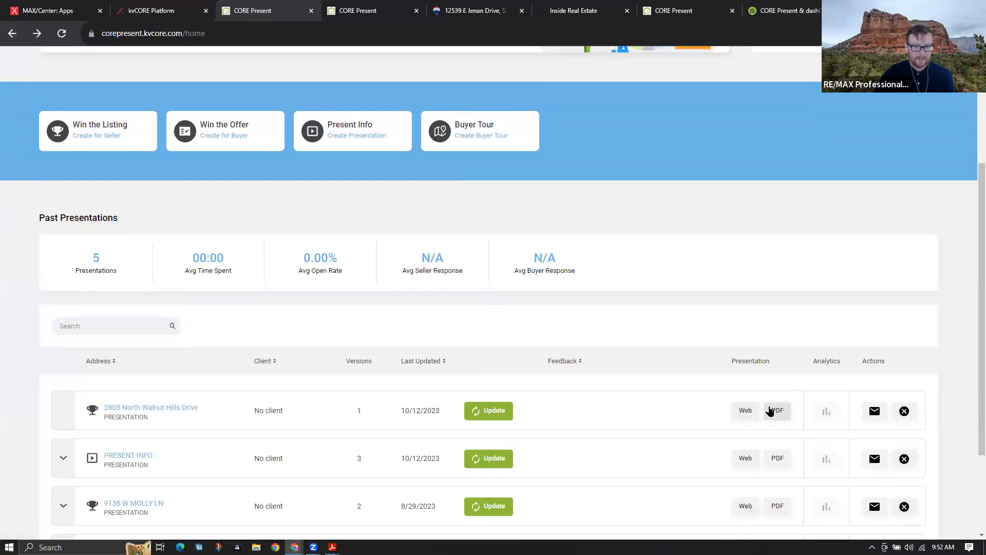
pyautogui.click(776, 410)
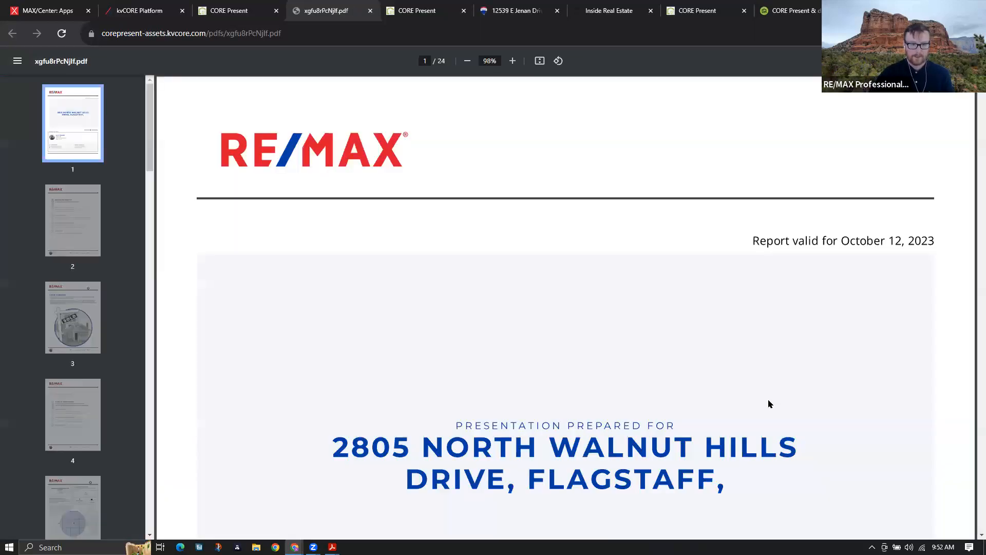
# View the presentation's agenda and agent value pages (pages 2 and 3)
pyautogui.click(97, 234)
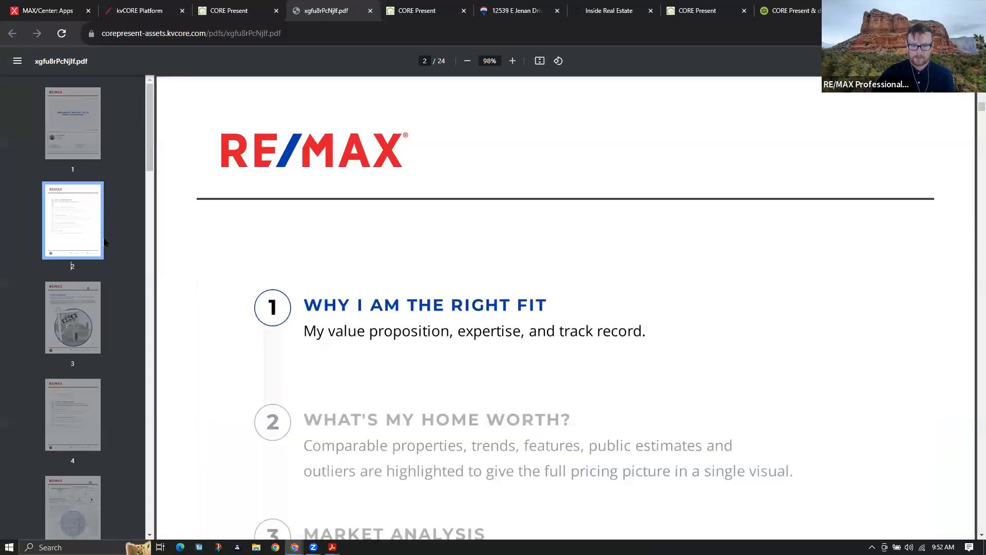
pyautogui.click(50, 351)
pyautogui.scroll(-5, 95, 394)
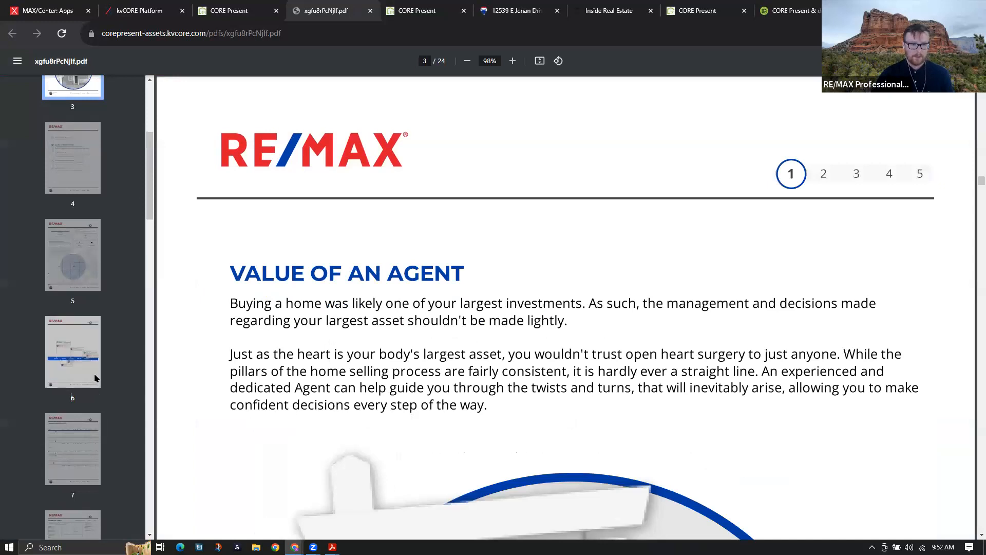
# Review page 6's price-range chart and page 7's comparables tables, ending at page 5's comps map
pyautogui.click(95, 379)
pyautogui.scroll(-4, 390, 418)
pyautogui.scroll(-3, 598, 435)
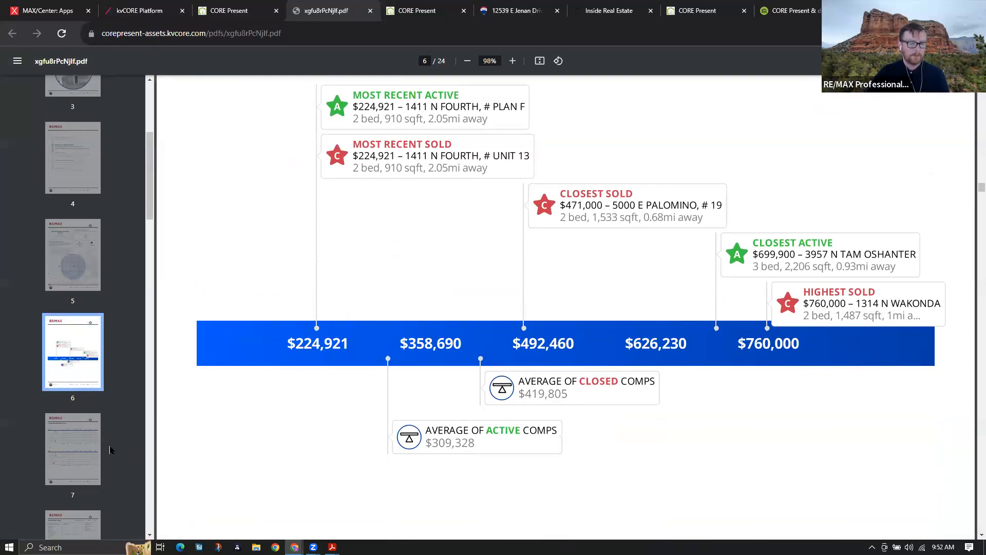
pyautogui.scroll(-5, 483, 447)
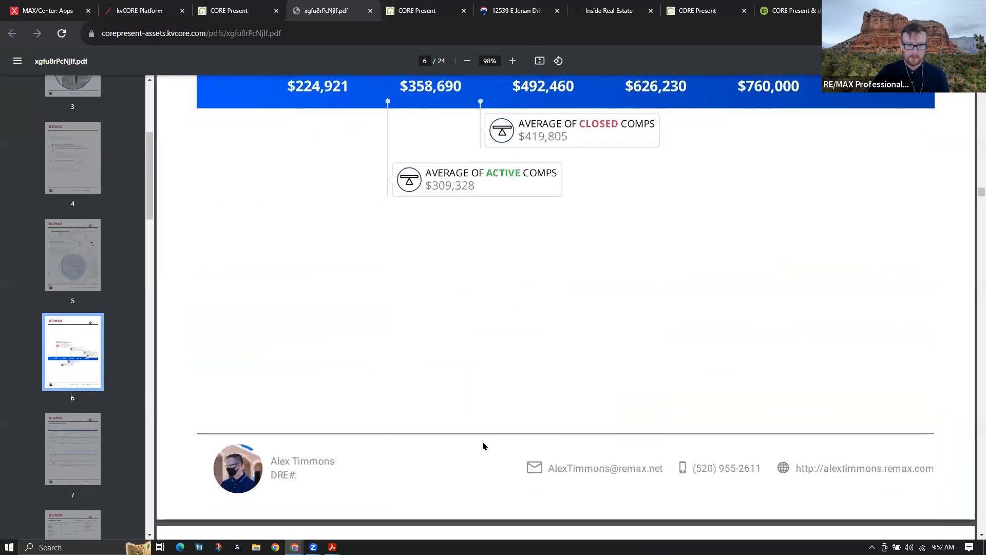
pyautogui.scroll(-5, 483, 446)
pyautogui.scroll(5, 483, 446)
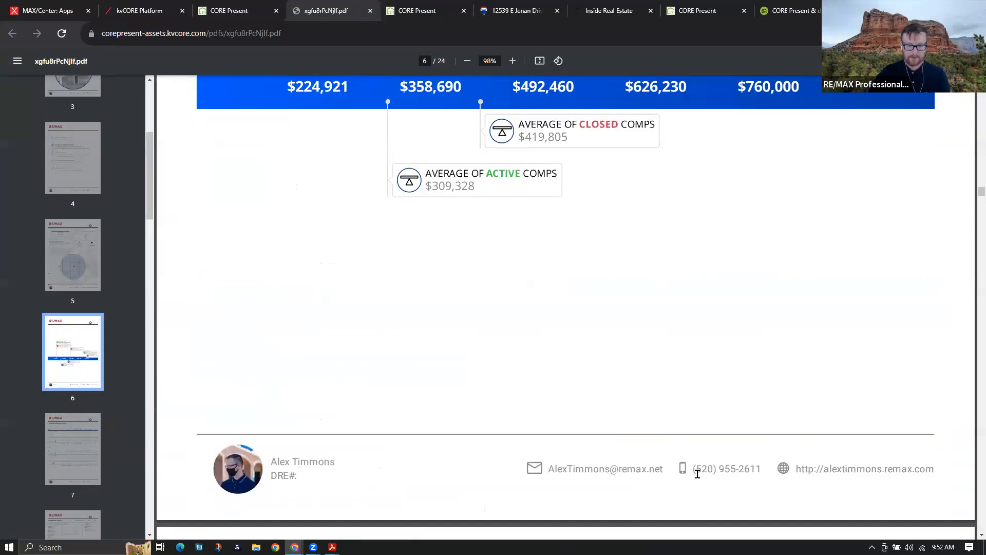
pyautogui.scroll(-2, 365, 458)
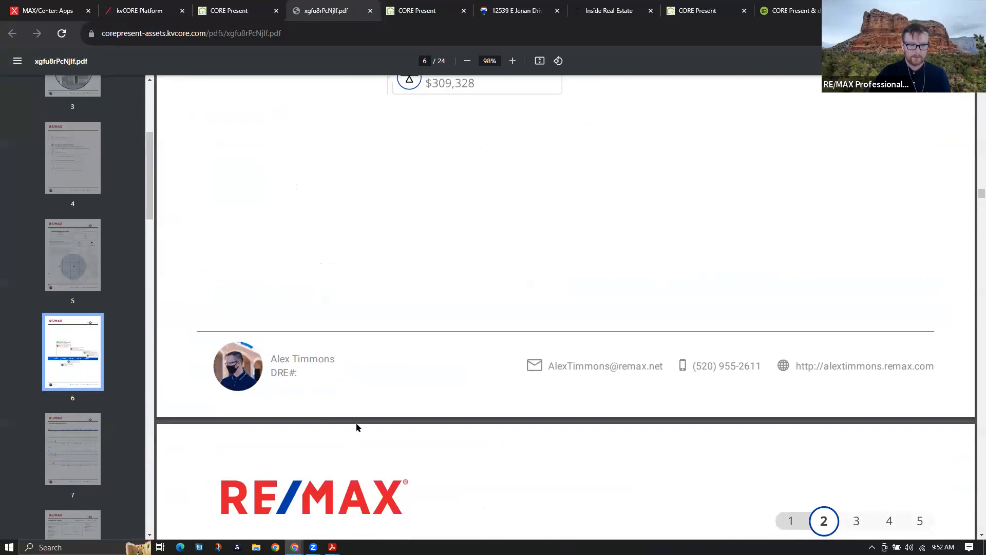
pyautogui.scroll(-7, 361, 433)
pyautogui.scroll(-2, 640, 457)
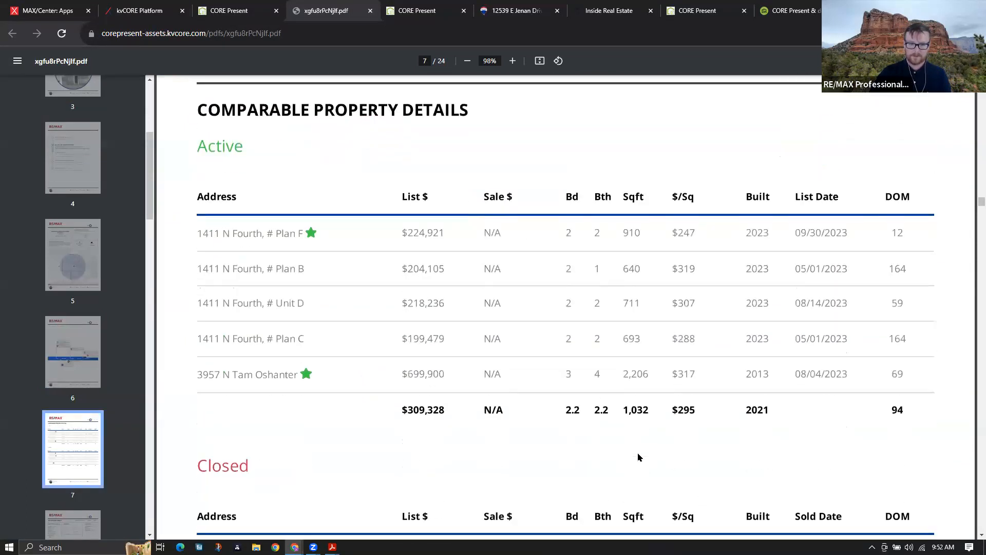
pyautogui.scroll(-2, 639, 456)
pyautogui.scroll(-6, 640, 456)
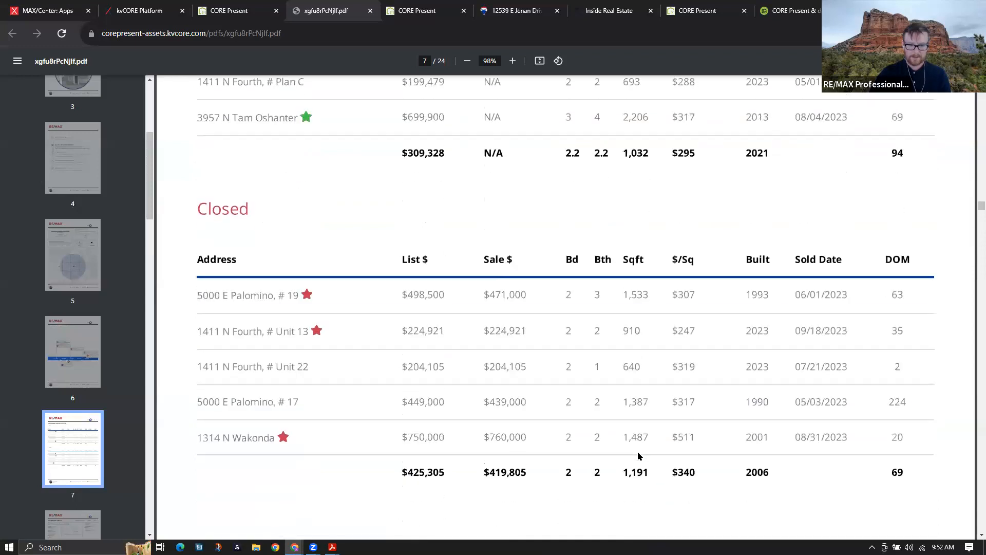
pyautogui.scroll(-1, 639, 456)
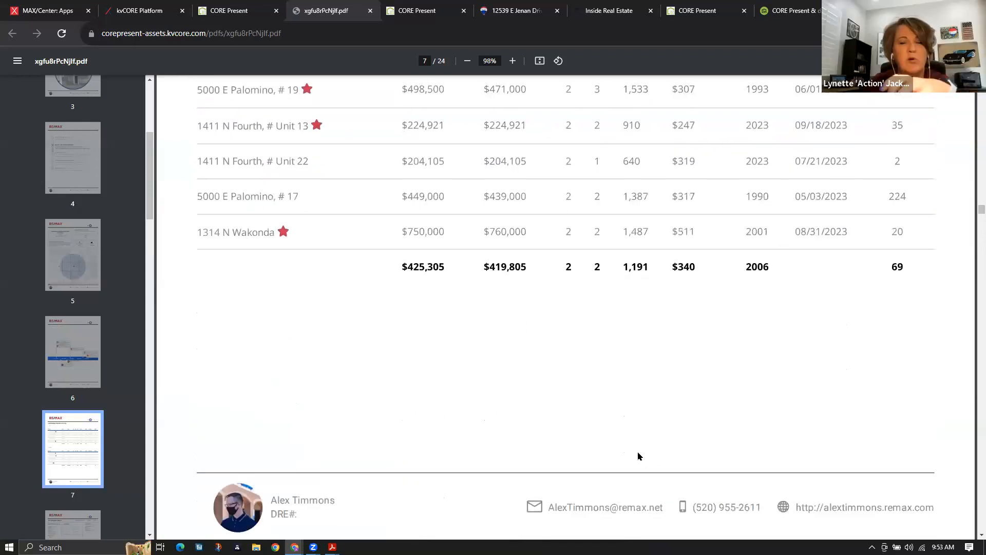
pyautogui.scroll(1, 640, 456)
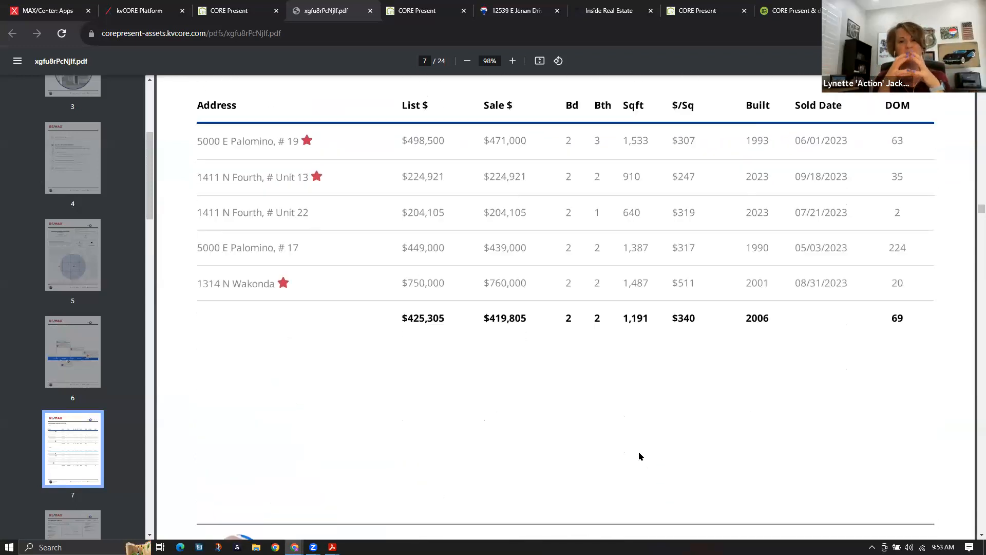
pyautogui.scroll(1, 640, 456)
pyautogui.scroll(-6, 639, 456)
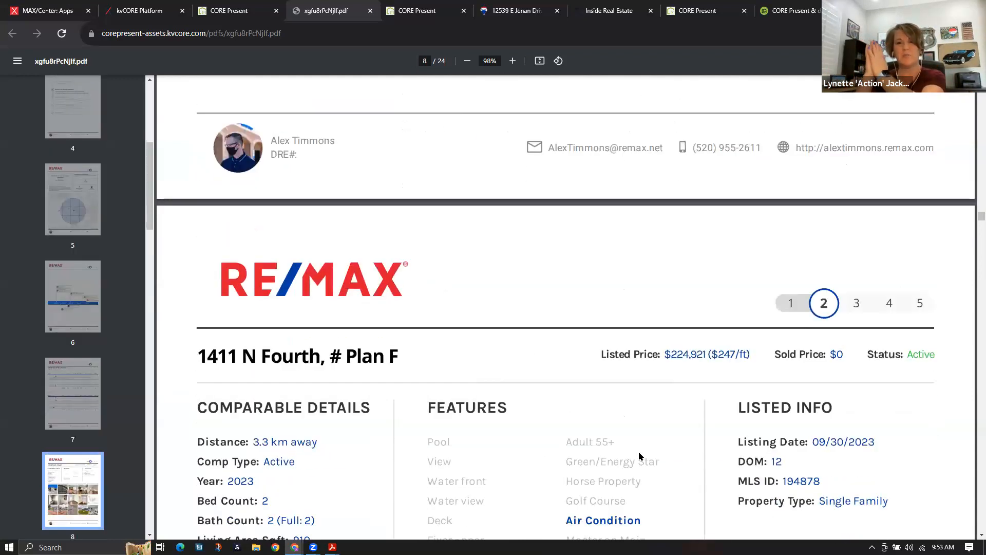
pyautogui.scroll(5, 640, 456)
pyautogui.scroll(12, 640, 456)
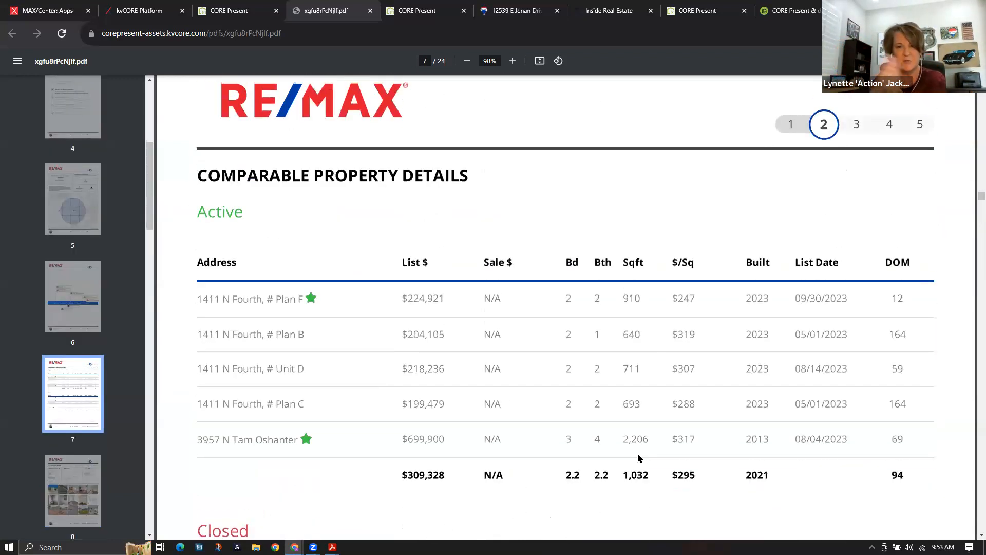
pyautogui.scroll(15, 640, 459)
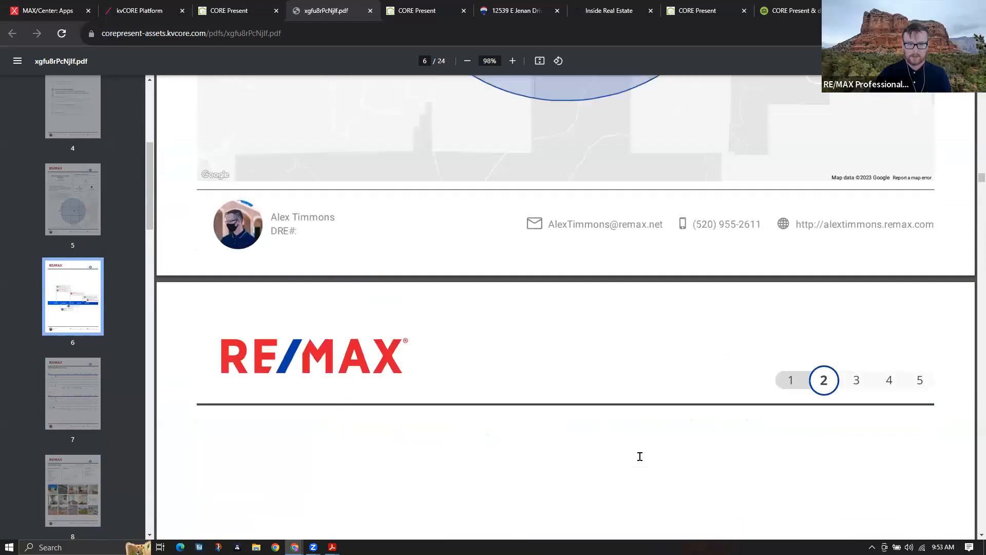
pyautogui.scroll(8, 822, 457)
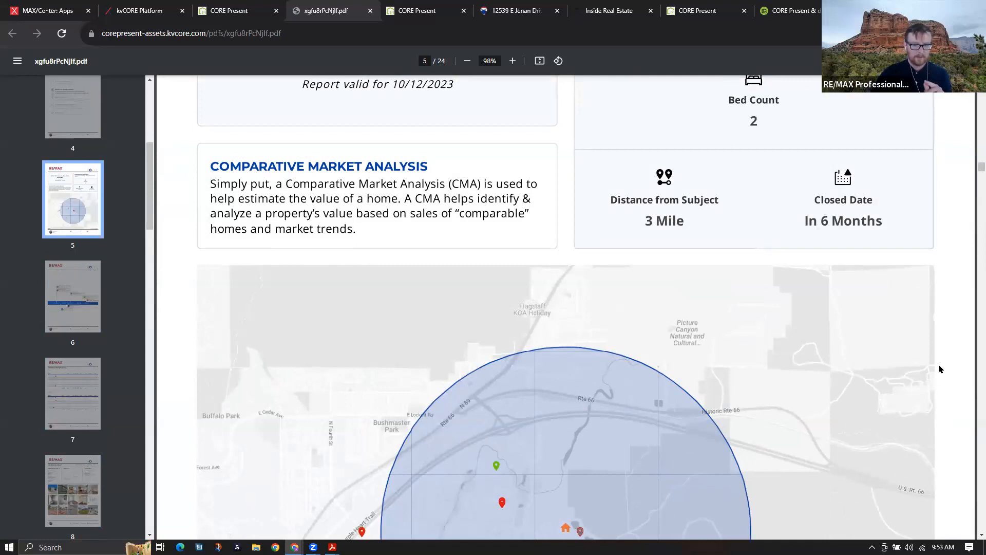
# Scroll to the bottom of page 7's tables, where closed comps average a $419,805 sale price
pyautogui.scroll(-4, 940, 369)
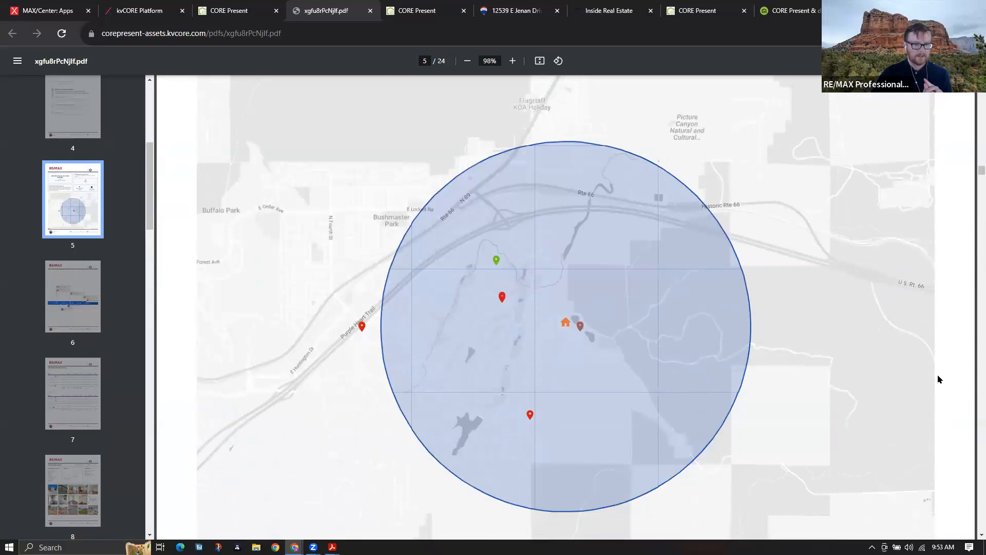
pyautogui.scroll(-5, 941, 380)
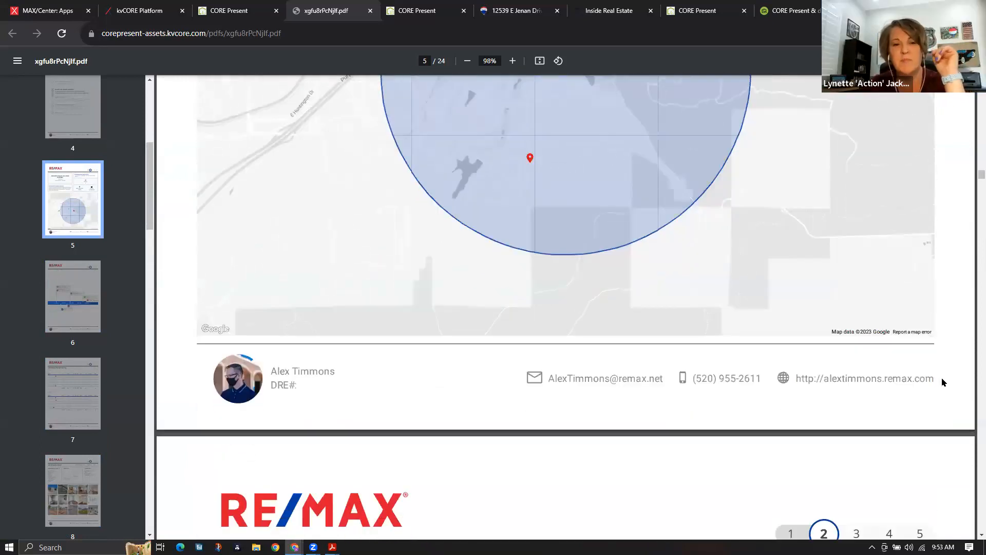
pyautogui.scroll(-2, 938, 383)
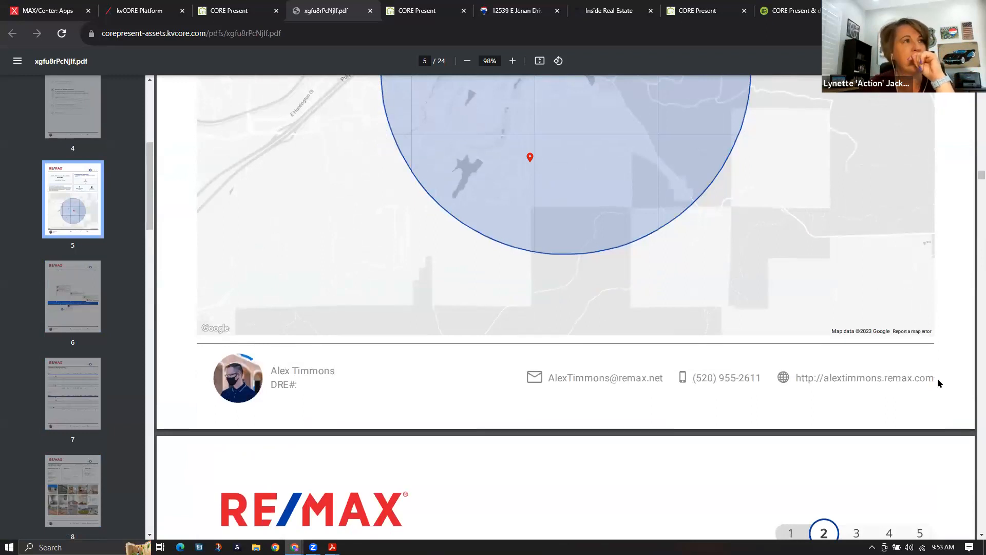
pyautogui.scroll(3, 663, 392)
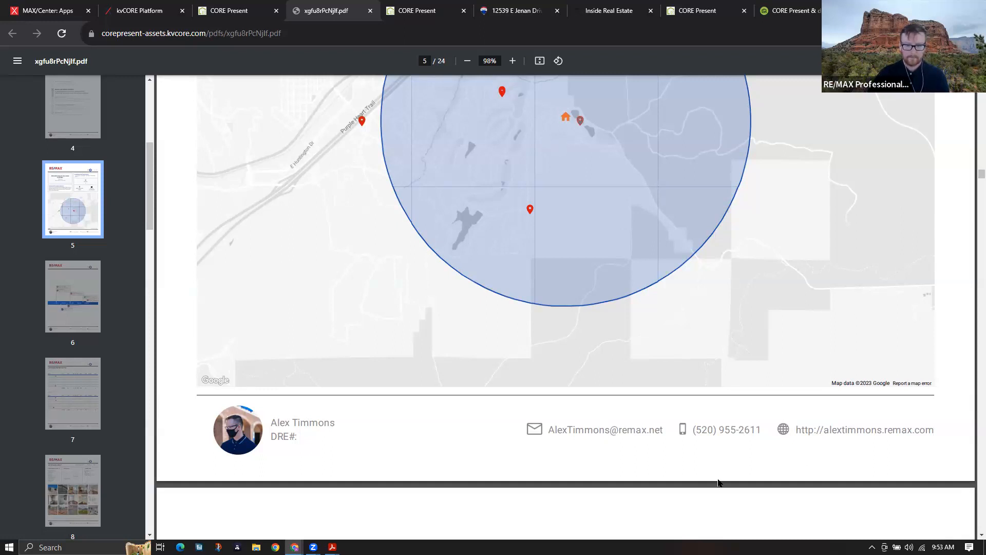
pyautogui.scroll(-5, 720, 481)
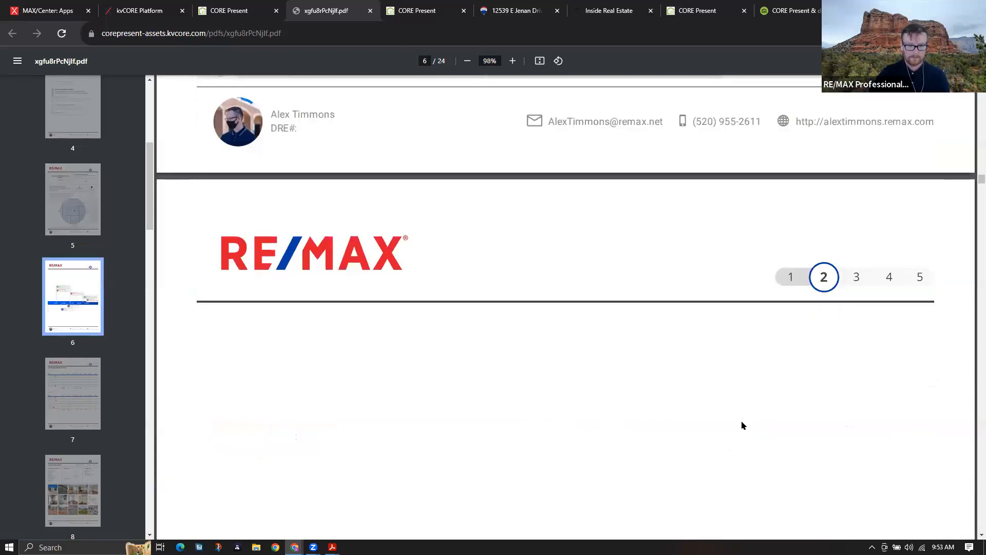
pyautogui.scroll(-4, 741, 424)
pyautogui.scroll(-7, 744, 436)
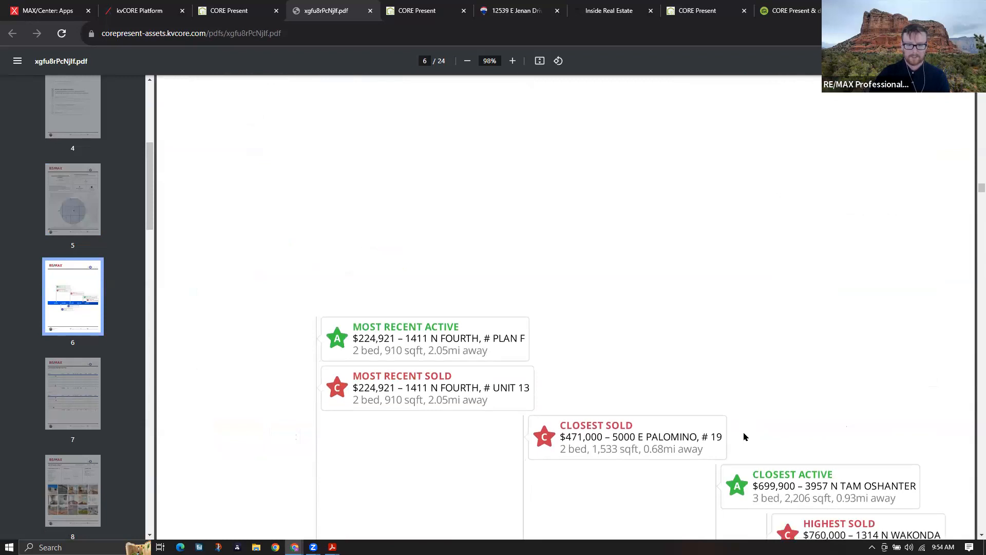
pyautogui.scroll(-7, 743, 438)
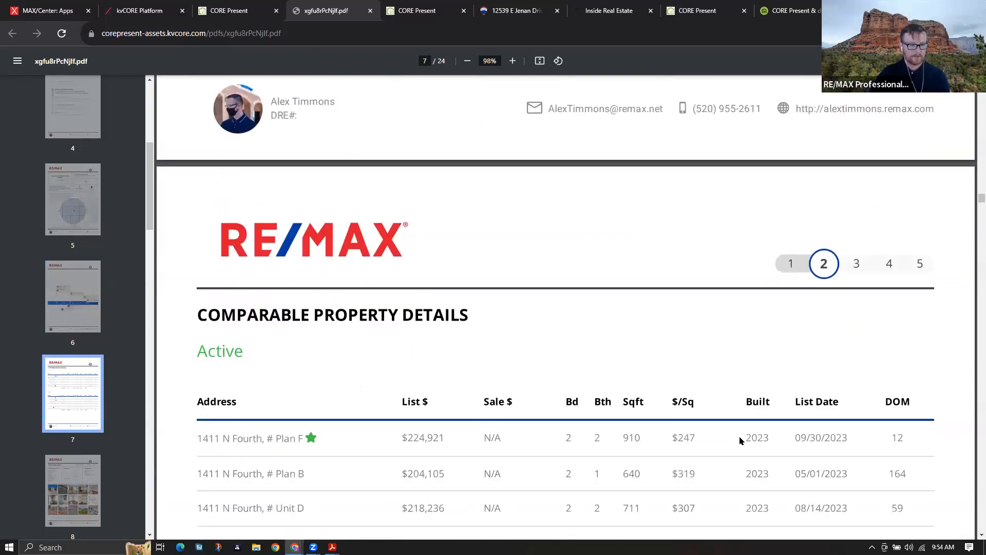
pyautogui.scroll(-2, 741, 440)
pyautogui.scroll(-4, 740, 437)
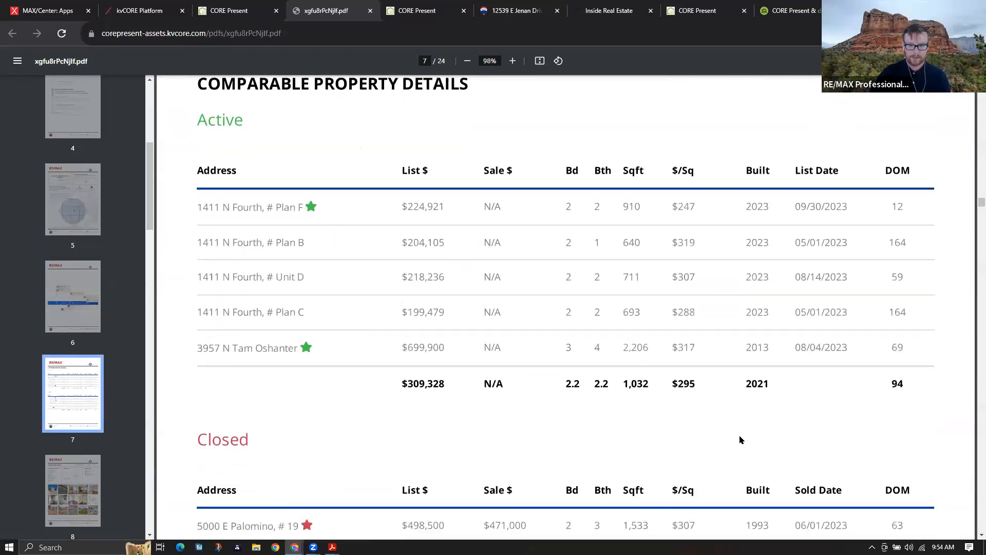
pyautogui.scroll(-9, 740, 436)
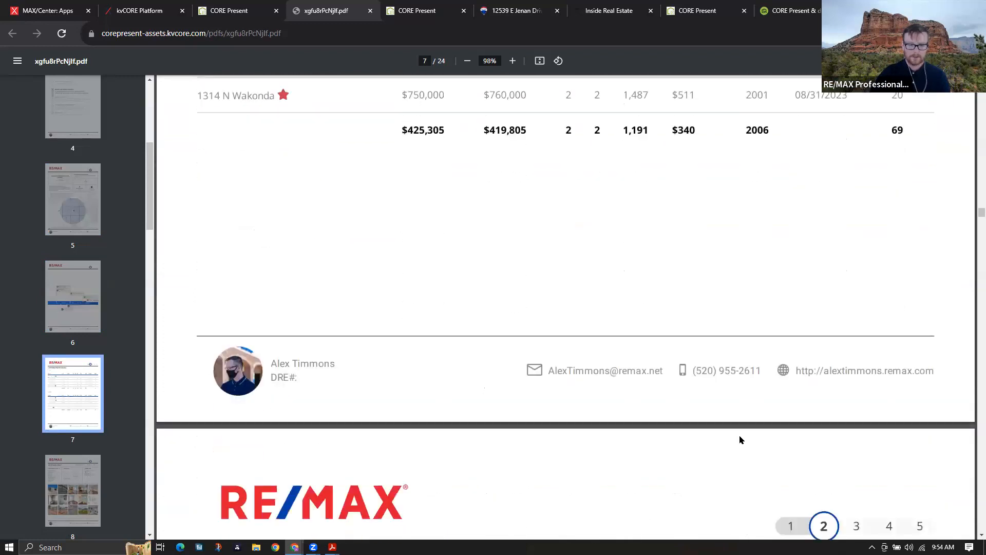